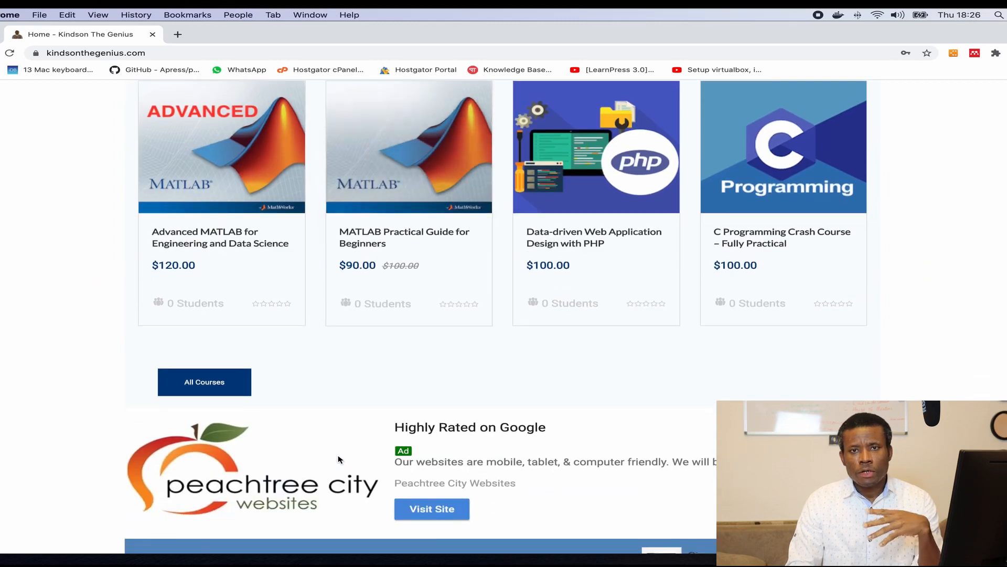
scroll(338, 459, down, 5)
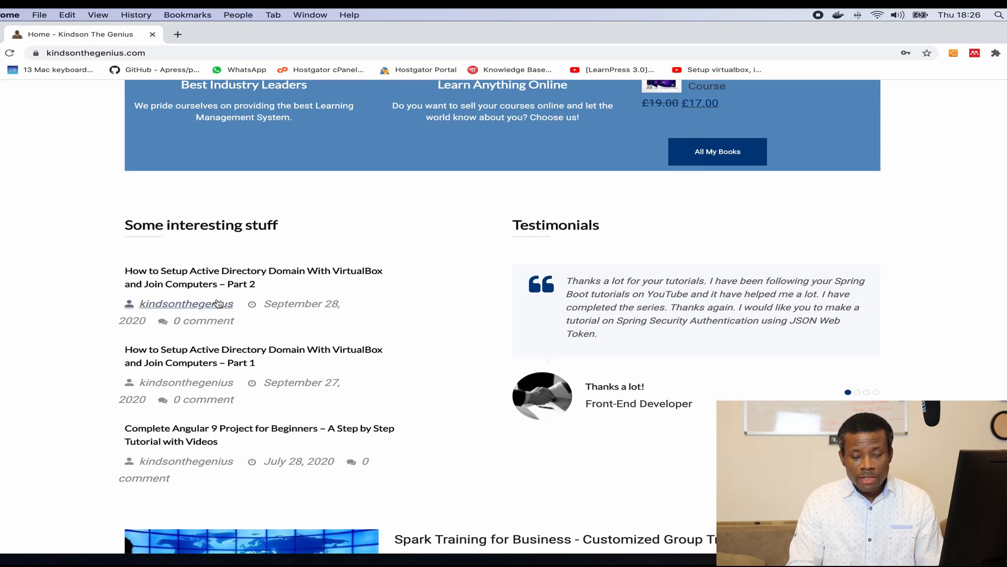
Step: Open the 'How to Setup Active Directory Domain… Part 1' article and move Chrome to the other display
click(232, 366)
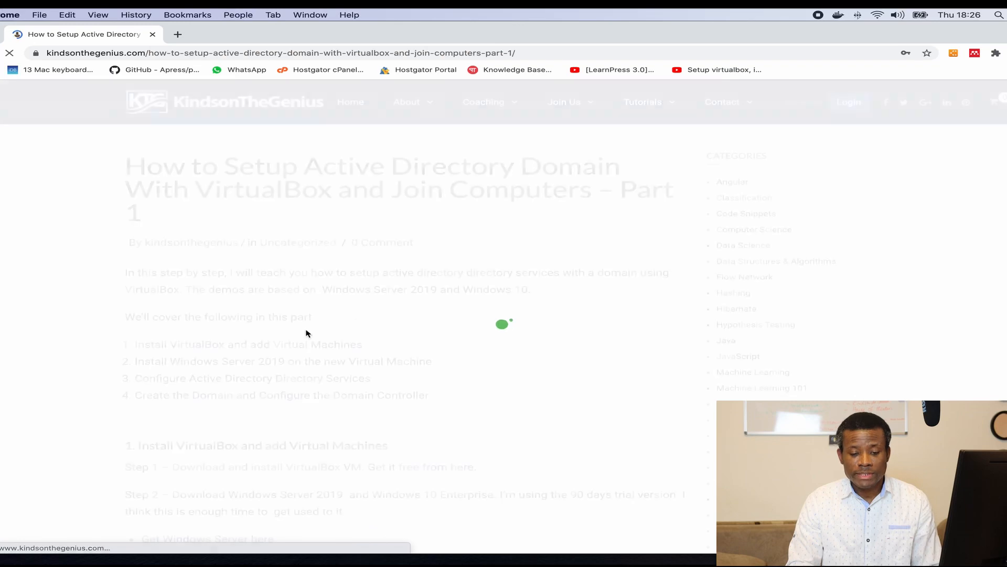
scroll(457, 294, down, 1)
scroll(458, 294, up, 1)
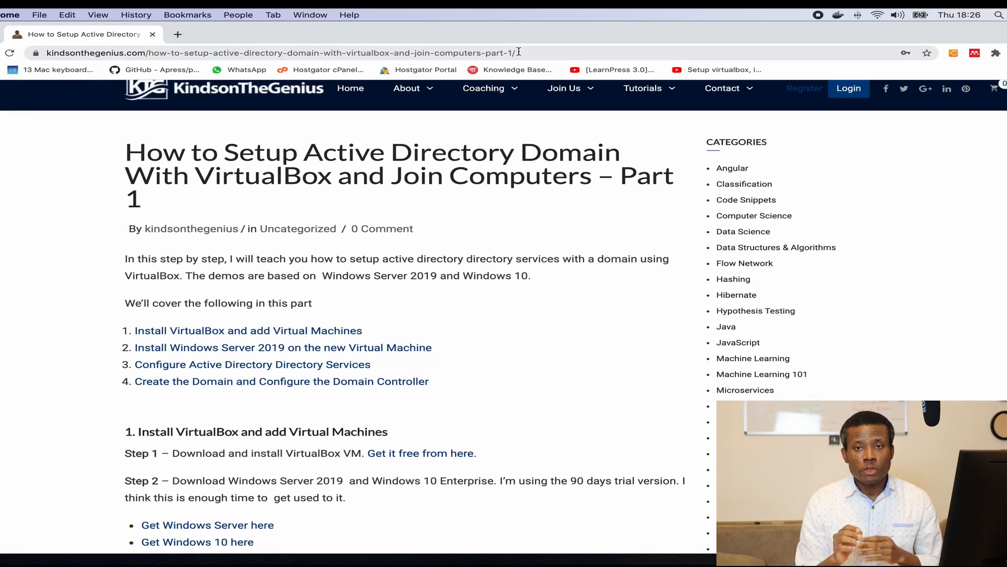
drag(497, 34, 0, 53)
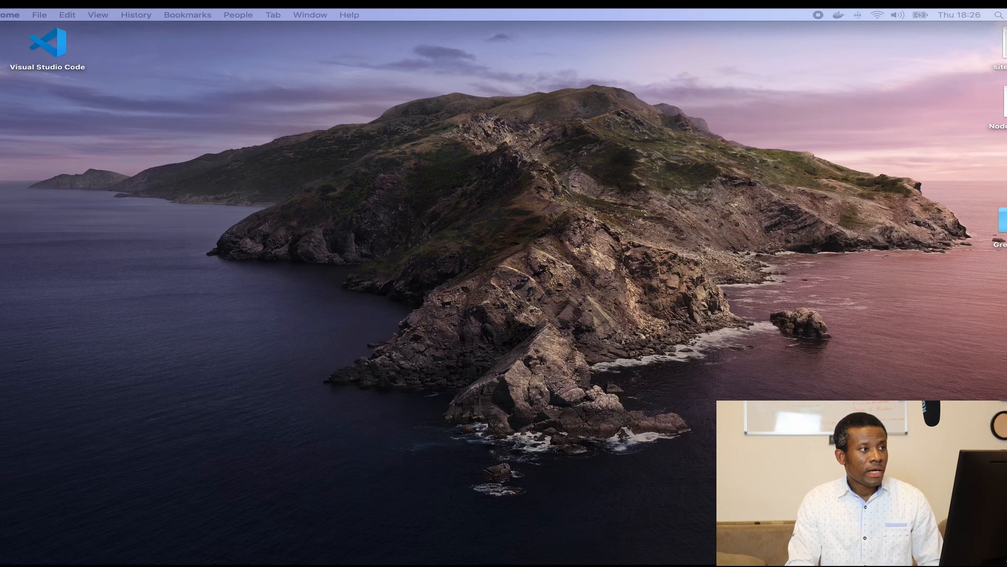
Step: Bring Chrome back, follow 'Get Windows Server here' to the 2019 evaluation page, then move Chrome aside
click(218, 51)
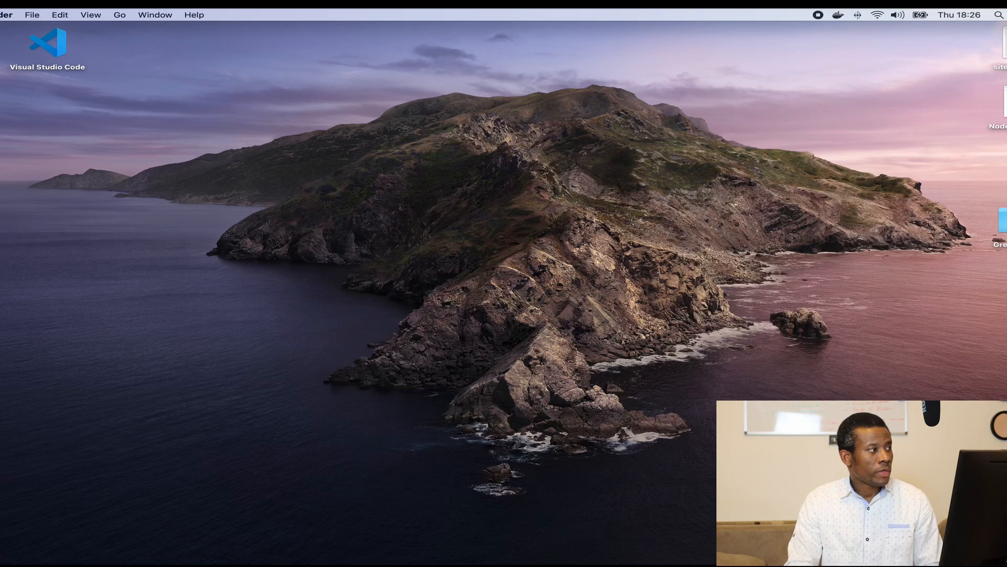
drag(0, 71, 1, 62)
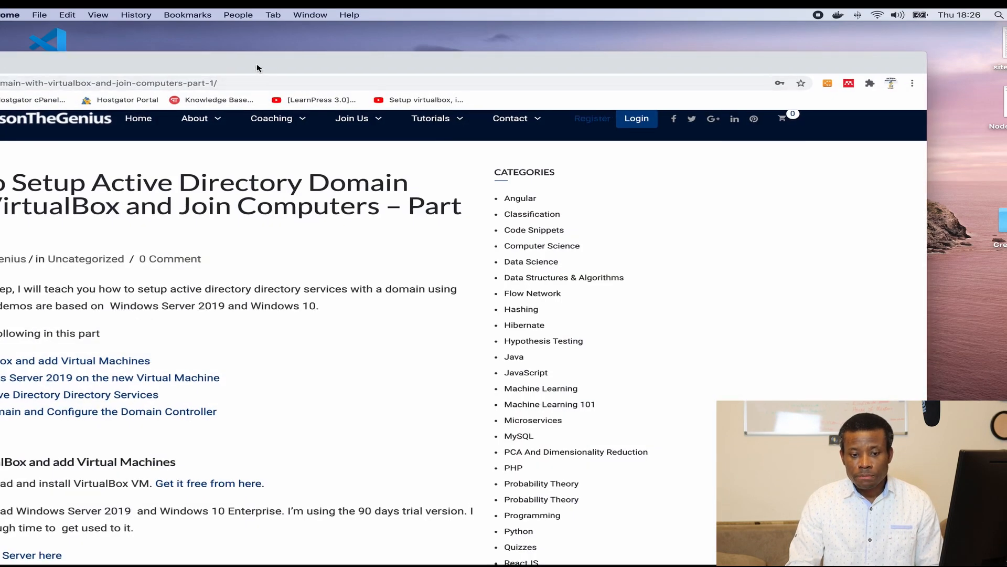
drag(263, 63, 400, 49)
click(401, 48)
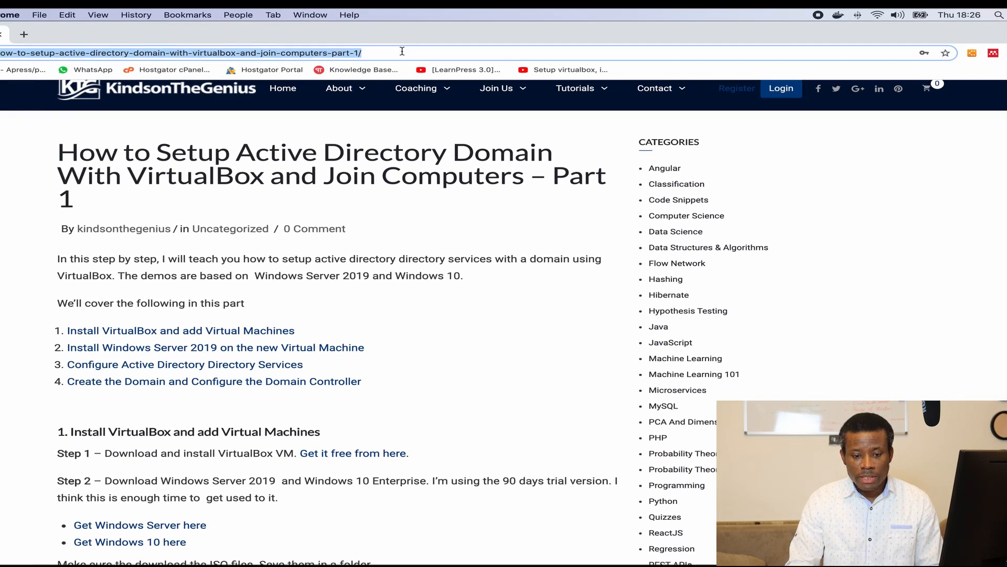
scroll(322, 344, down, 5)
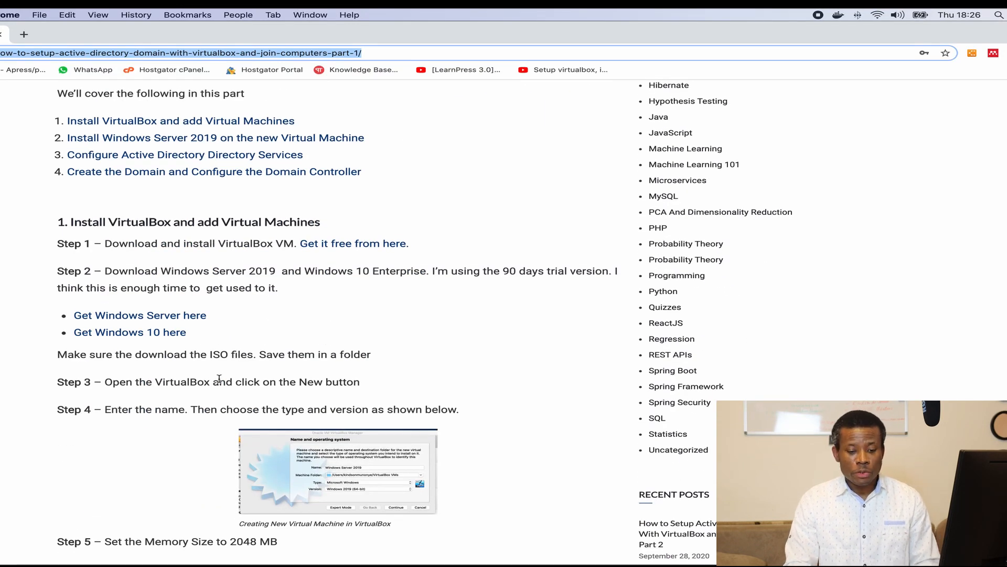
click(153, 317)
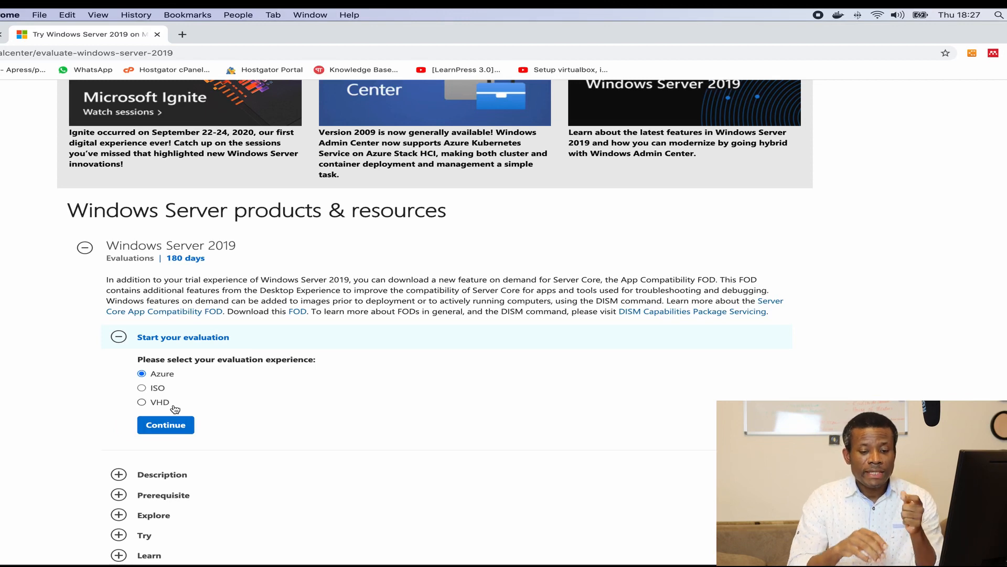
click(337, 36)
drag(337, 38, 0, 53)
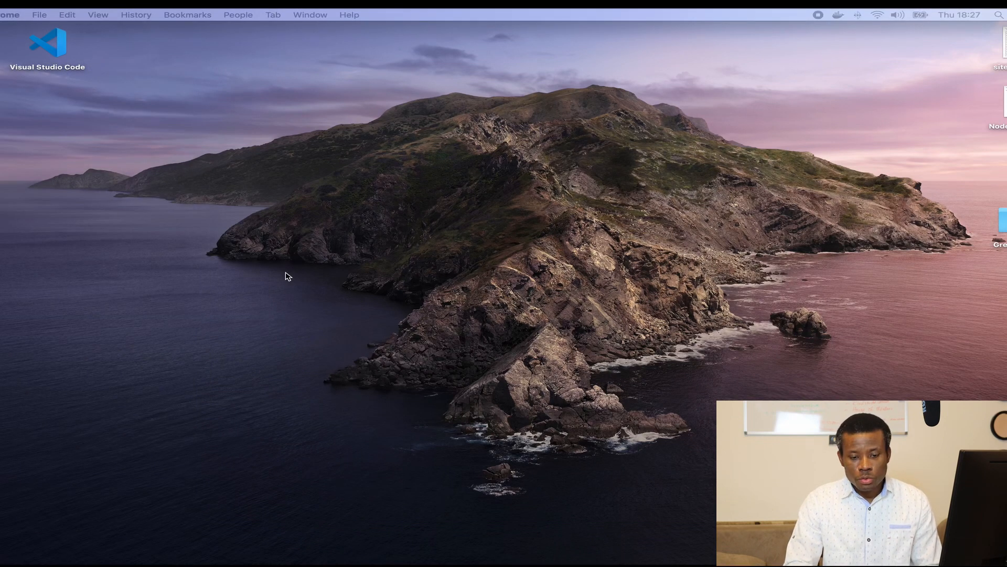
Step: In Finder, go from Documents into the ISO_VHD.nosync folder holding the Windows Server 2019 images
key(F4)
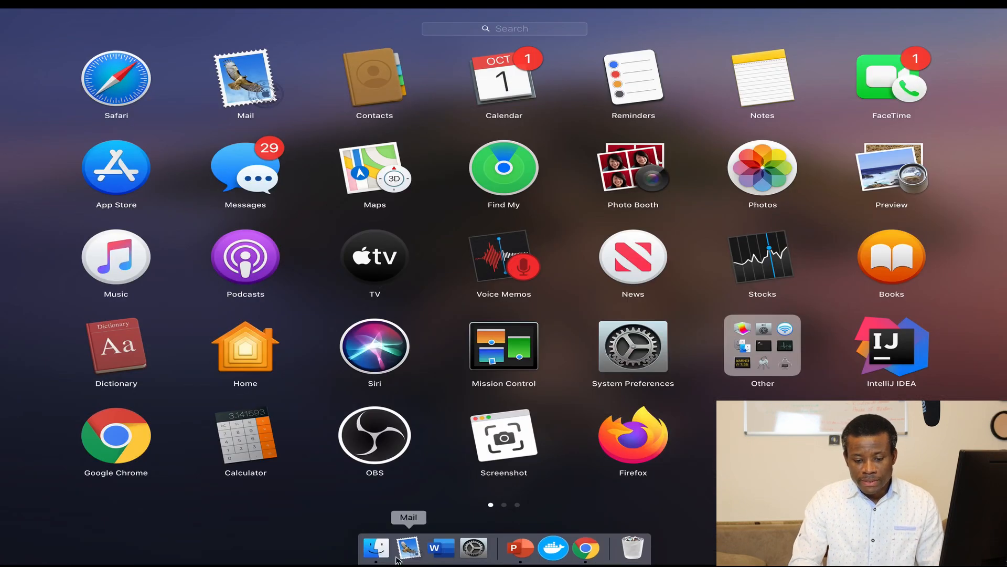
click(376, 548)
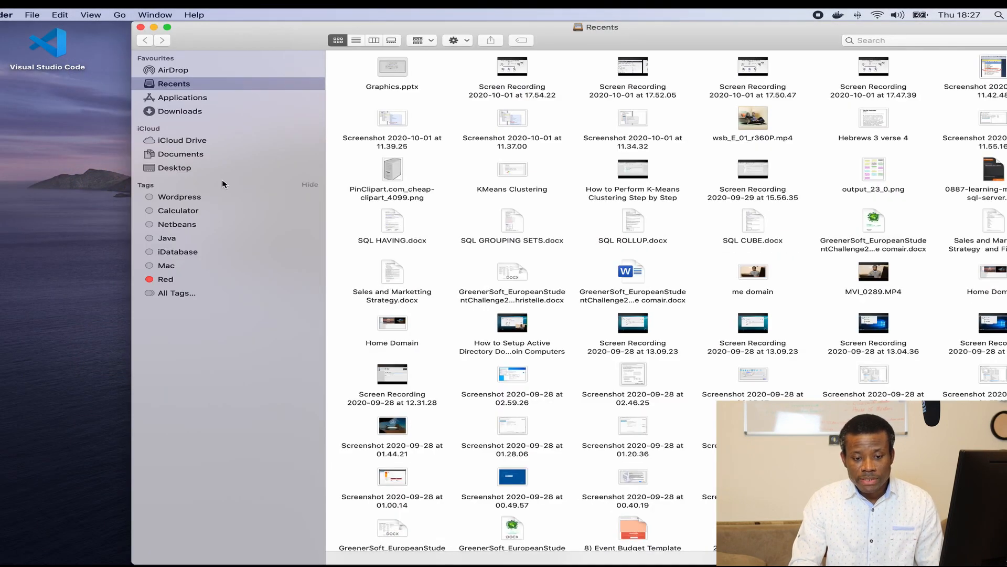
click(186, 154)
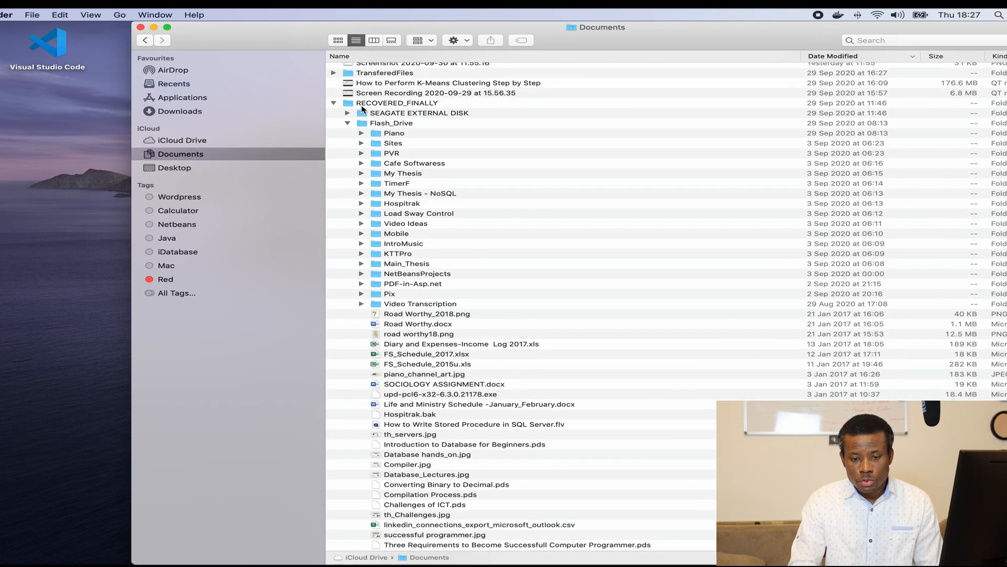
click(334, 103)
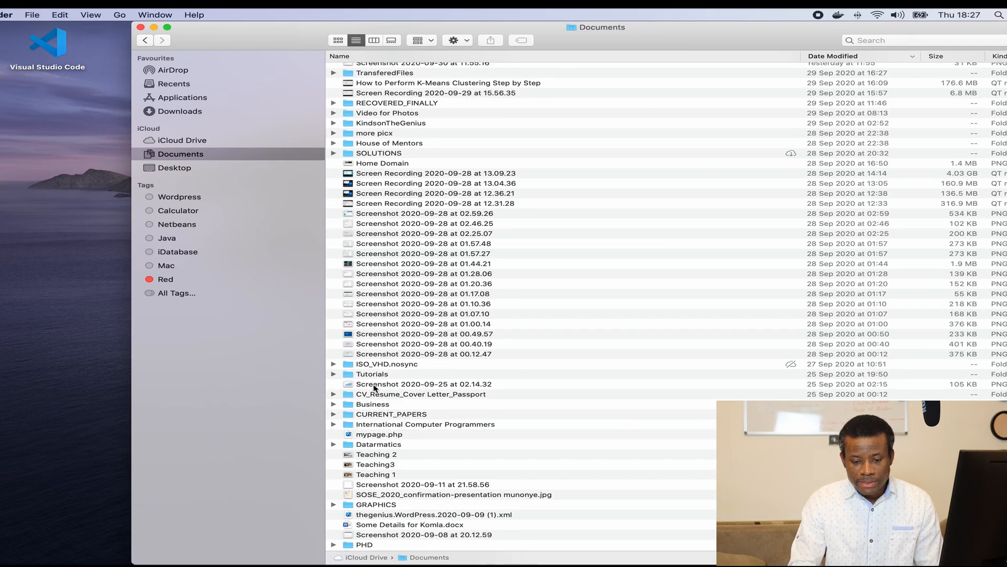
scroll(374, 389, down, 1)
double_click(366, 359)
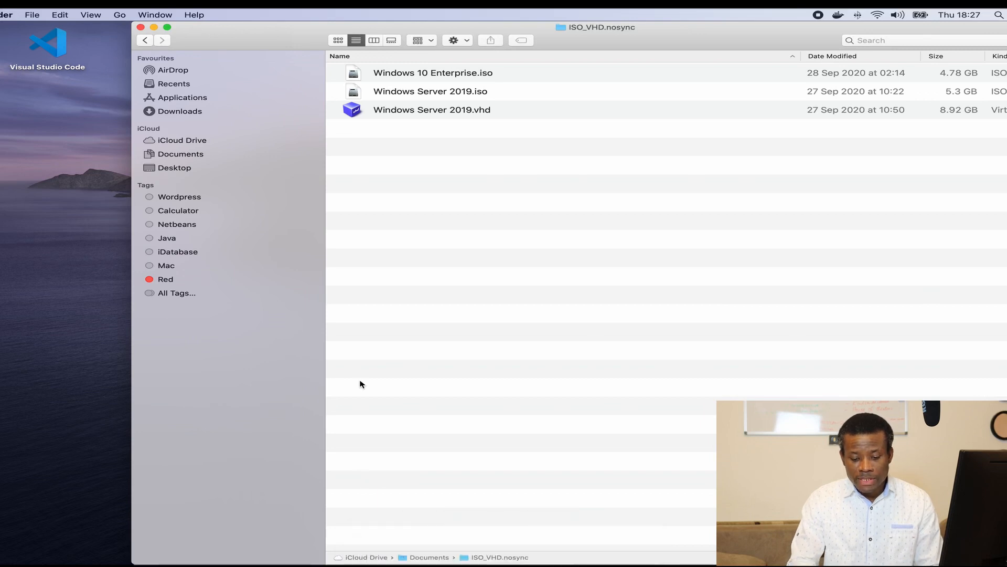
key(F4)
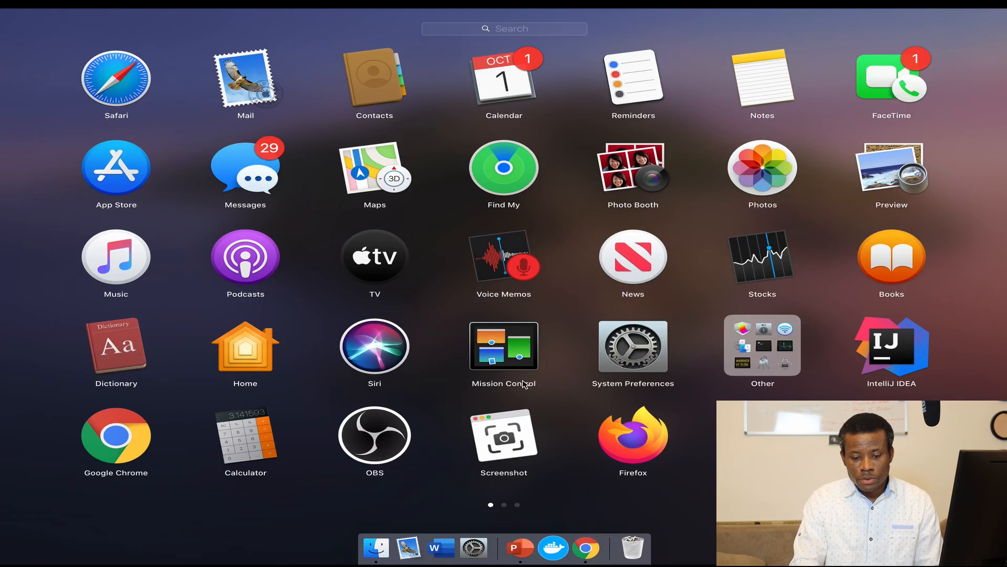
Step: Launch VirtualBox from Launchpad and start a new virtual machine
scroll(338, 357, right, 3)
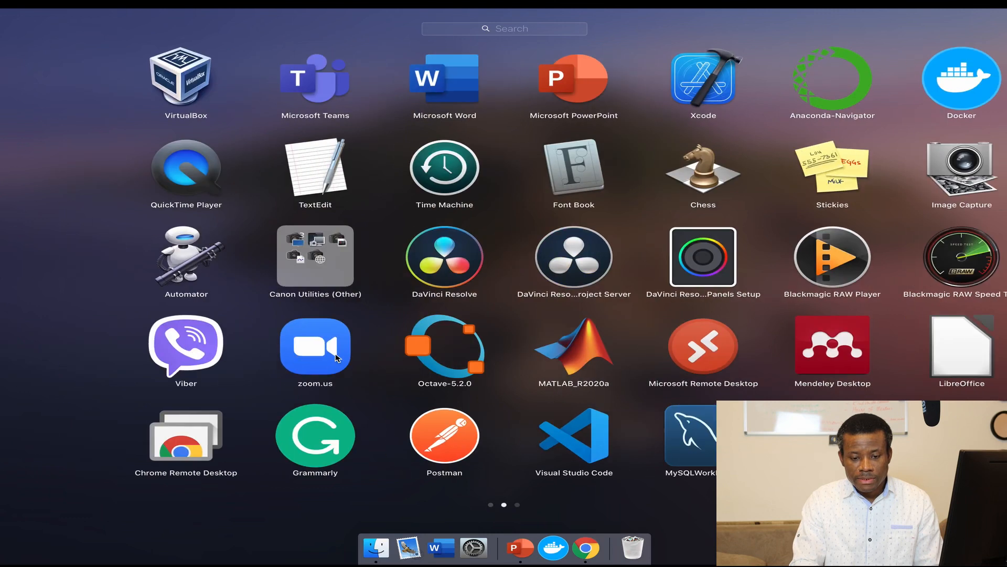
click(116, 83)
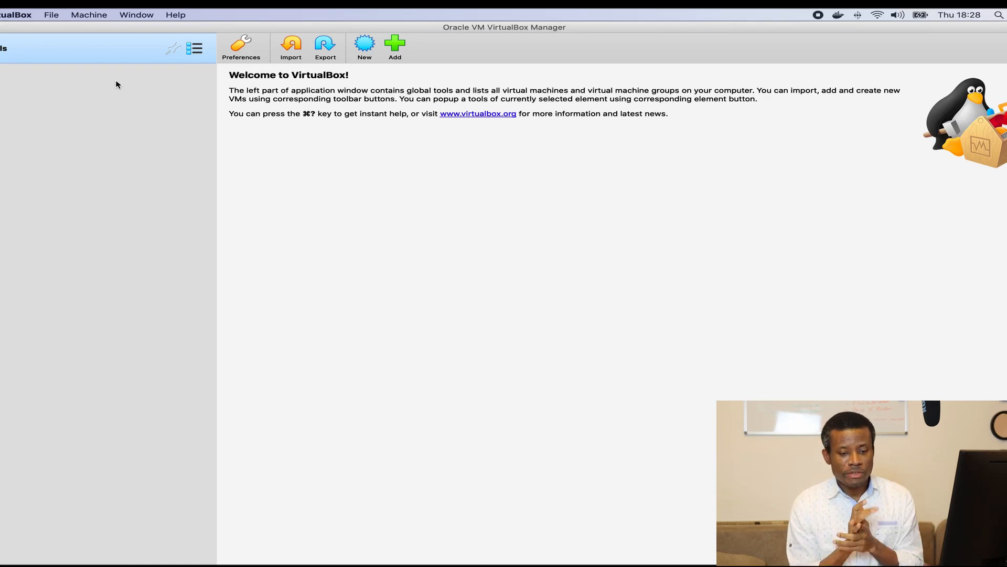
click(365, 45)
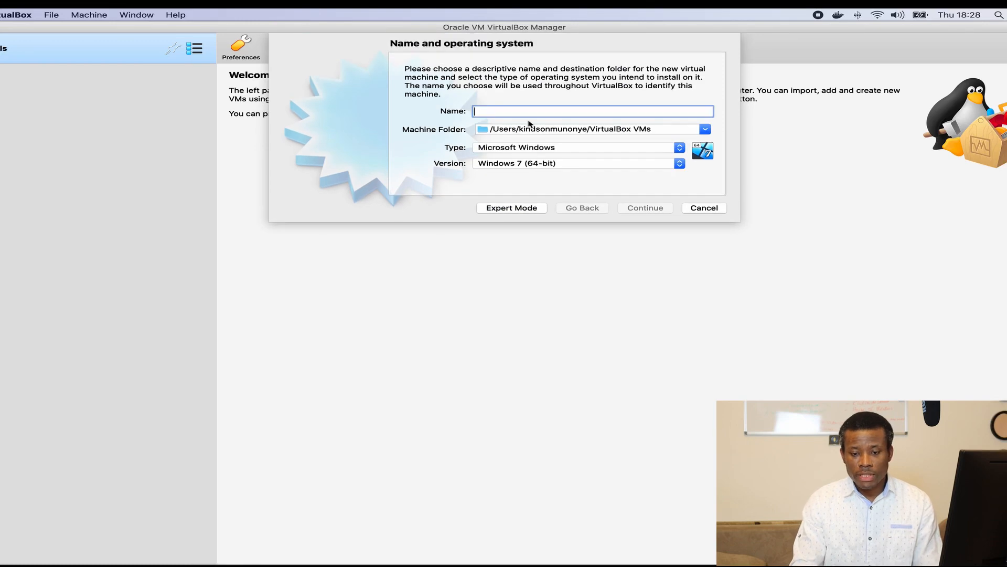
Step: Name the machine DC and set its version to Windows 2019 (64-bit)
text(D)
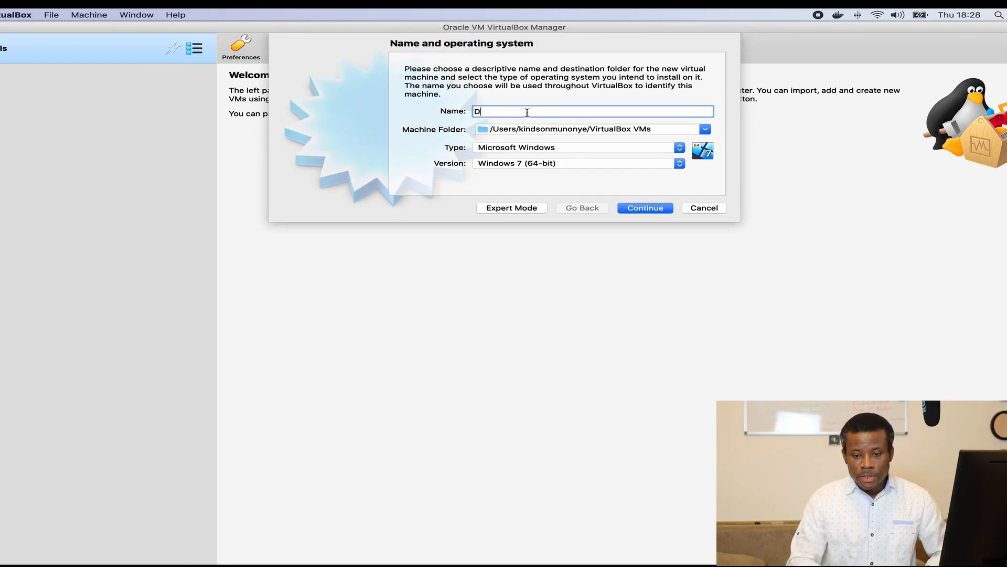
click(508, 547)
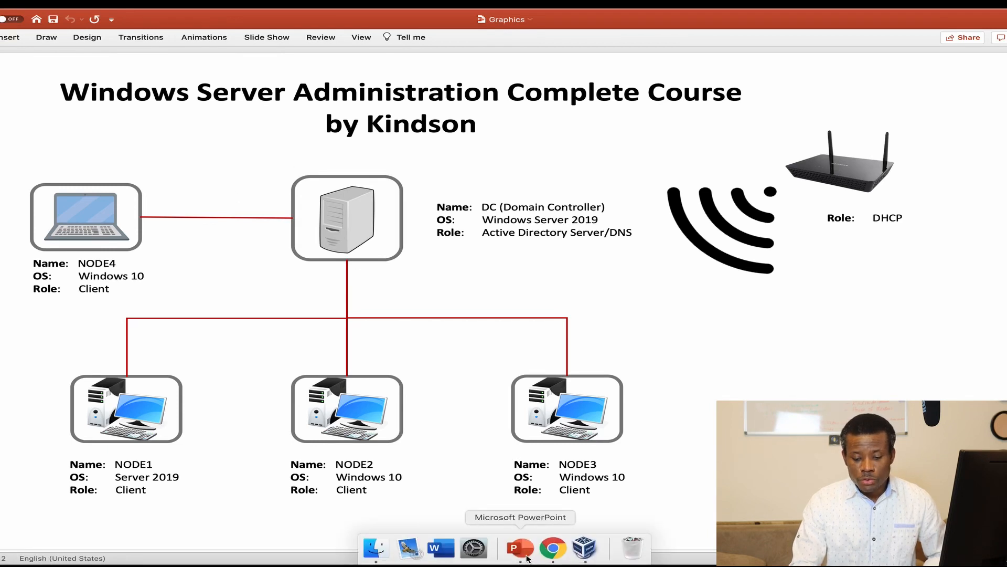
click(584, 554)
text(d)
key(BackSpace)
text(C)
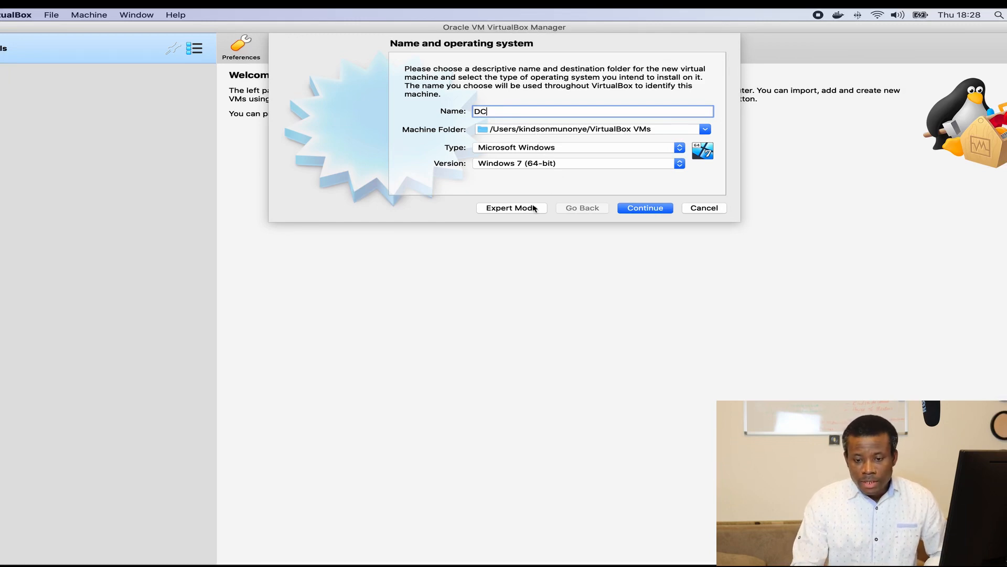
click(545, 164)
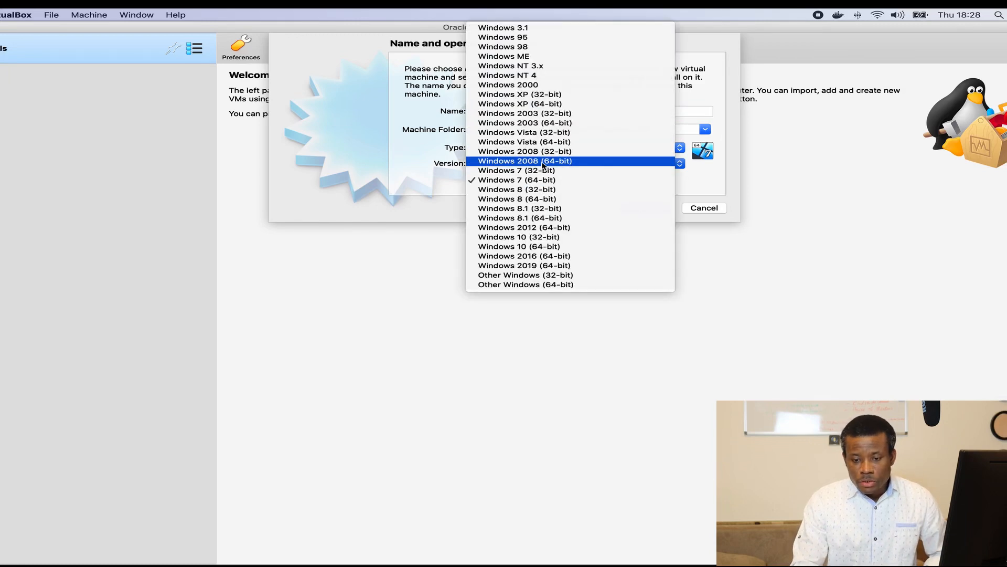
click(544, 266)
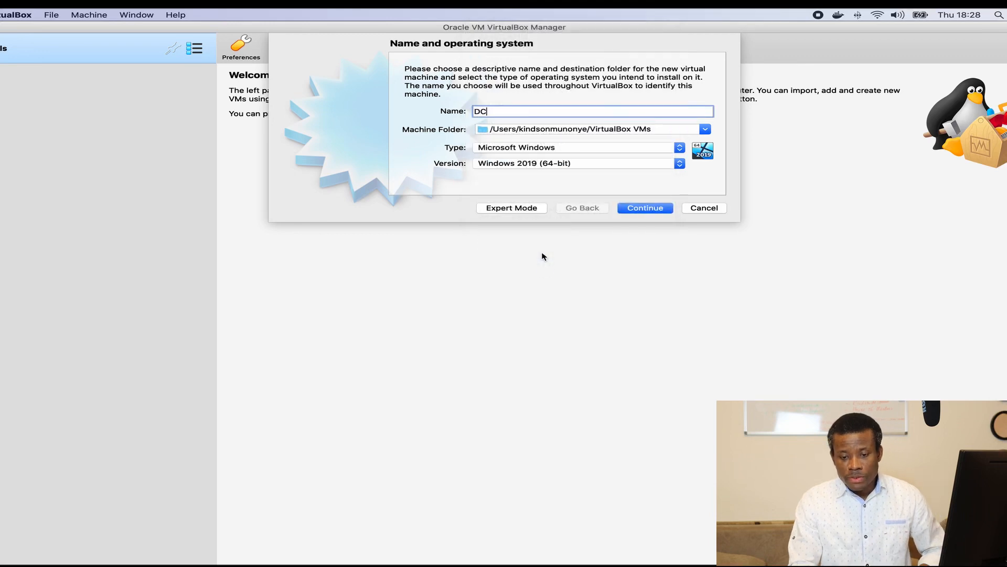
Step: Keep 2048 MB memory and create a dynamically allocated 50 GB DC.vdi disk for DC
click(648, 210)
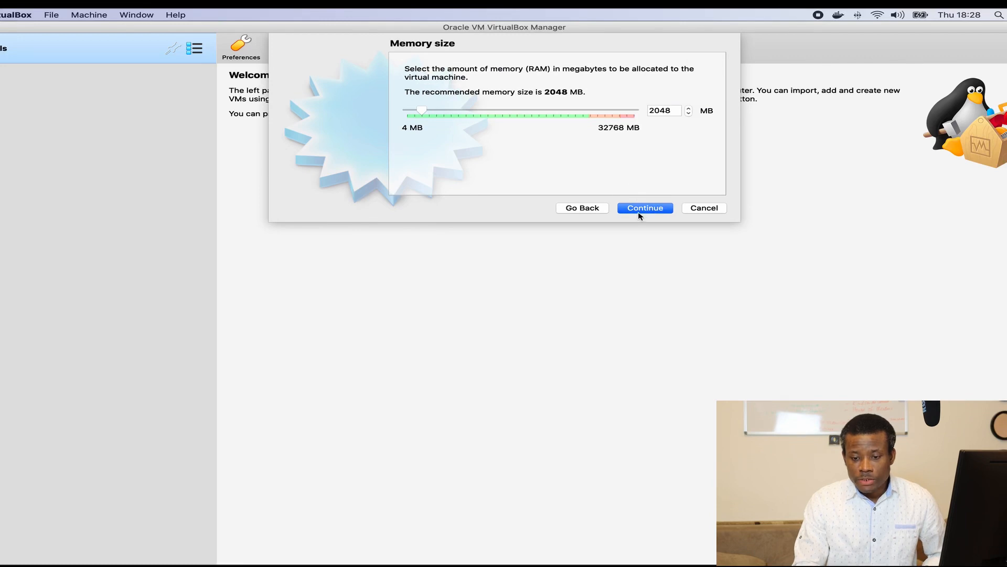
click(637, 210)
click(636, 210)
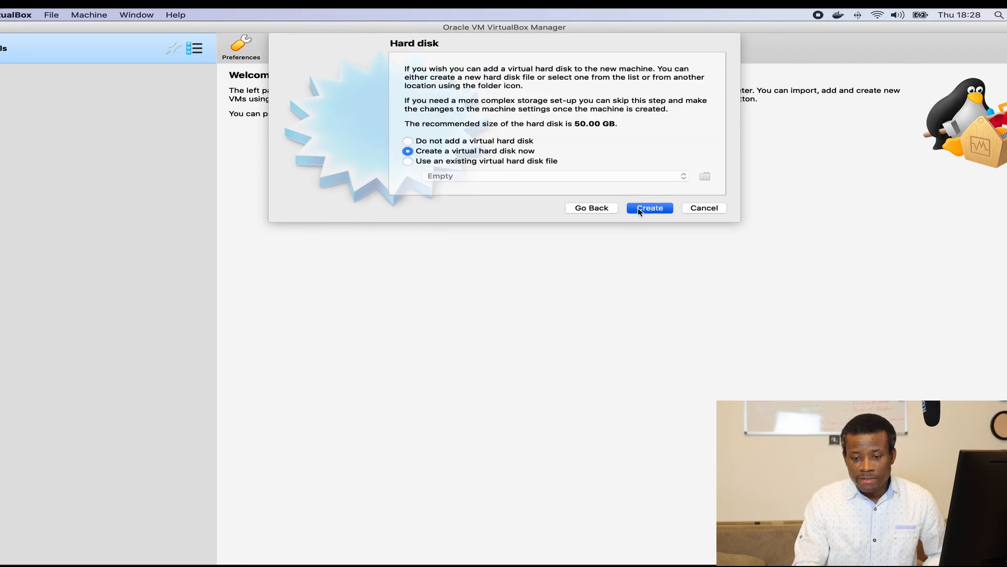
click(632, 259)
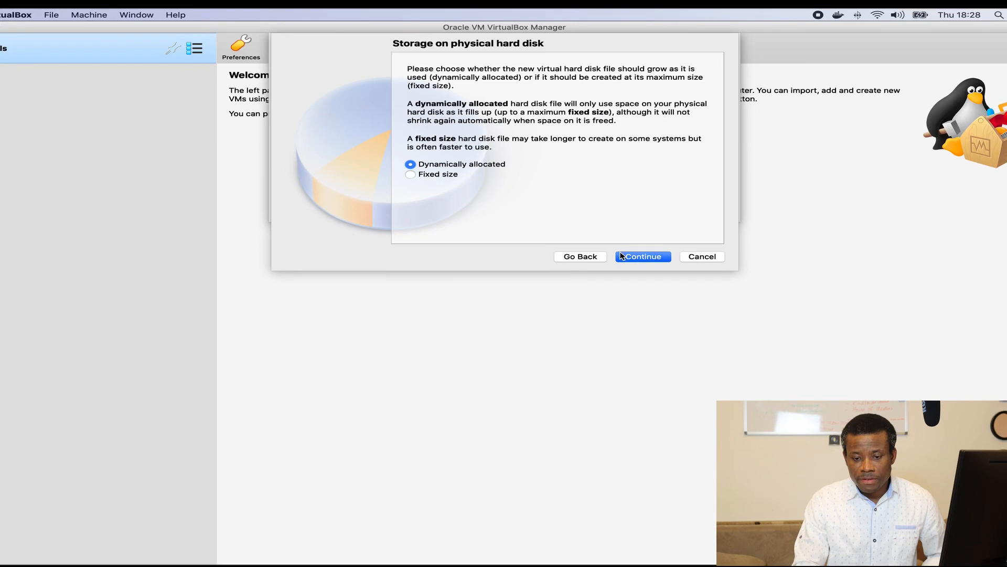
click(632, 259)
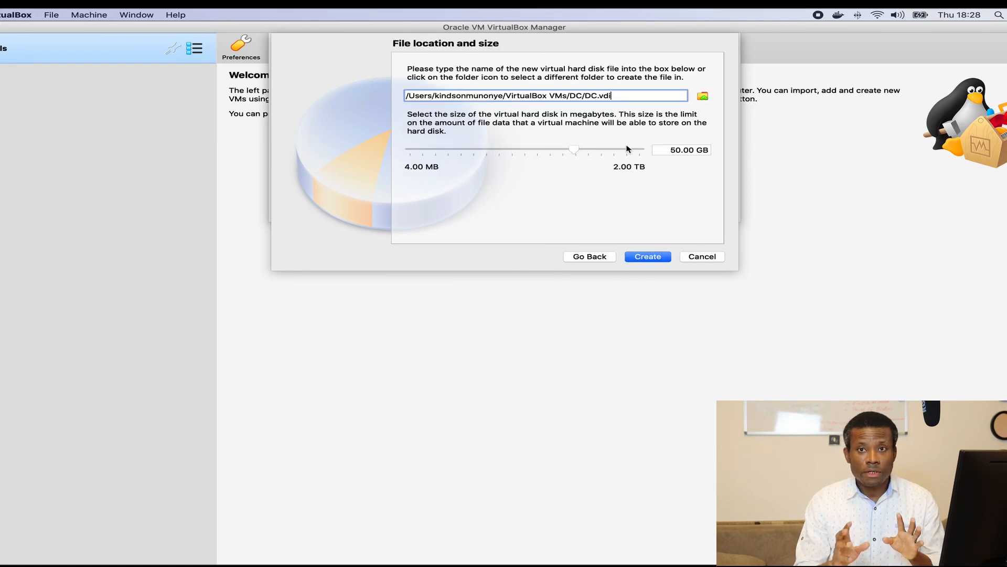
mouse_move(628, 149)
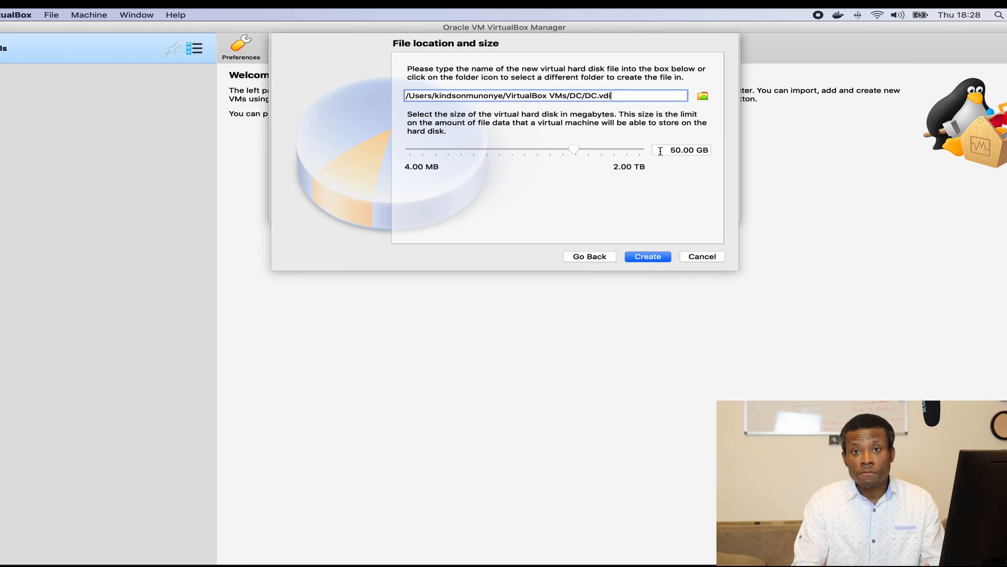
mouse_move(661, 151)
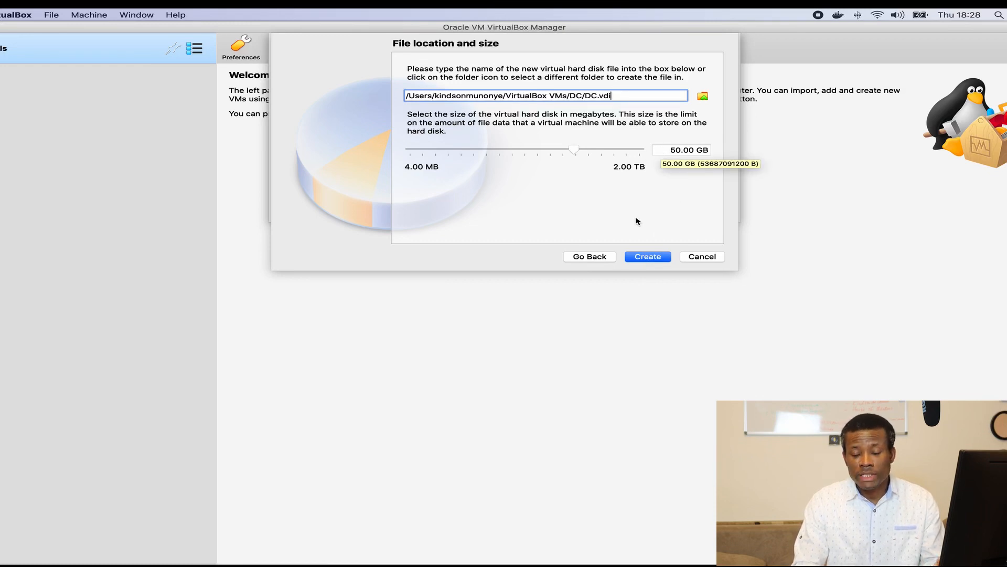
click(644, 257)
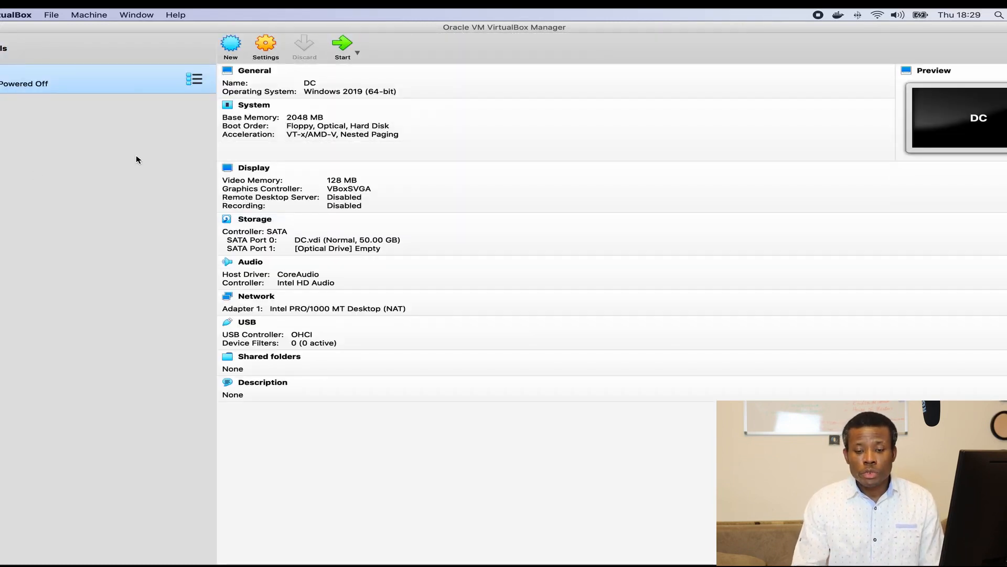
Step: Power on the DC virtual machine
right_click(26, 84)
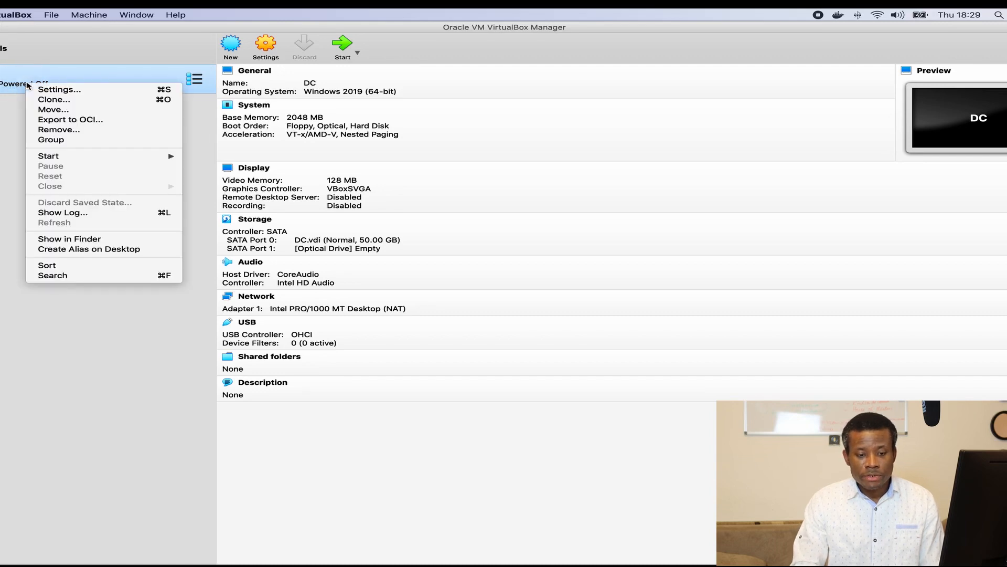
mouse_move(67, 157)
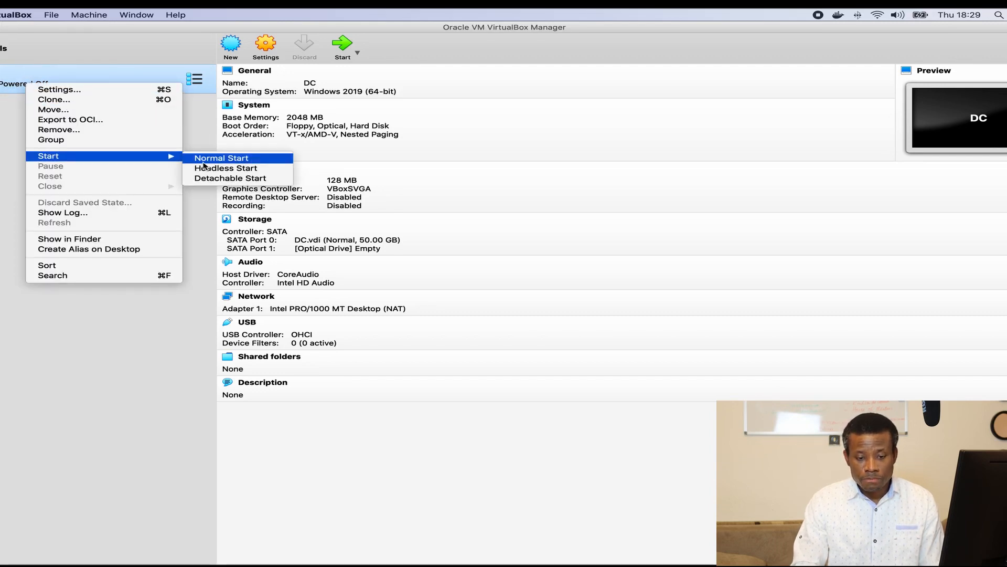
click(342, 50)
click(342, 48)
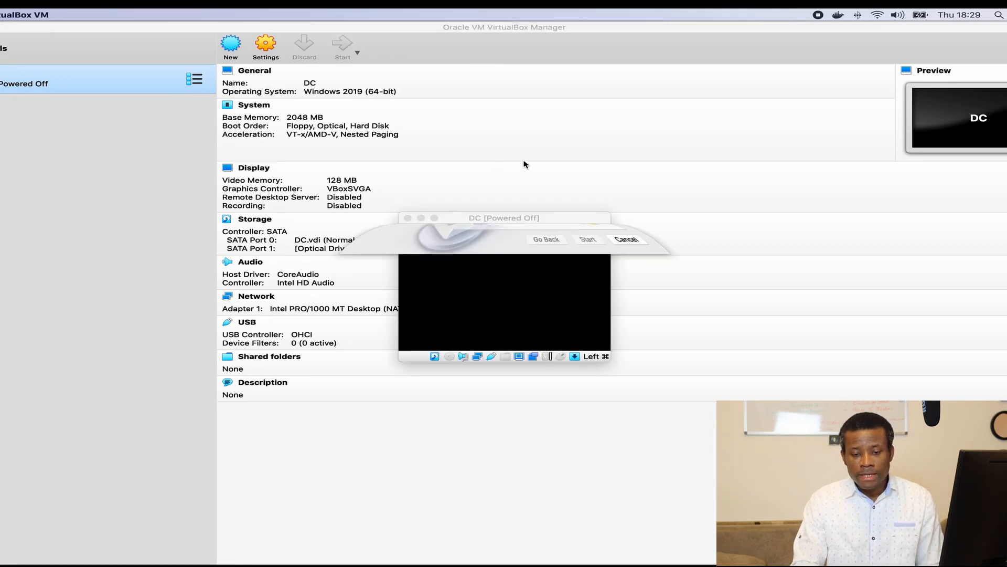
Step: Add Windows Server 2019.iso as the startup disk, boot from it, and enlarge the VM window
click(665, 350)
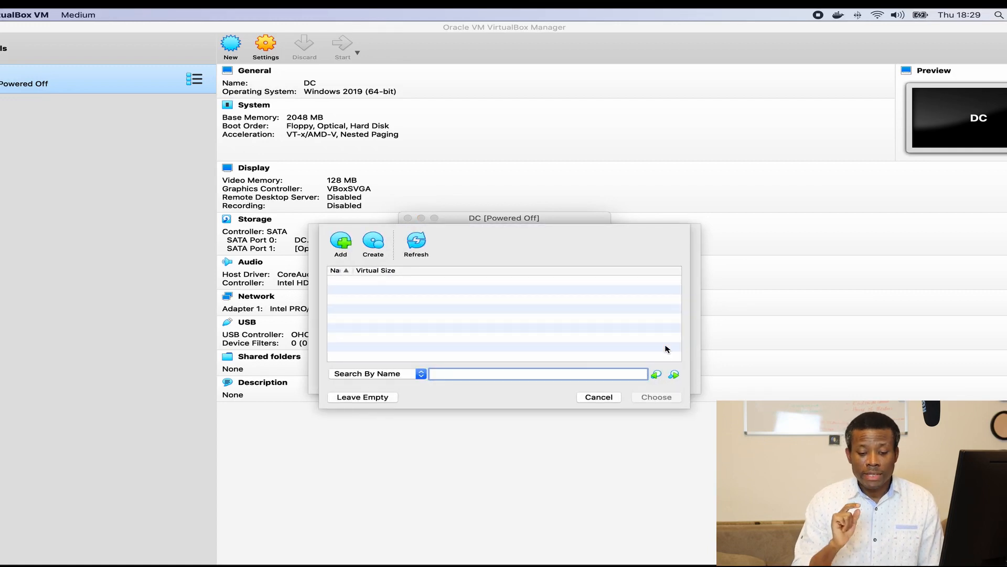
click(348, 245)
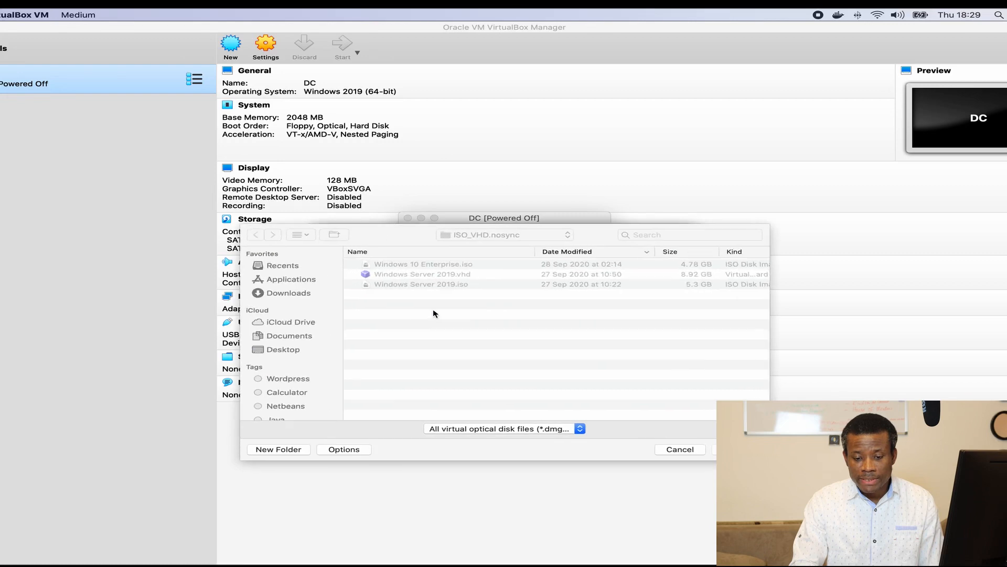
click(435, 286)
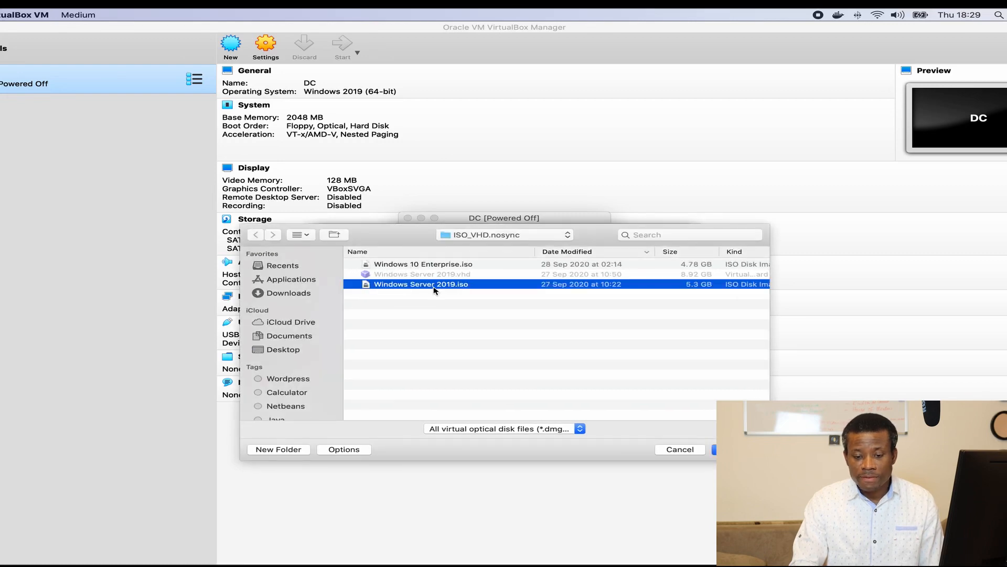
click(715, 449)
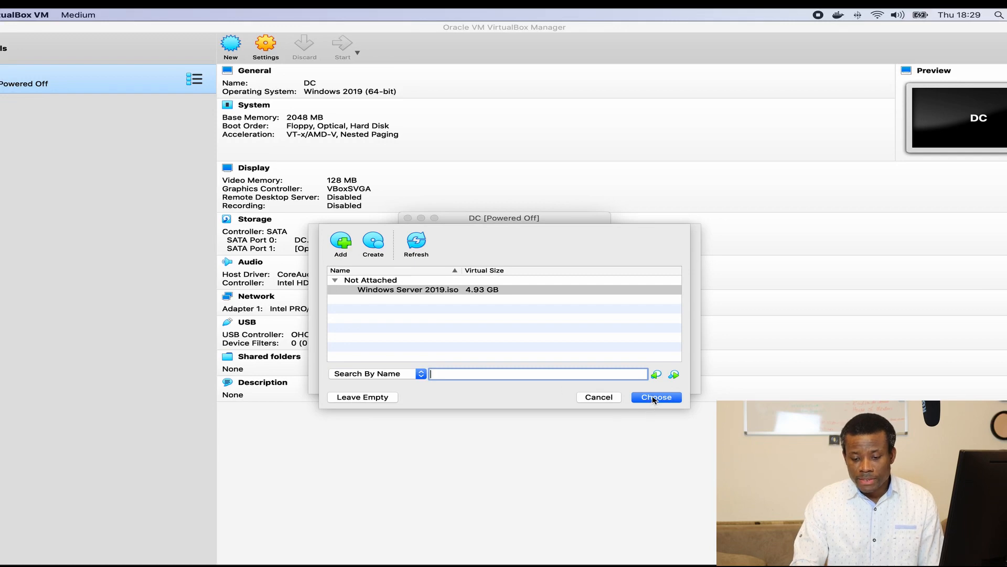
click(654, 398)
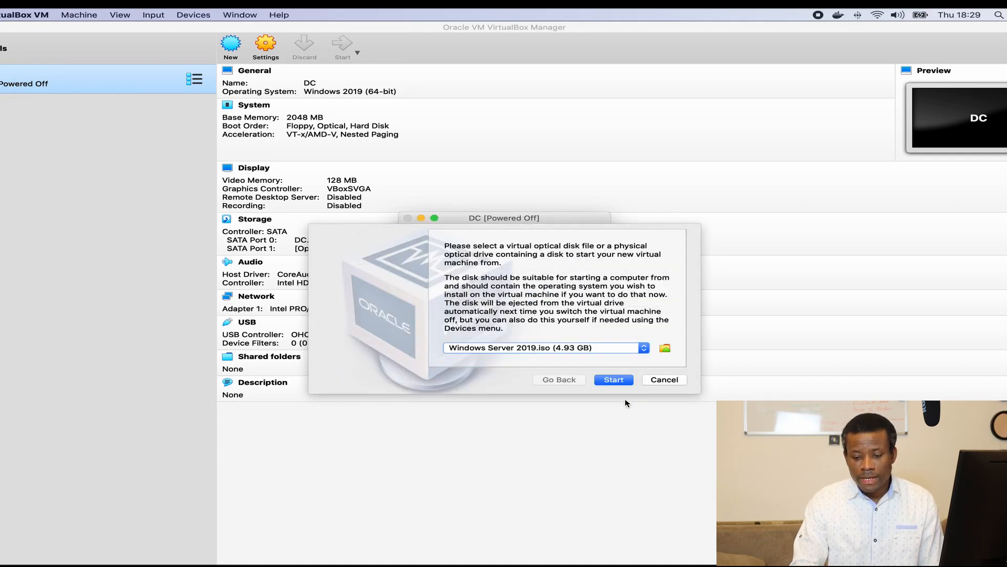
click(613, 379)
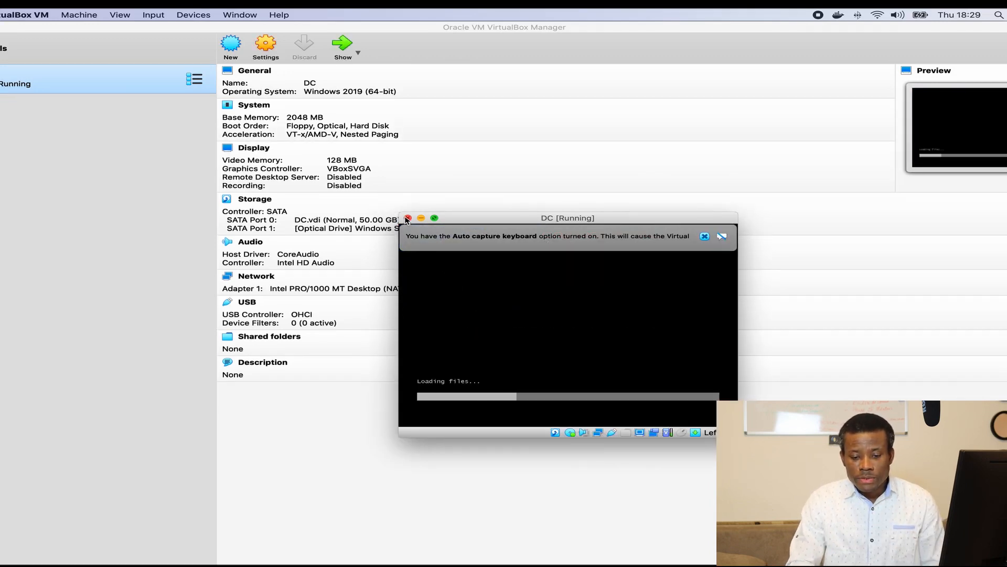
drag(401, 213, 256, 119)
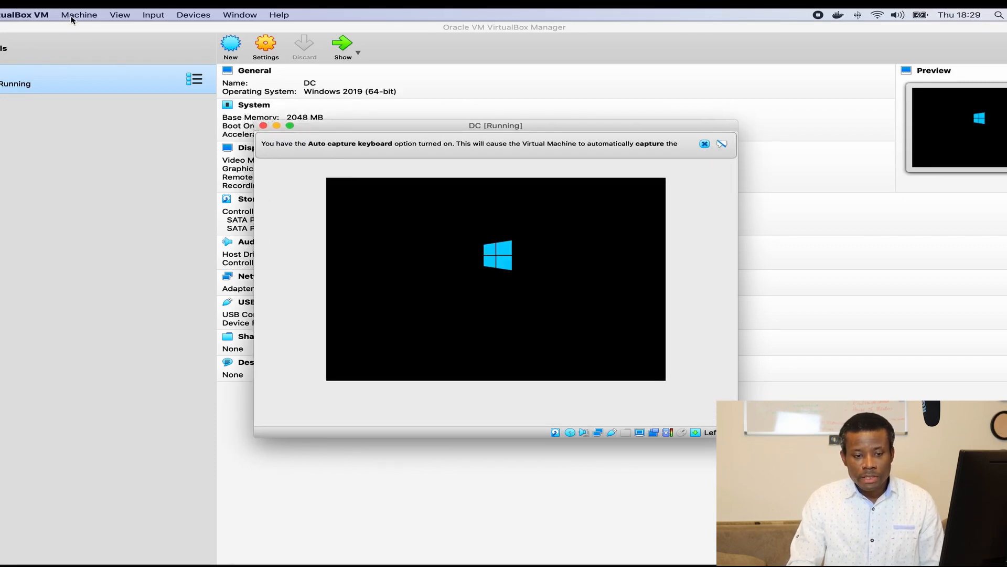
click(116, 15)
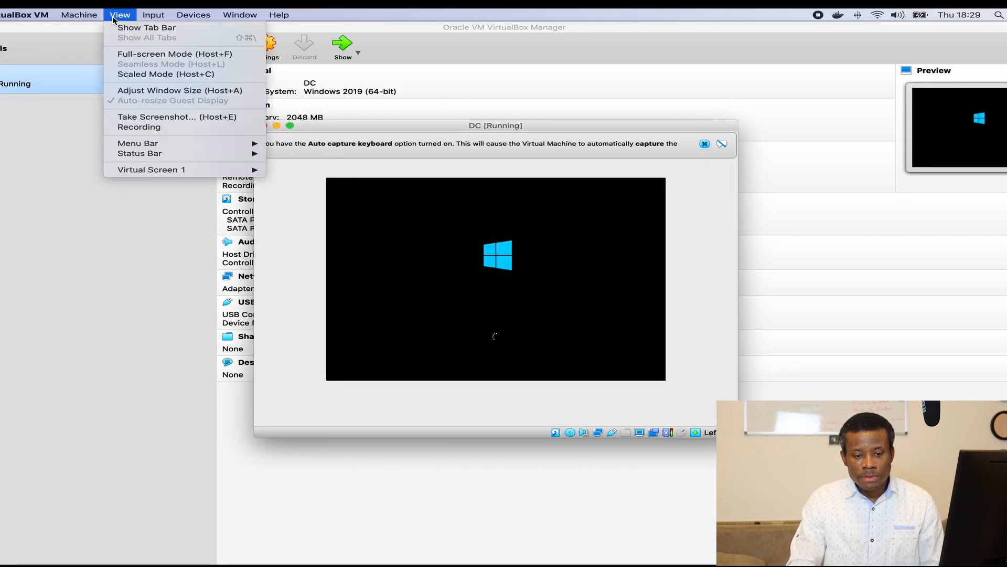
Step: Switch the DC machine window to scaled mode and enlarge it
click(152, 77)
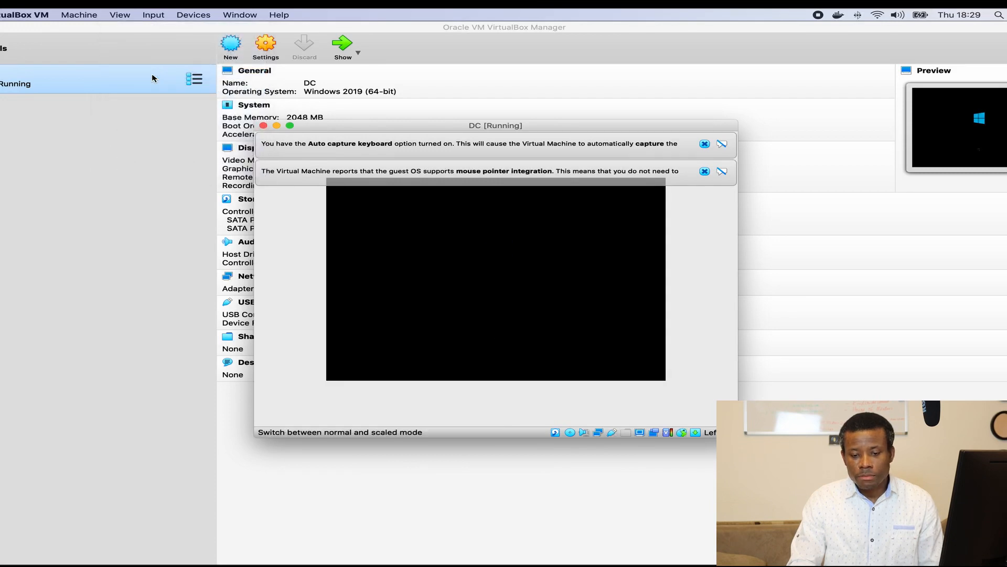
click(534, 247)
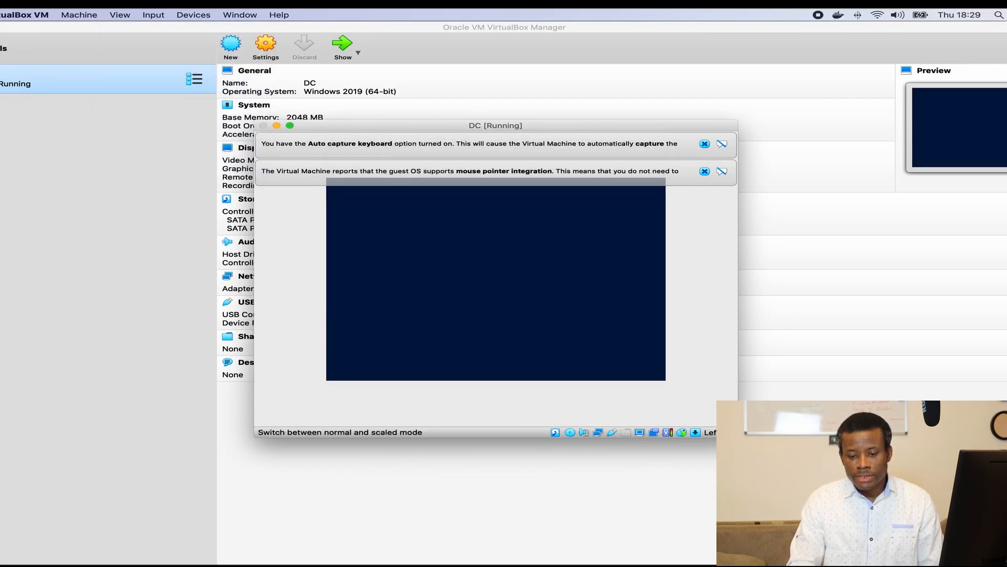
drag(292, 153, 167, 78)
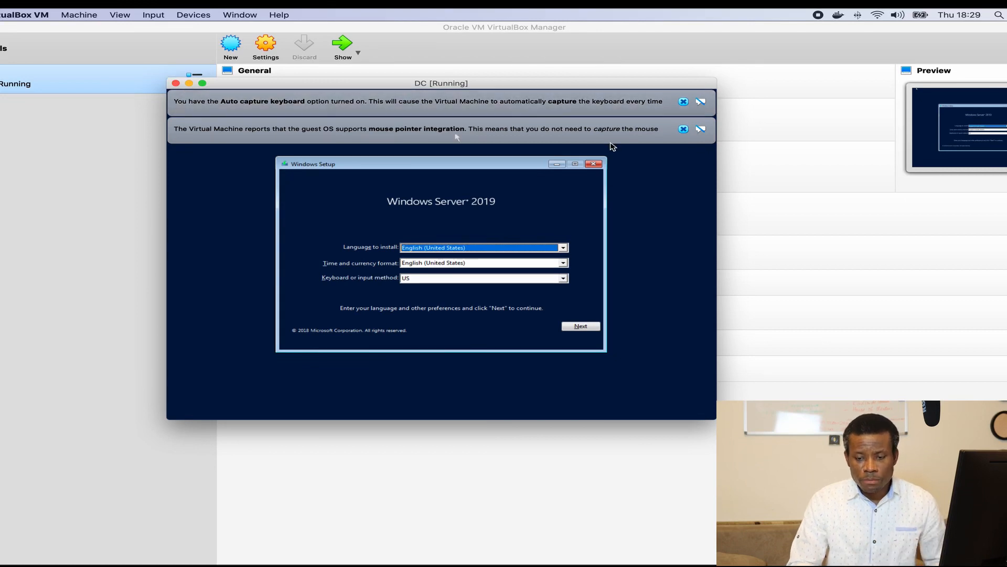
Step: Dismiss the mouse and keyboard notices and accept the default language settings in Setup
click(683, 129)
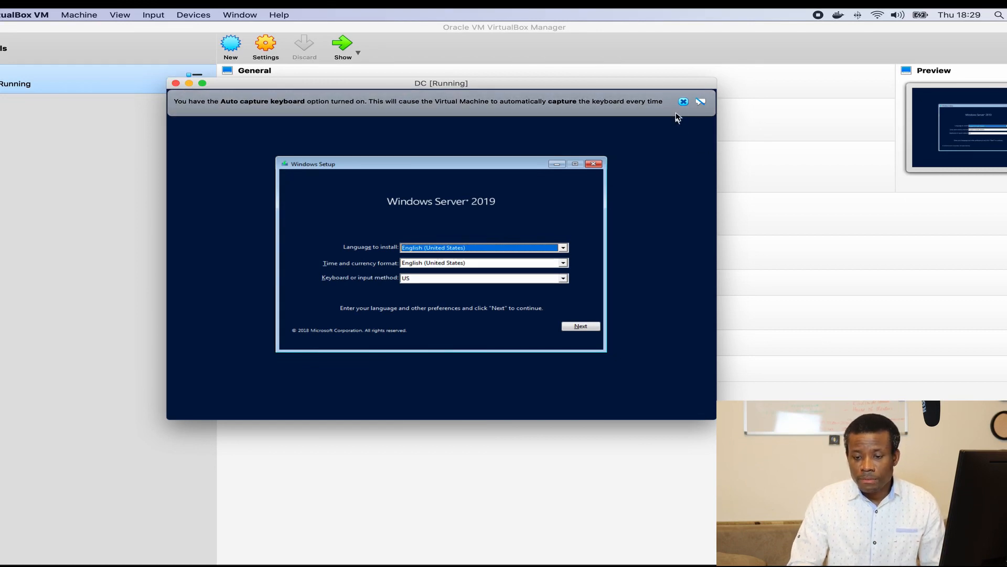
click(683, 102)
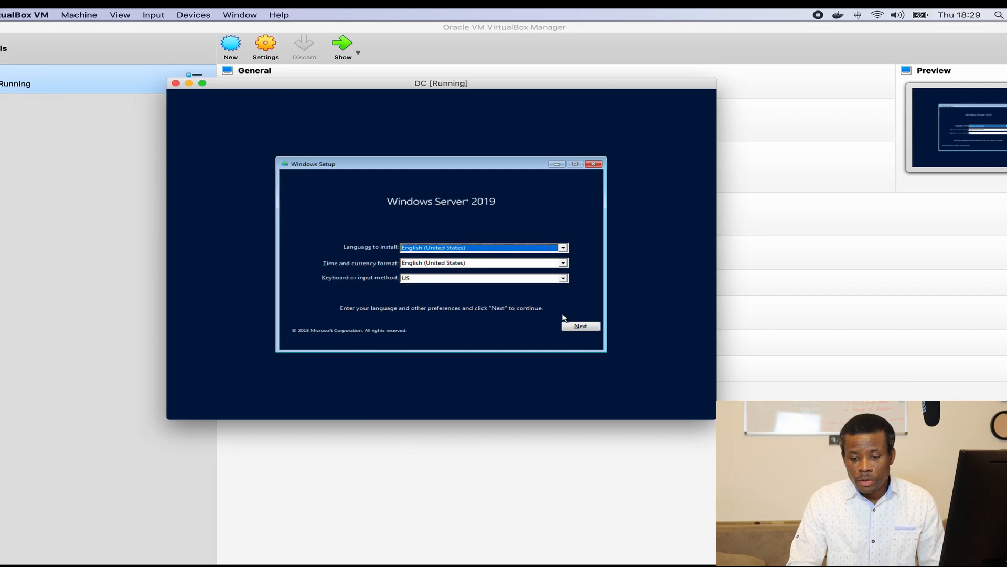
click(584, 328)
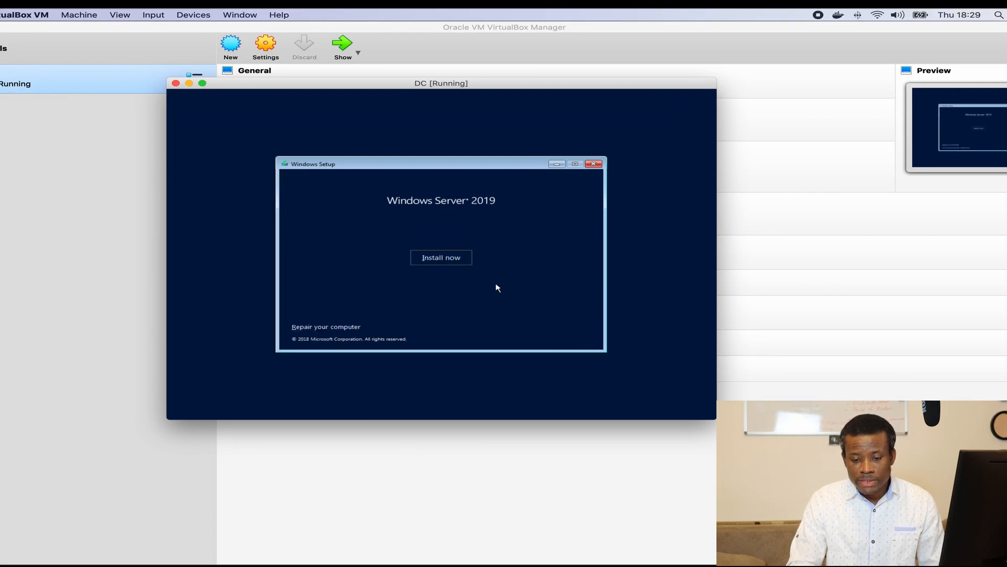
Step: Custom-install Standard Evaluation (Desktop Experience), accepting the license, onto unallocated 50 GB Drive 0
click(439, 257)
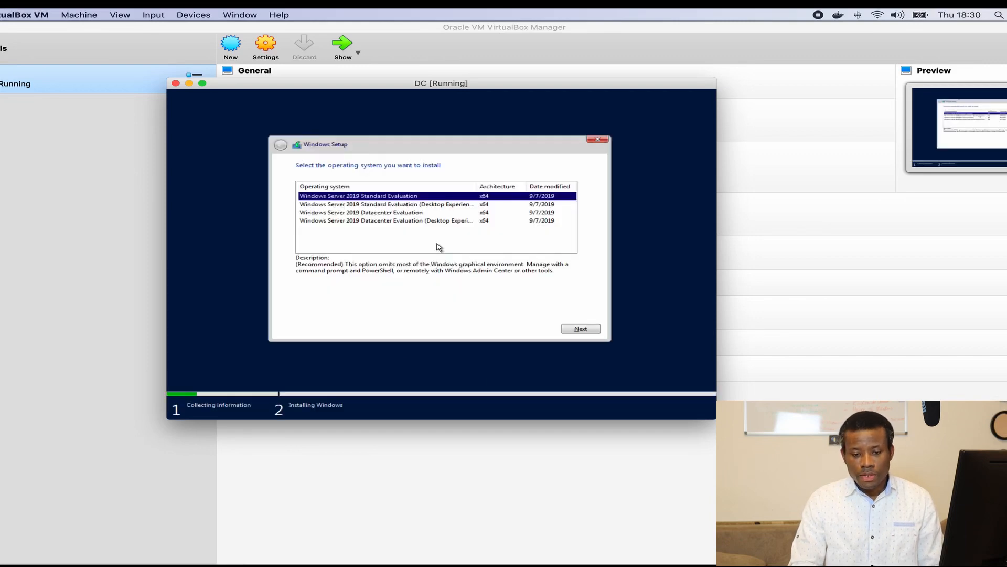
click(379, 207)
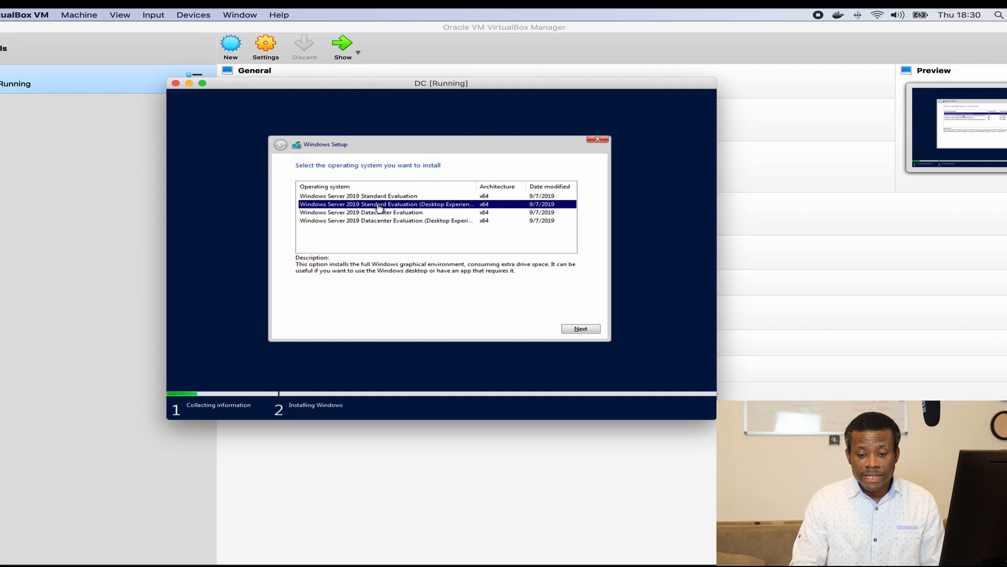
click(580, 329)
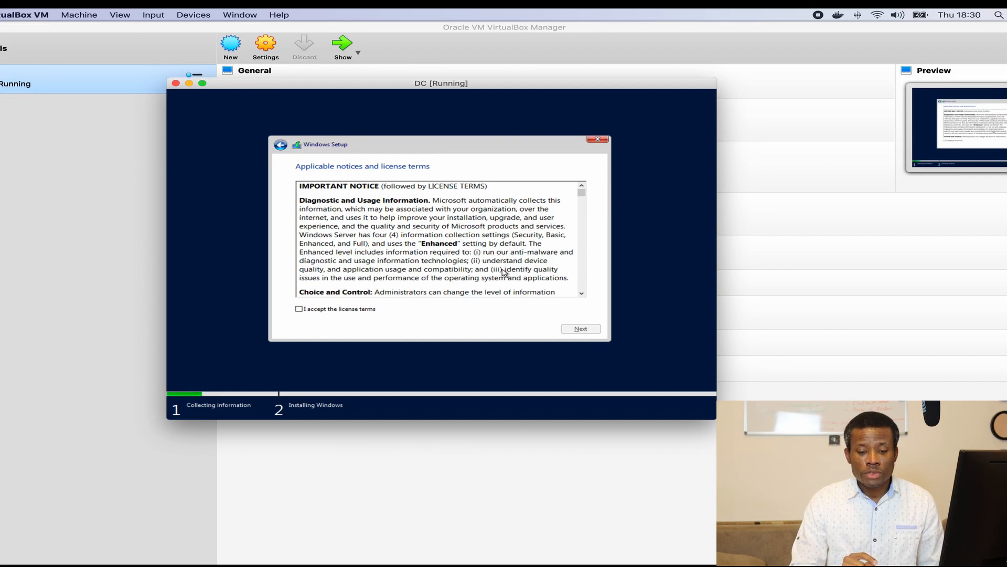
click(349, 309)
click(565, 330)
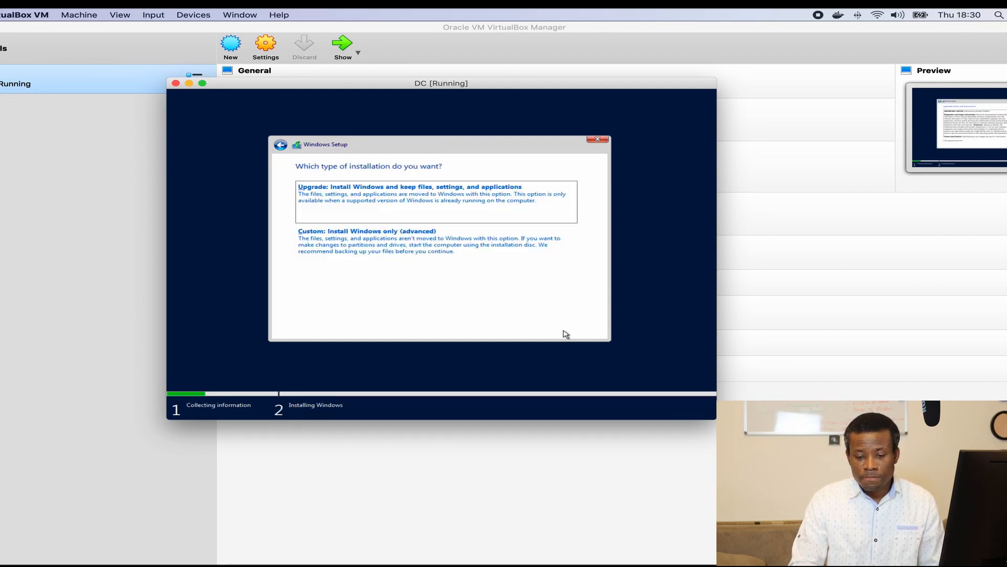
click(475, 264)
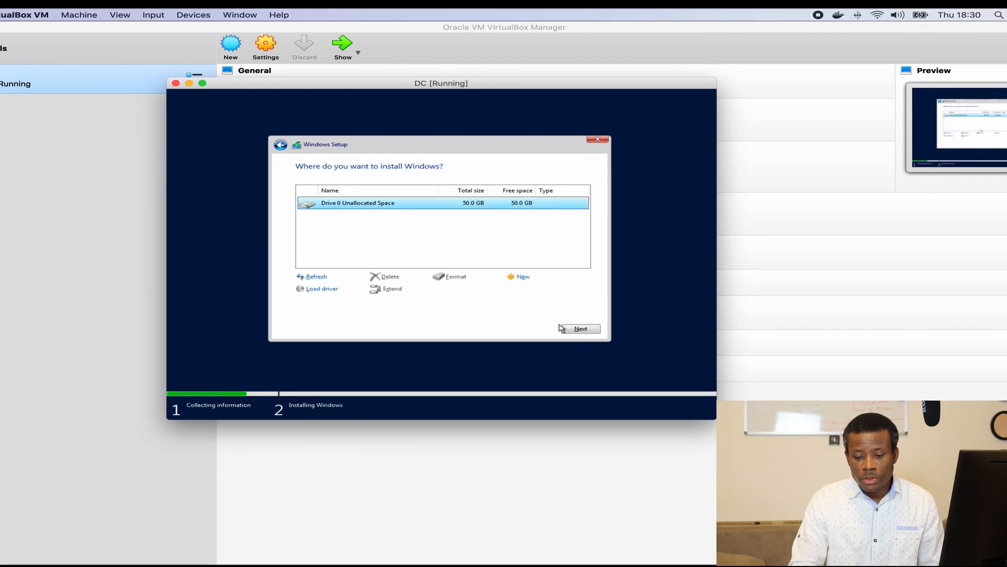
click(581, 328)
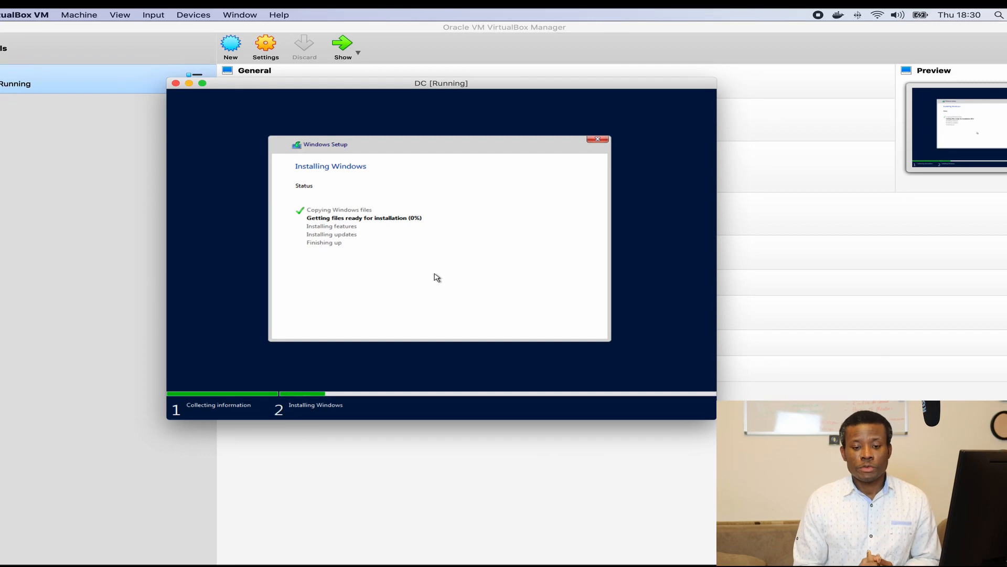
Step: Start a new virtual machine named Node1 with version Windows 2019 (64-bit)
click(88, 195)
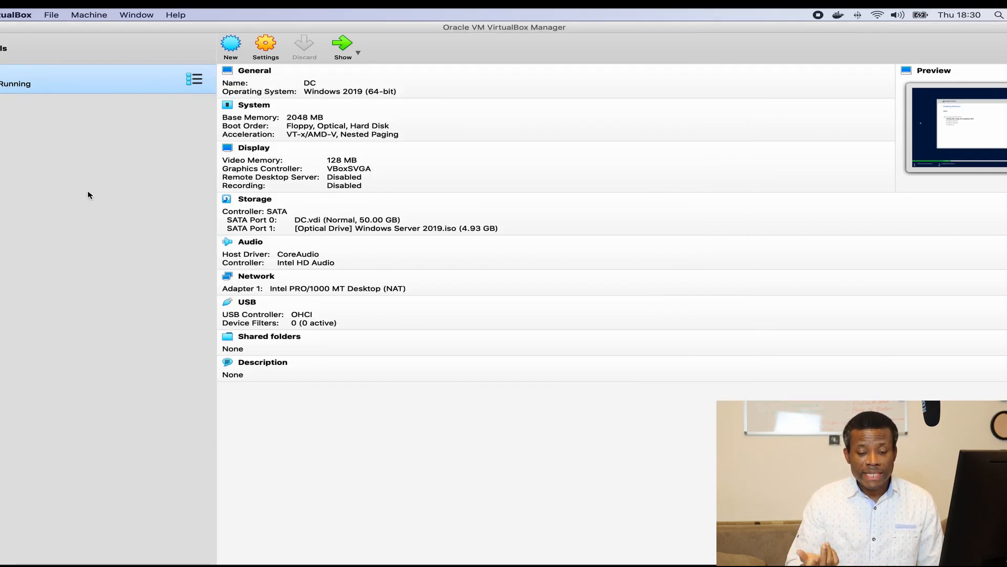
click(230, 50)
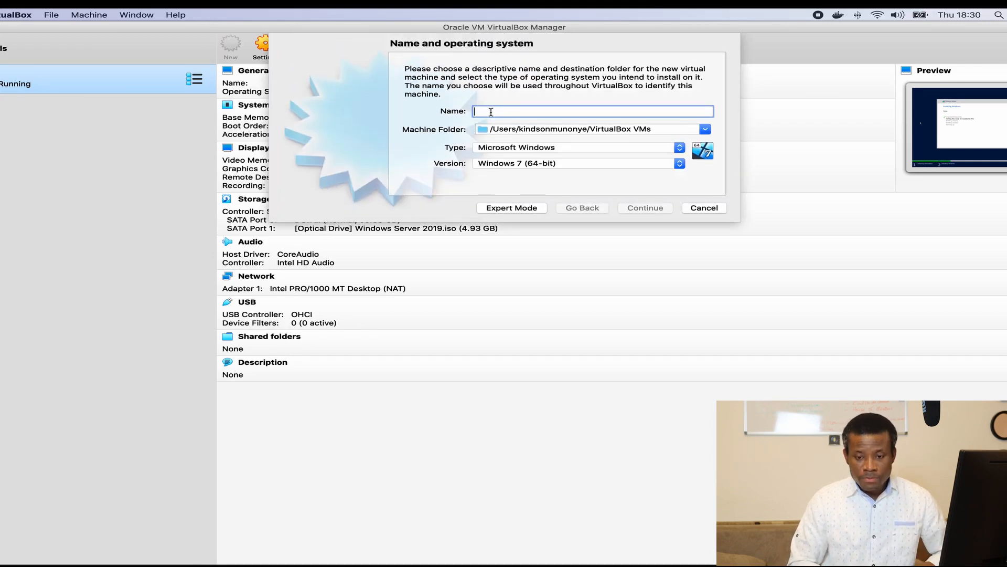
text(Node)
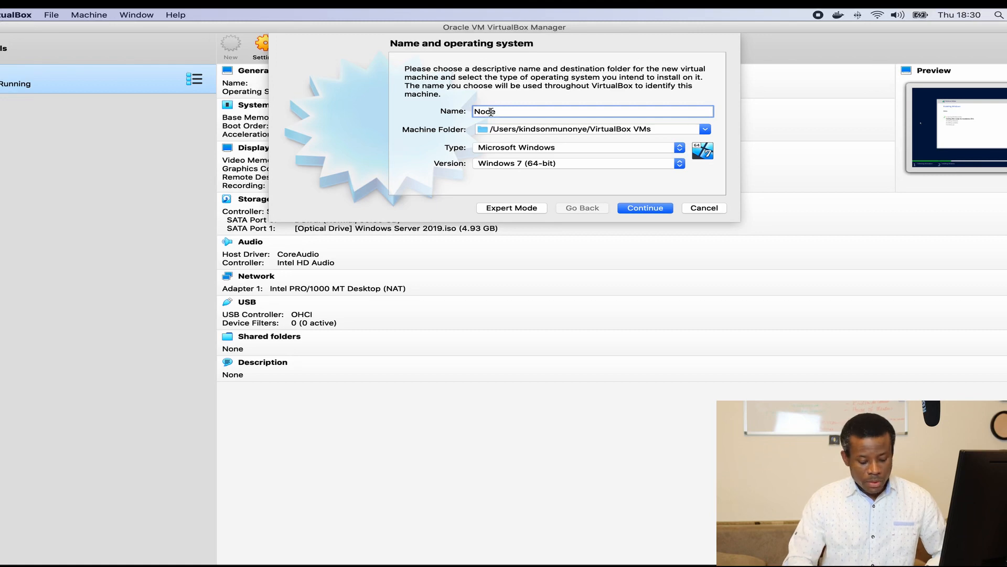
key(Escape)
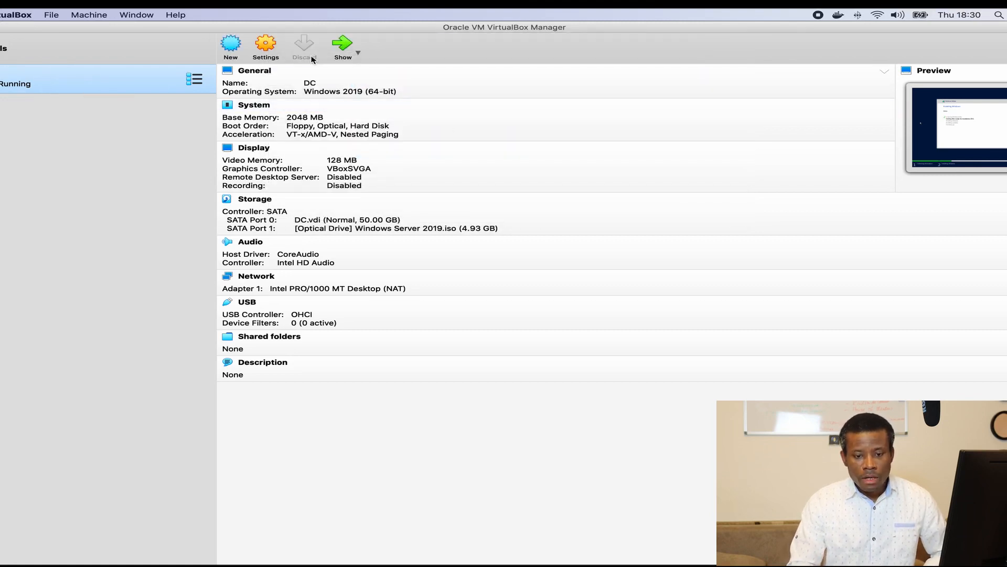
click(243, 43)
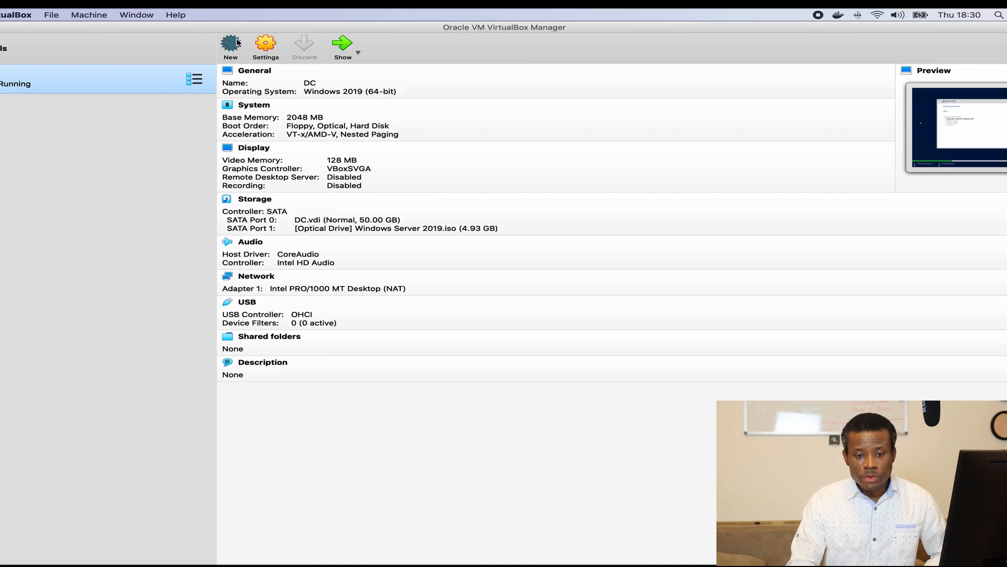
text(NOde)
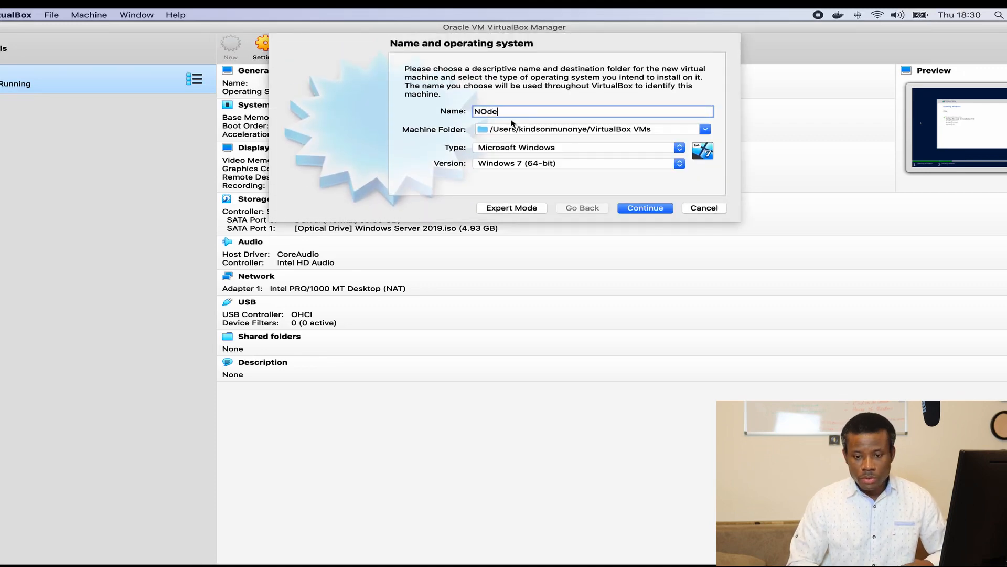
key(BackSpace)
text(ode)
click(546, 163)
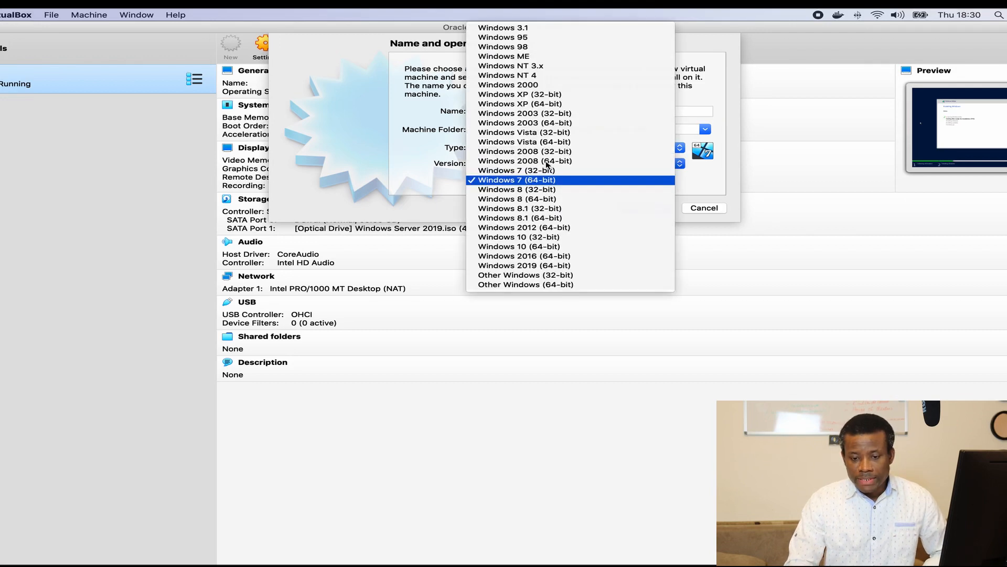
click(556, 269)
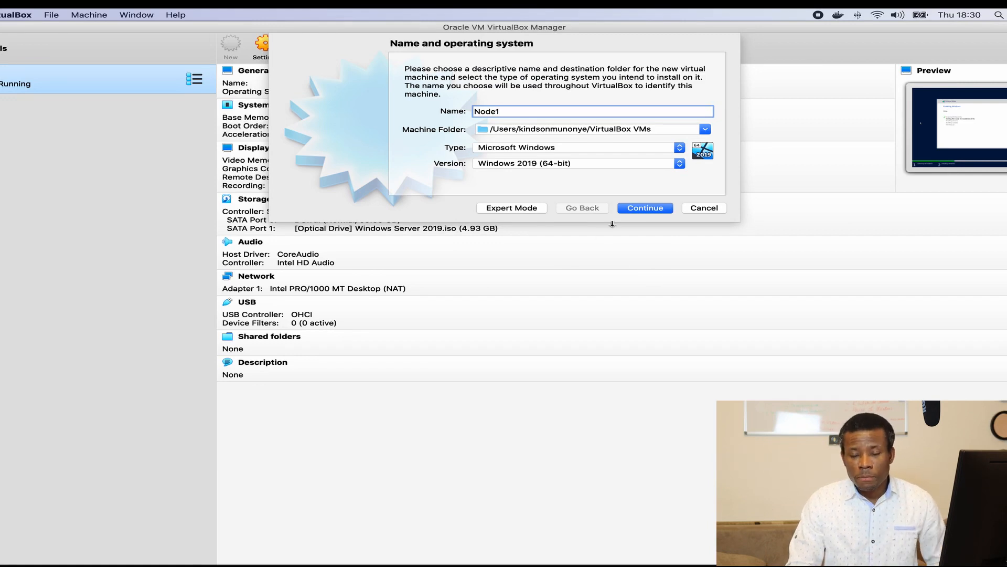
Step: Give Node1 2048 MB memory and a dynamically allocated 50 GB VDI disk
click(642, 208)
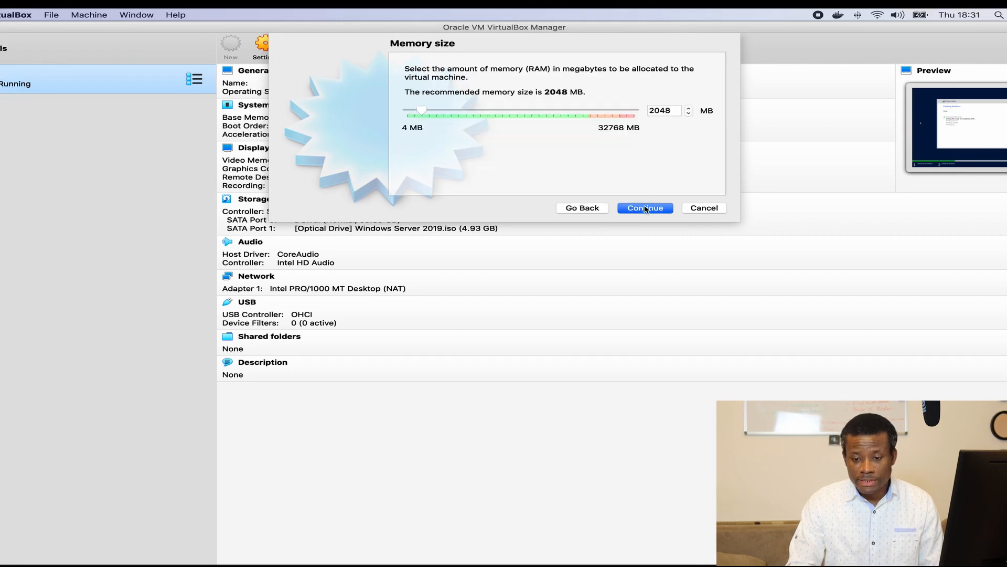
click(646, 209)
click(646, 209)
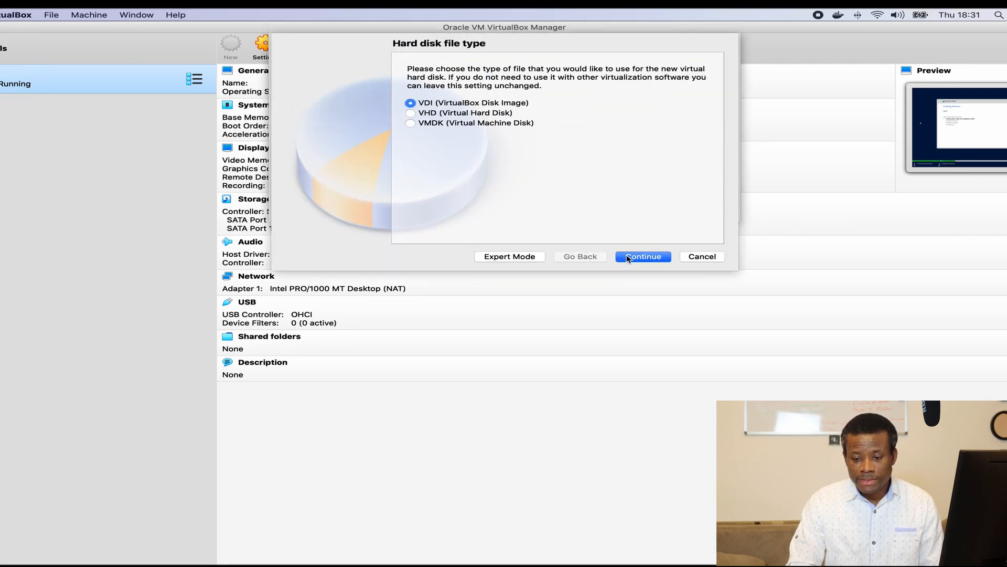
click(628, 256)
click(631, 257)
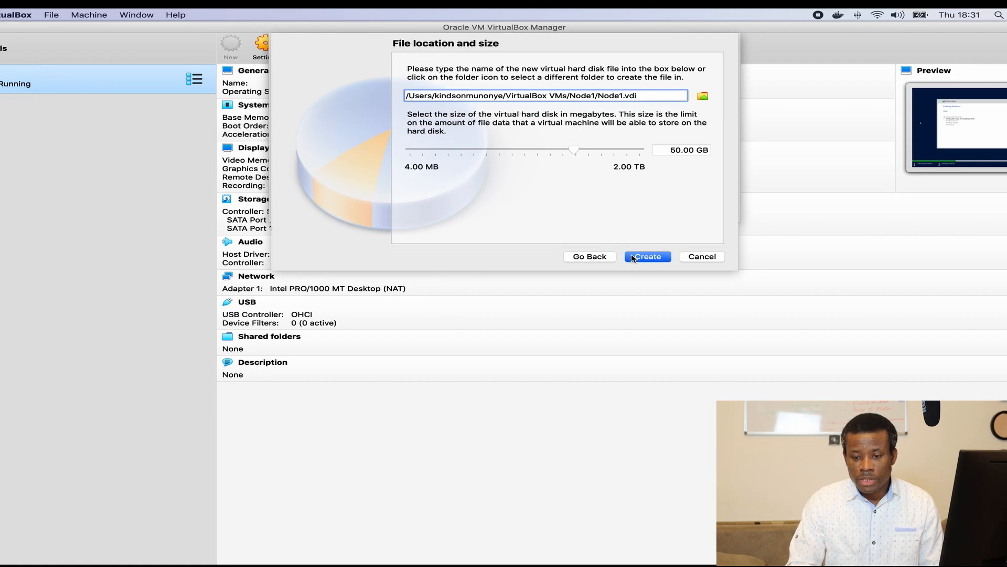
click(632, 257)
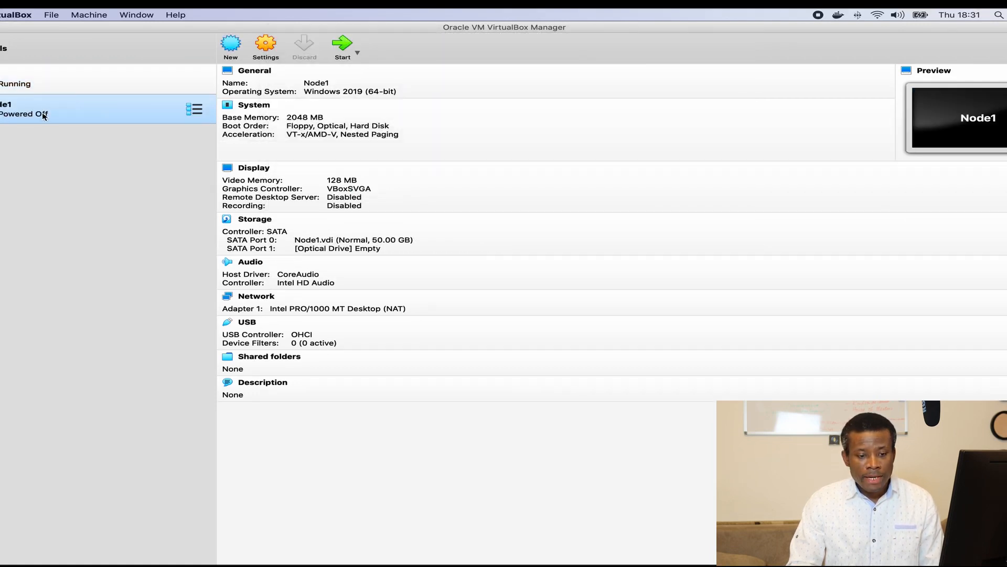
Step: Start Node1 with Windows Server 2019.iso added and chosen as its startup disk
click(342, 52)
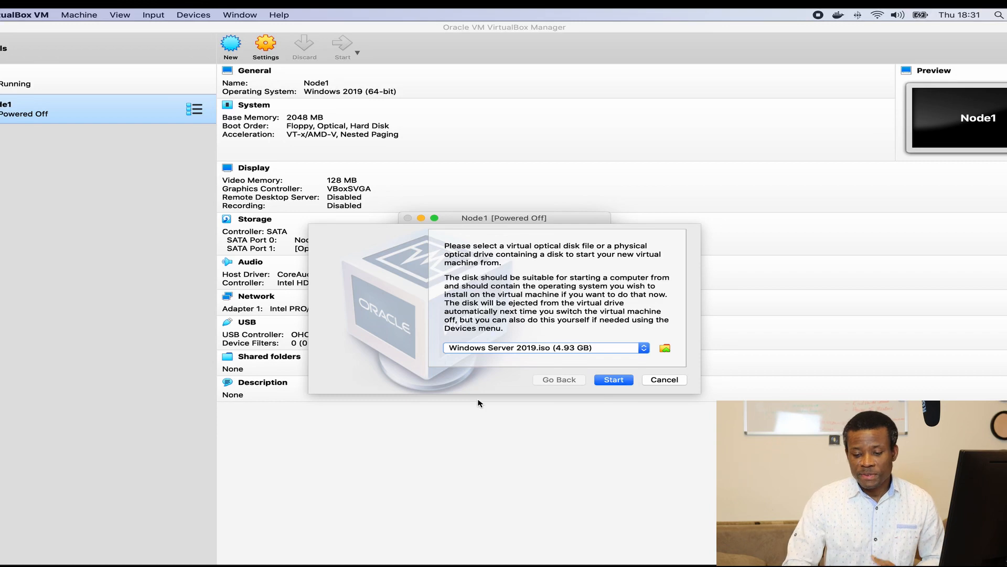
click(665, 349)
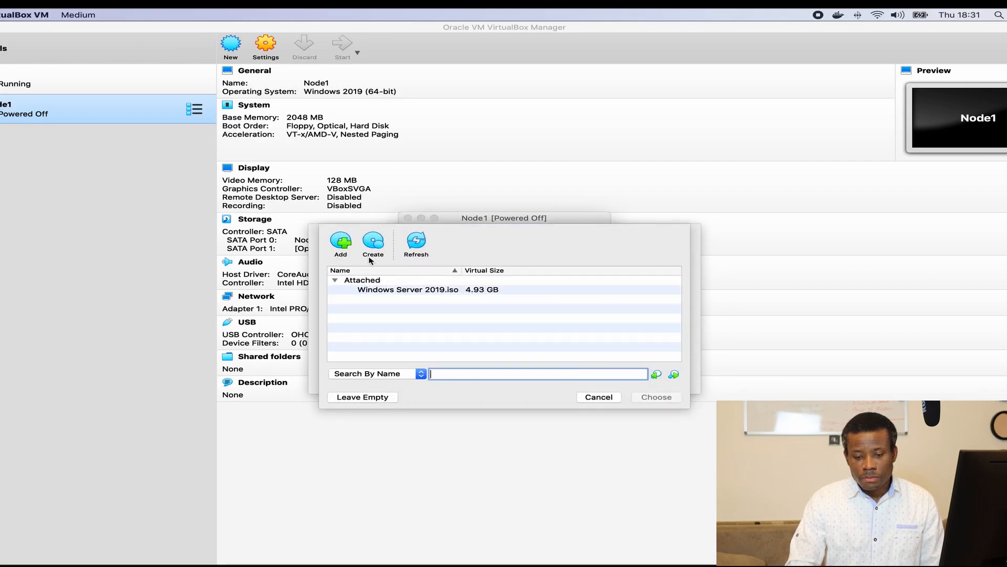
click(346, 247)
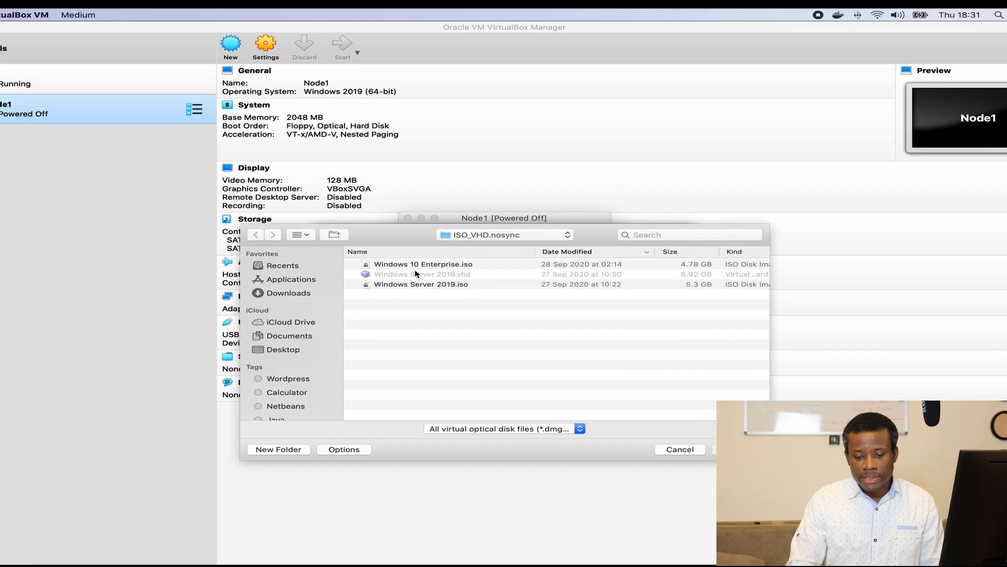
click(433, 286)
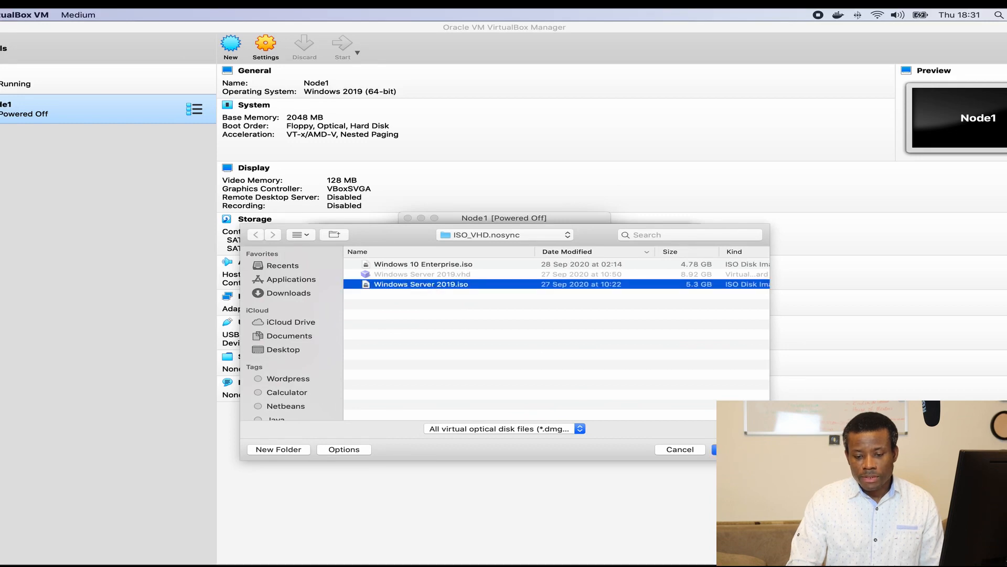
click(739, 449)
click(652, 398)
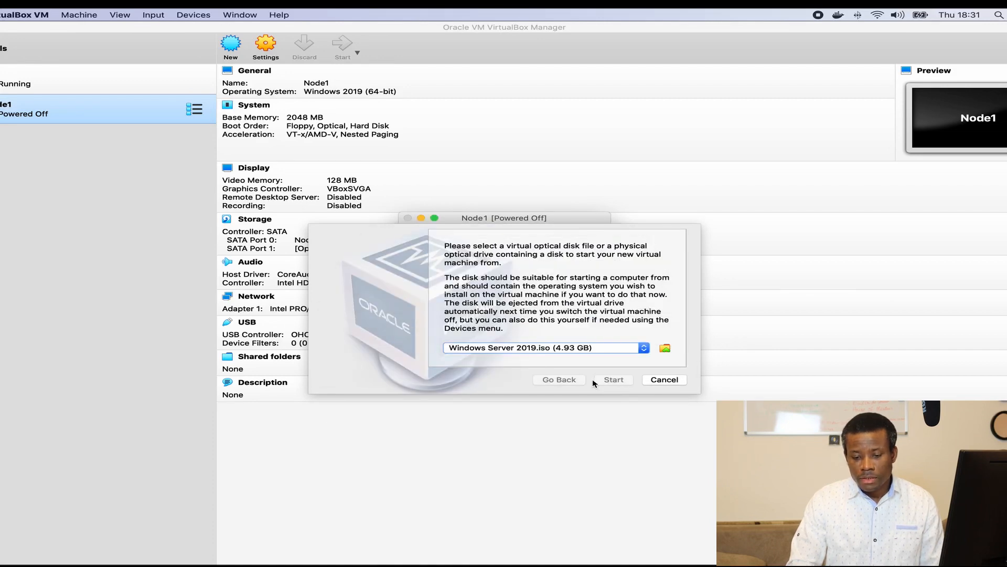
click(665, 380)
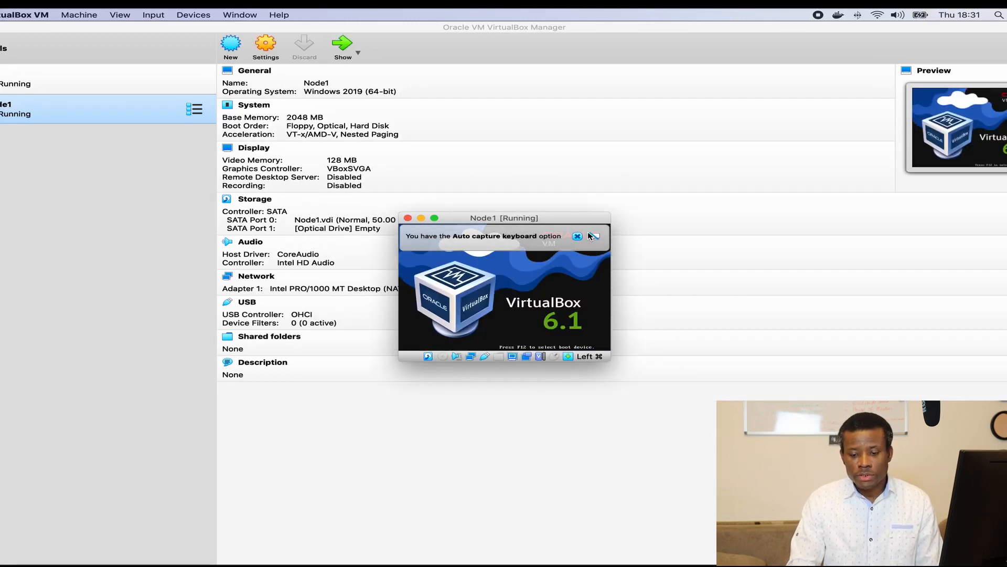
Step: Close the running Node1 machine window, saving its state
right_click(37, 110)
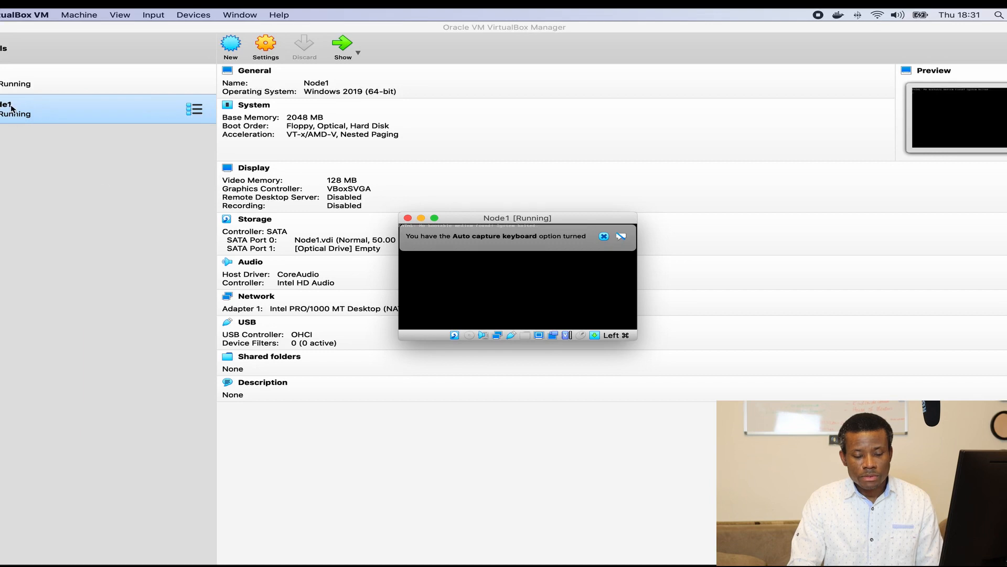
click(408, 219)
click(584, 300)
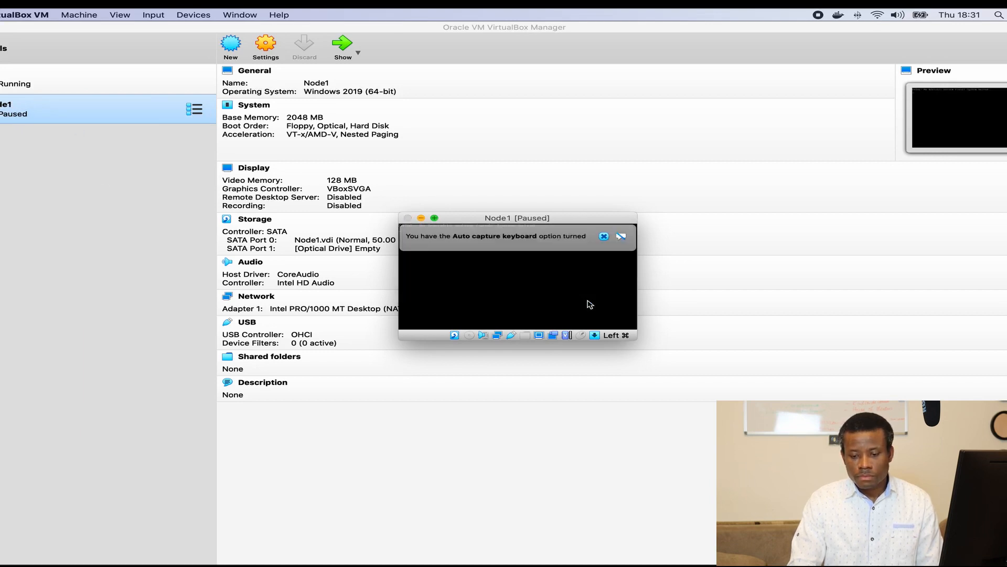
Step: Remove Node1 from the VirtualBox machine list, leaving only DC
right_click(21, 120)
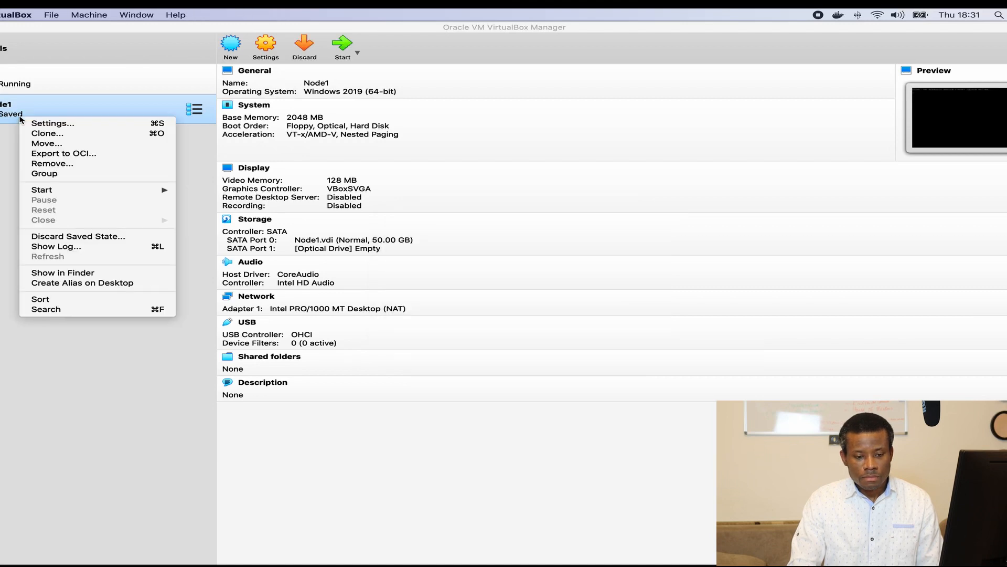
click(49, 163)
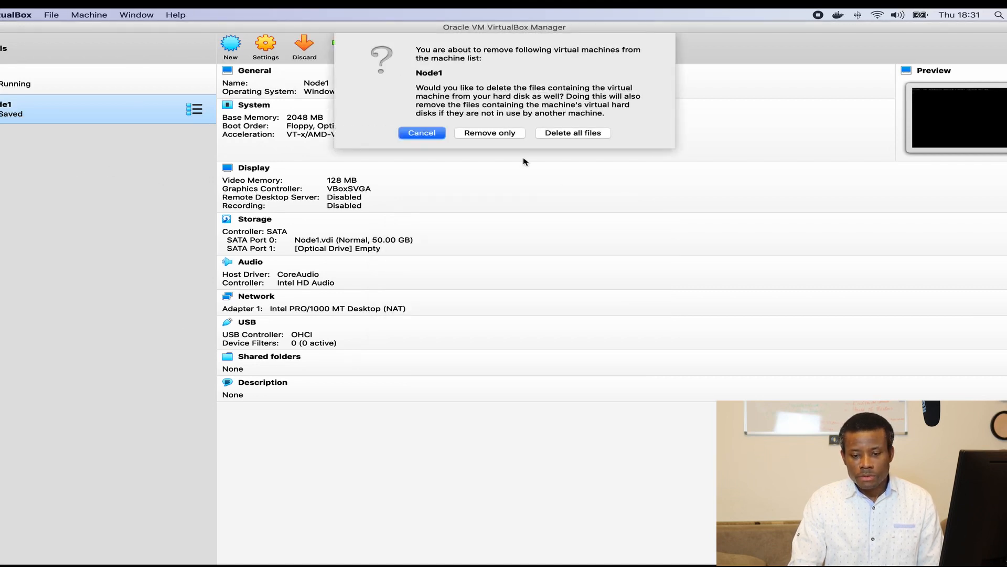
click(573, 133)
key(ctrl+Right)
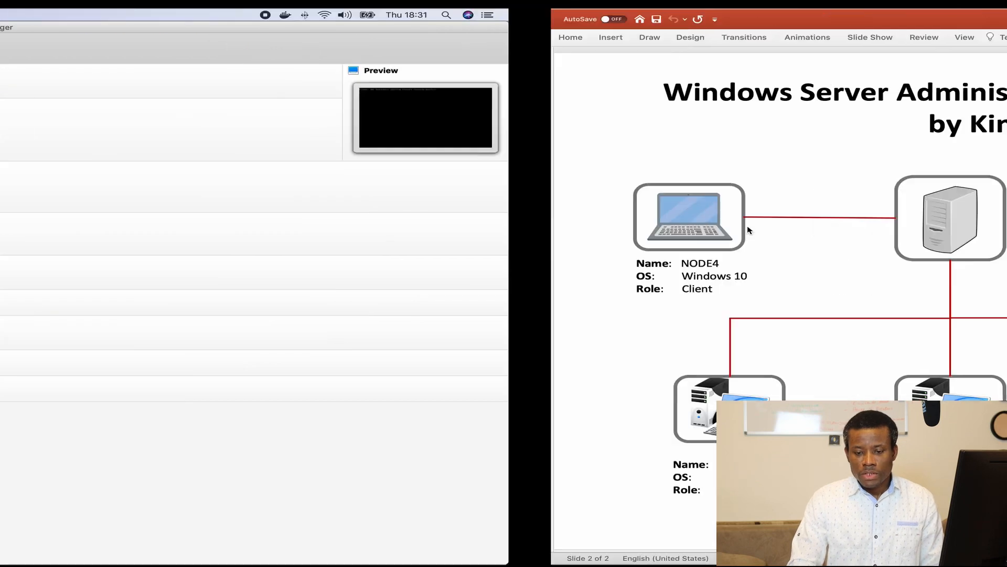
key(ctrl+Left)
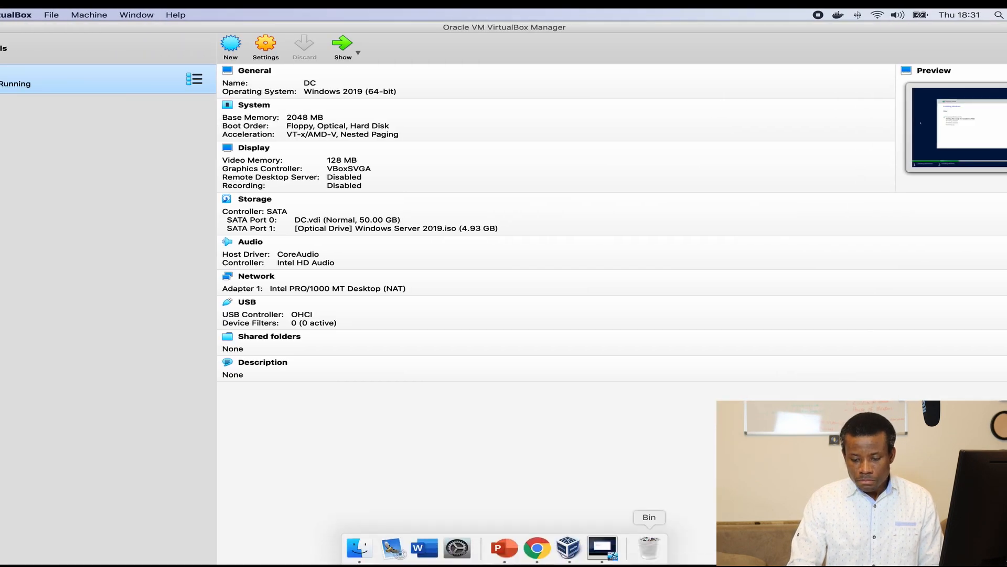
Step: Start a new virtual machine named Node1 with version Windows 2019 (64-bit)
click(604, 548)
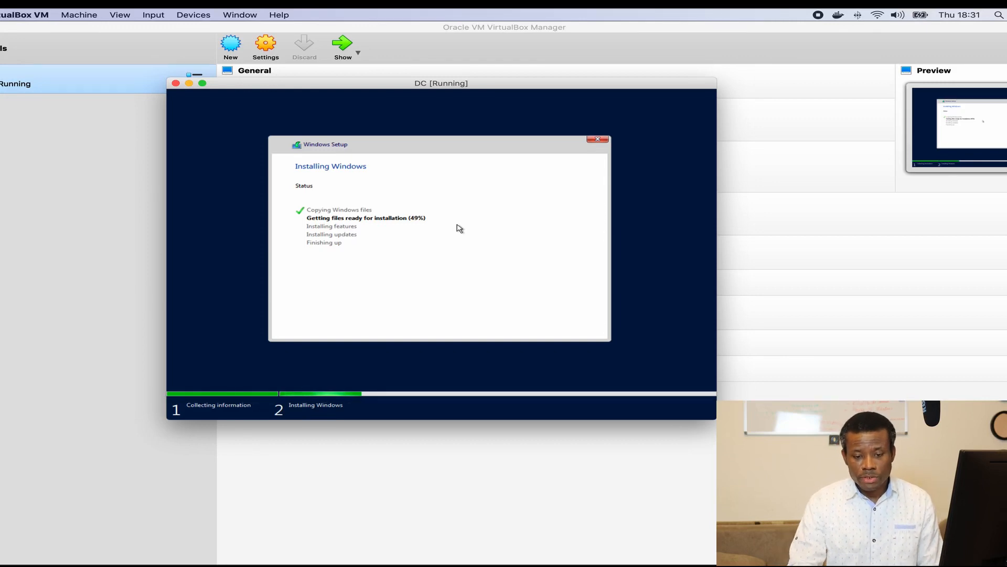
click(44, 160)
click(229, 51)
click(524, 114)
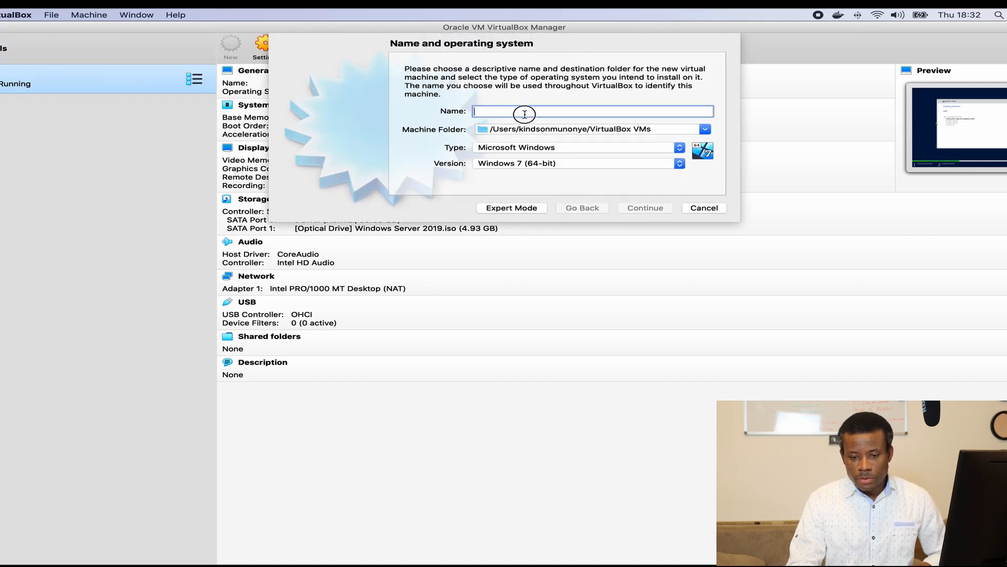
text(Node1)
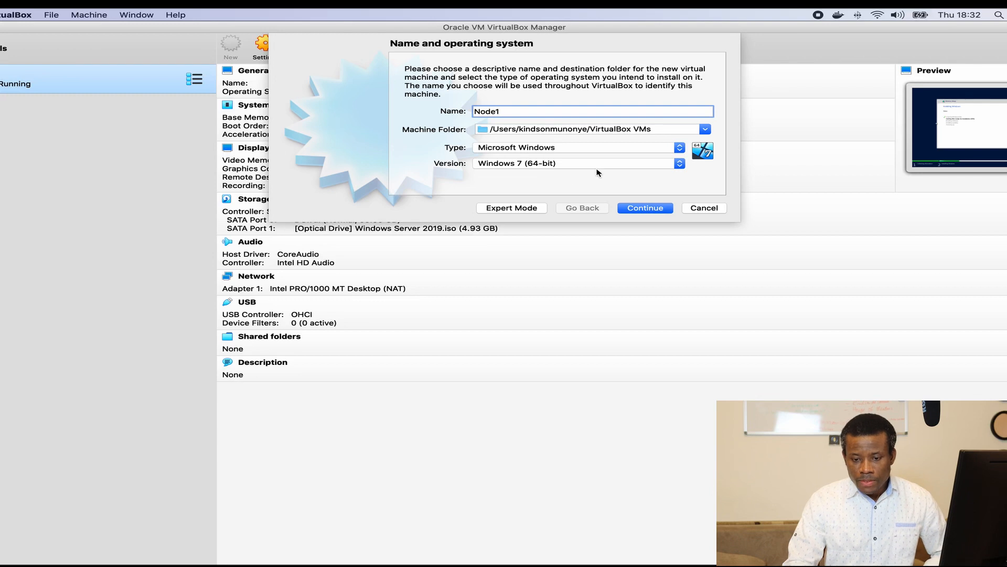
click(597, 164)
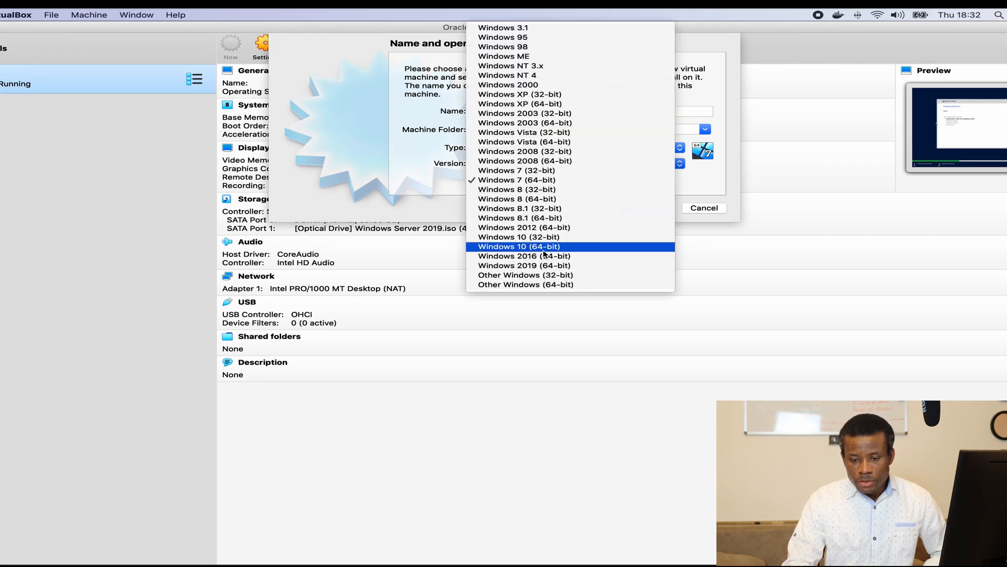
click(555, 266)
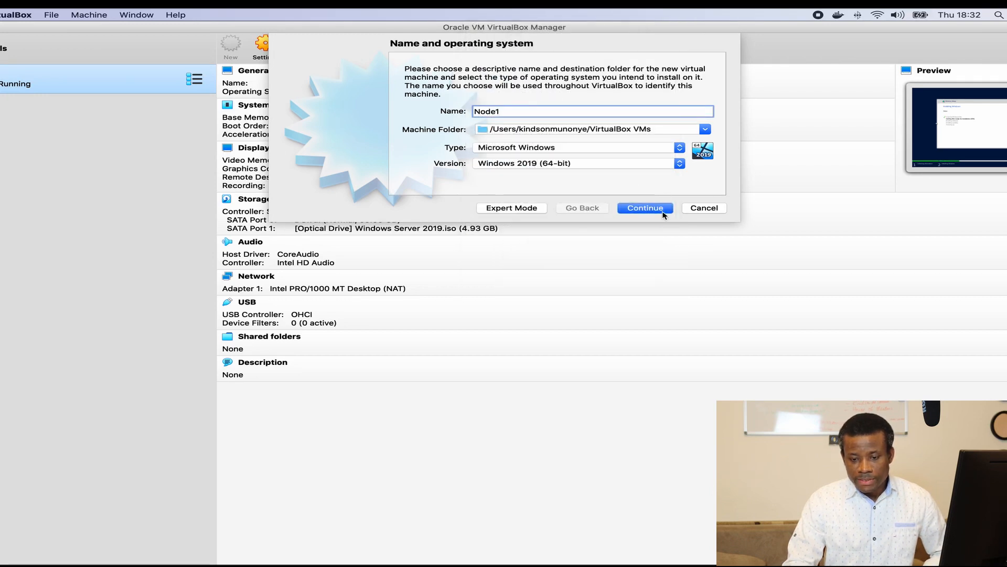
Step: Keep 2048 MB memory and create a dynamically allocated 50 GB VDI disk for Node1
click(631, 209)
click(632, 209)
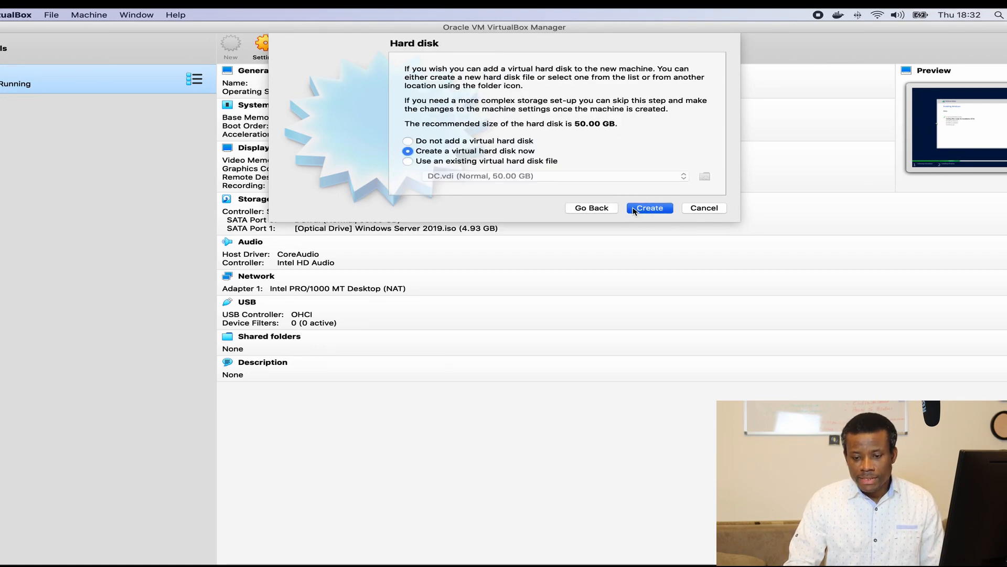
click(634, 209)
click(635, 257)
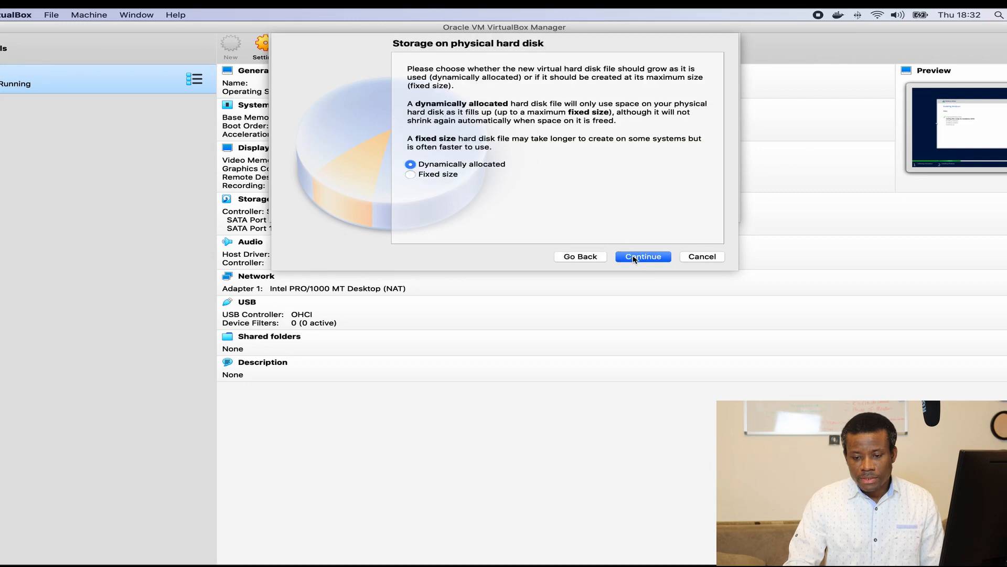
click(634, 258)
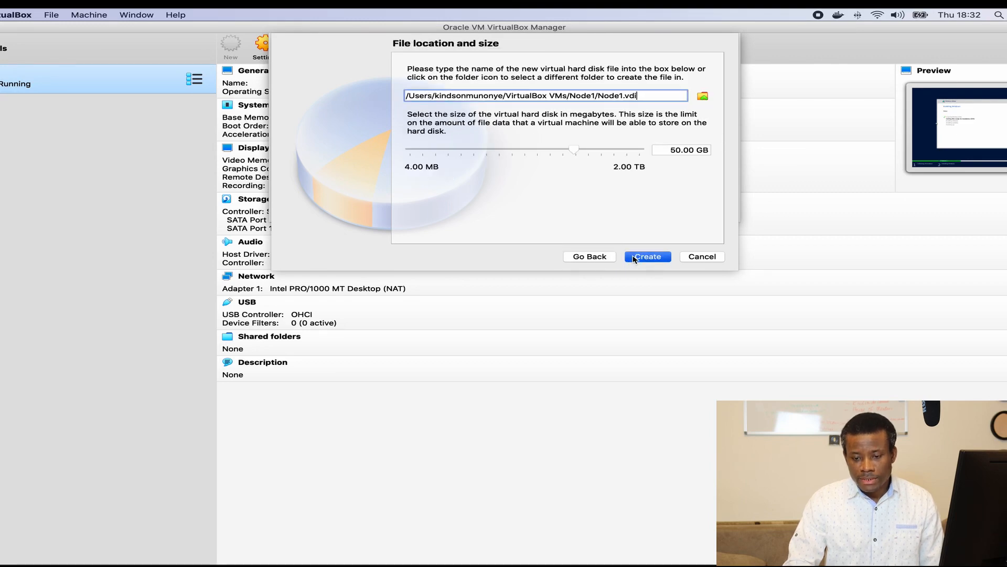
click(634, 256)
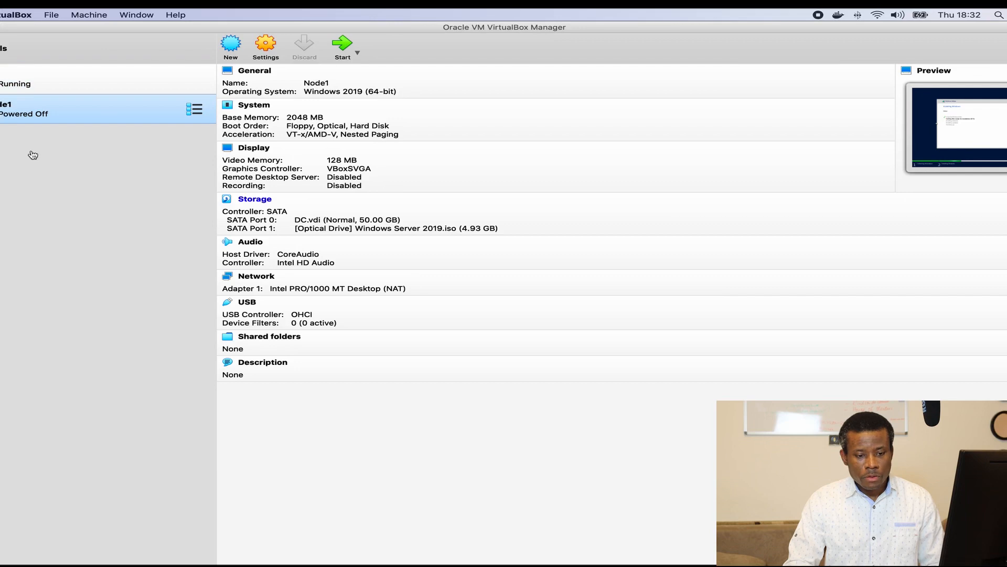
Step: Create Node2 as Windows 2019 (64-bit) with 2048 MB and a dynamic 50 GB VDI disk
click(234, 45)
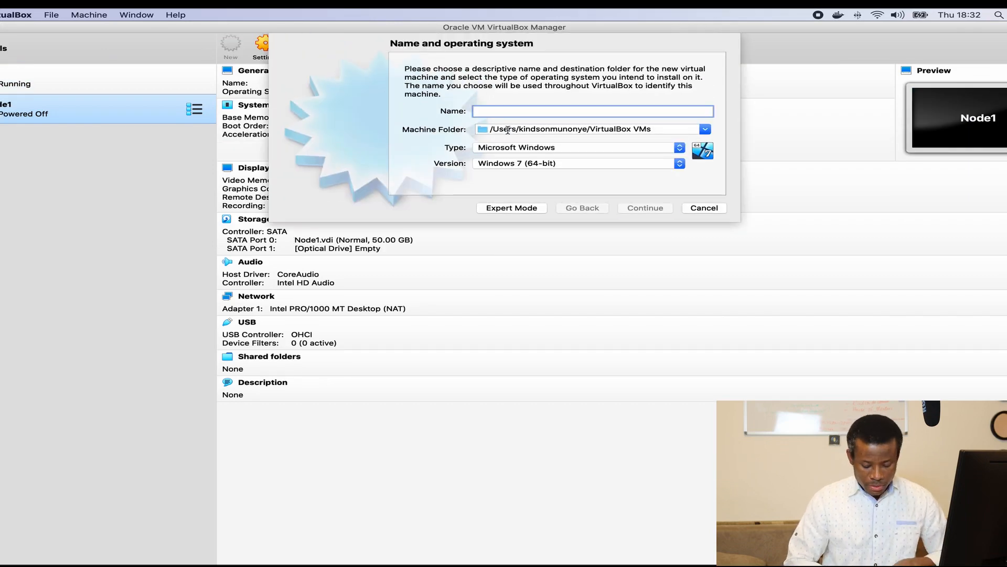
text(Node2)
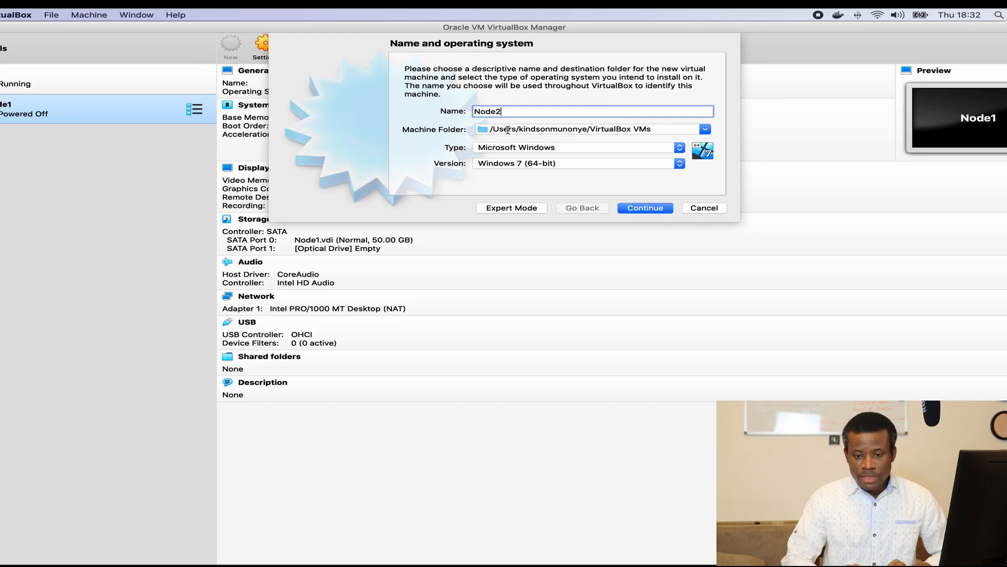
click(590, 164)
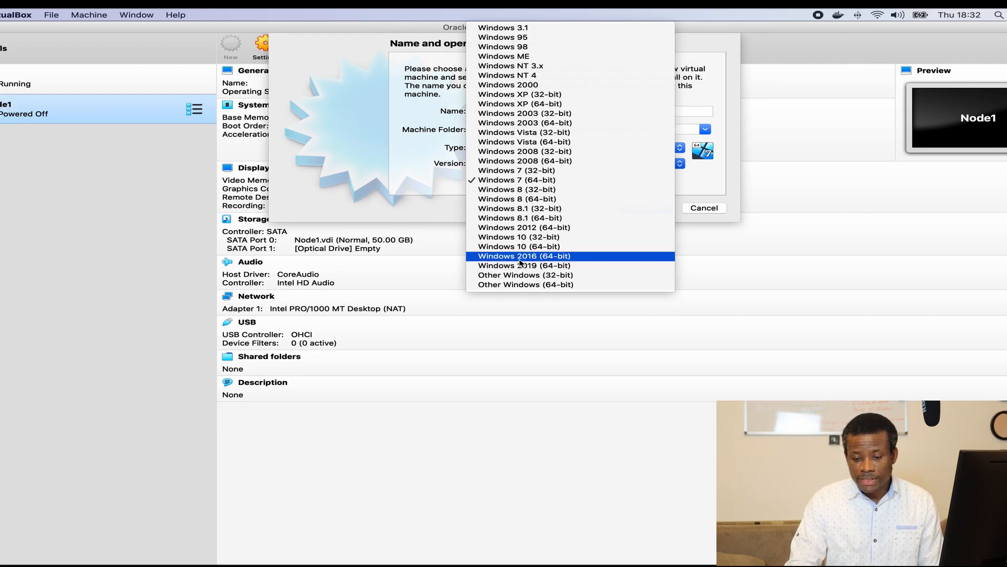
click(551, 266)
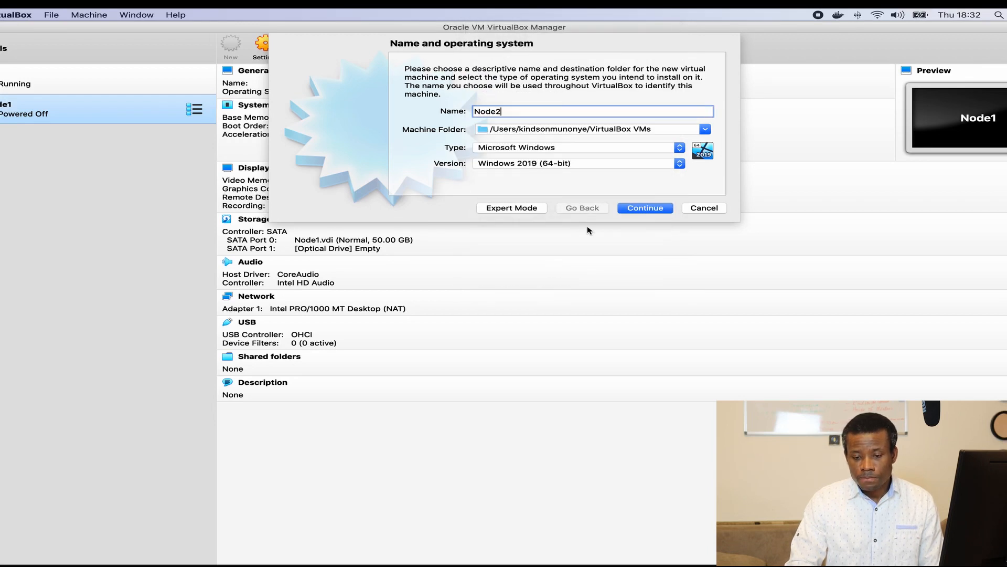
click(643, 209)
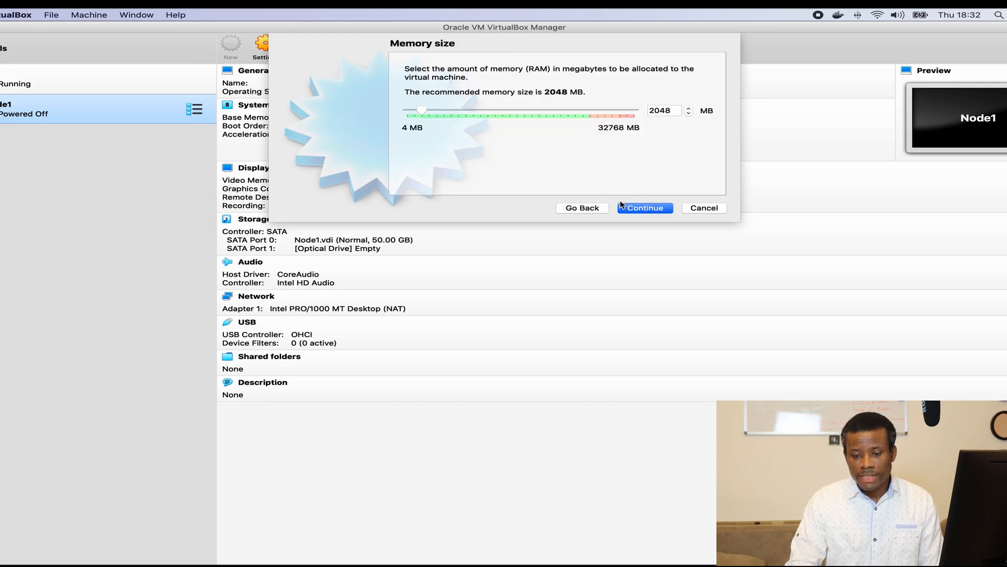
click(635, 208)
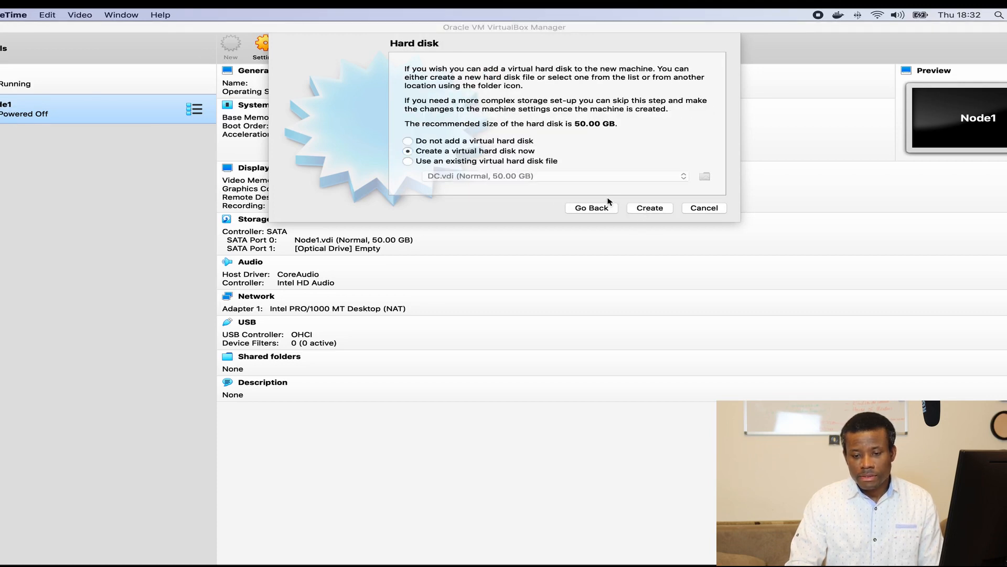
click(661, 211)
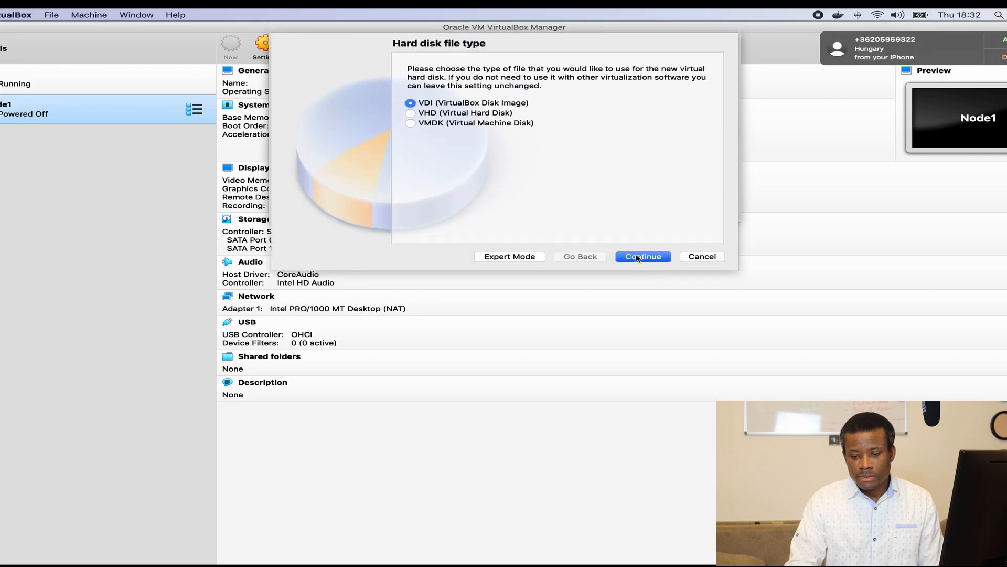
click(639, 257)
click(639, 257)
click(639, 258)
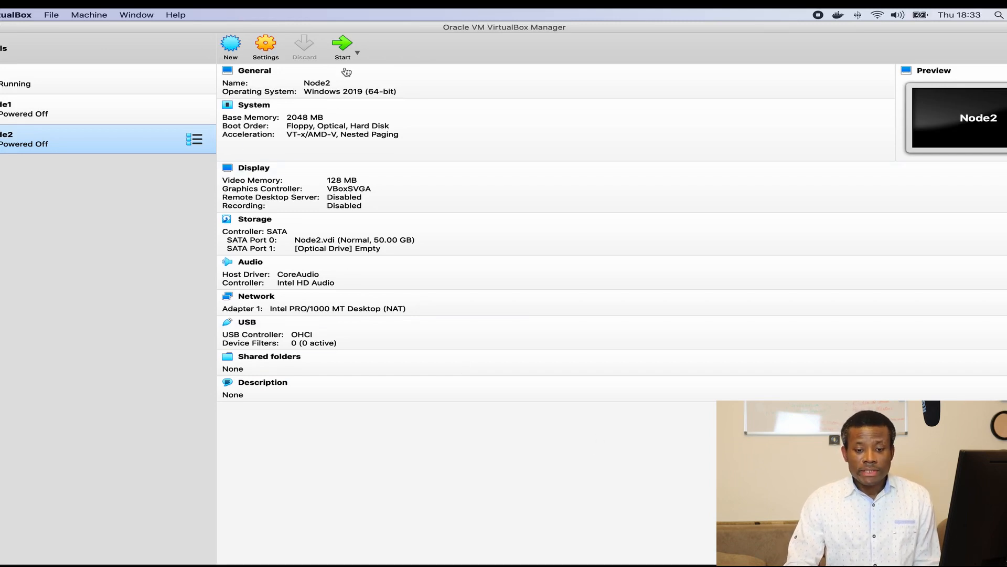
Step: Create Node3 as Windows 2019 (64-bit) with 2048 MB and a dynamic 50 GB VDI disk
click(236, 45)
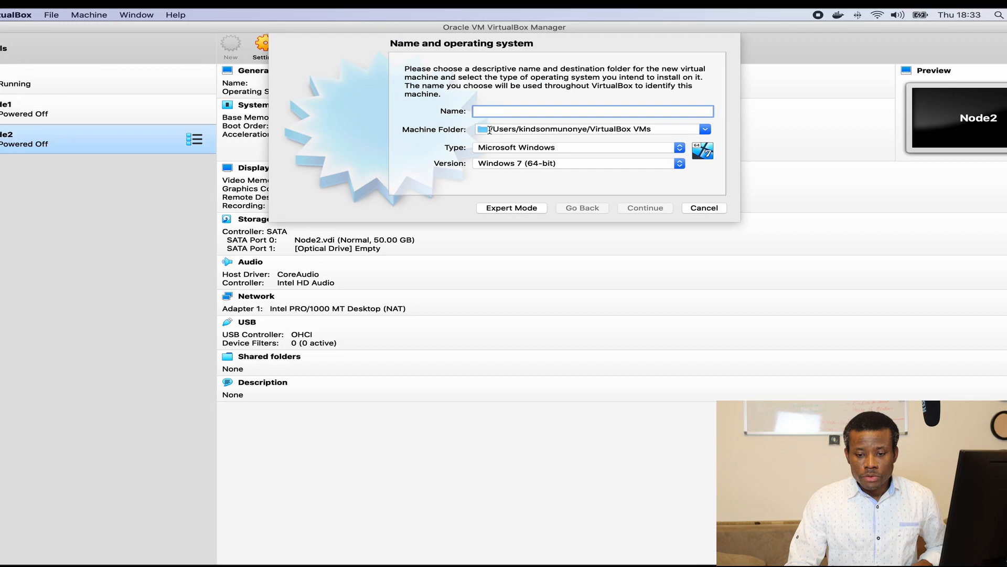
text(Node3)
click(596, 167)
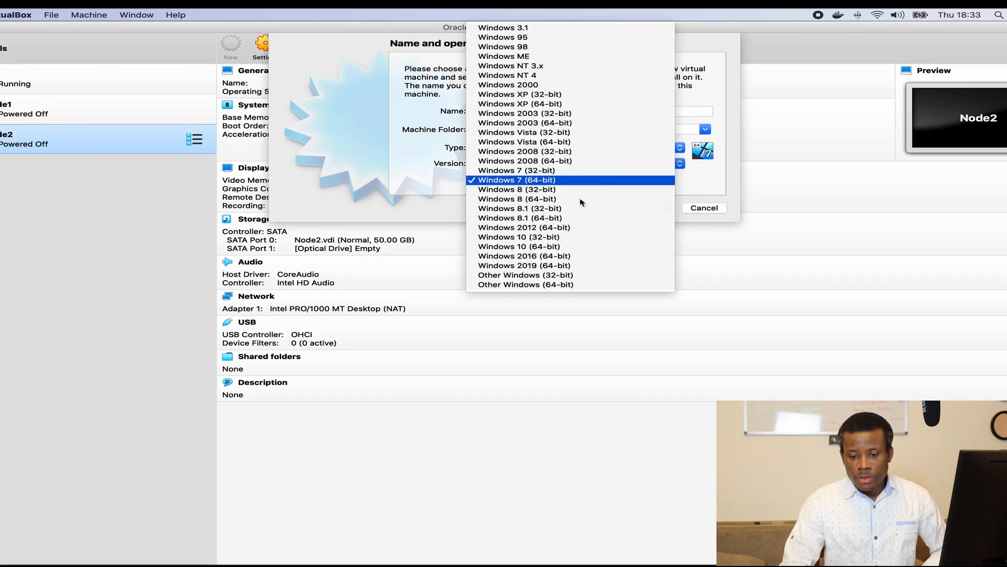
click(552, 263)
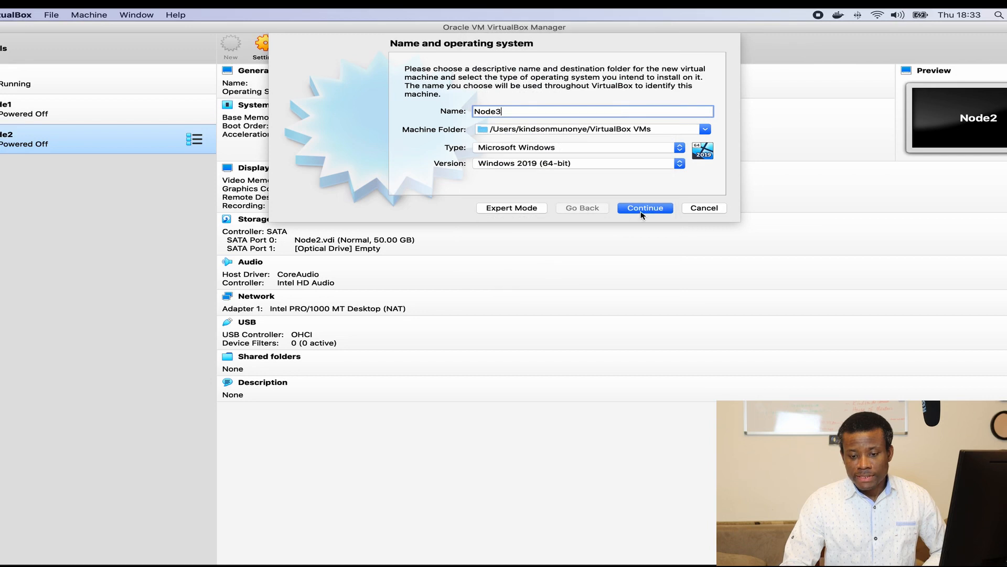
click(647, 211)
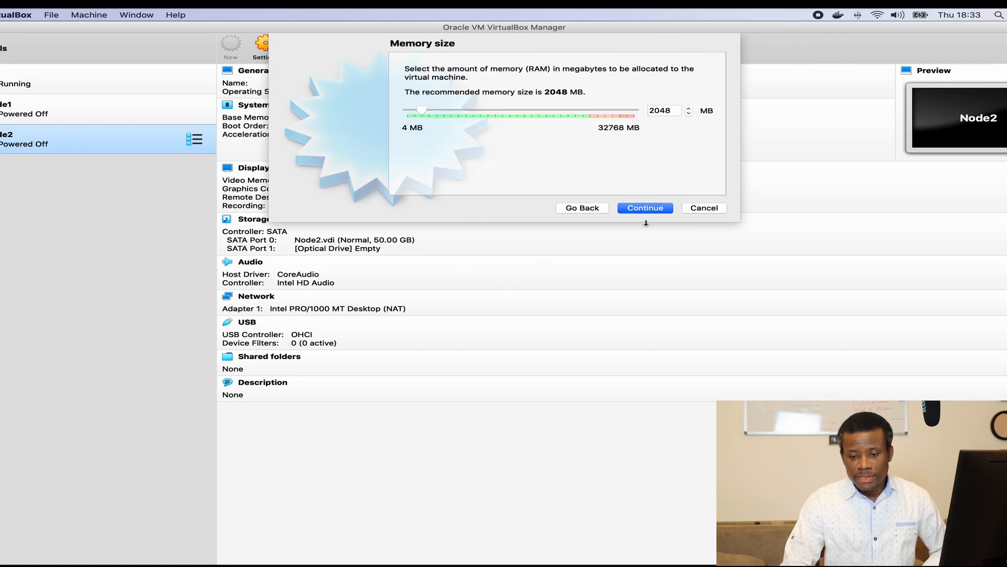
click(645, 209)
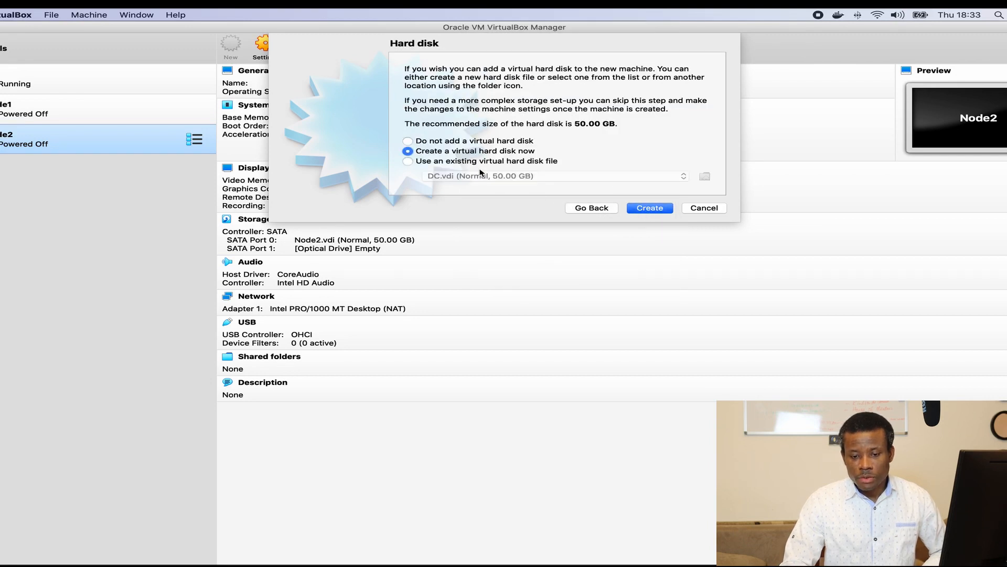
click(650, 208)
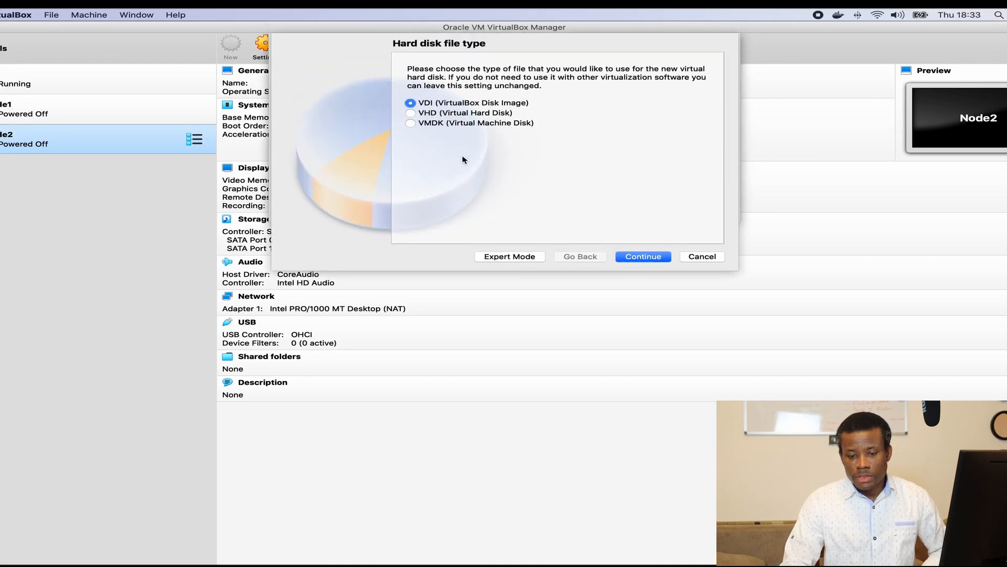
click(640, 259)
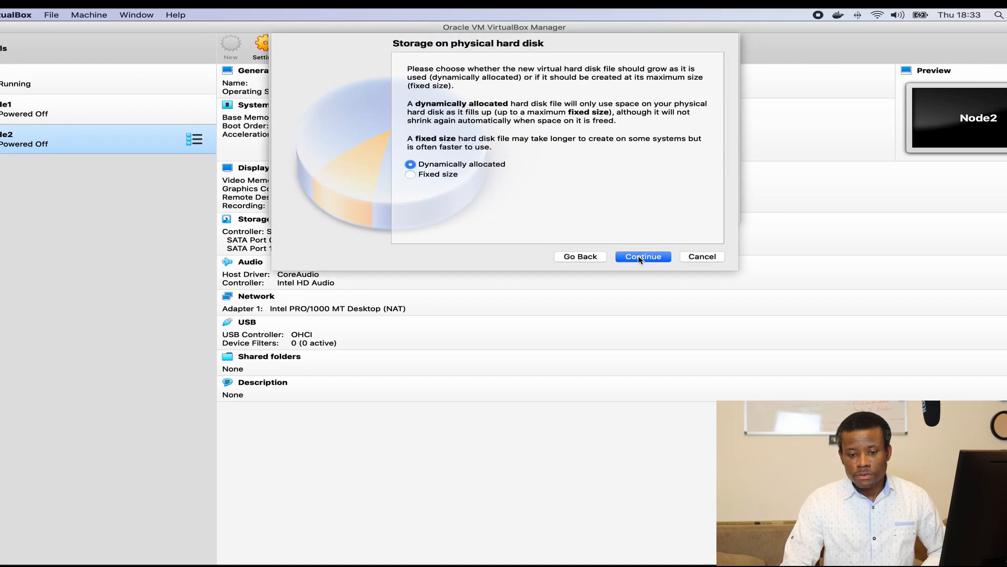
click(639, 260)
click(638, 258)
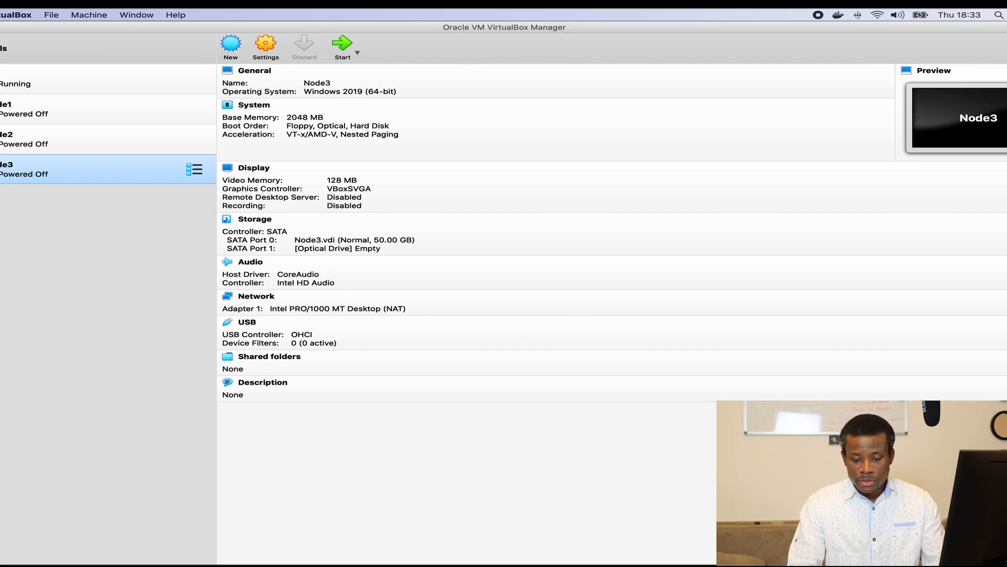
Step: In the DC window, enter and confirm the Administrator password to finish Customize settings
click(600, 552)
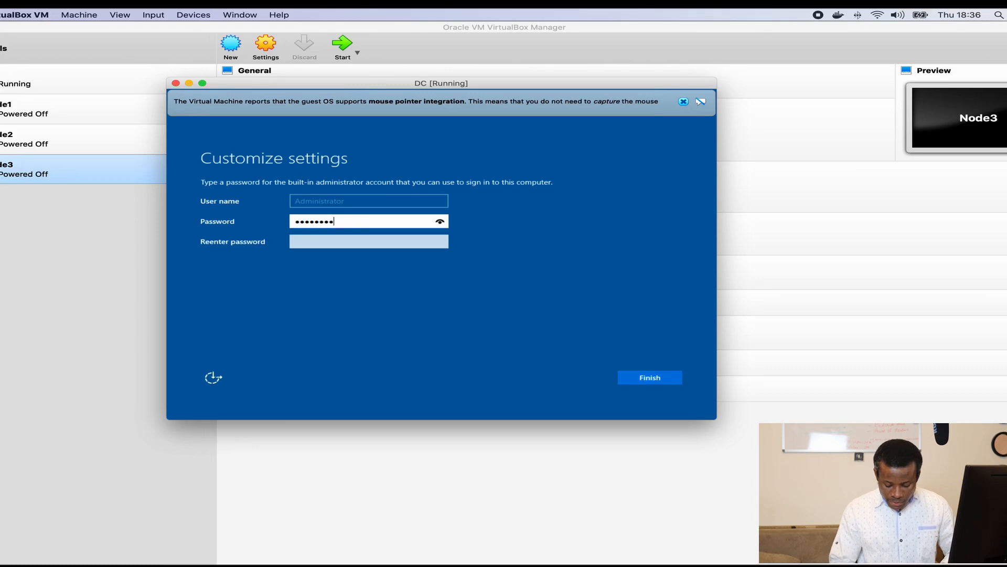
key(Tab)
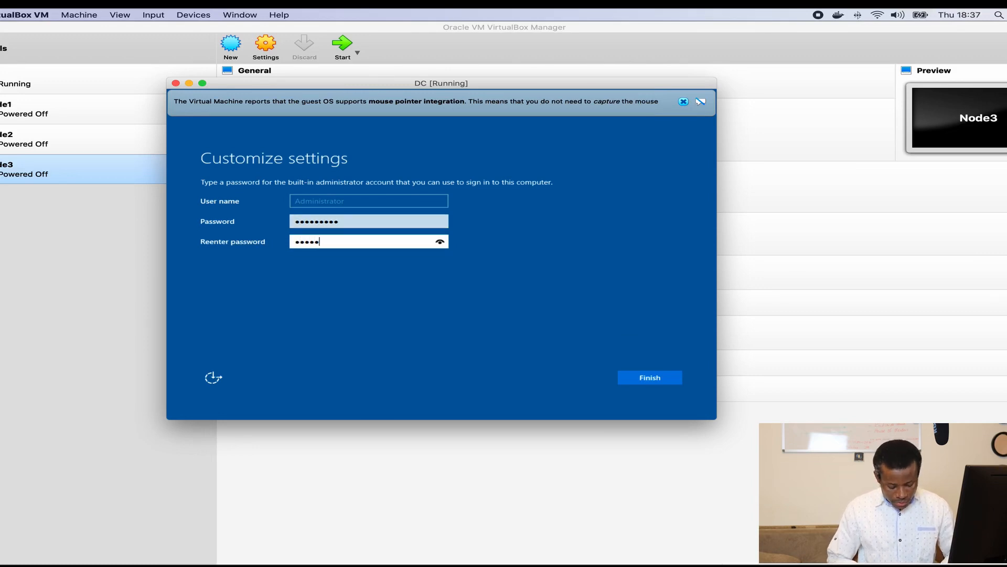
key(Return)
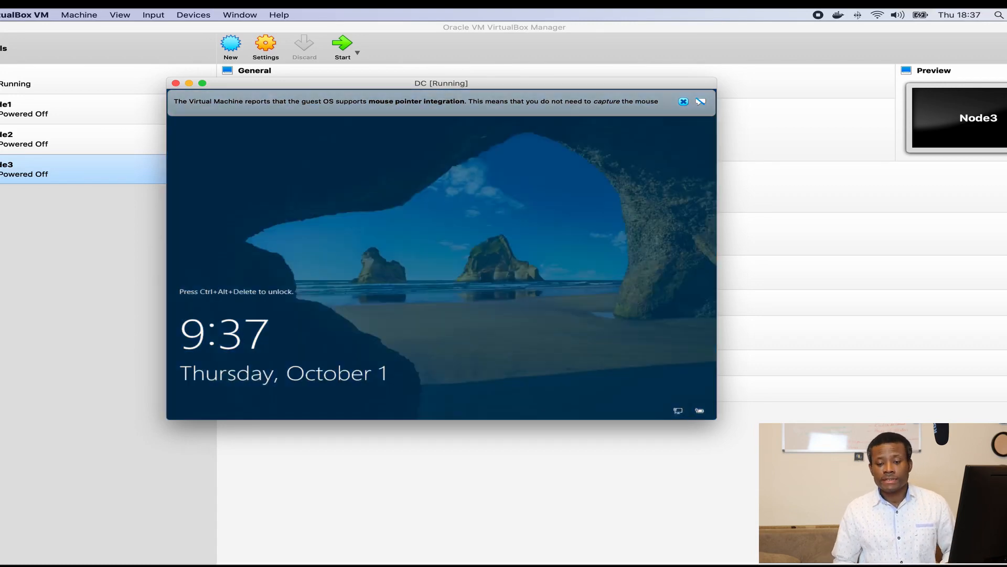
Step: Send Ctrl-Alt-Del to the DC server and sign in with the Administrator password
click(683, 102)
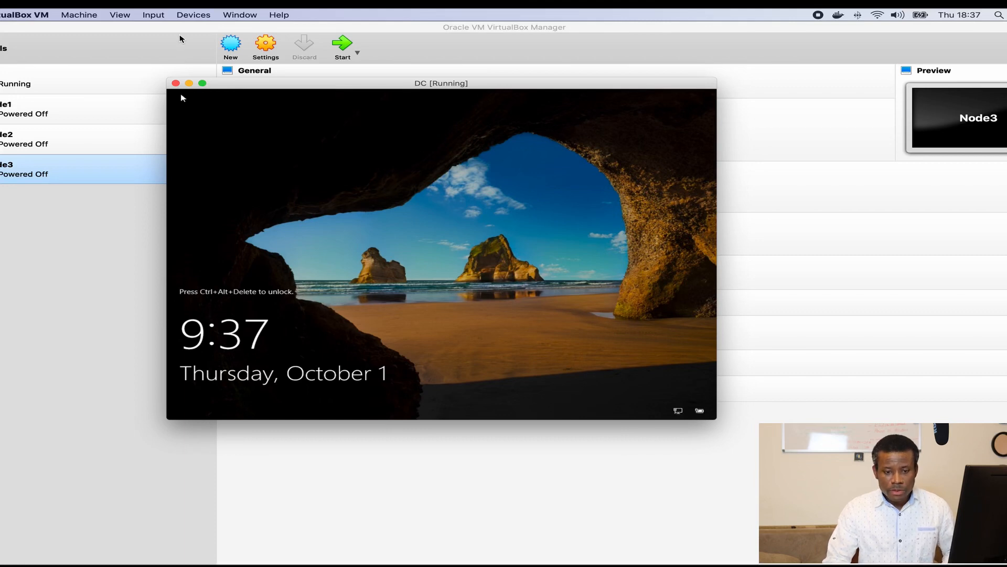
click(153, 14)
mouse_move(190, 32)
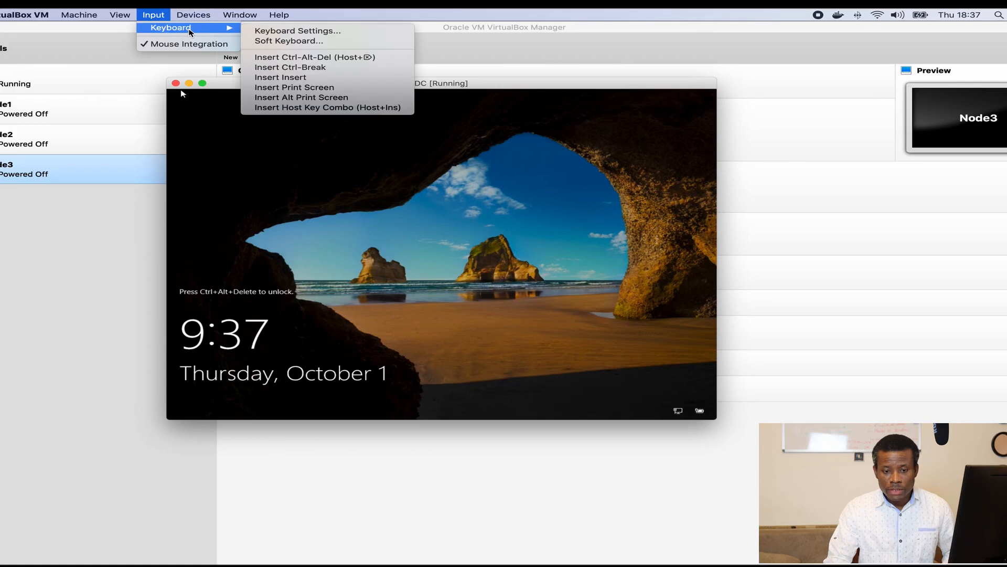
click(278, 57)
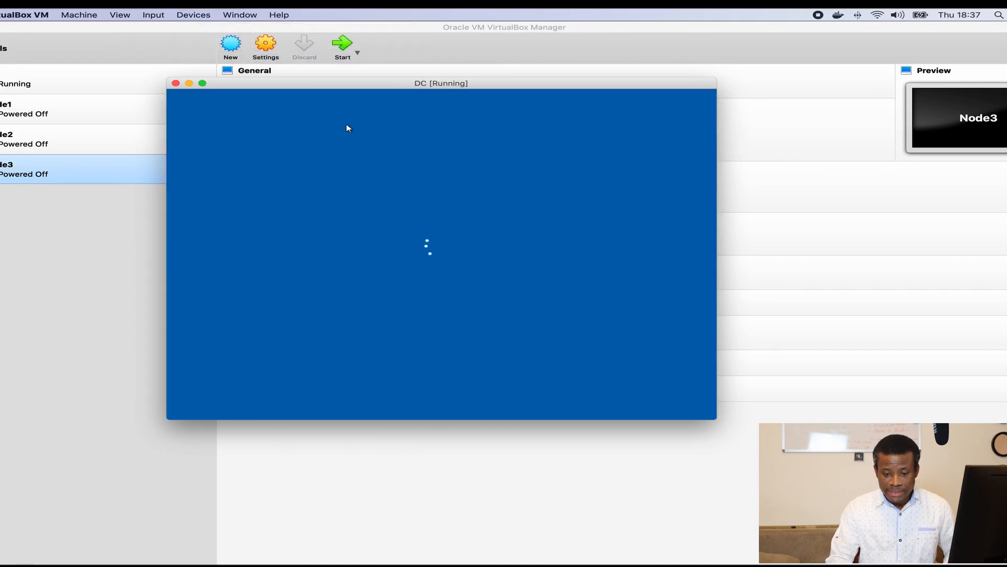
text(P)
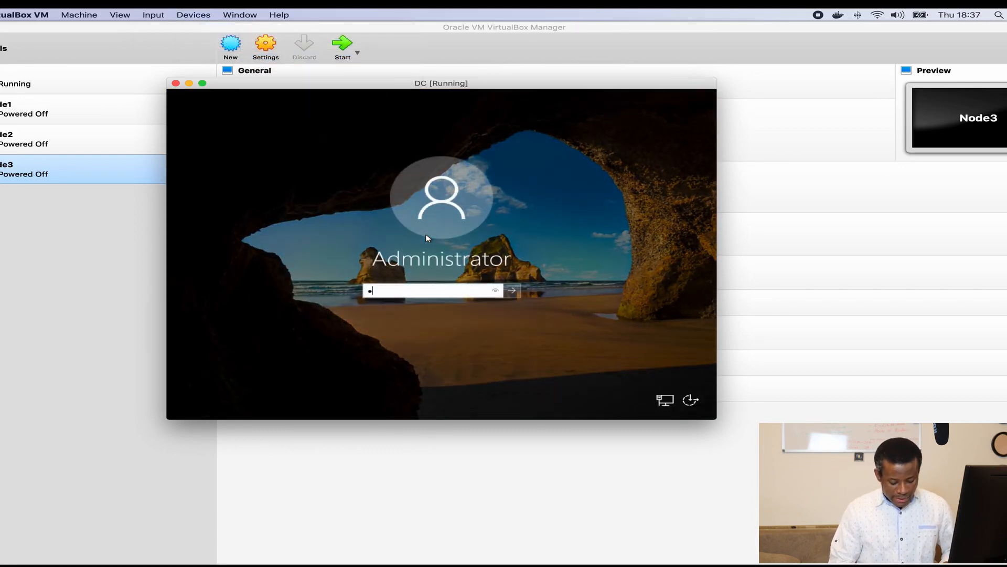
key(BackSpace)
key(BackSpace)
text(P)
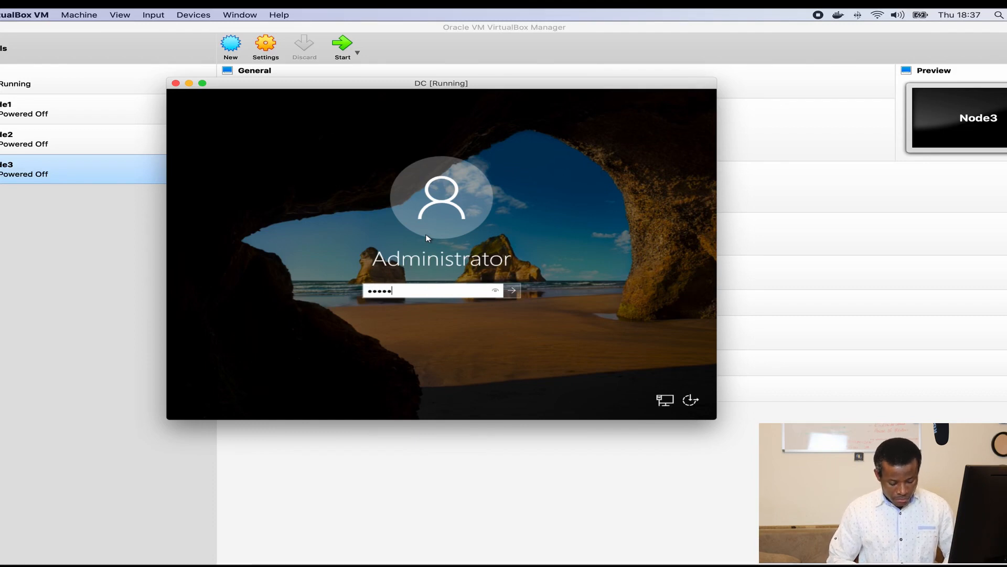
key(Return)
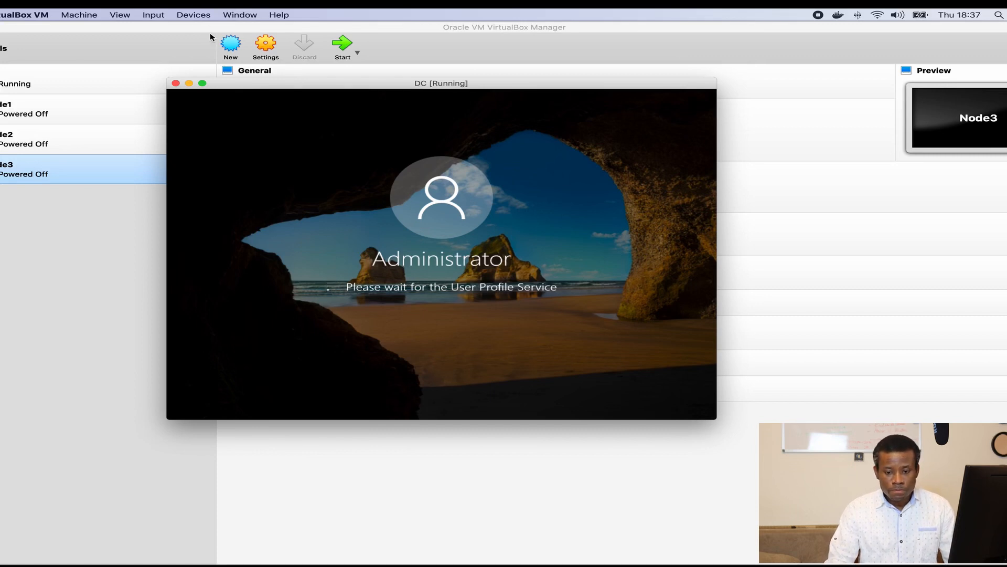
Step: Load VBoxGuestAdditions.iso into DC's optical drive and allow network discovery on the Networks panel
click(193, 15)
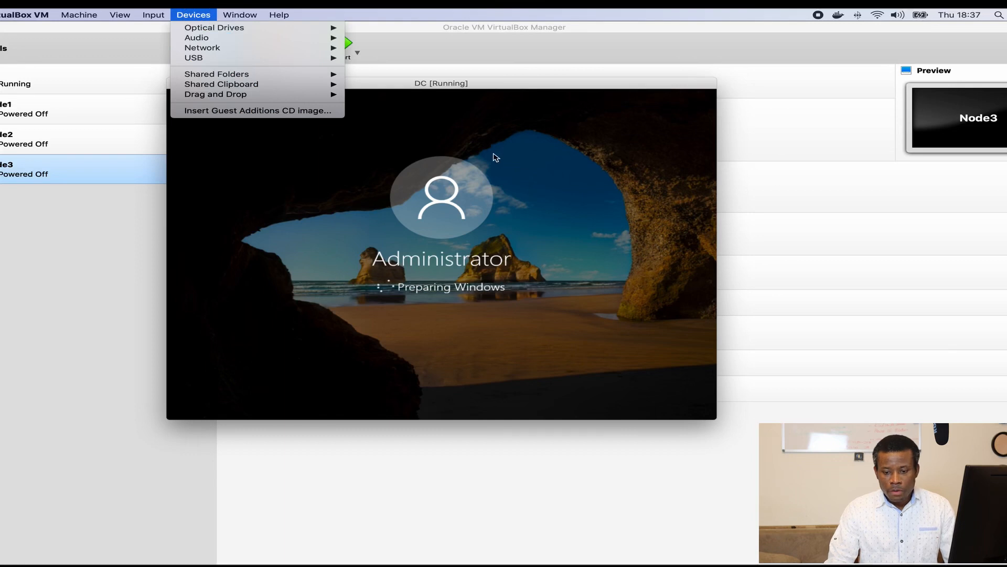
click(540, 91)
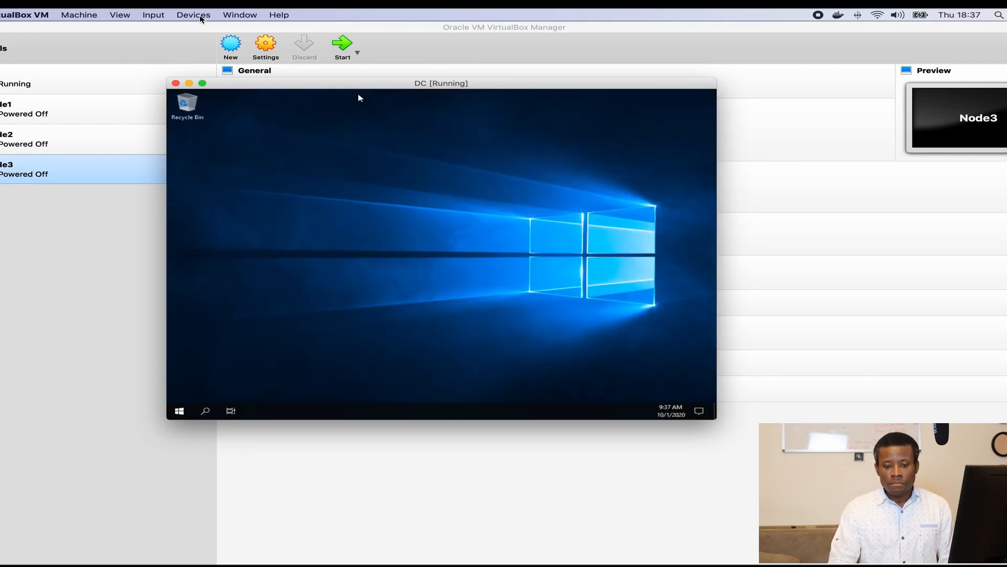
click(201, 18)
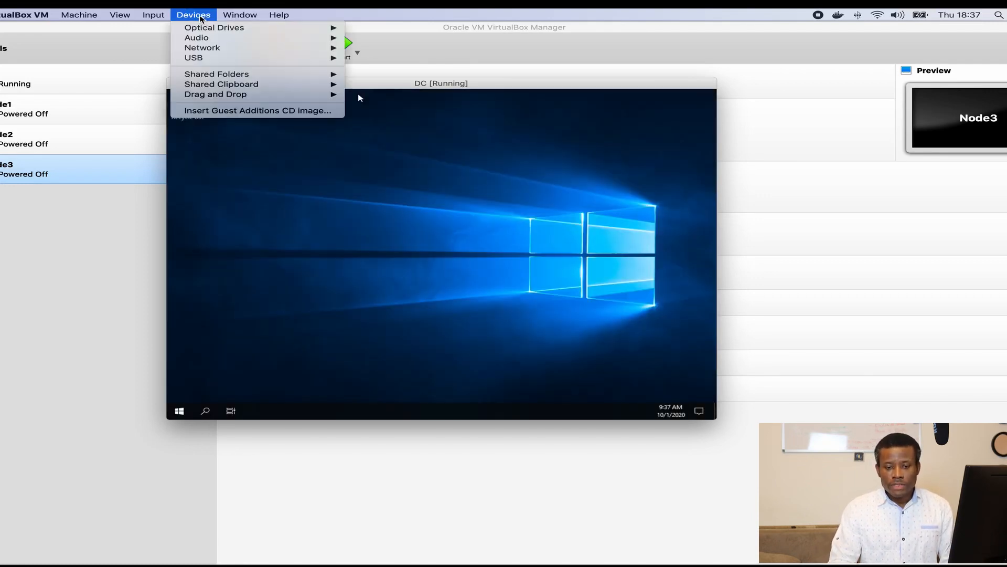
mouse_move(212, 29)
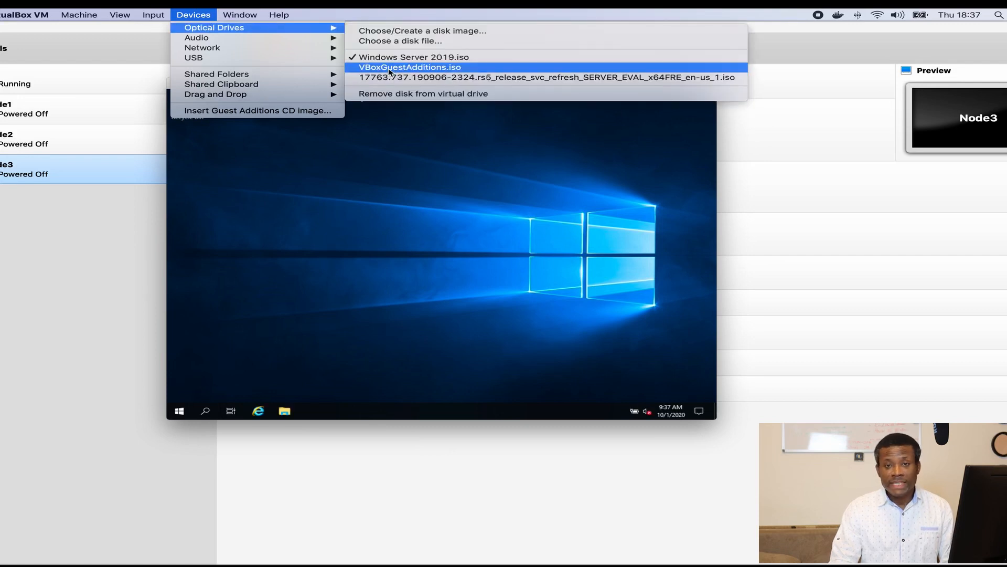
click(389, 67)
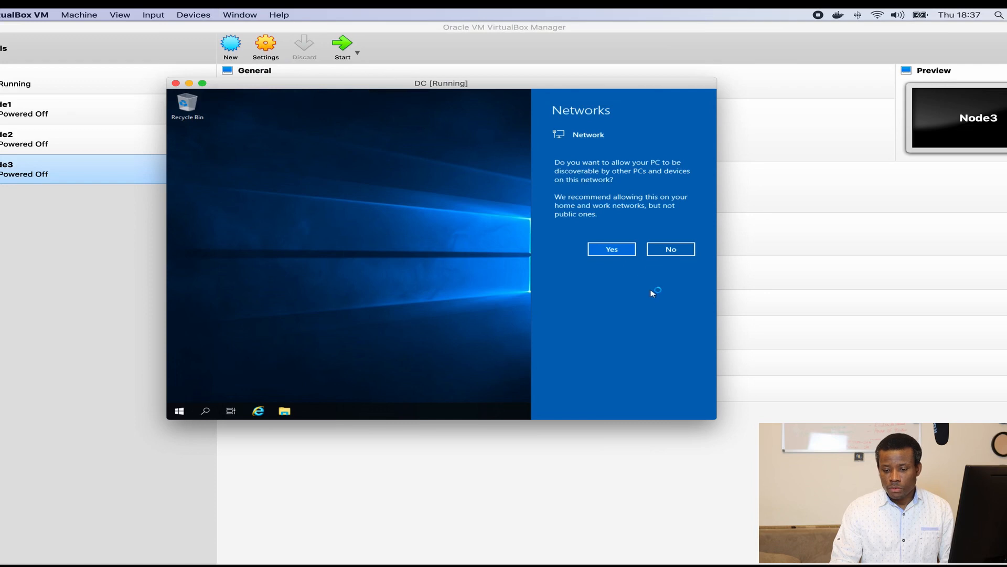
click(618, 250)
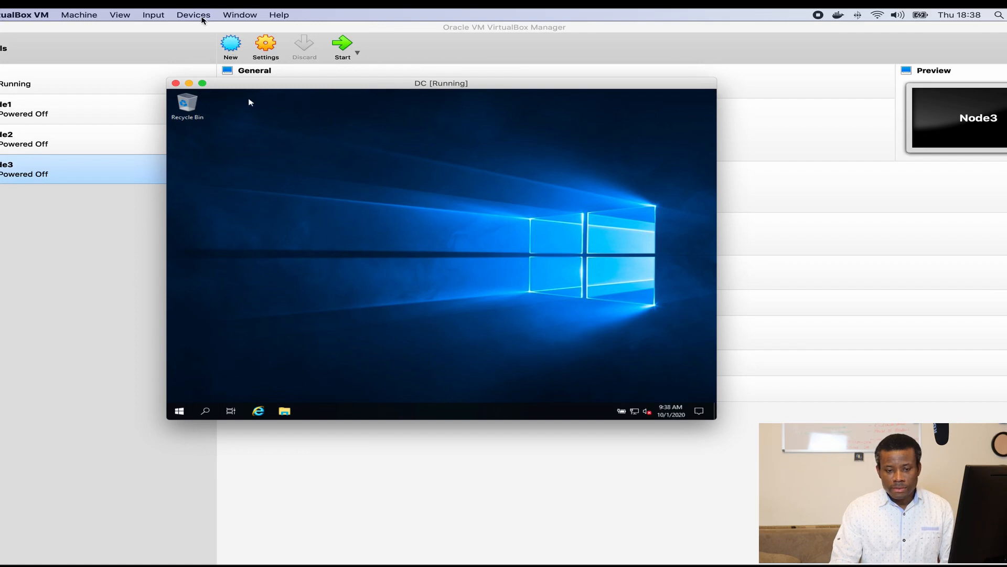
click(202, 16)
Step: Close the Admin Center notice, minimize Server Manager, and insert the Guest Additions CD image
click(253, 112)
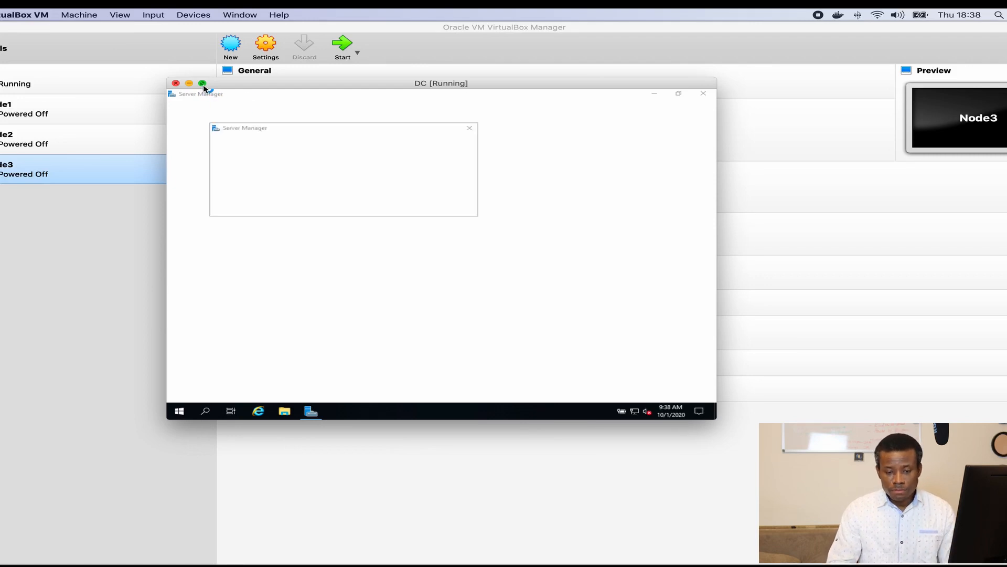
mouse_move(203, 85)
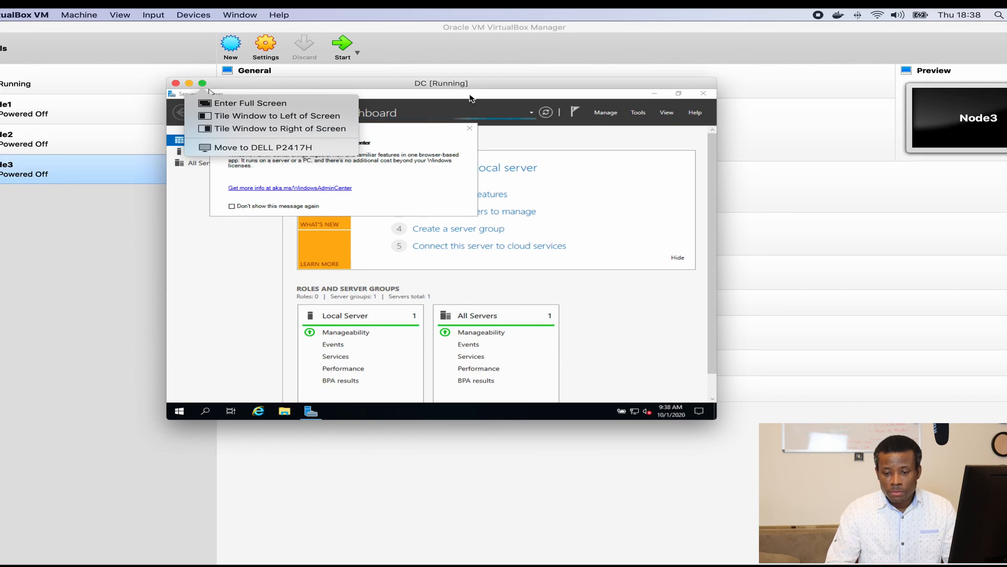
click(469, 129)
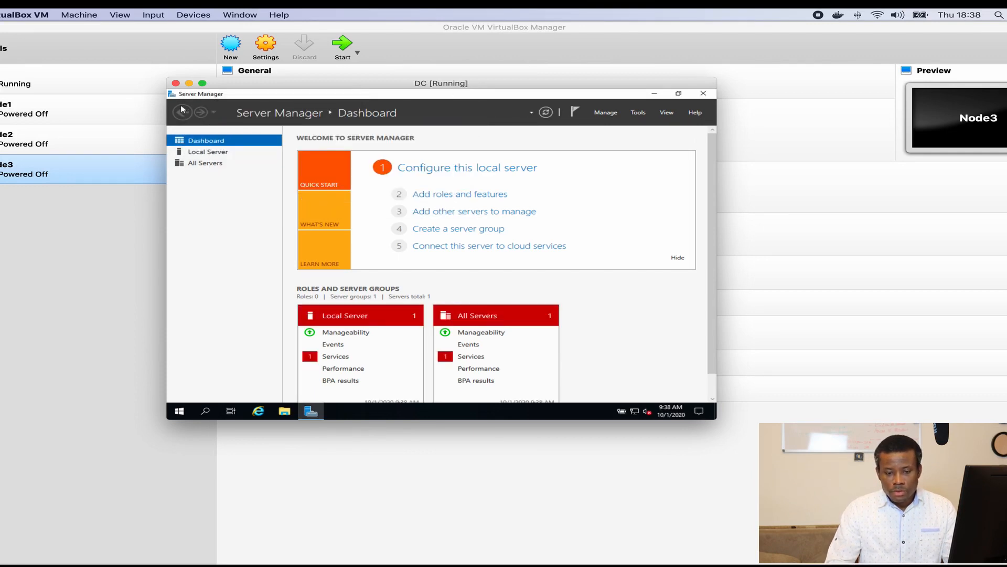
click(655, 93)
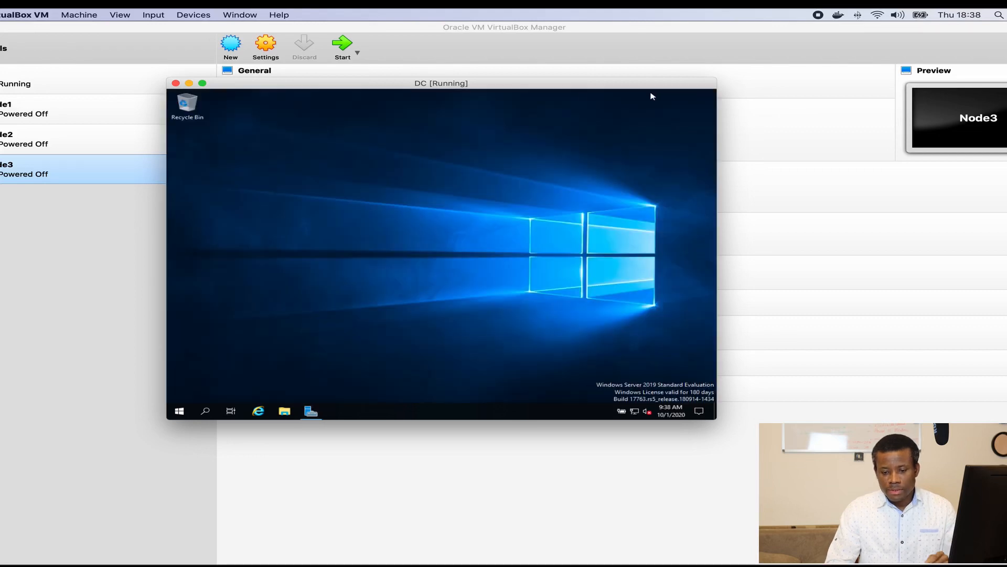
click(204, 17)
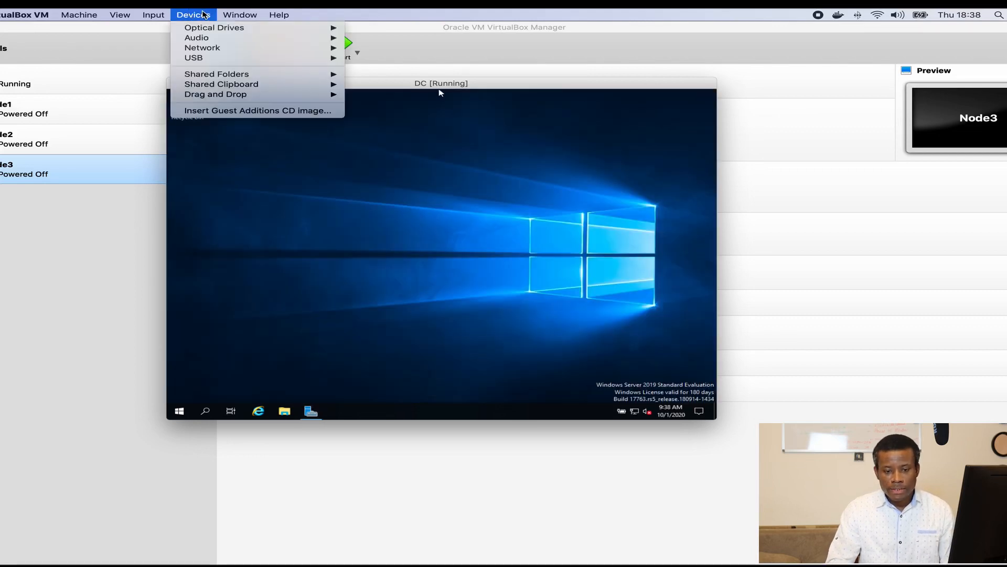
mouse_move(294, 29)
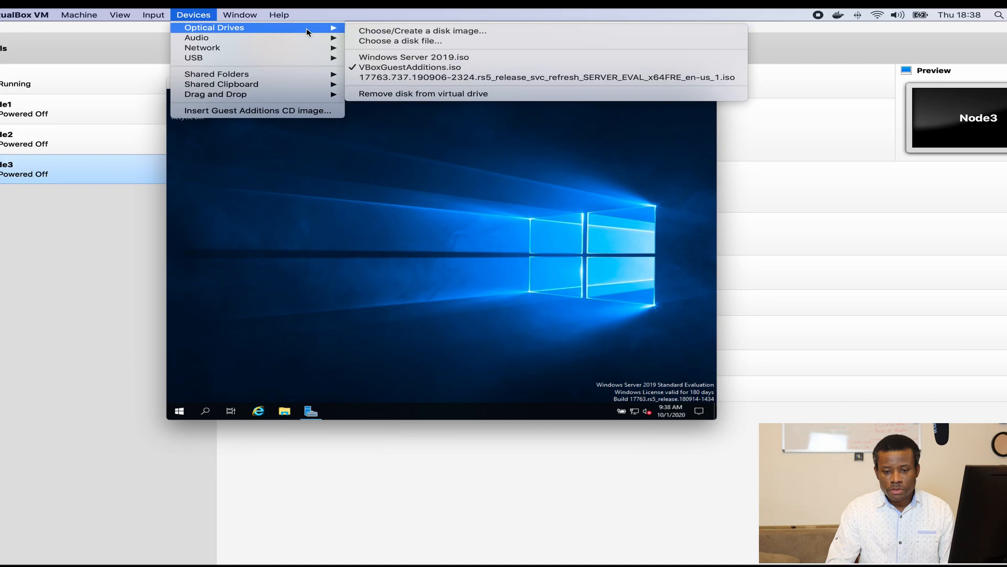
click(407, 69)
click(204, 17)
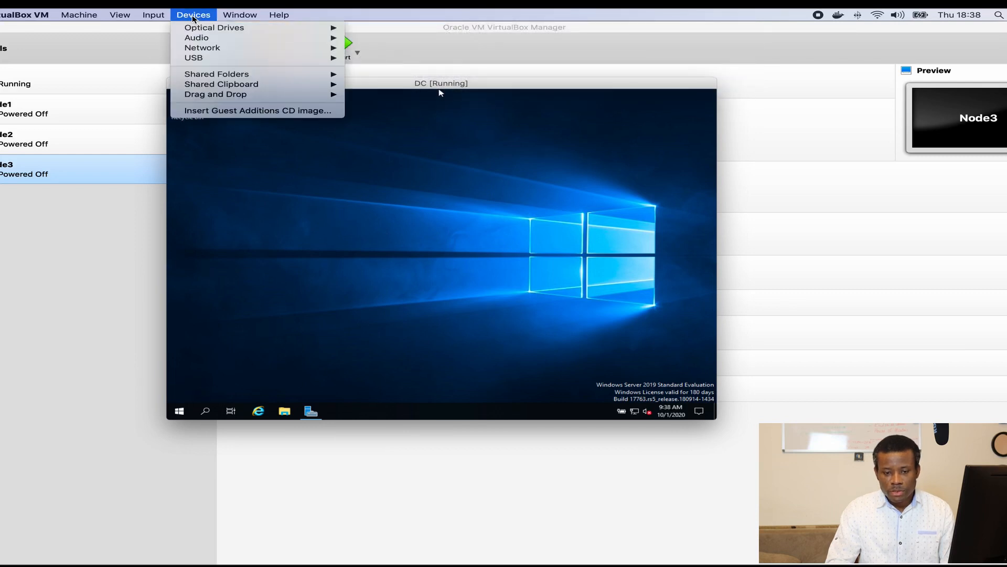
click(229, 111)
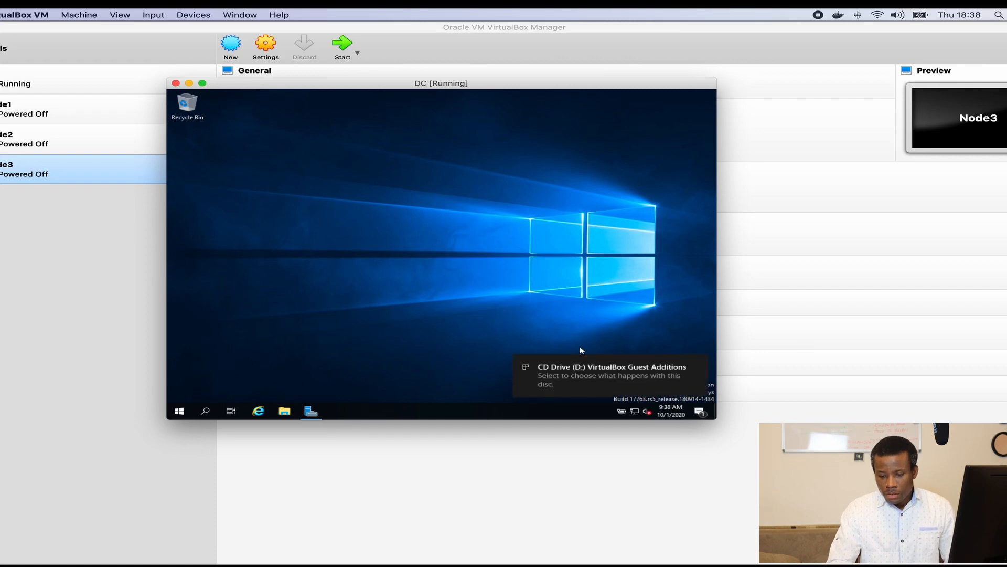
Step: Run VBoxWindowsAdditions.exe from the disc and install with defaults, allowing the Oracle device software
click(580, 378)
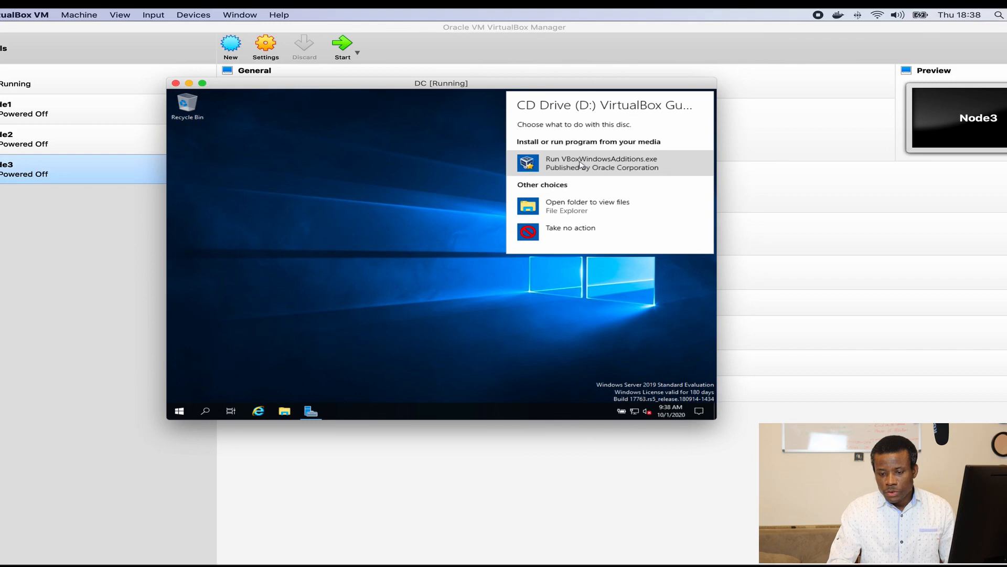
click(580, 165)
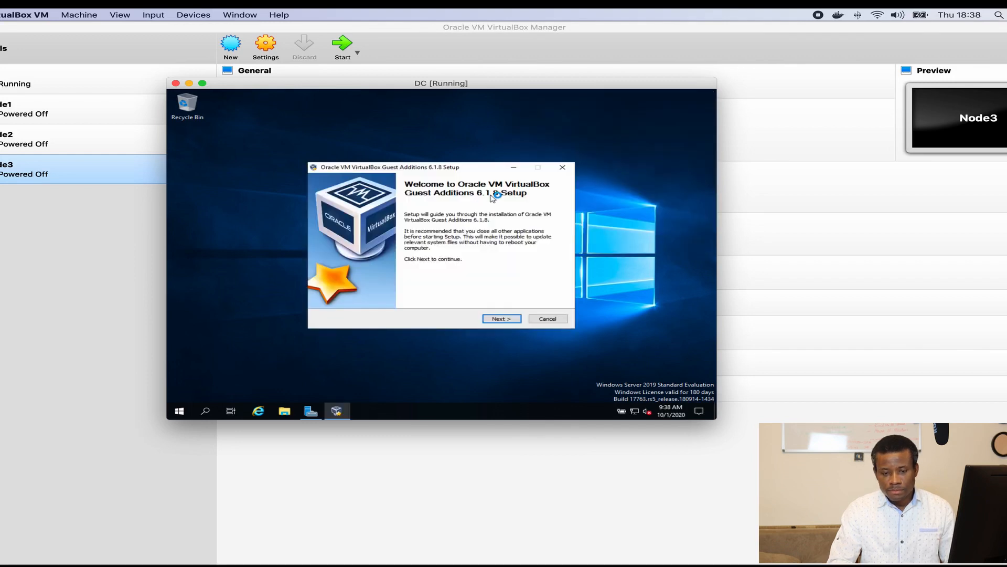
click(500, 318)
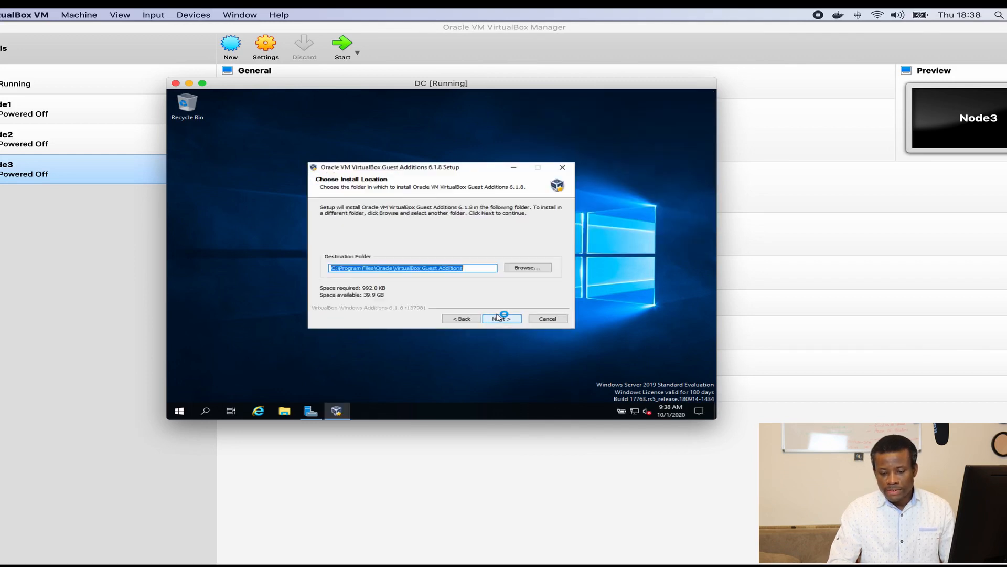
click(499, 317)
click(499, 318)
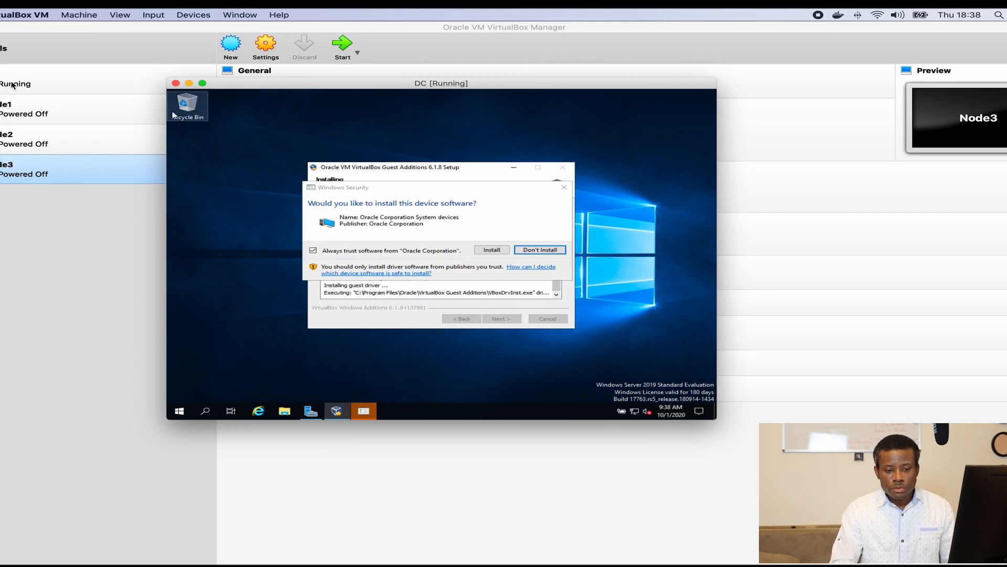
click(493, 250)
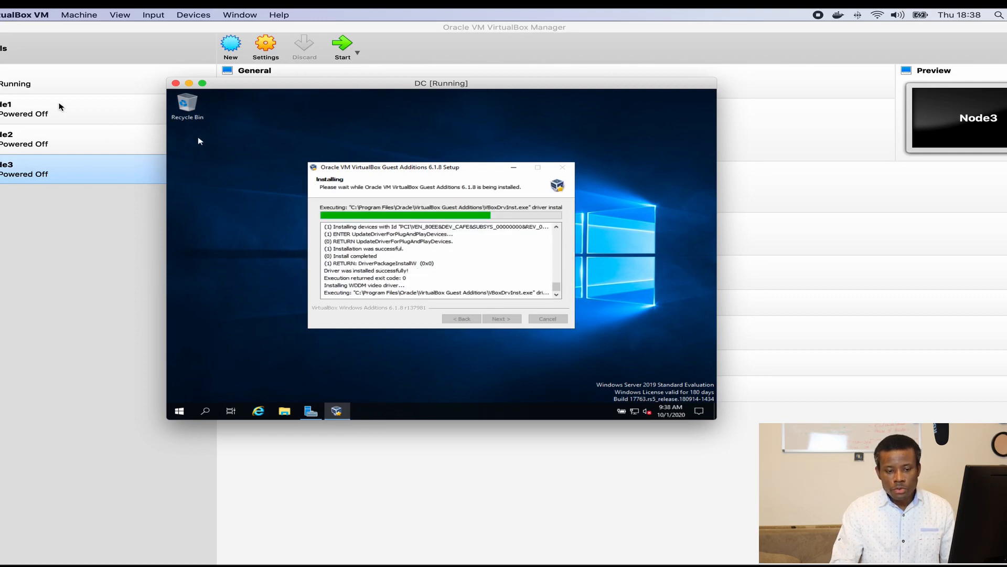
Step: Finish the Guest Additions 6.1.8 installer with Reboot now
click(9, 84)
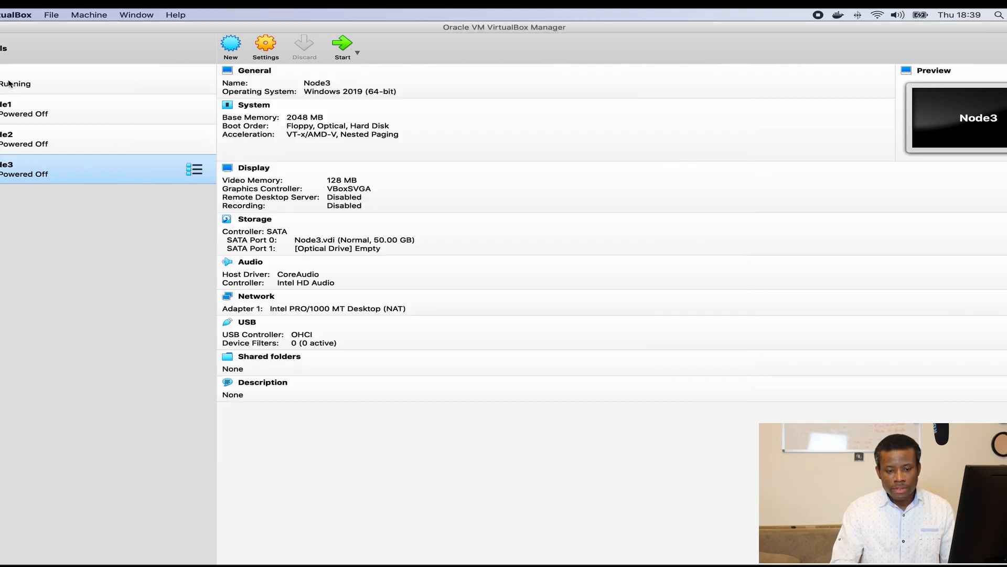
right_click(9, 84)
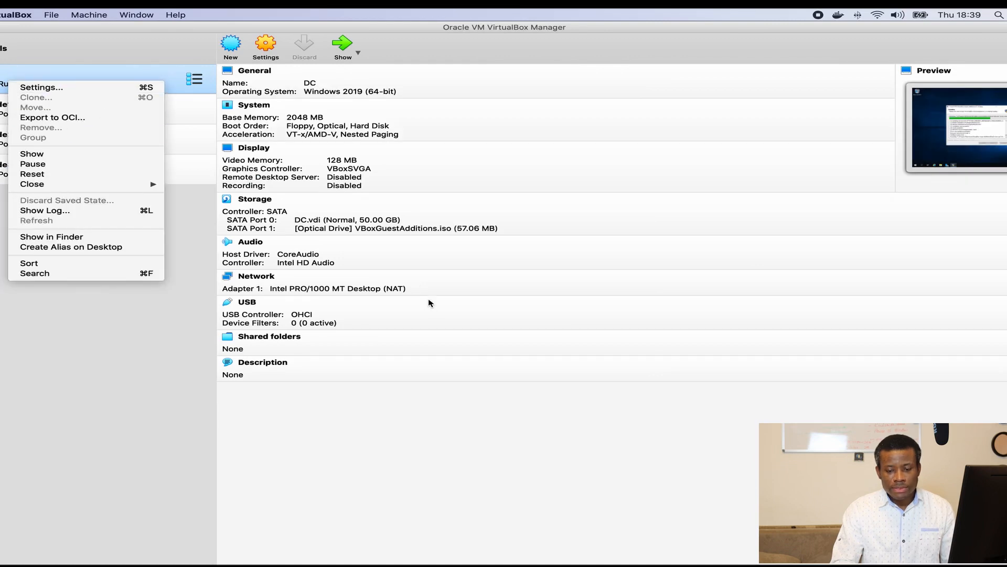
mouse_move(544, 562)
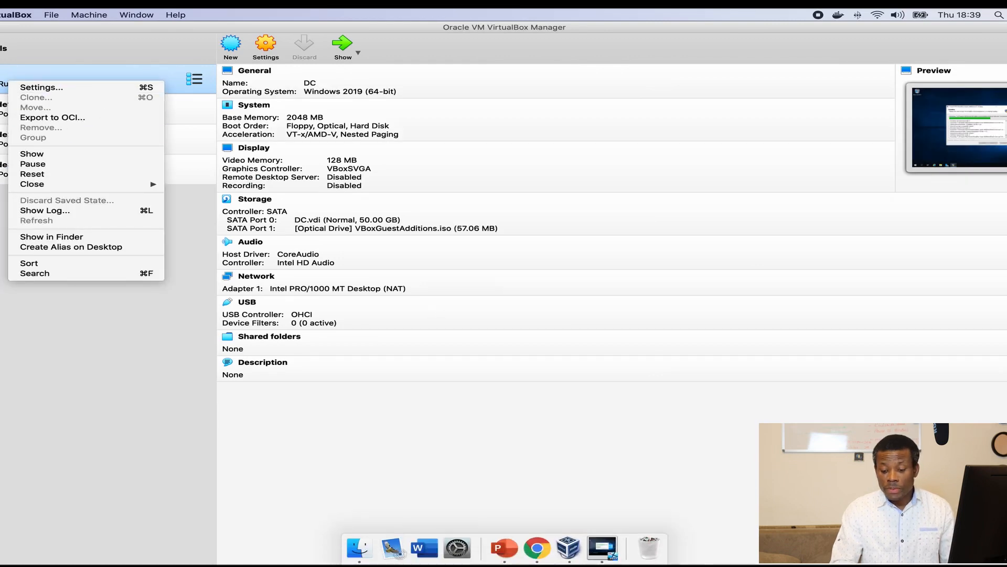
click(602, 548)
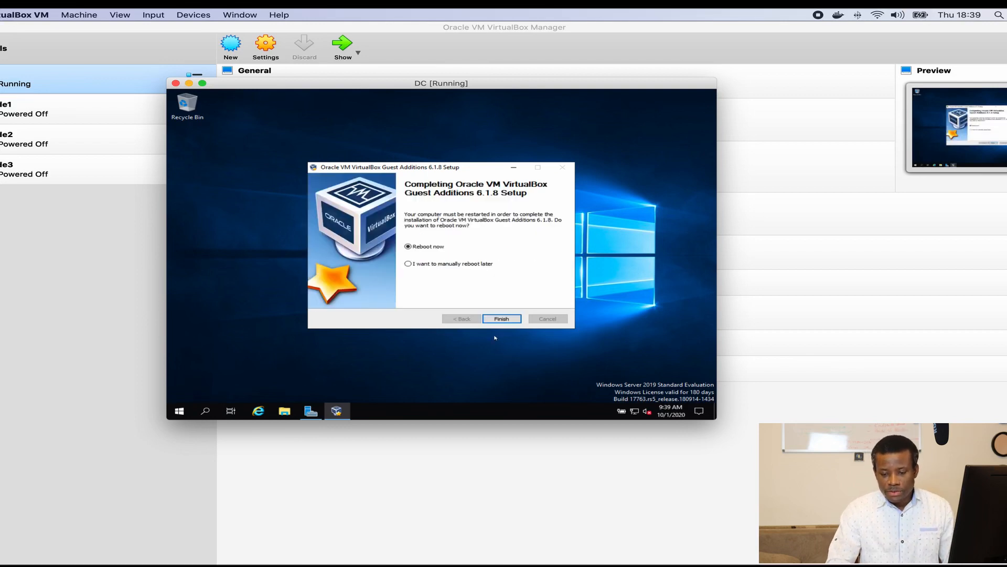
click(498, 320)
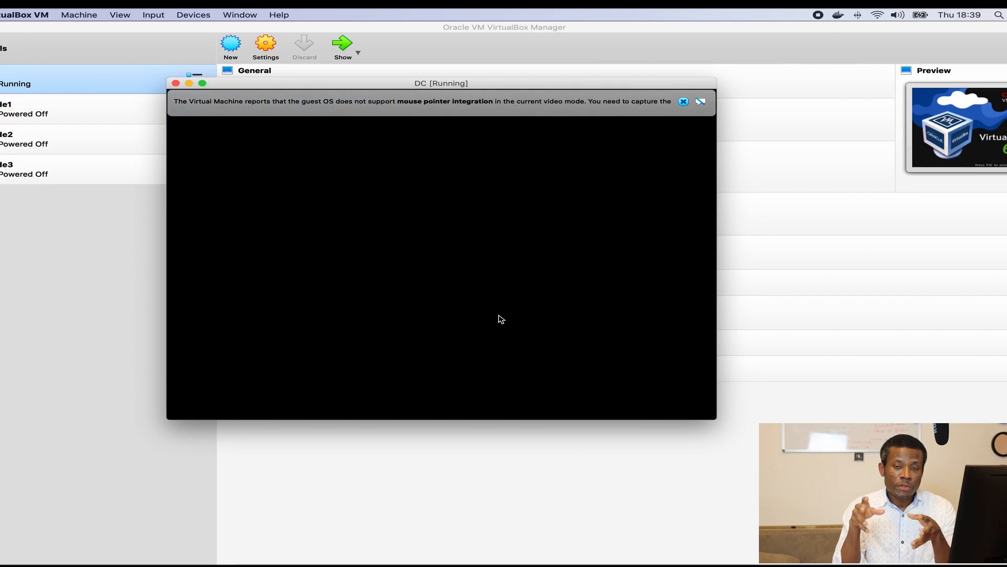
Step: Attach DC's Adapter 1 to Bridged Adapter (en0: Wi-Fi) and return to the DC window
click(32, 87)
right_click(31, 85)
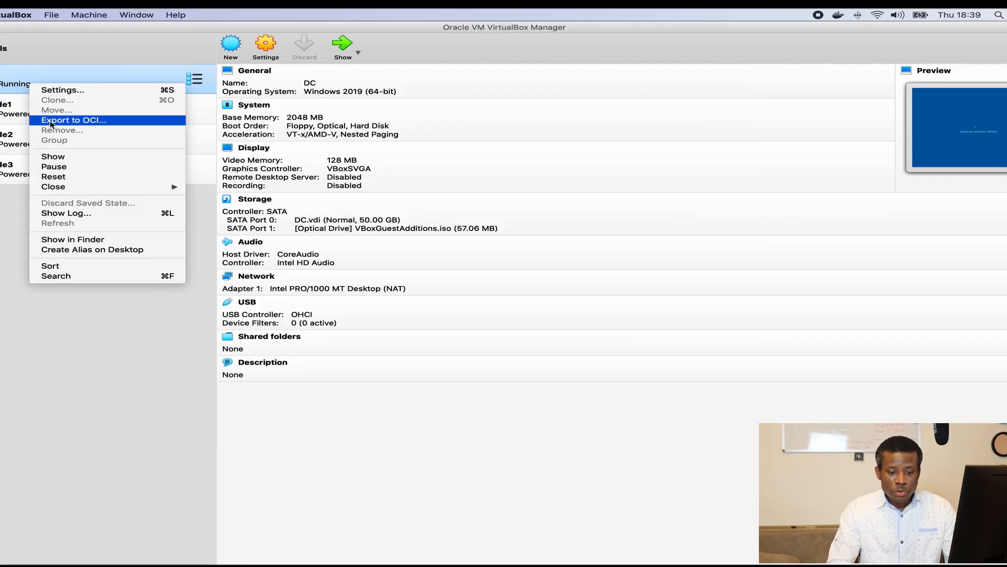
click(75, 95)
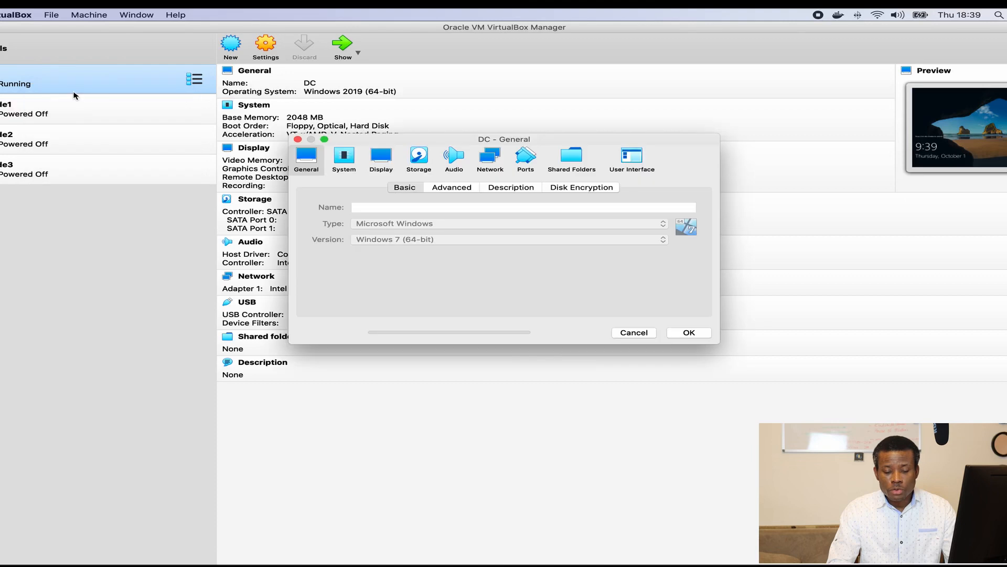
click(488, 157)
click(456, 221)
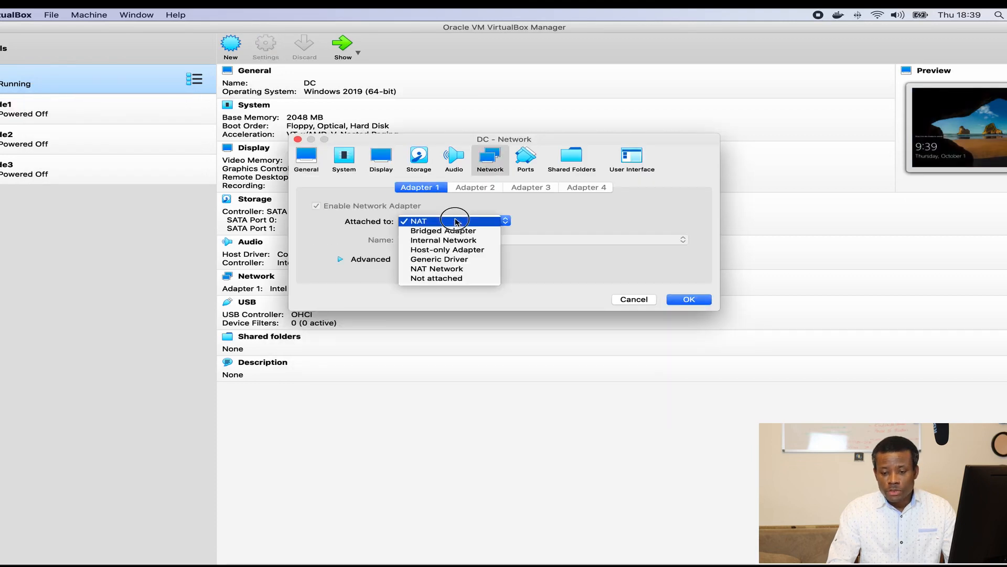
click(446, 232)
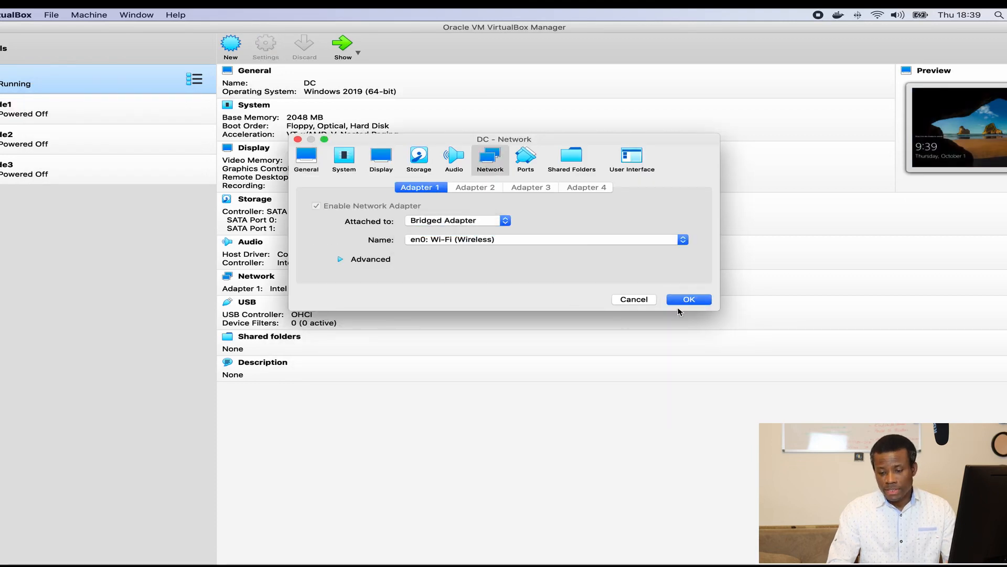
click(690, 300)
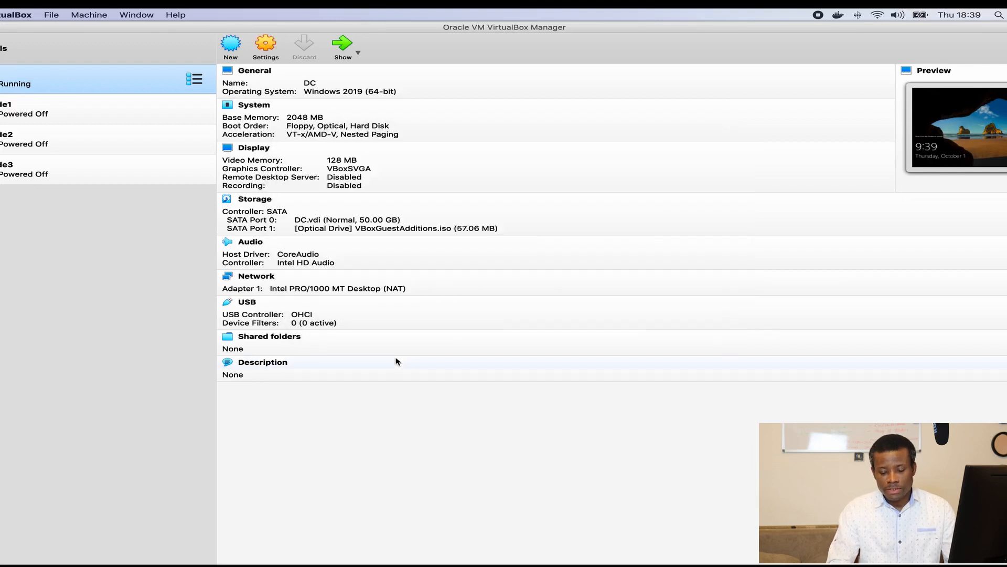
click(602, 548)
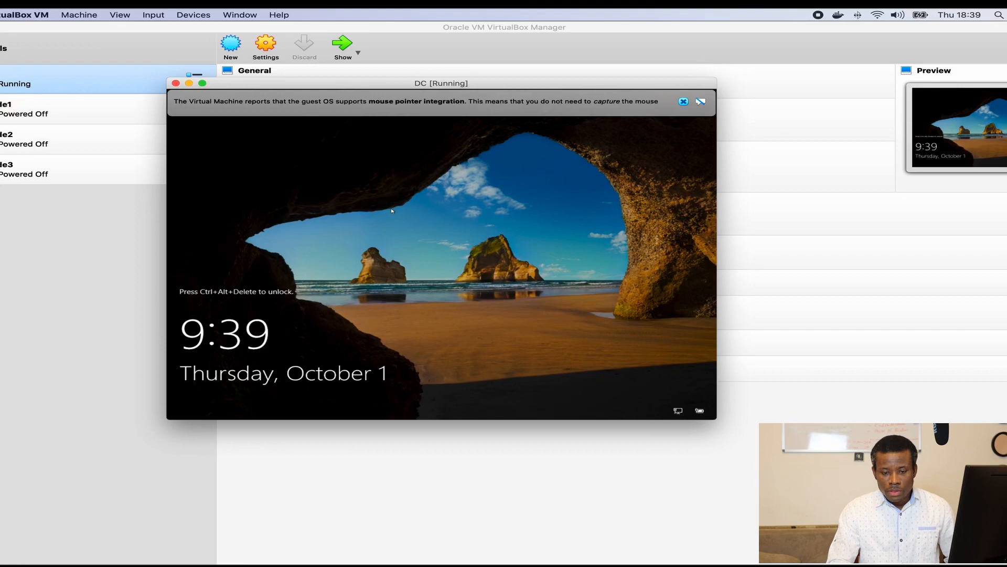
Step: Send Ctrl-Alt-Del and sign back in to the DC server as Administrator
click(154, 15)
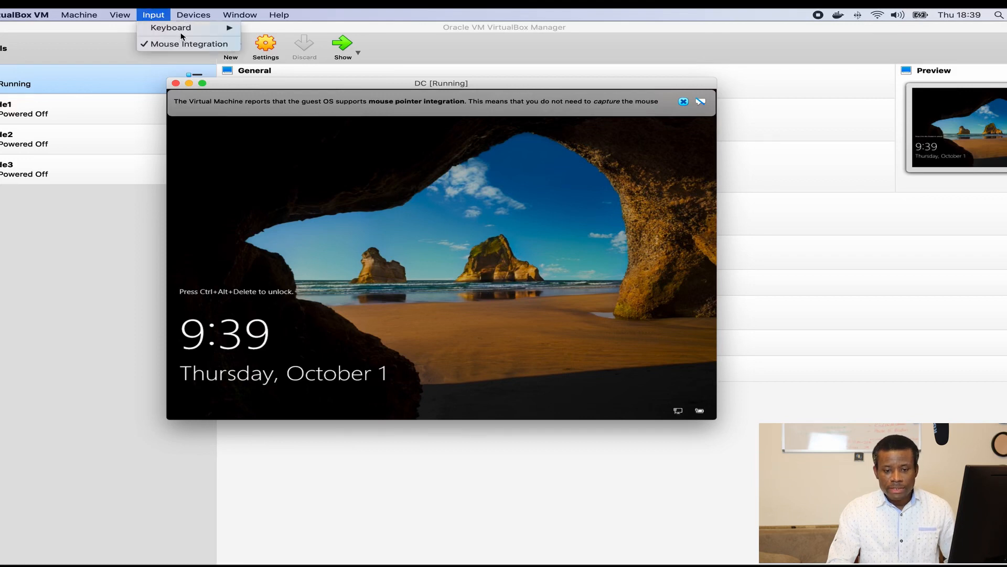
mouse_move(181, 35)
click(281, 59)
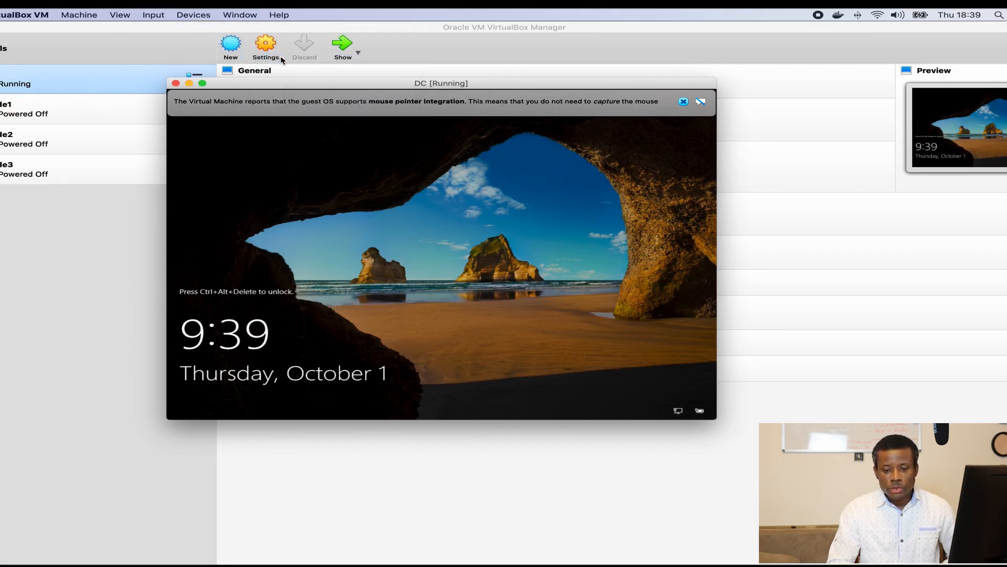
text(••)
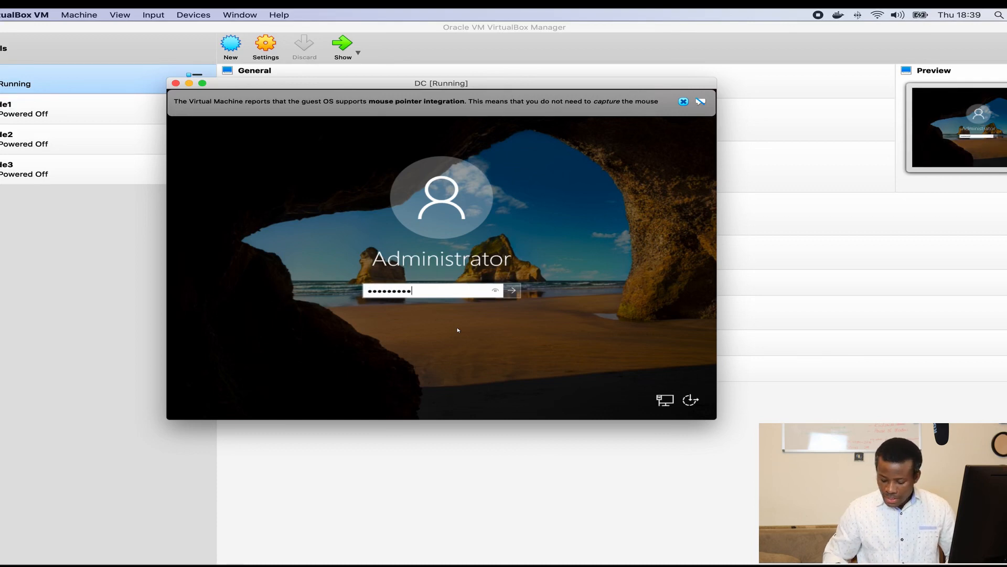
text(••••••••)
key(Return)
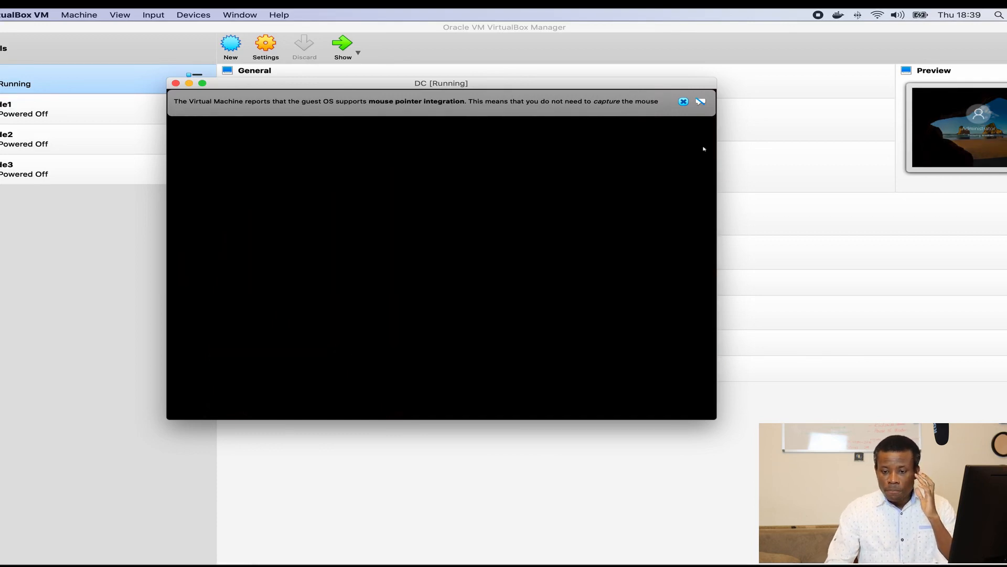
Step: Allow network discovery and switch the DC guest display to fill the full screen
click(683, 101)
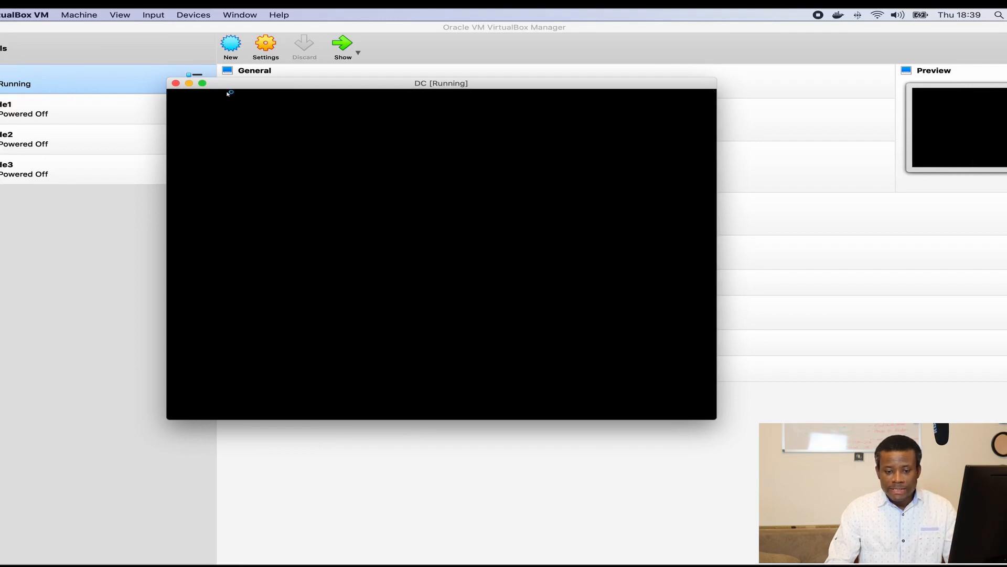
click(202, 83)
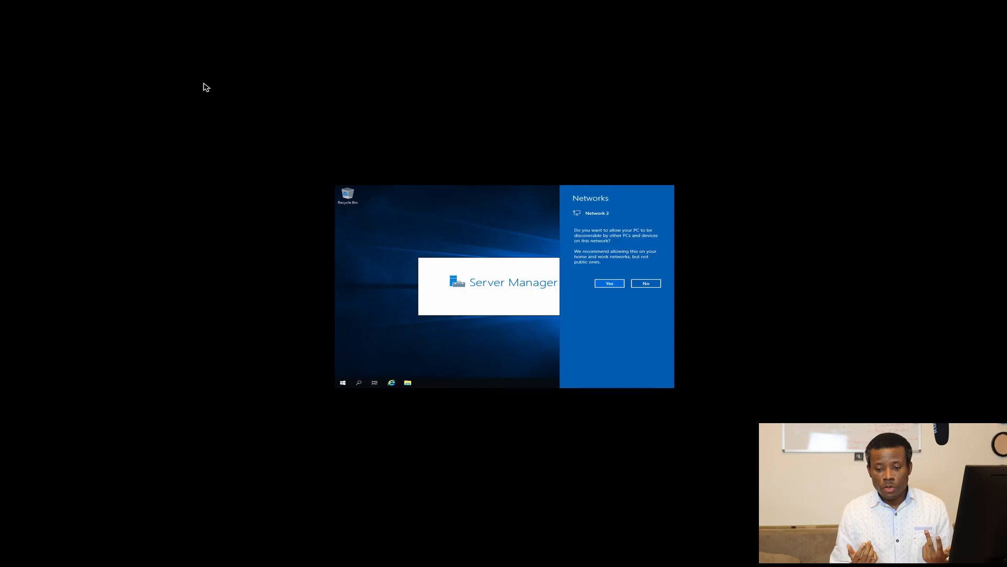
click(610, 283)
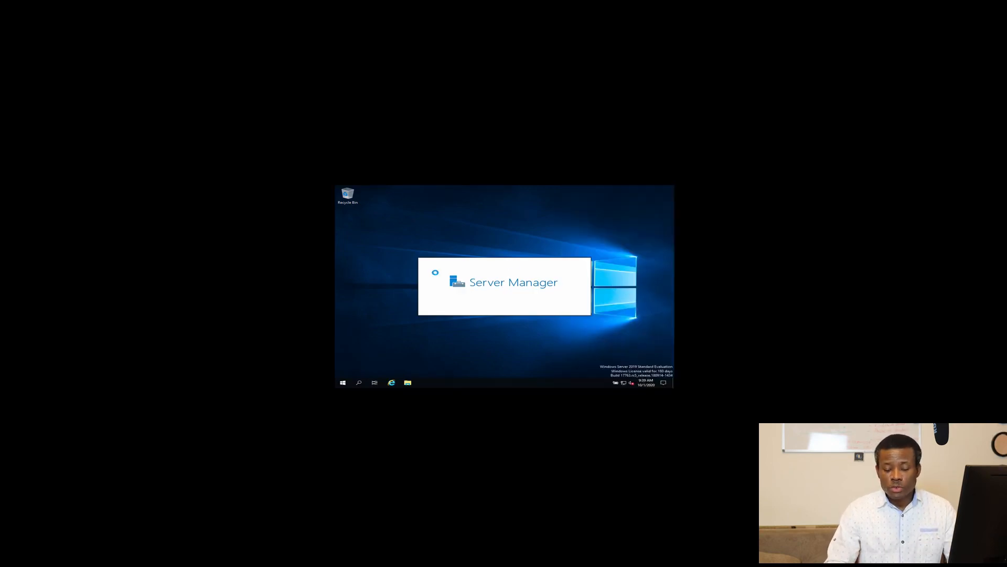
mouse_move(265, 9)
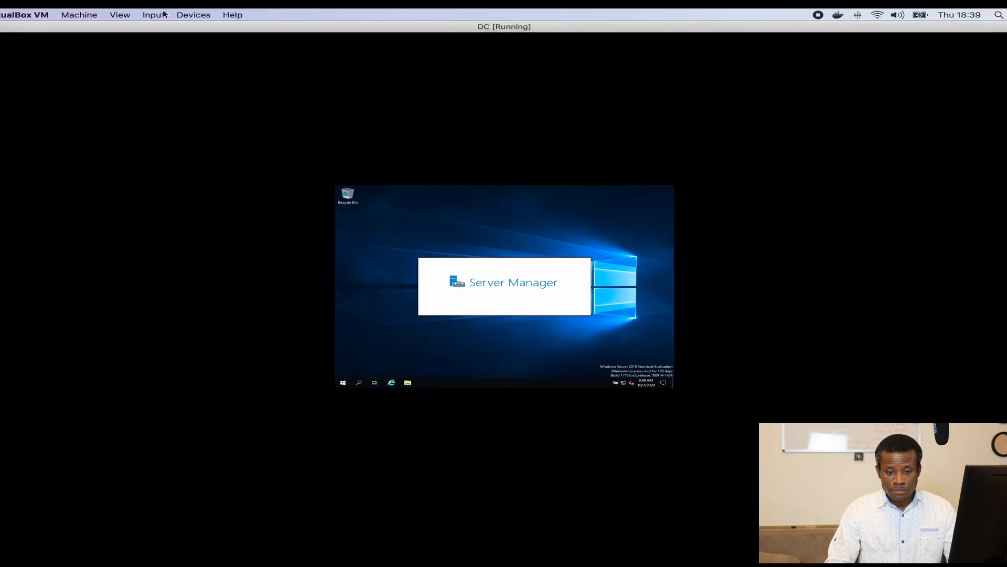
click(120, 15)
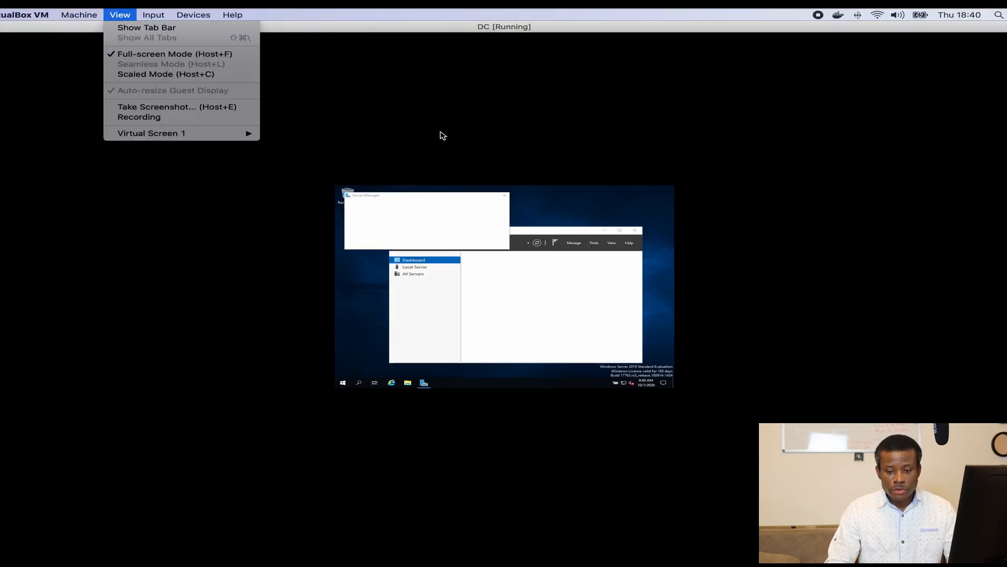
click(569, 217)
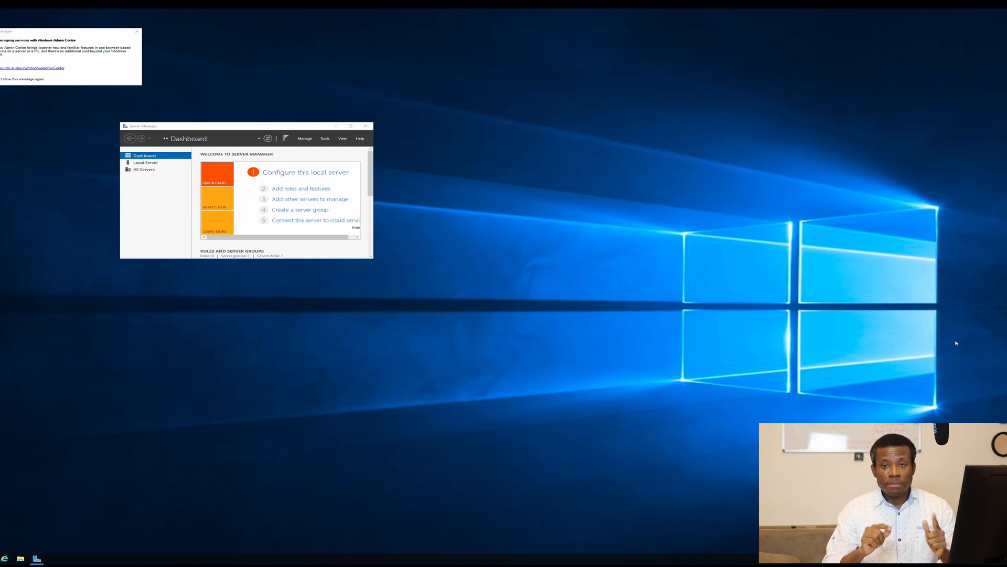
Step: Change the DC desktop's text and app scaling to 200% in Display settings
right_click(536, 208)
click(572, 254)
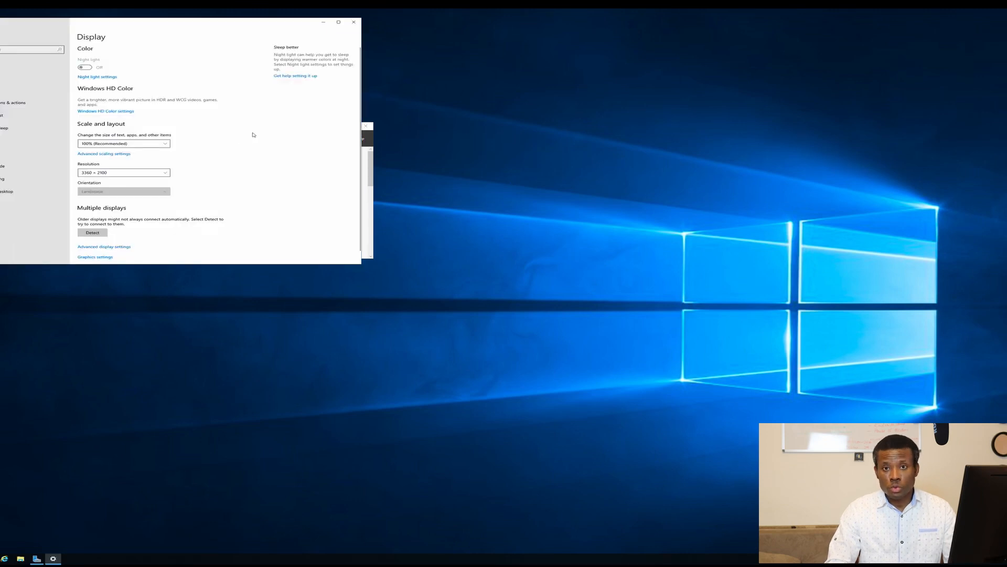
click(129, 145)
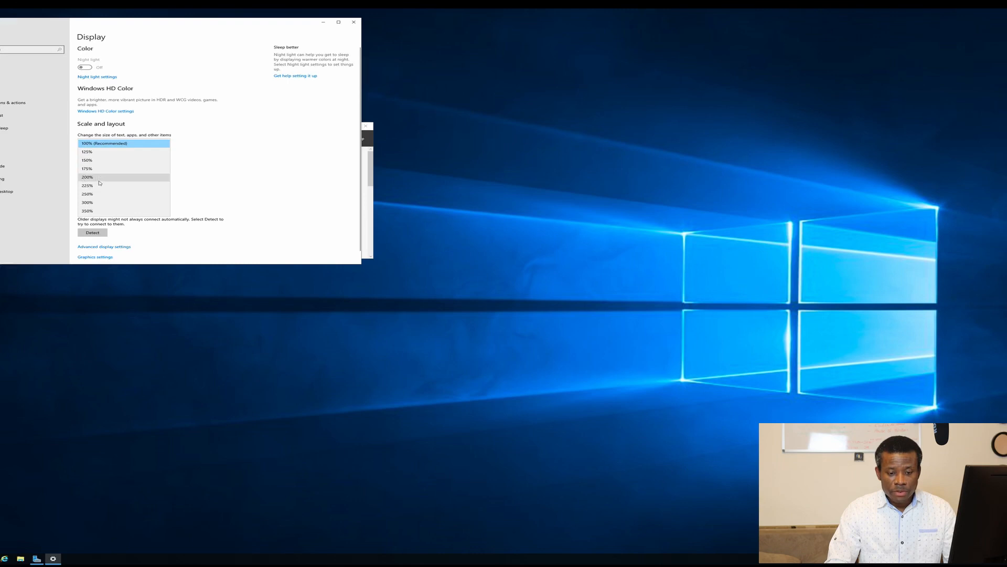
click(99, 178)
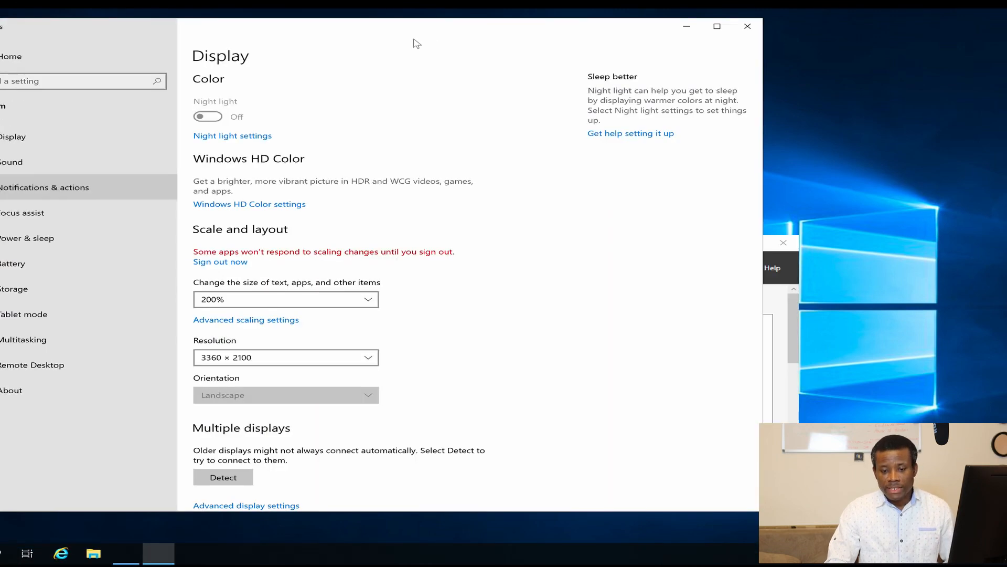
Step: Close Settings and the Windows Admin Center notice, then return to VirtualBox Manager
click(750, 27)
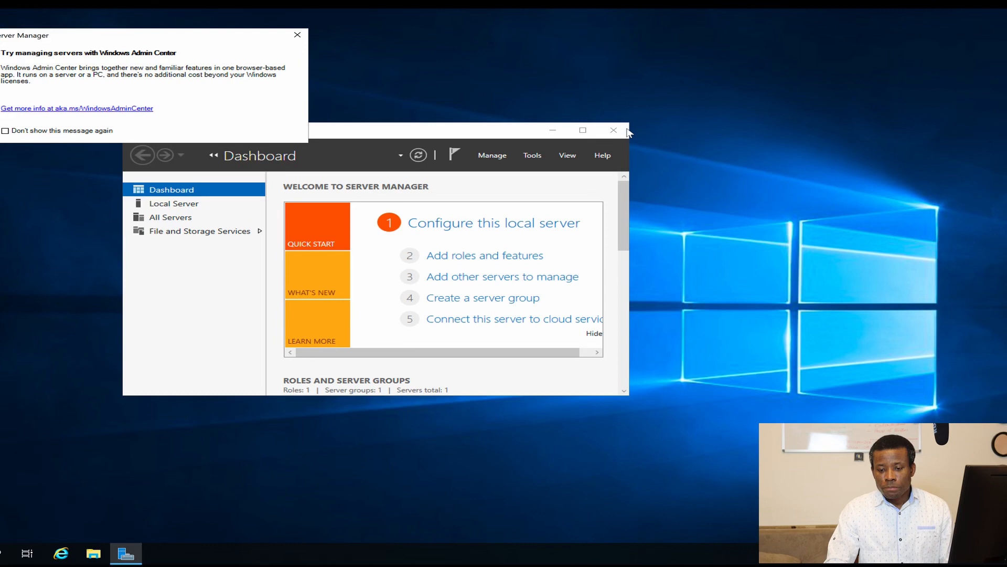
click(297, 35)
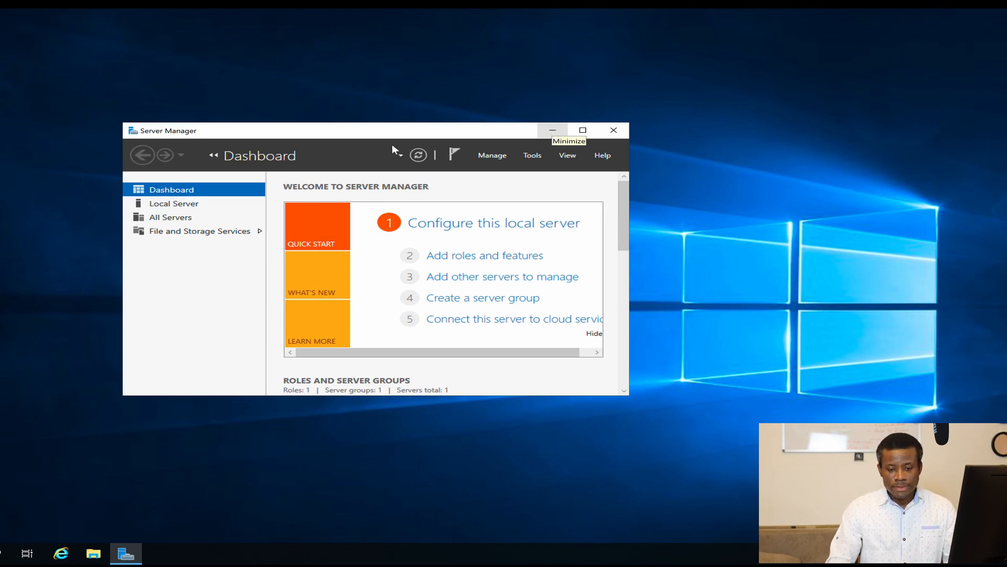
key(ctrl+Left)
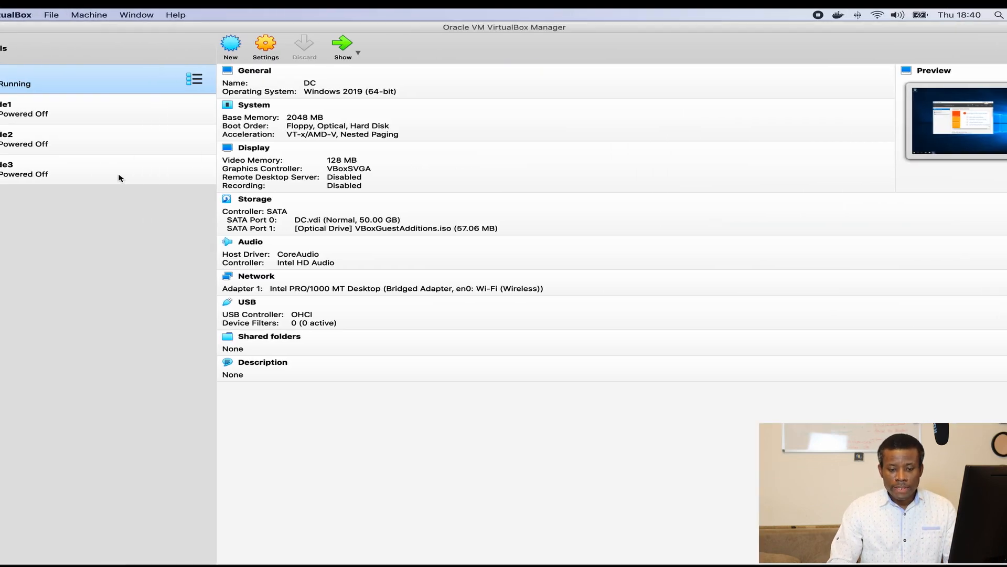
Step: Start Node1 booting from the Windows Server 2019.iso startup disk
click(29, 109)
click(335, 52)
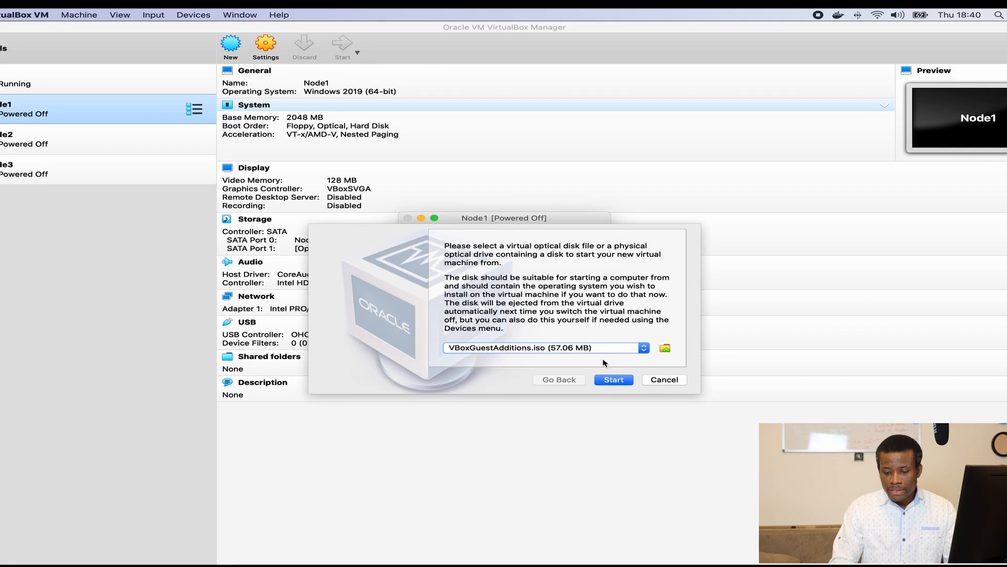
click(664, 348)
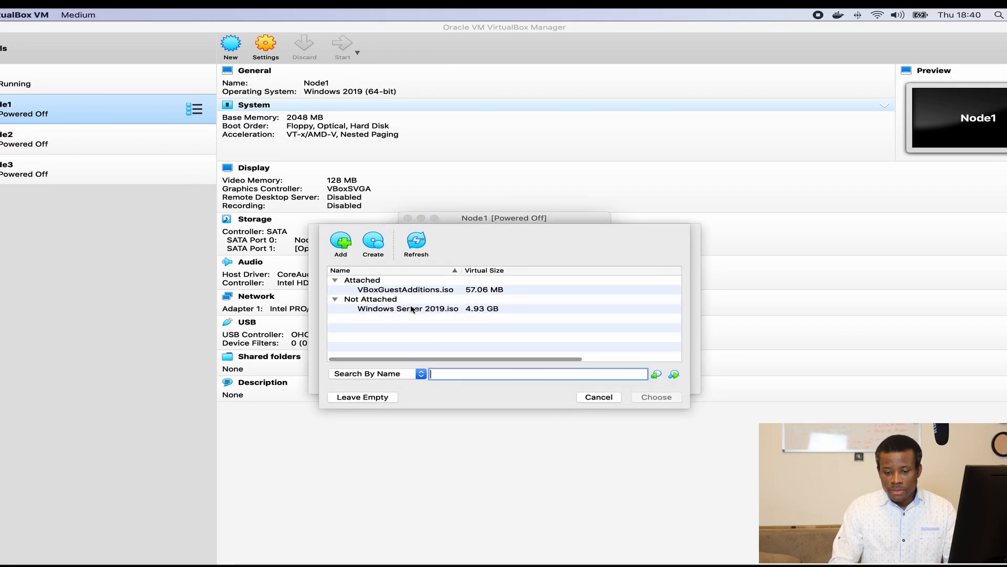
click(403, 310)
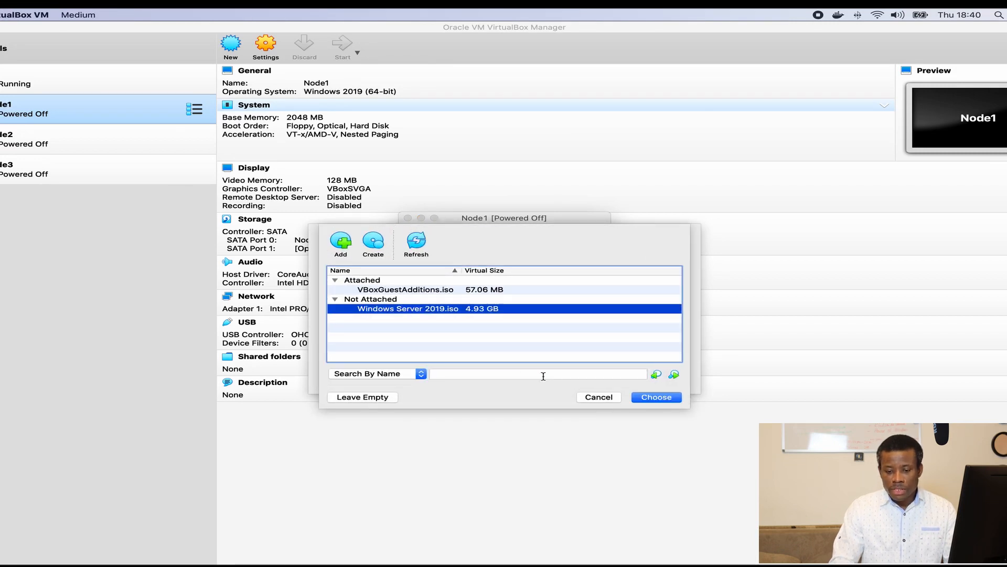
click(674, 400)
click(613, 380)
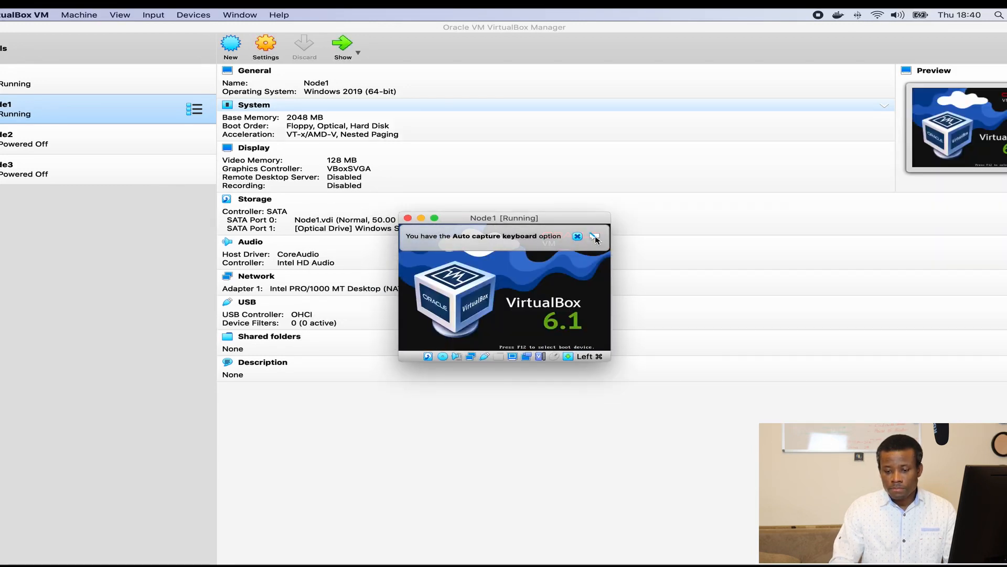
Step: Accept Node1's default Setup language, then maximize DC's Server Manager and launch Add Roles and Features
click(577, 237)
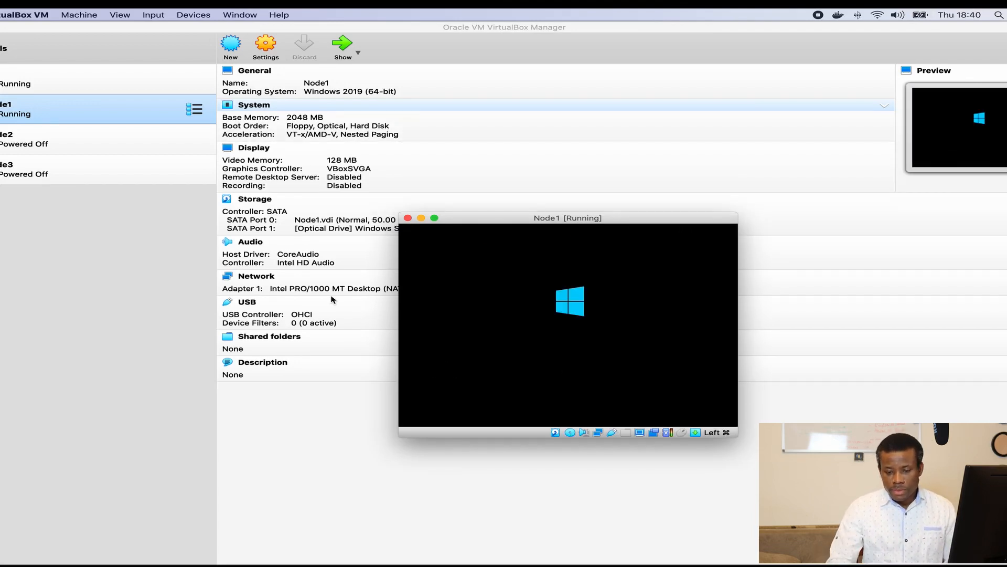
drag(490, 222, 363, 115)
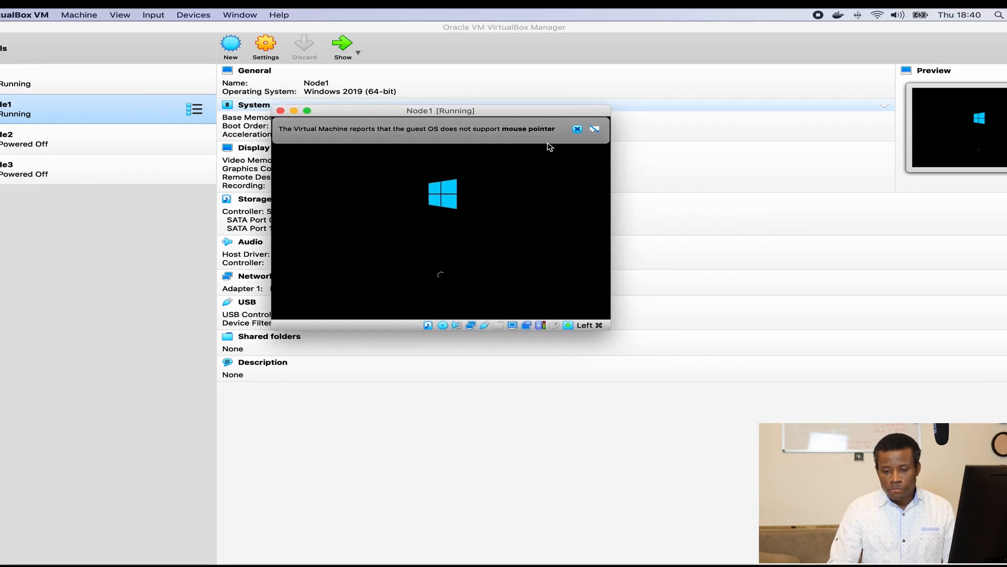
click(577, 129)
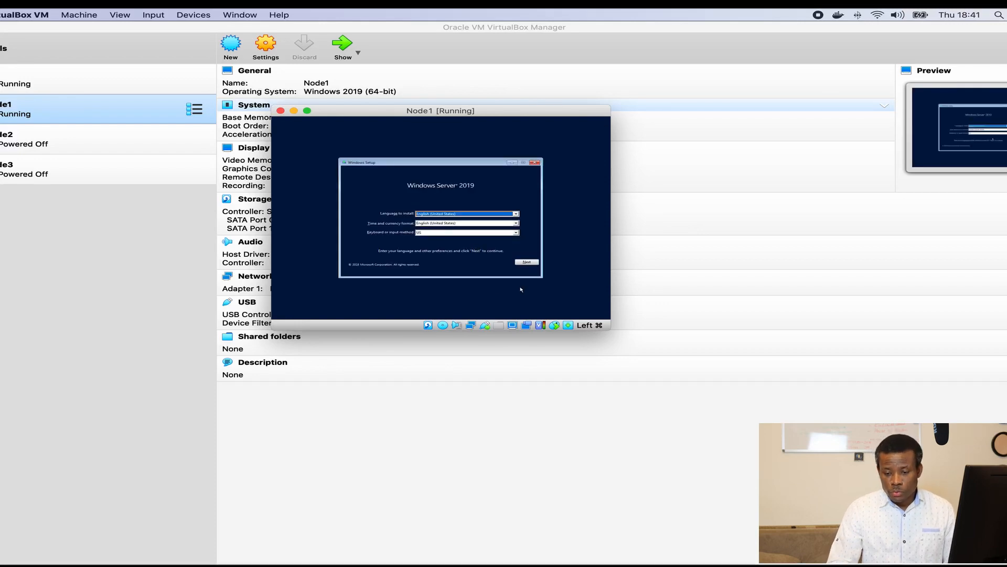
click(528, 263)
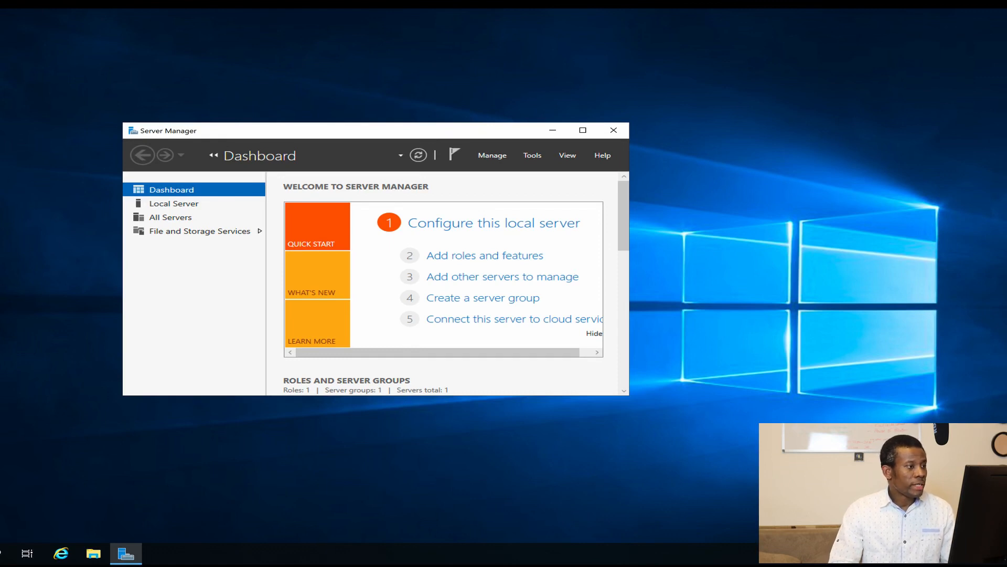
click(582, 130)
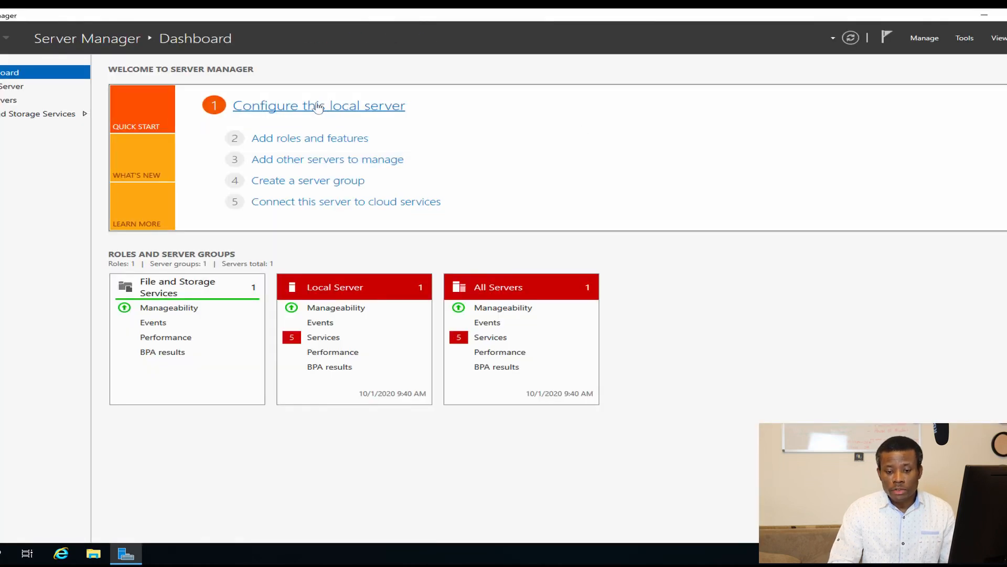
click(299, 138)
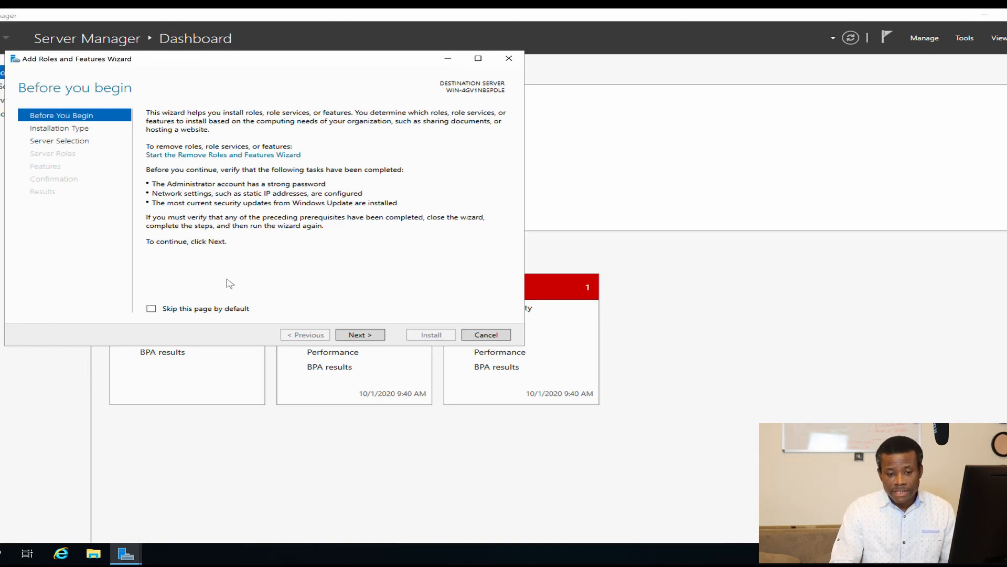
Step: Advance past the introduction and role-based installation pages, then cancel the wizard
click(356, 336)
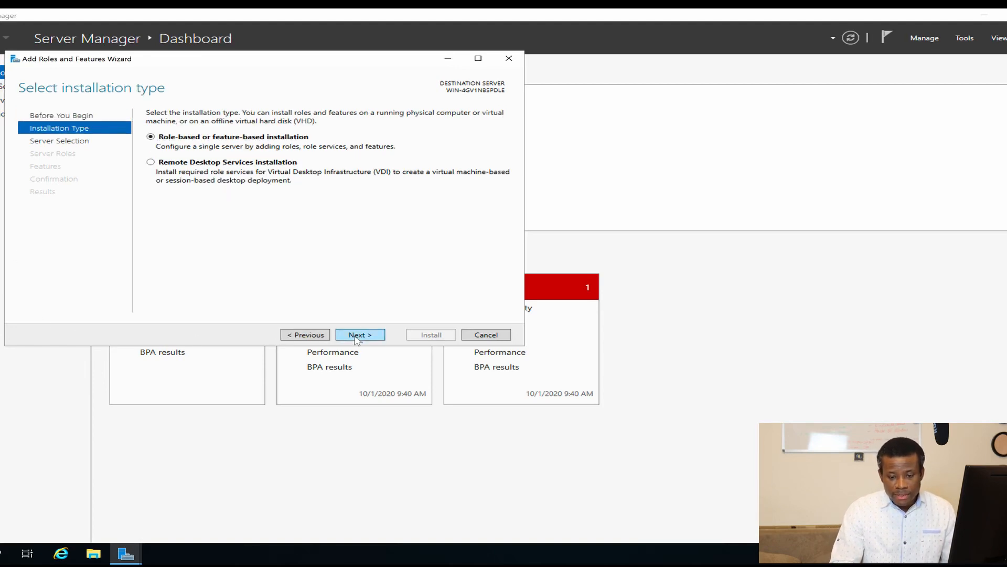
click(357, 336)
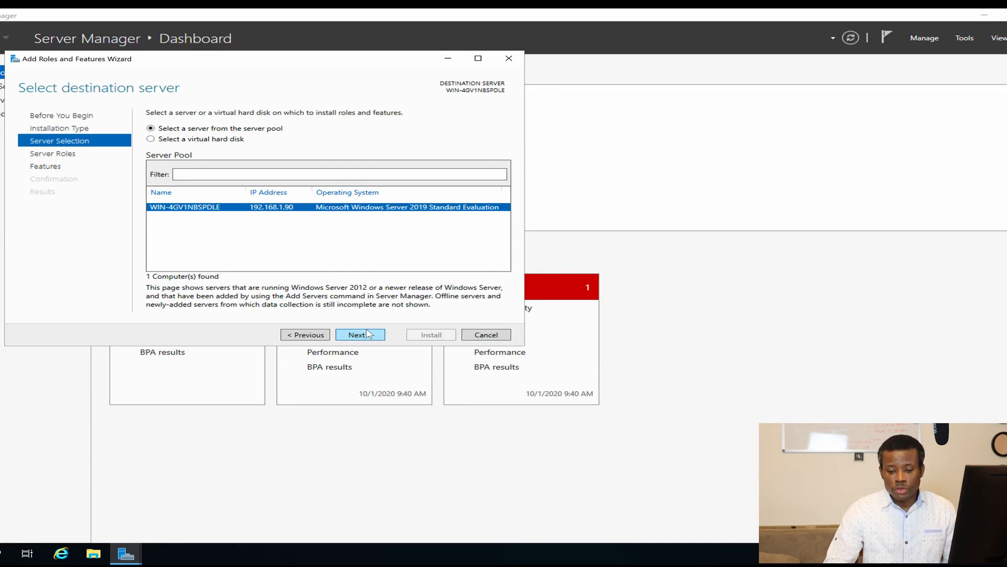
click(487, 335)
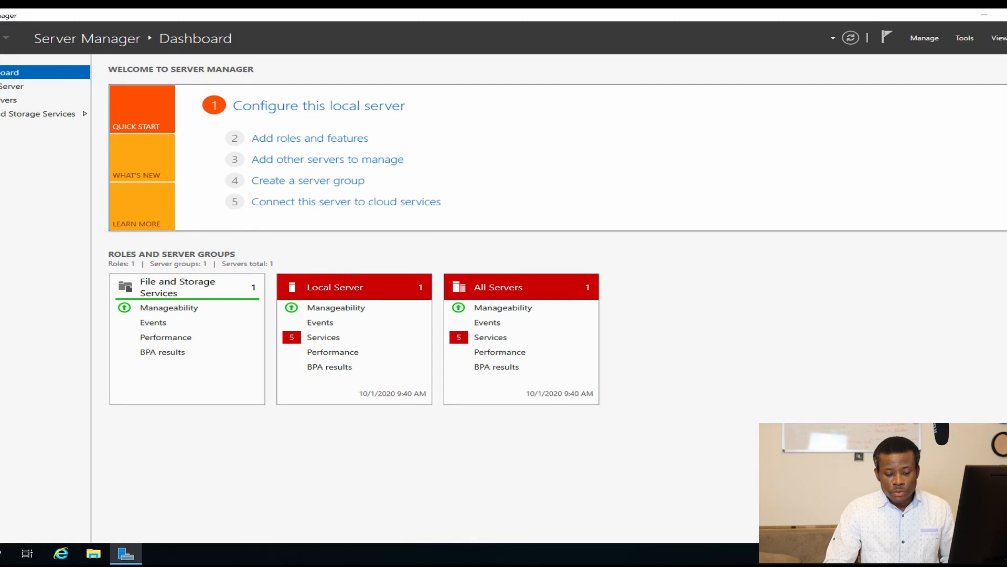
Step: Open the computer name settings through This PC's system properties
key(super)
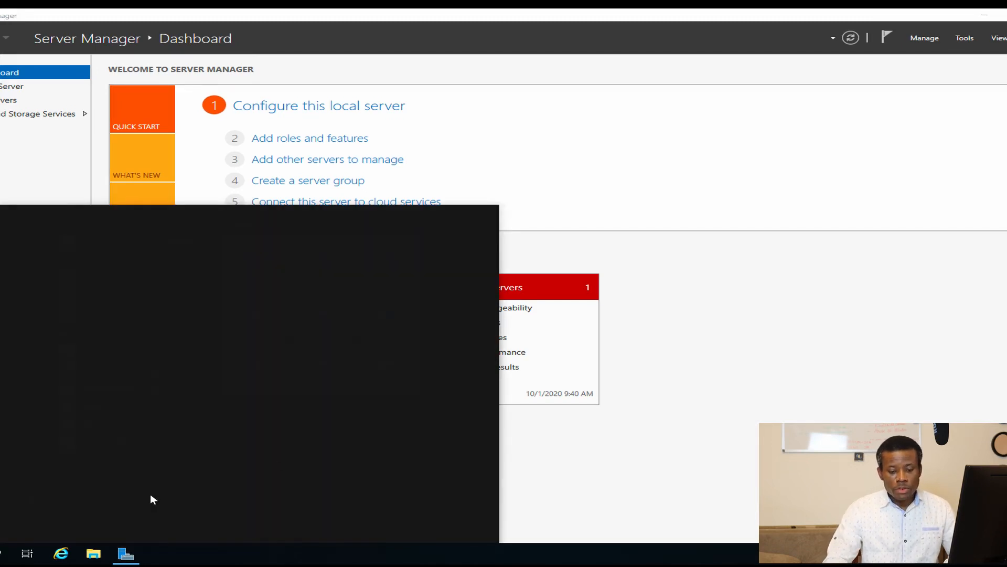
text(this)
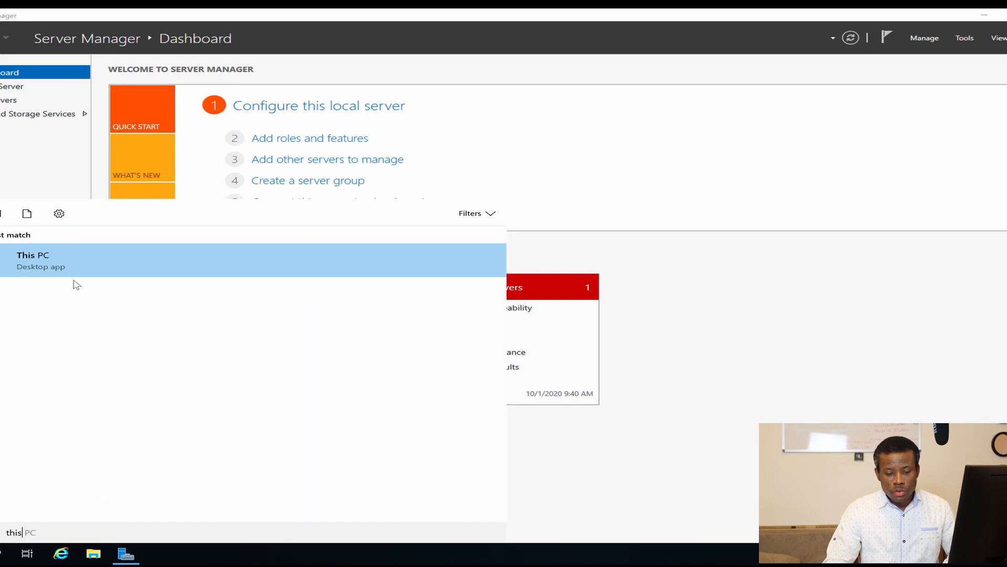
right_click(72, 266)
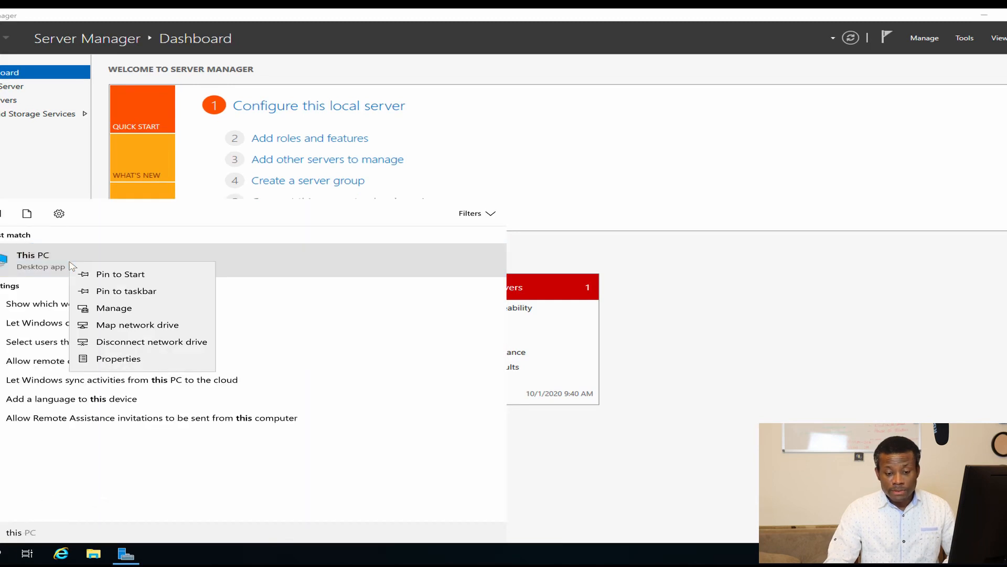
click(117, 359)
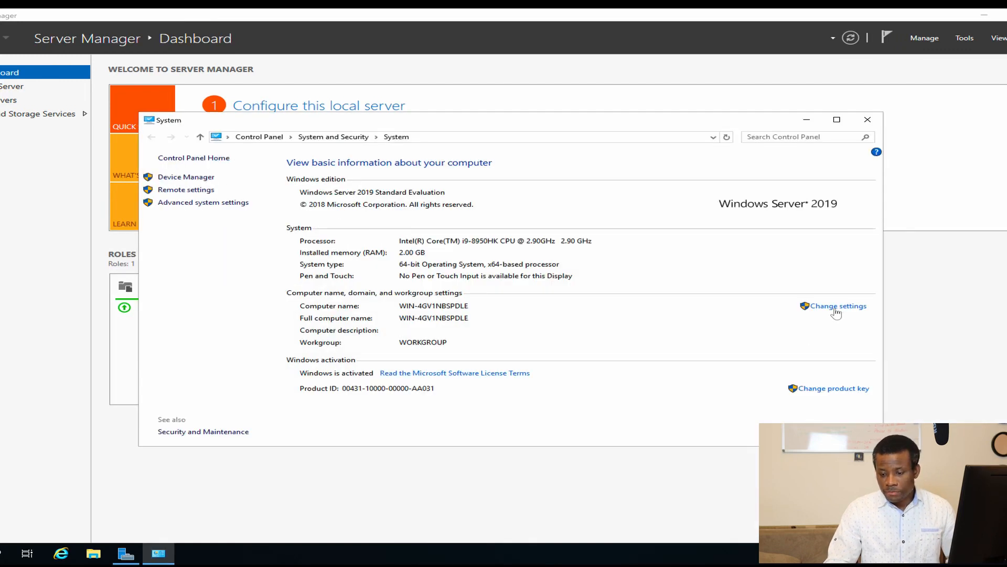
click(812, 309)
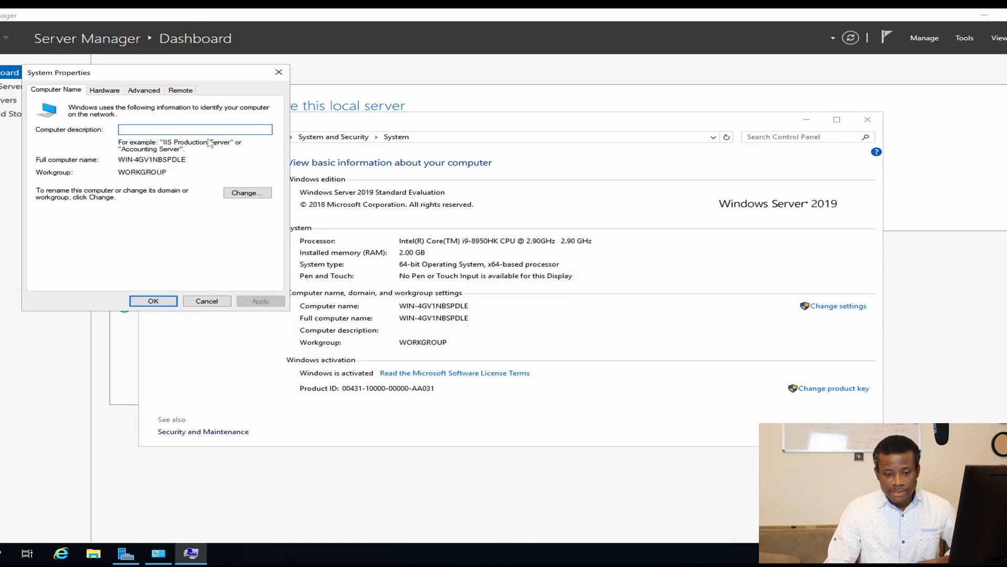
Step: Rename the computer to DC and restart now to apply it
click(234, 194)
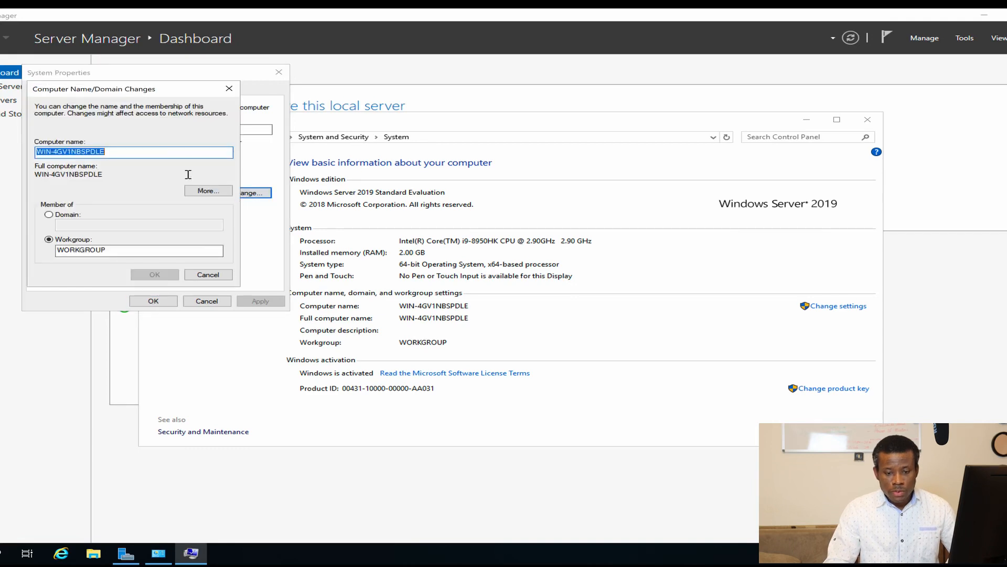
text(DC)
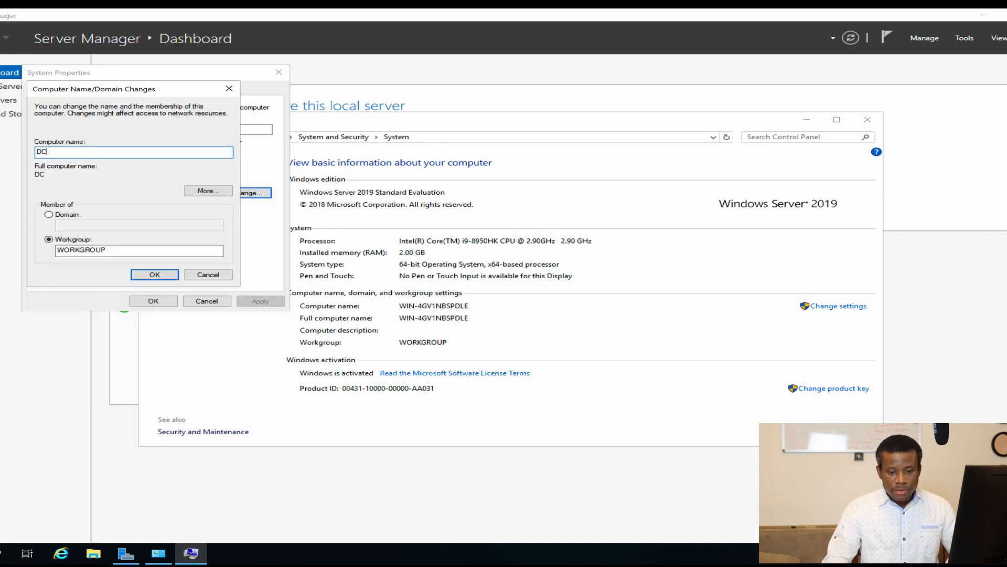
click(154, 273)
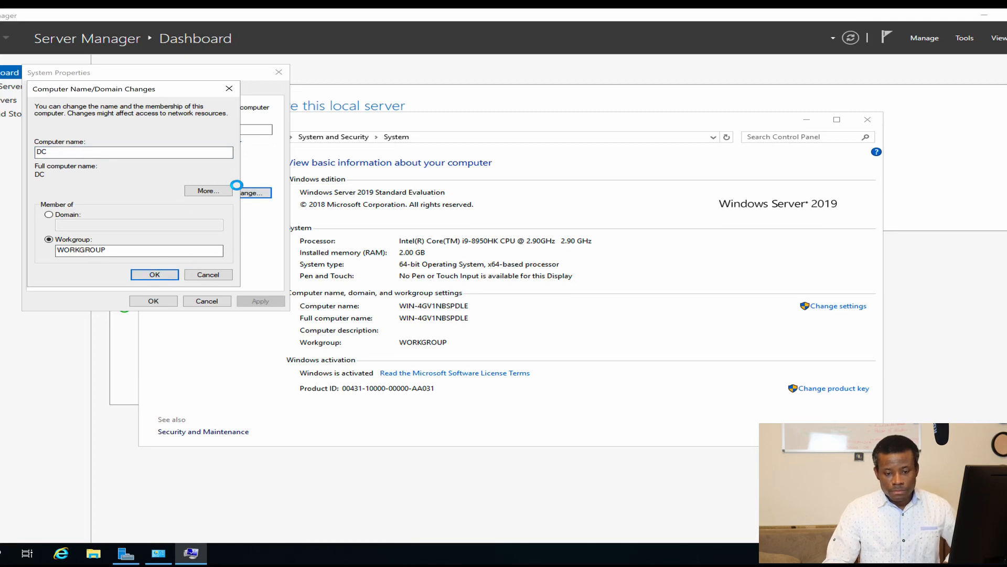
click(574, 298)
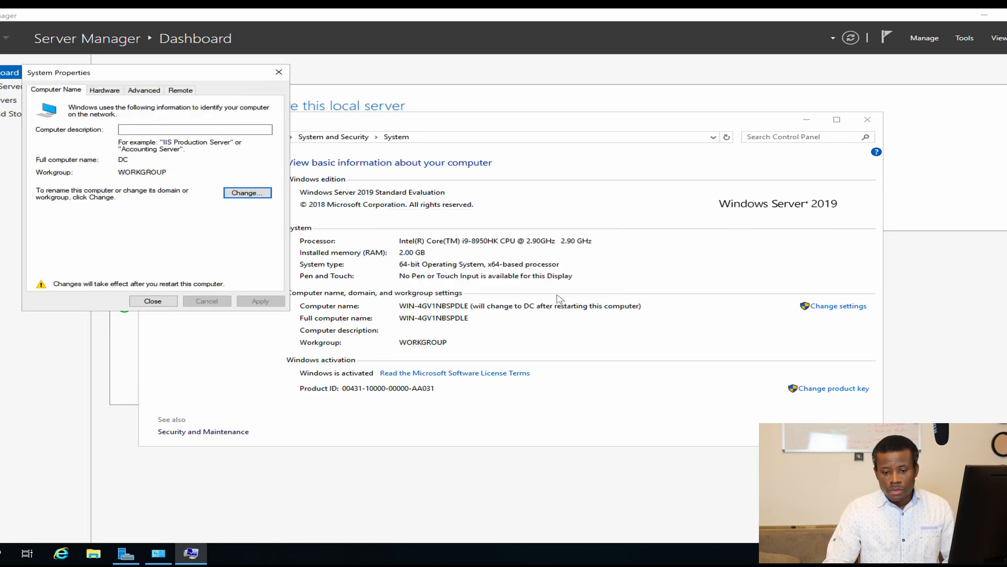
click(167, 299)
click(514, 290)
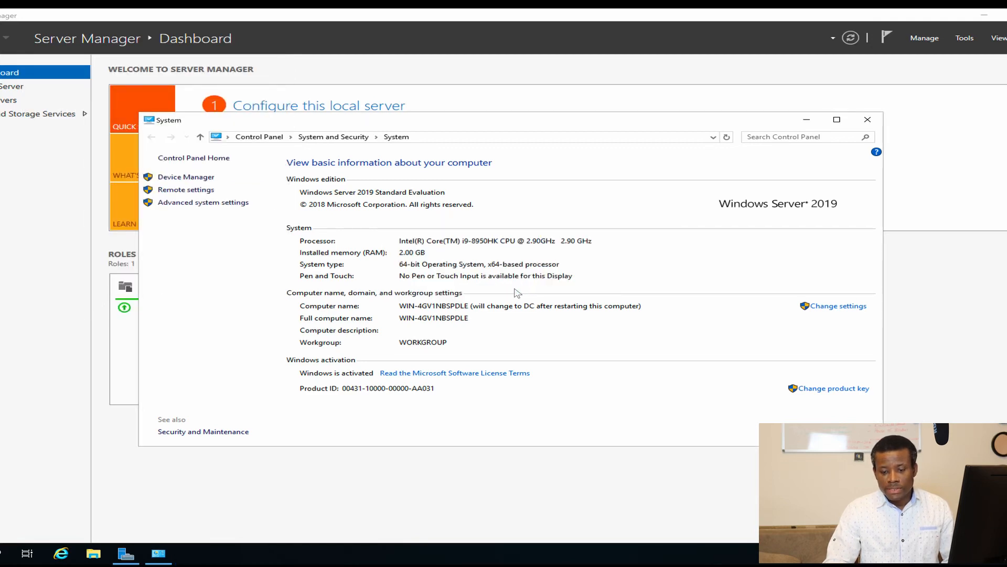
Step: Check Node1's Windows Setup progress, then switch back to the full-screen DC
key(ctrl+Left)
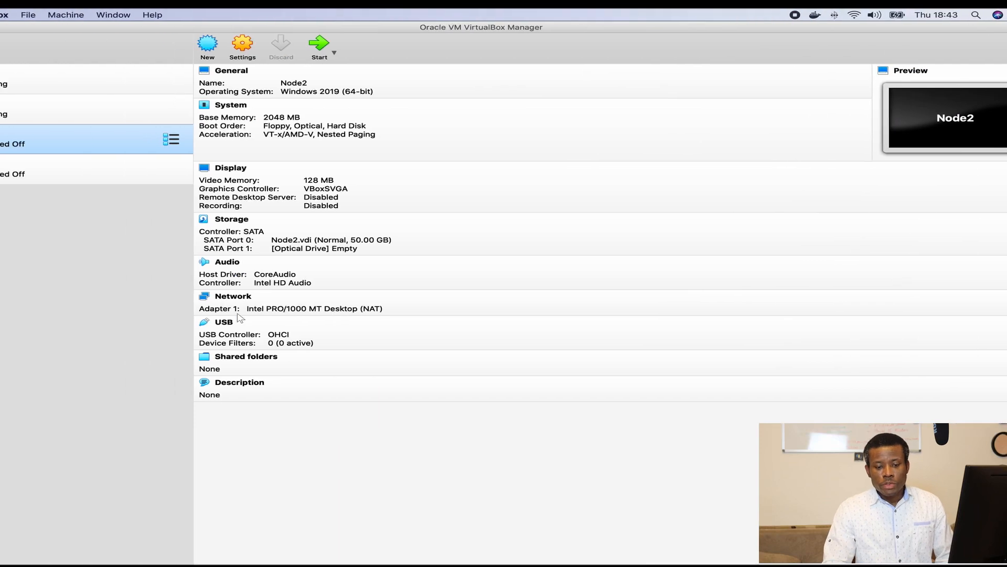
key(ctrl+Right)
key(ctrl+Right)
key(ctrl+Right)
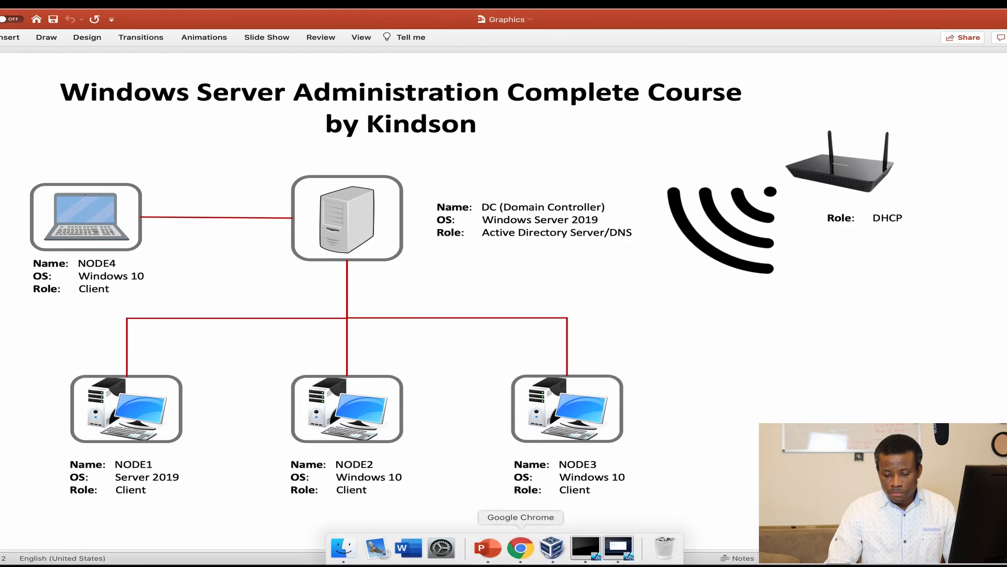
click(621, 555)
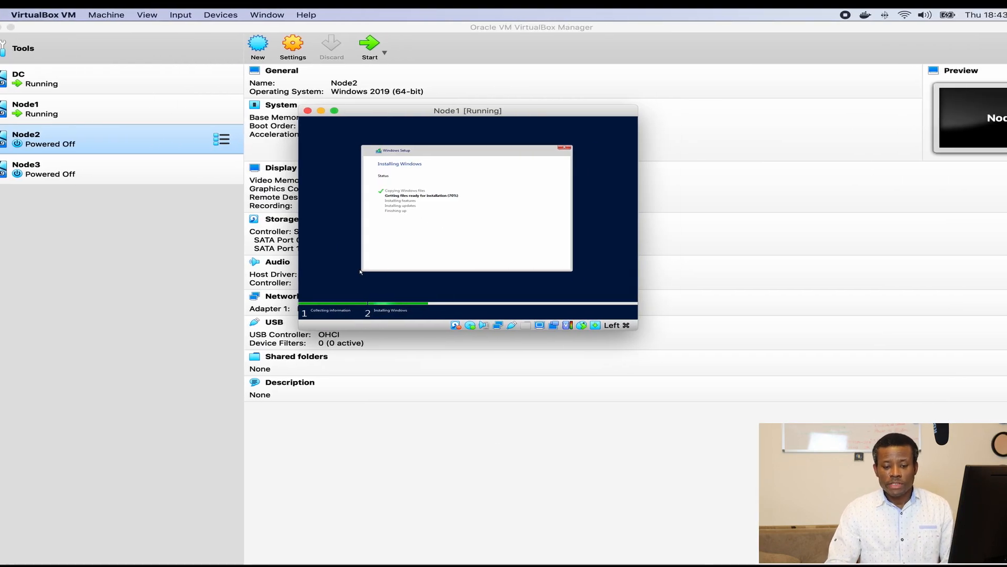
key(ctrl+Right)
key(ctrl+Right)
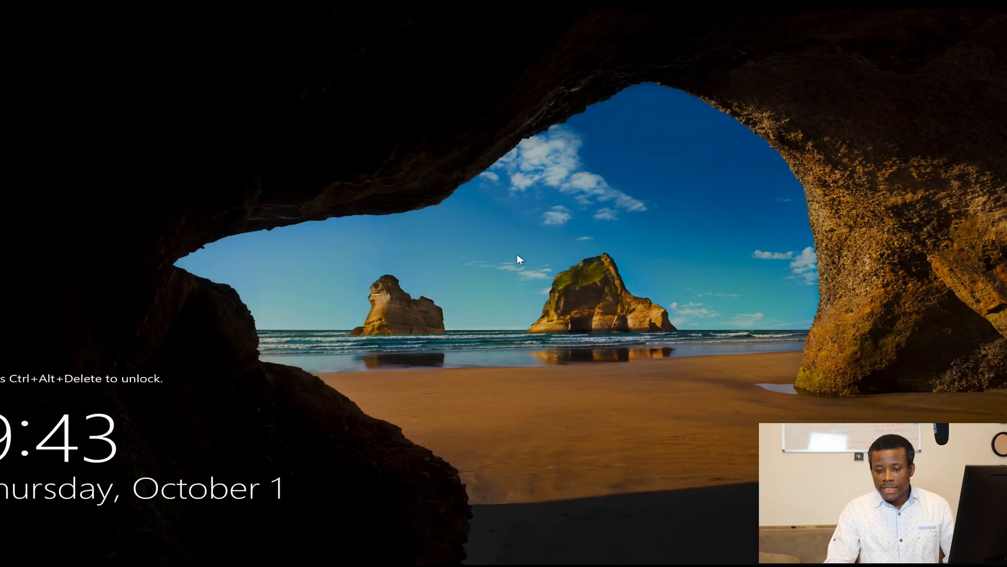
Step: Send Ctrl-Alt-Del via Input > Keyboard and sign in to DC with the Administrator password
mouse_move(343, 9)
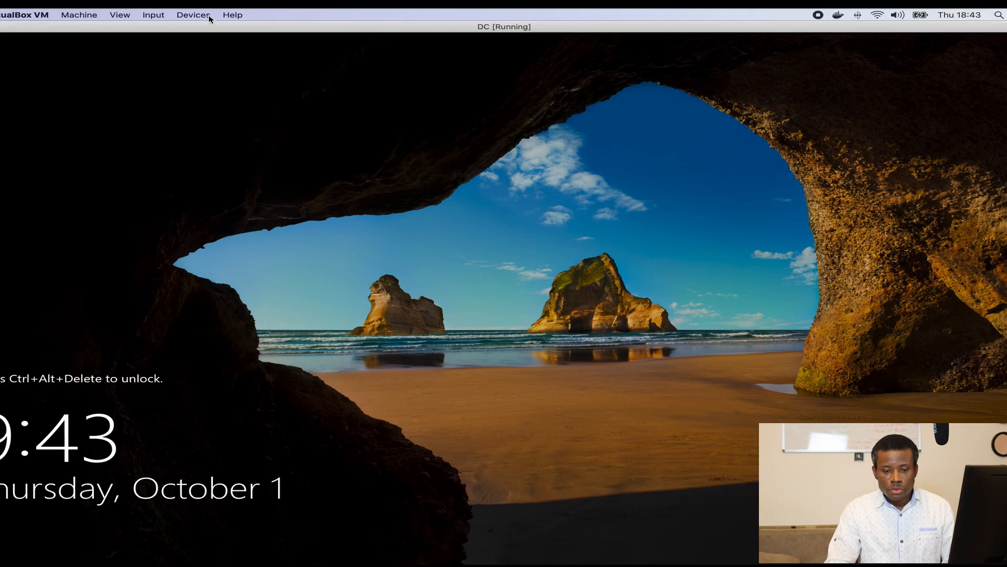
click(153, 15)
mouse_move(173, 27)
click(312, 56)
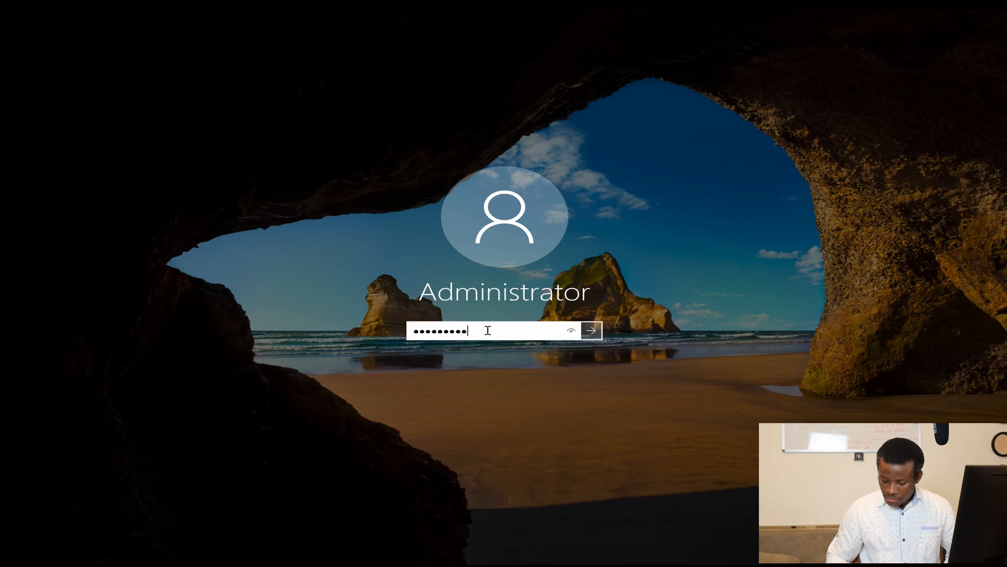
key(Return)
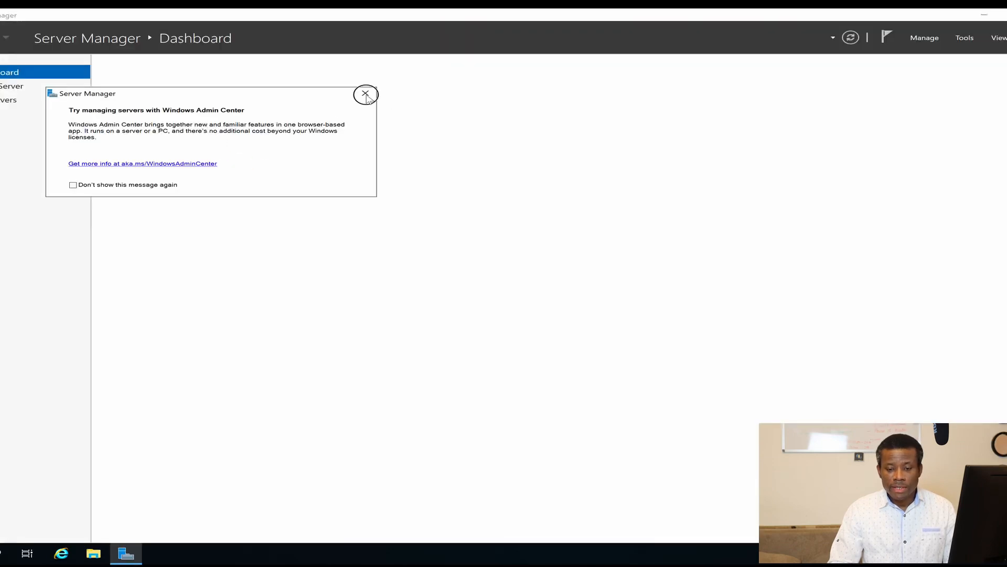
Step: Launch Add Roles and Features after the inventory message and advance to Server Roles with DC targeted
click(366, 94)
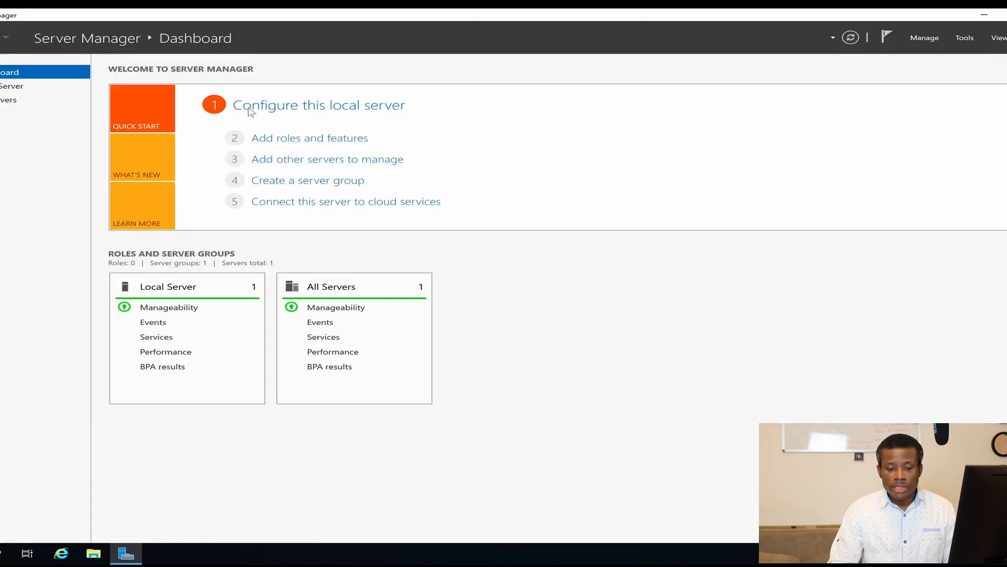
click(308, 141)
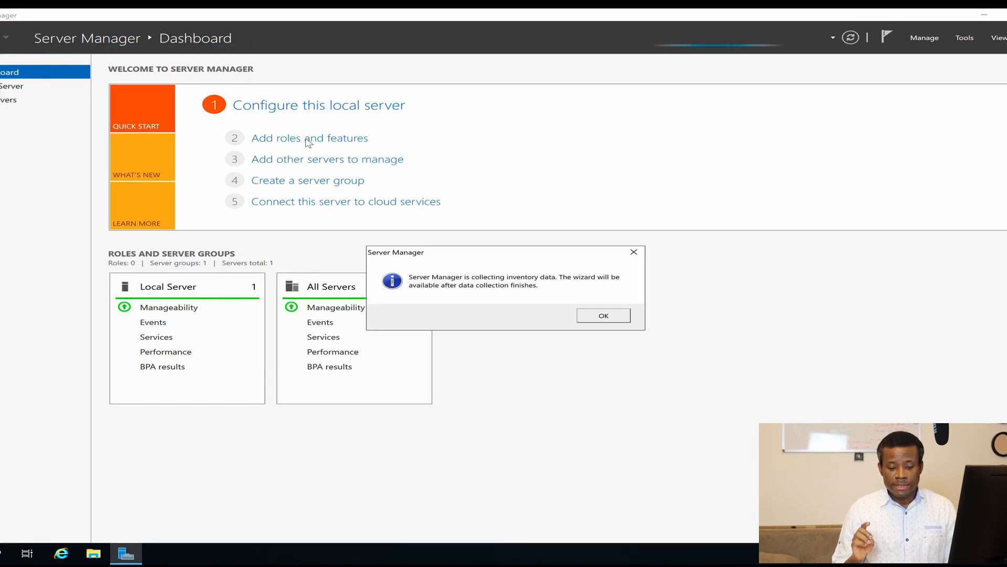
click(609, 322)
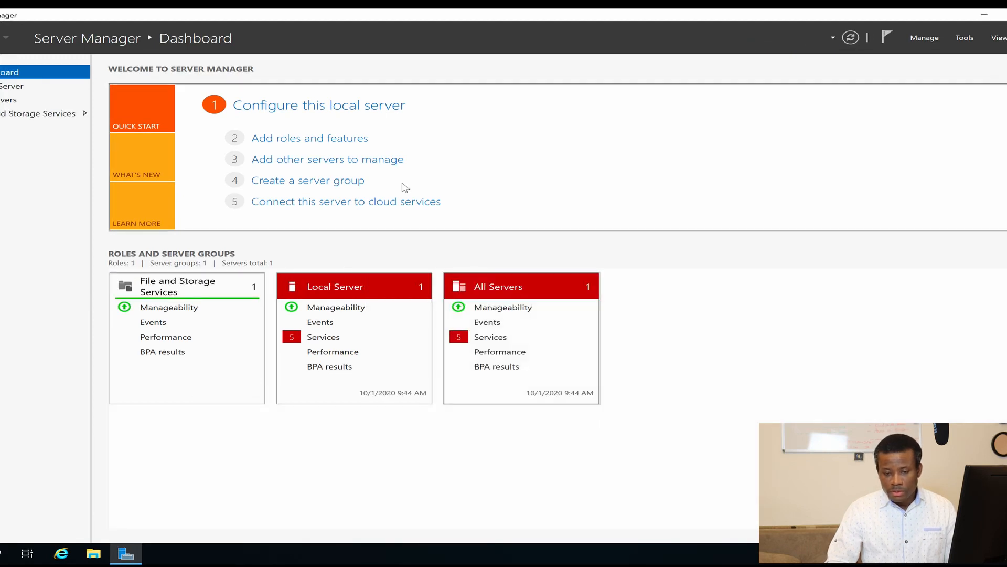
click(327, 140)
click(406, 386)
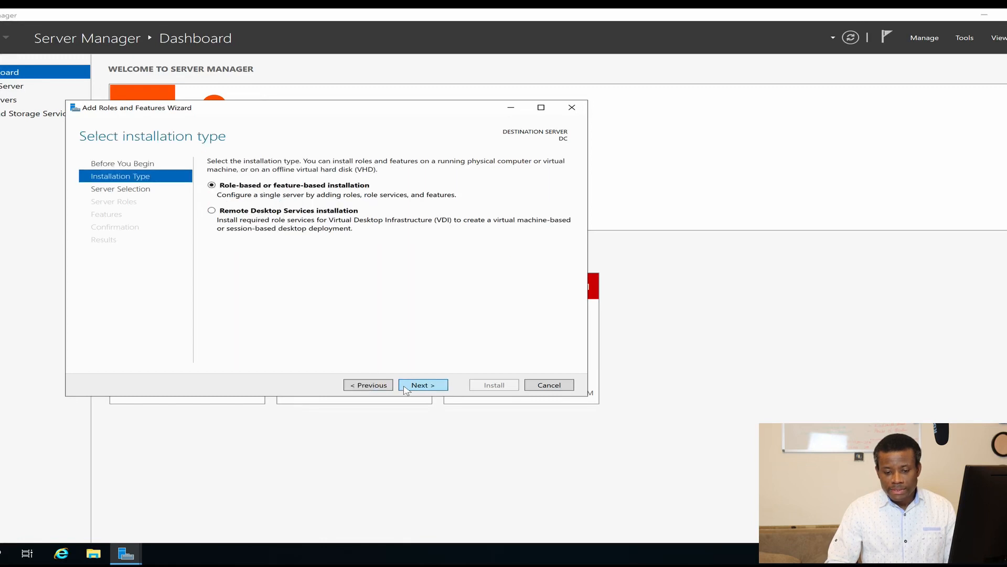
click(406, 388)
click(424, 388)
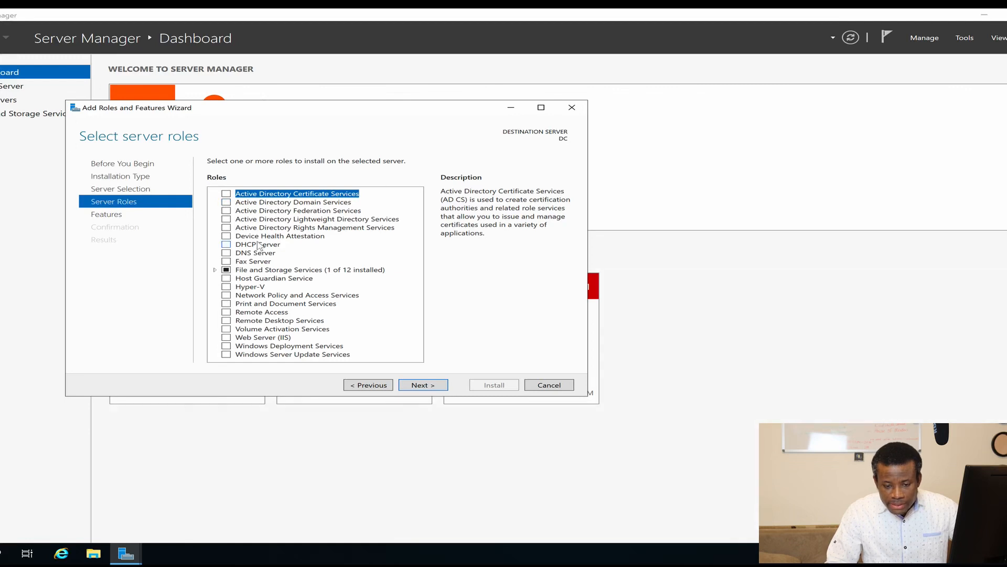
Step: Select AD DS with its management tools plus .NET Framework 3.5 Features, and install them
click(227, 203)
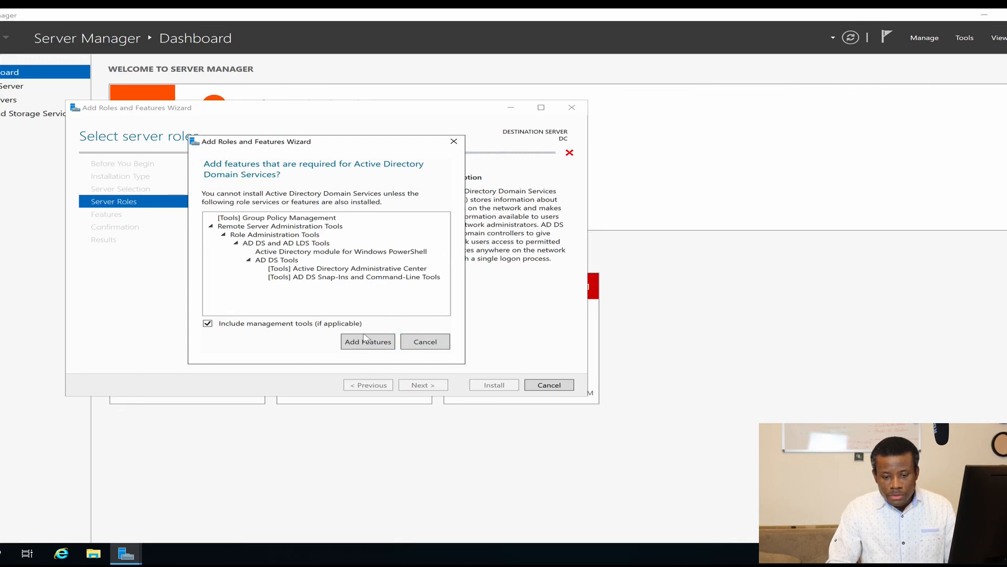
click(385, 343)
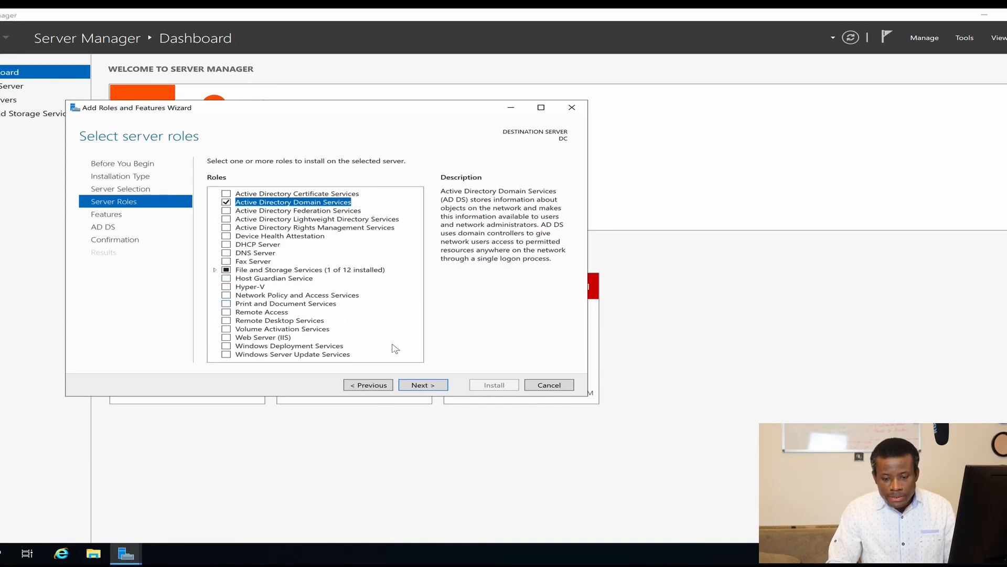
click(423, 385)
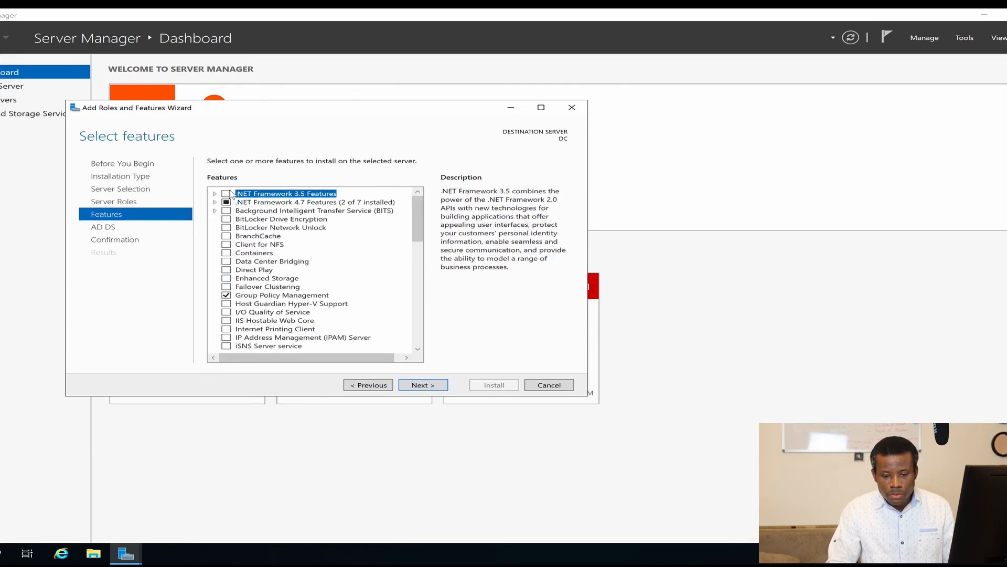
click(226, 194)
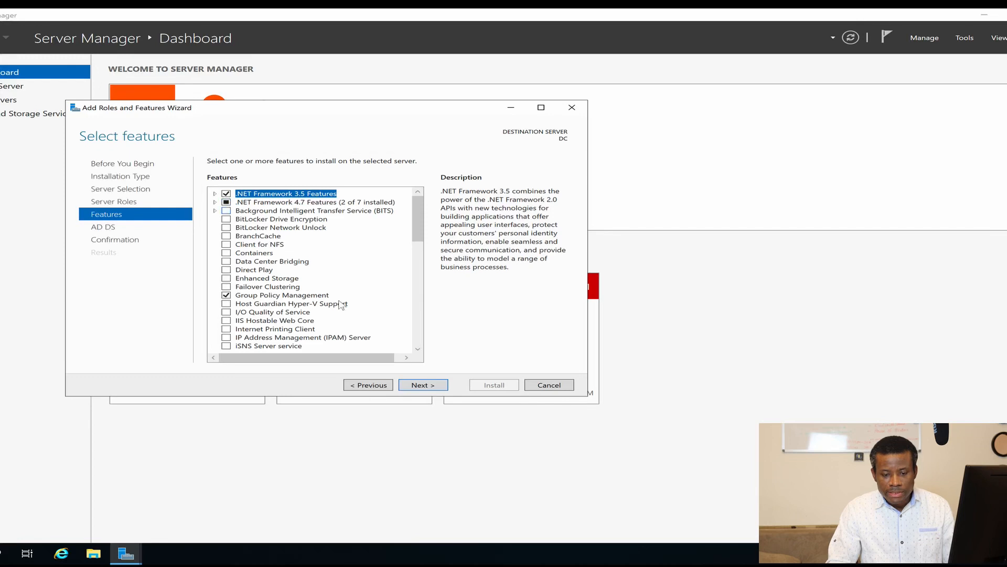
click(416, 386)
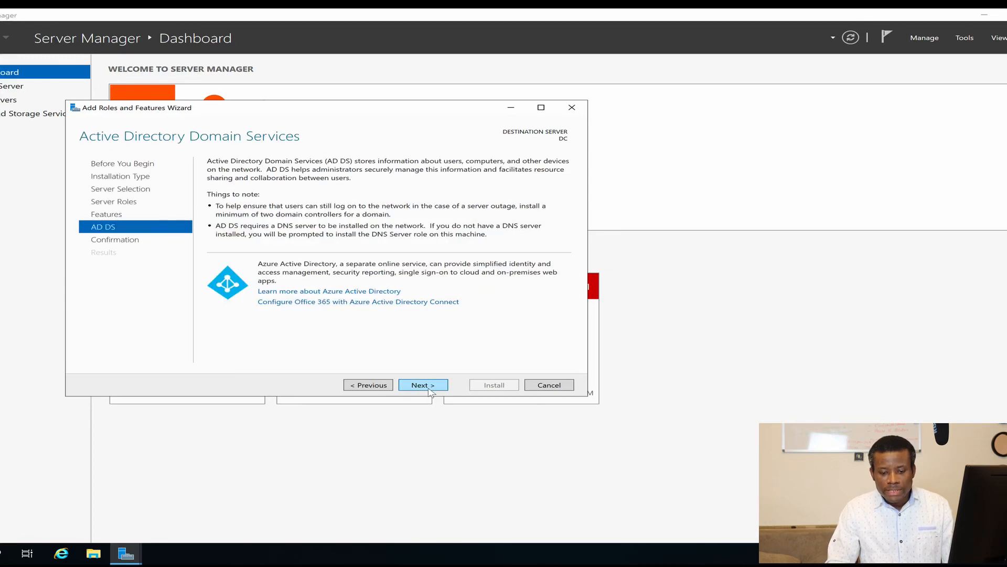
click(423, 386)
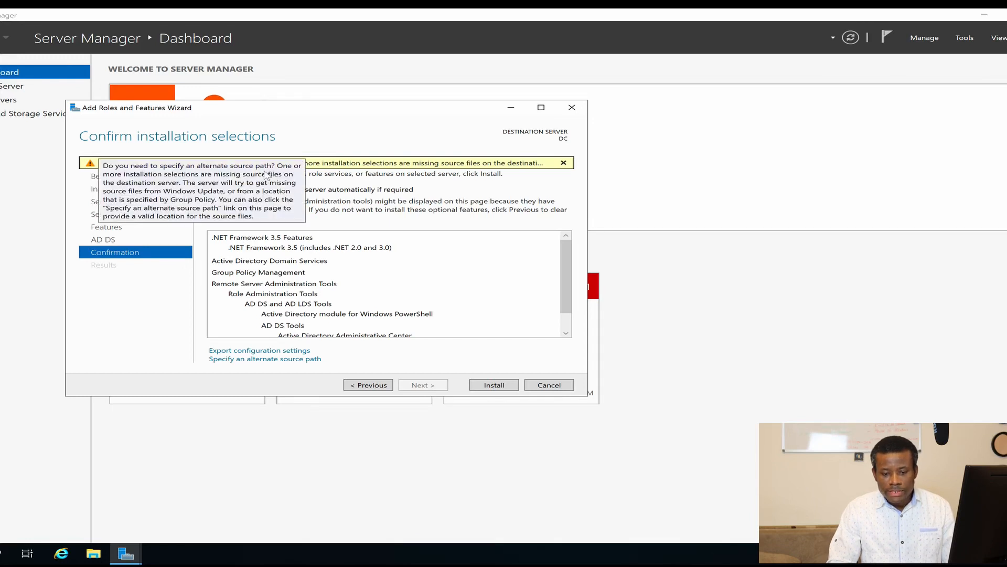
click(494, 385)
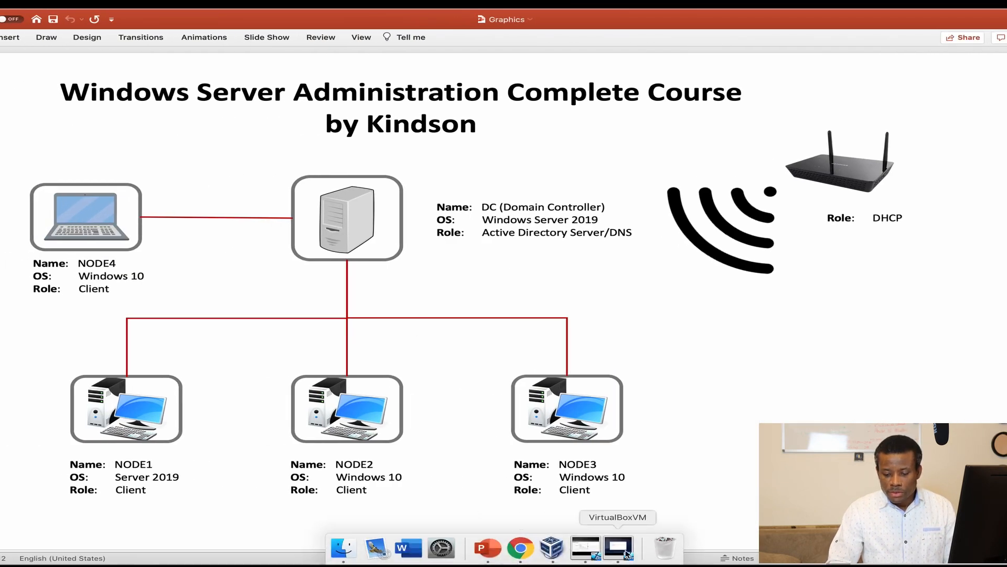
Step: Quit PowerPoint from its app menu and switch back to the full-screen DC
click(603, 556)
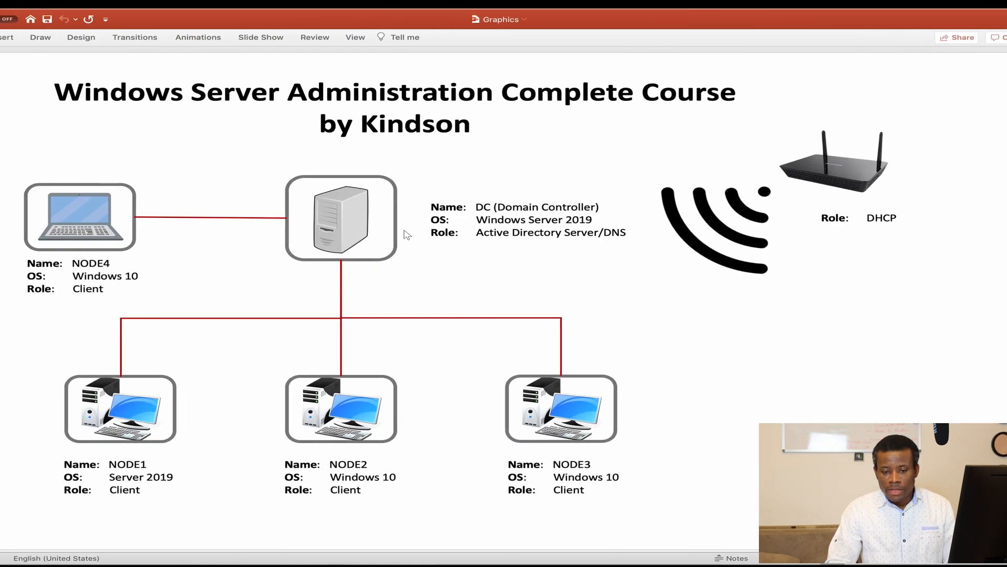
mouse_move(486, 12)
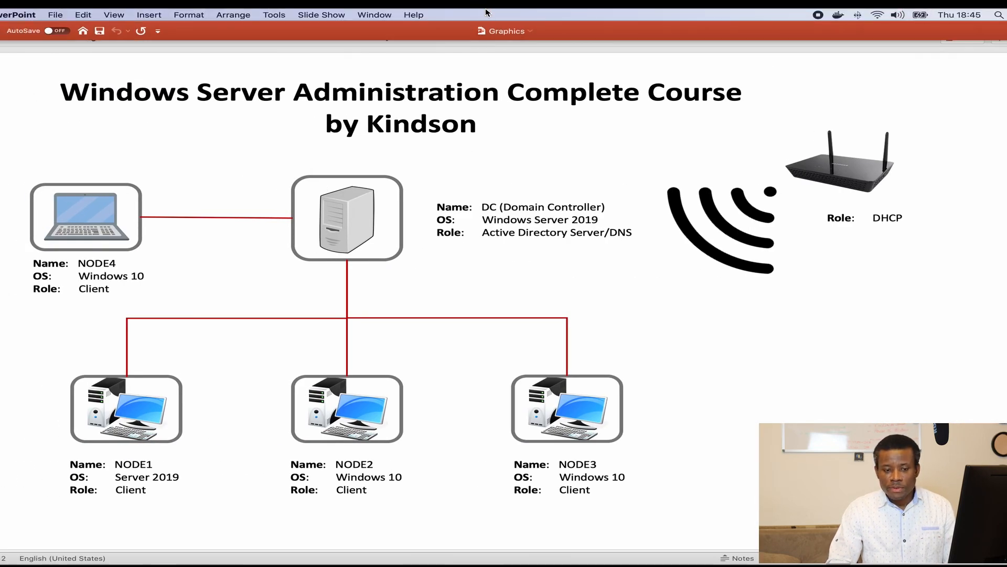
key(ctrl+Left)
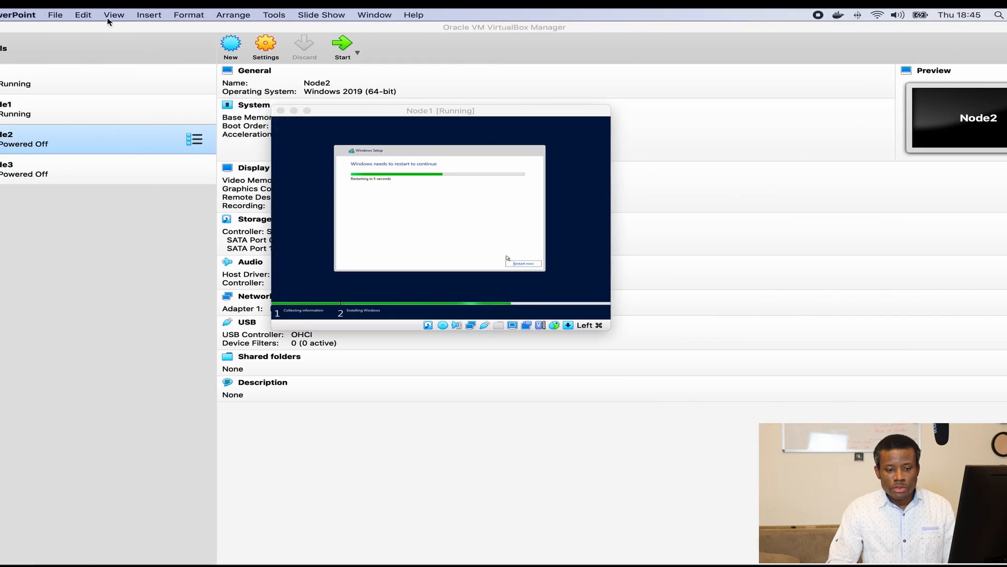
click(31, 15)
click(43, 130)
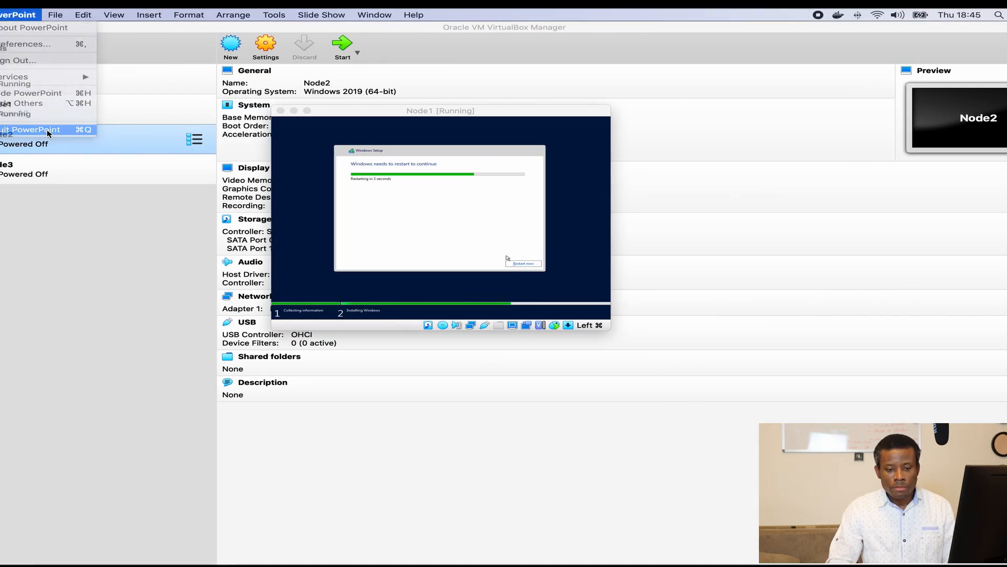
key(super+Tab)
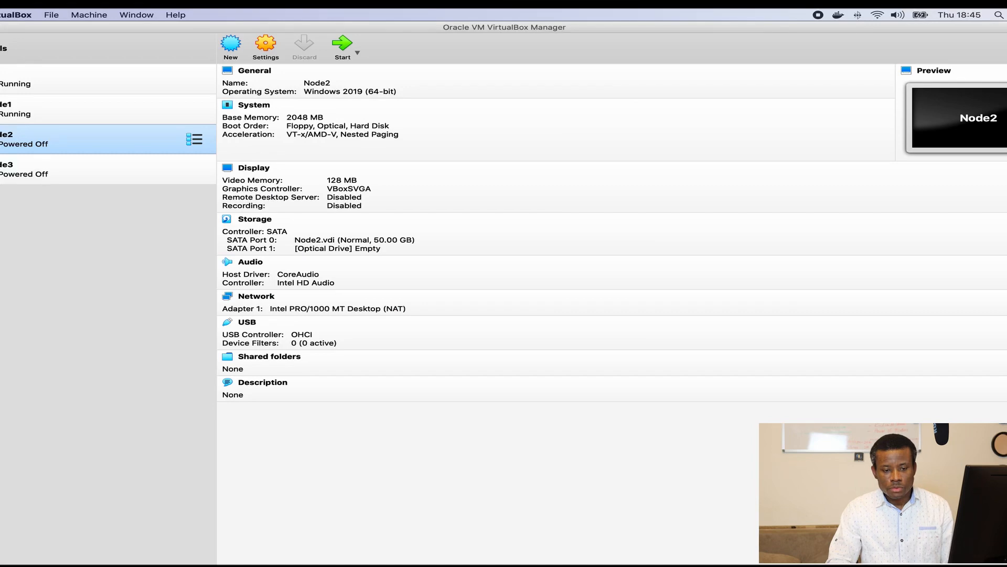
key(ctrl+Right)
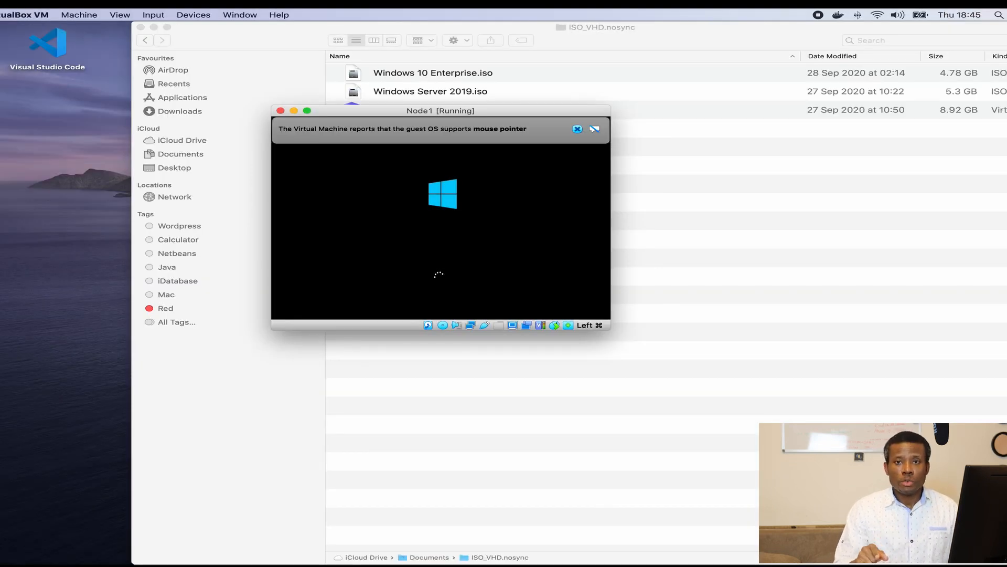
Step: Dismiss Node1's mouse-support notices, enlarge its window, and toggle Caps Lock before entering the password
click(577, 128)
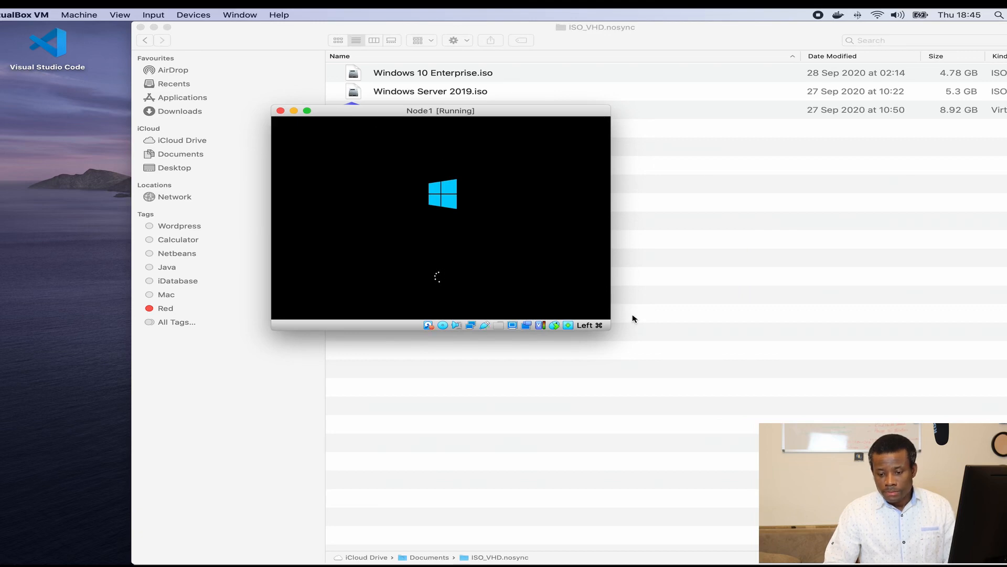
drag(609, 329, 810, 411)
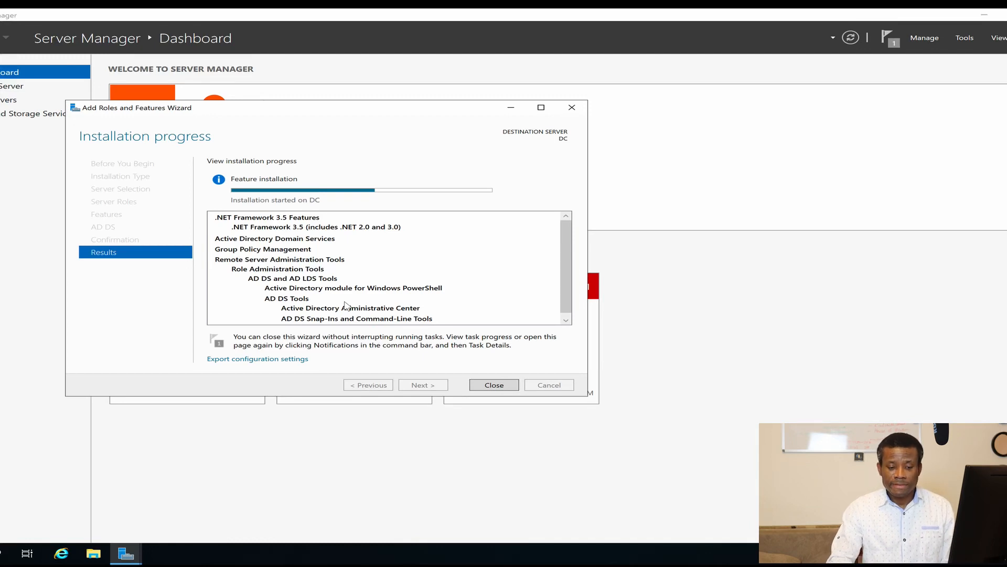
key(ctrl+Left)
key(ctrl+Left)
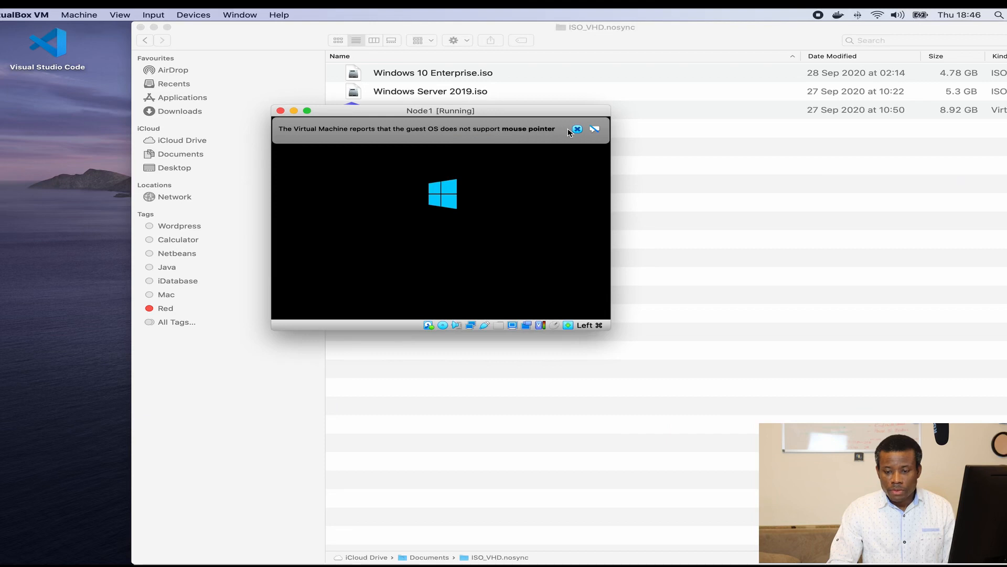
click(577, 130)
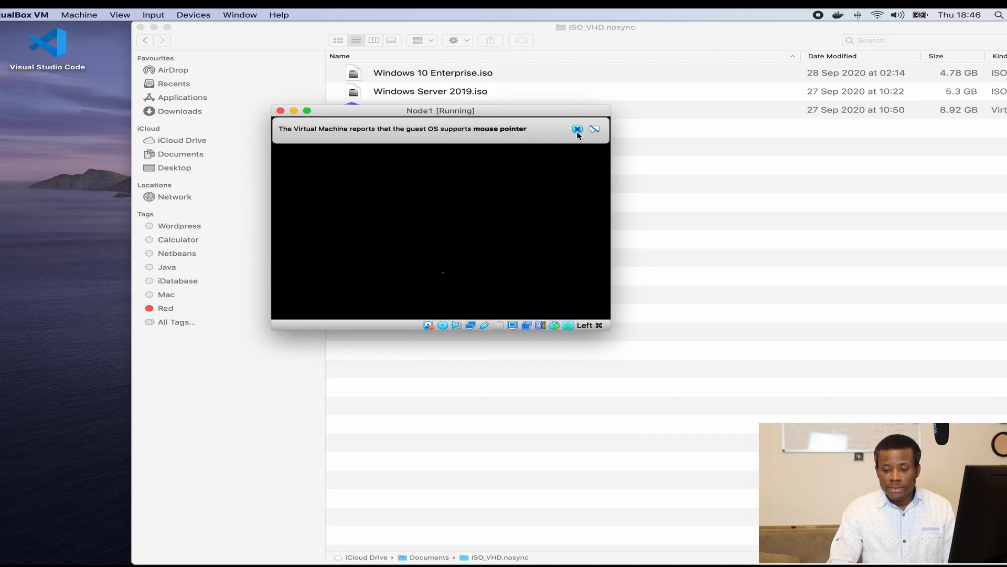
click(577, 129)
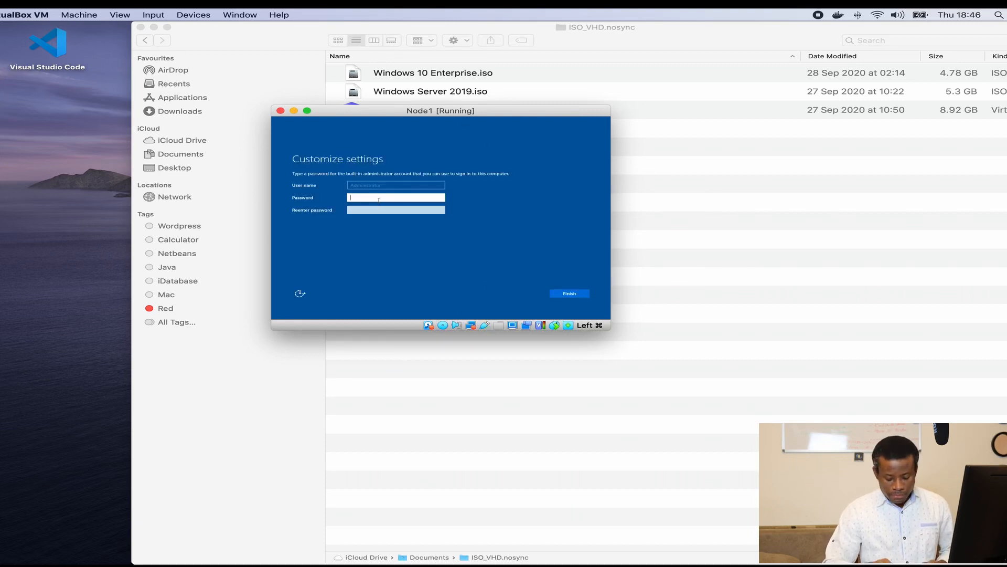
key(Caps_Lock)
key(Caps_Lock)
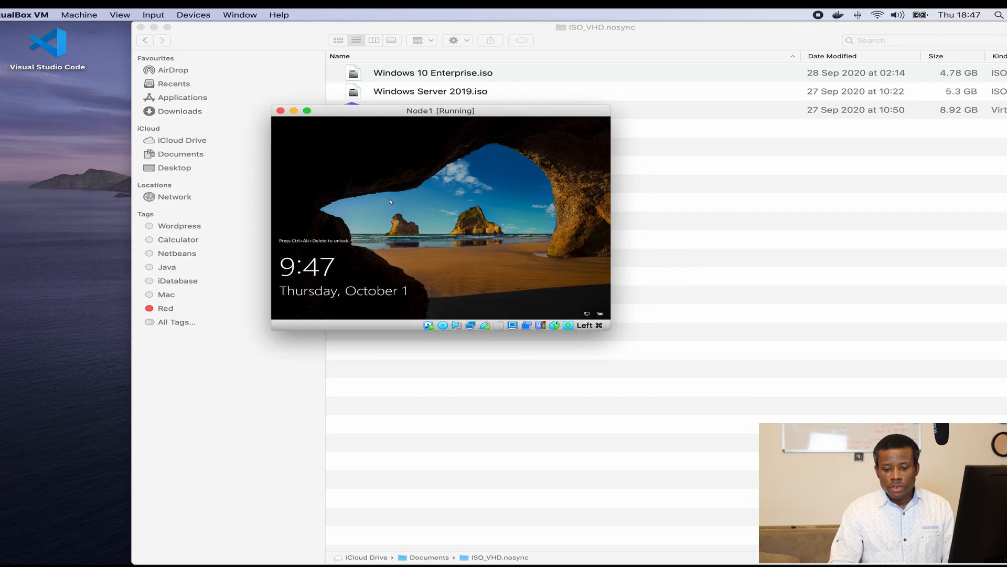
Step: Send Ctrl-Alt-Del to Node1 and sign in with the Administrator password
click(157, 15)
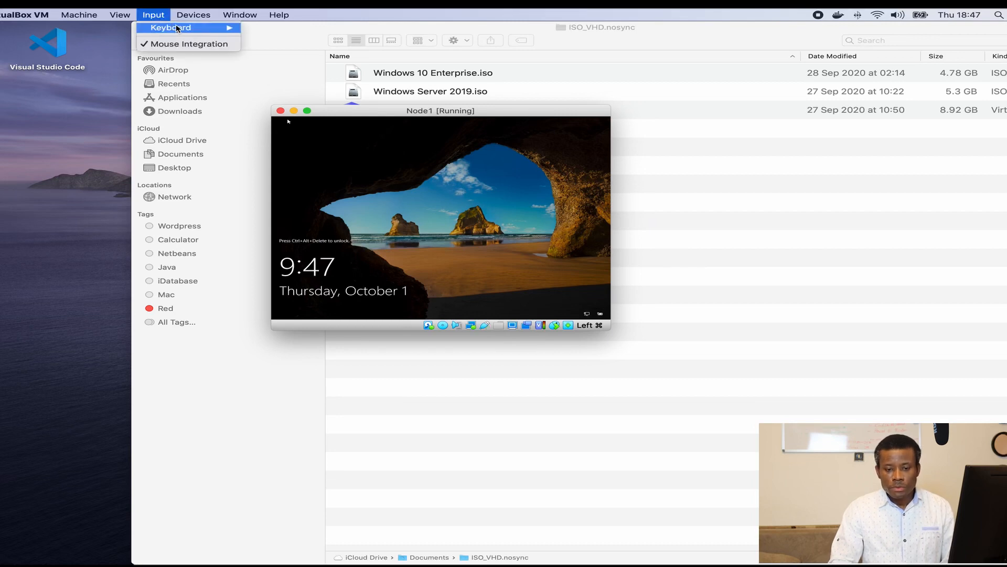
mouse_move(177, 29)
click(297, 58)
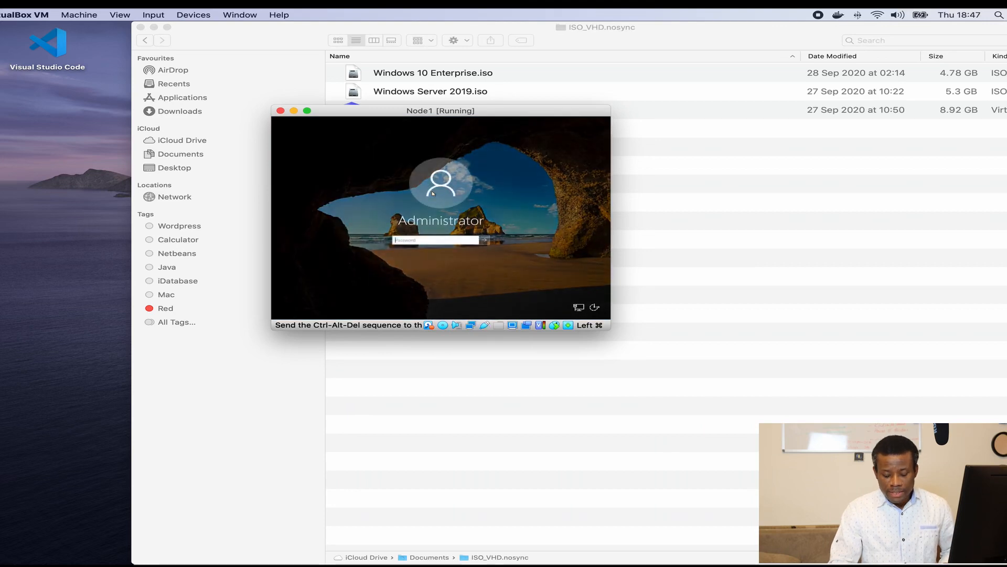
text(•••)
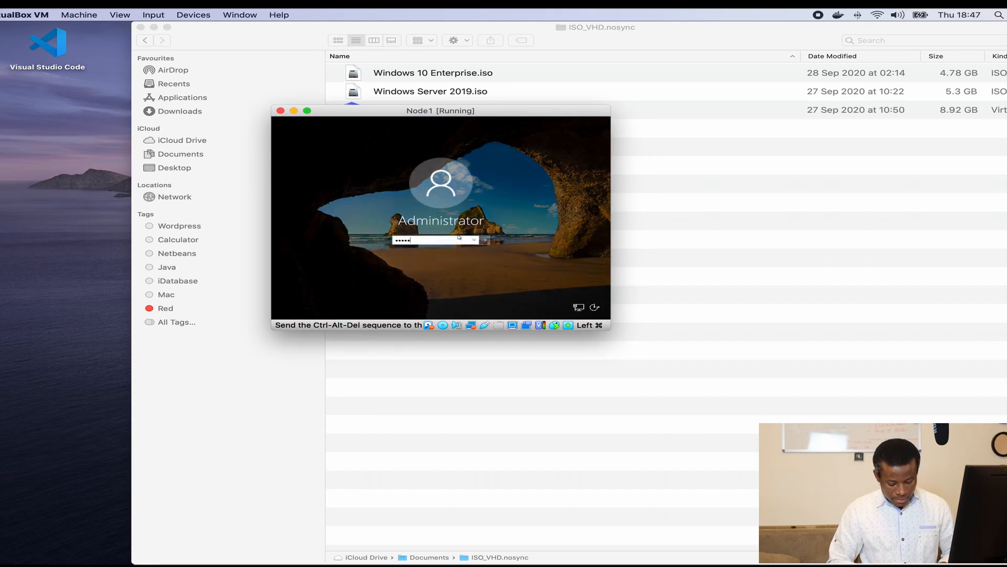
text(••••••)
key(Return)
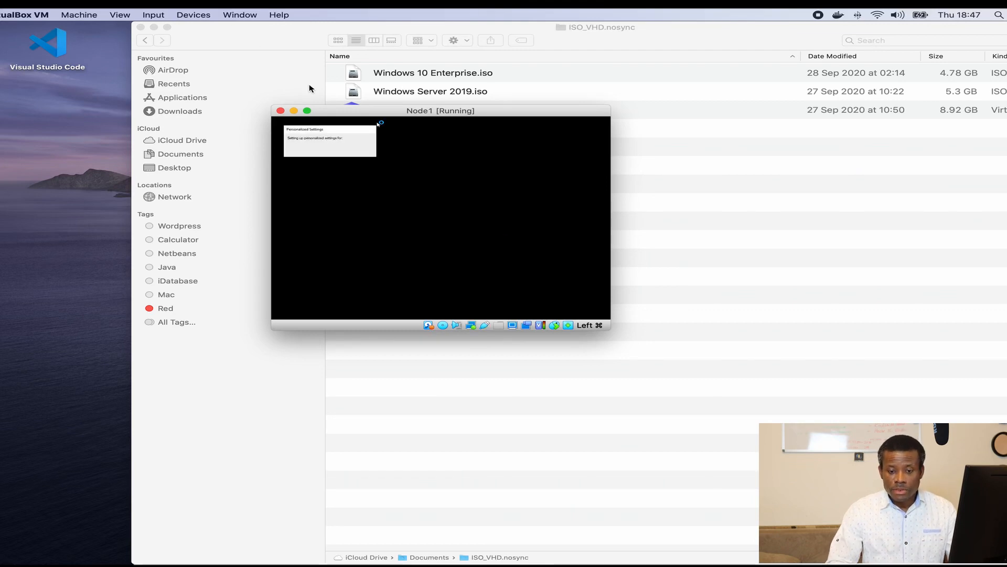
Step: Insert the VBoxGuestAdditions.iso into Node1, run the Guest Additions setup, and finish with a restart
click(202, 15)
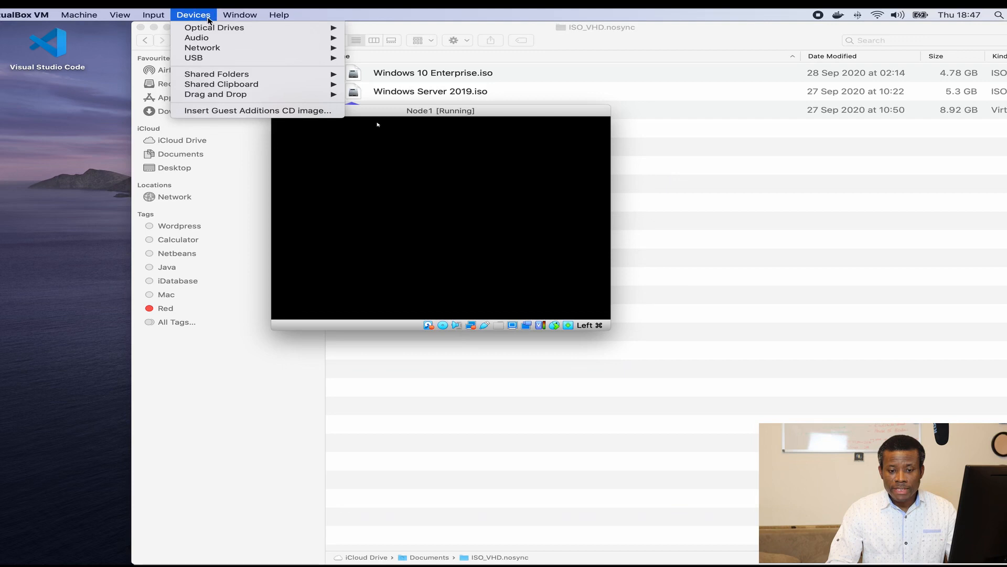
mouse_move(215, 28)
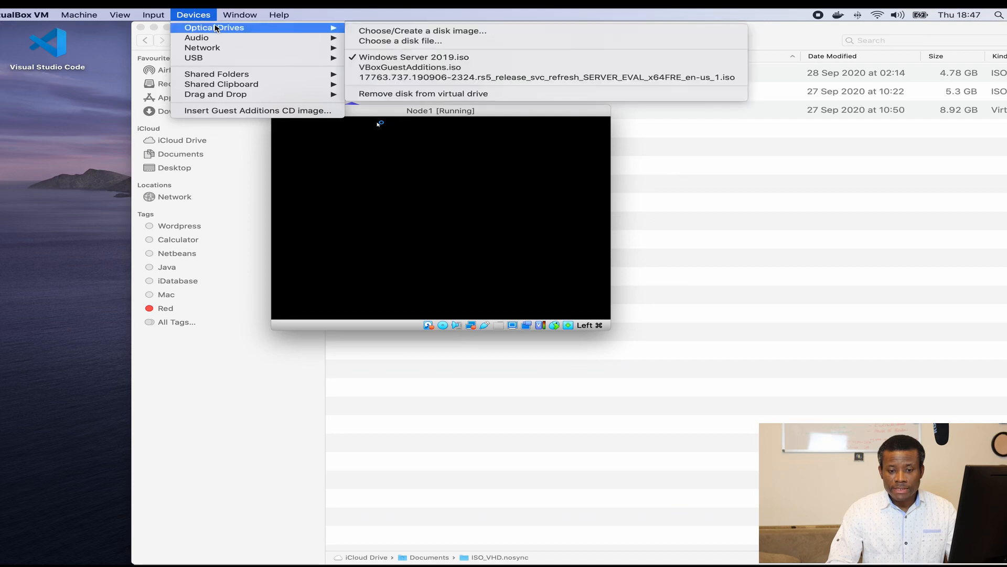
click(395, 69)
click(194, 16)
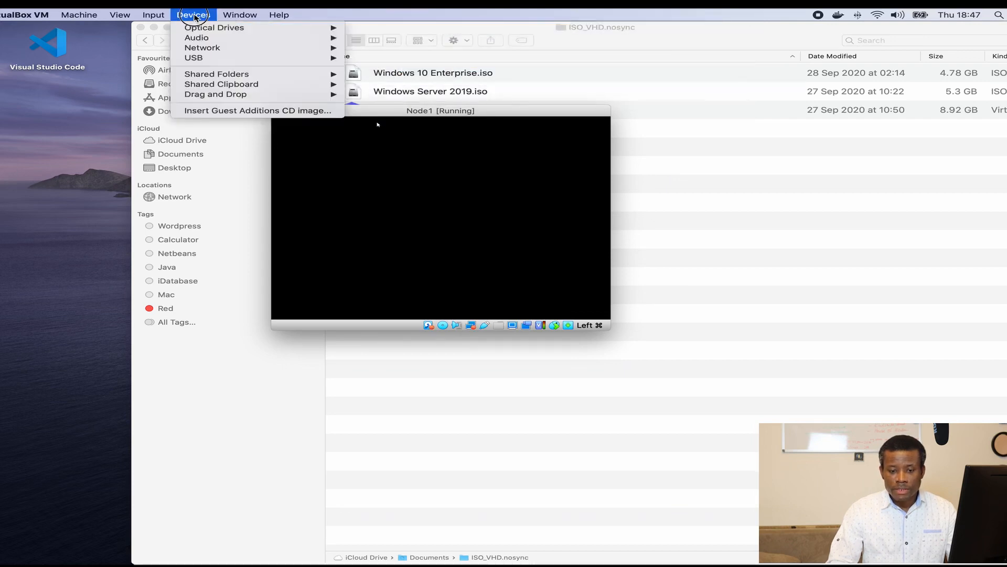
click(245, 111)
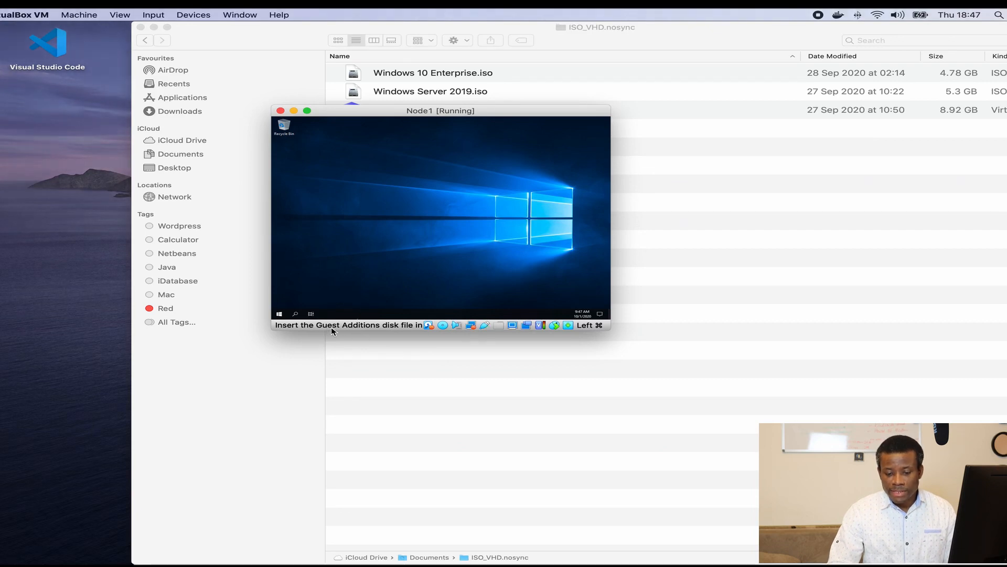
click(192, 16)
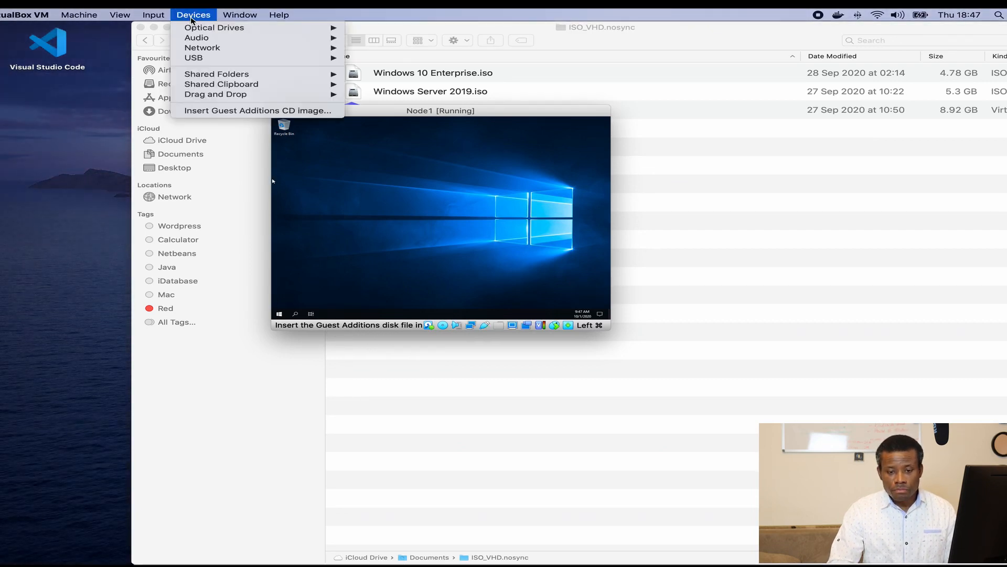
click(241, 112)
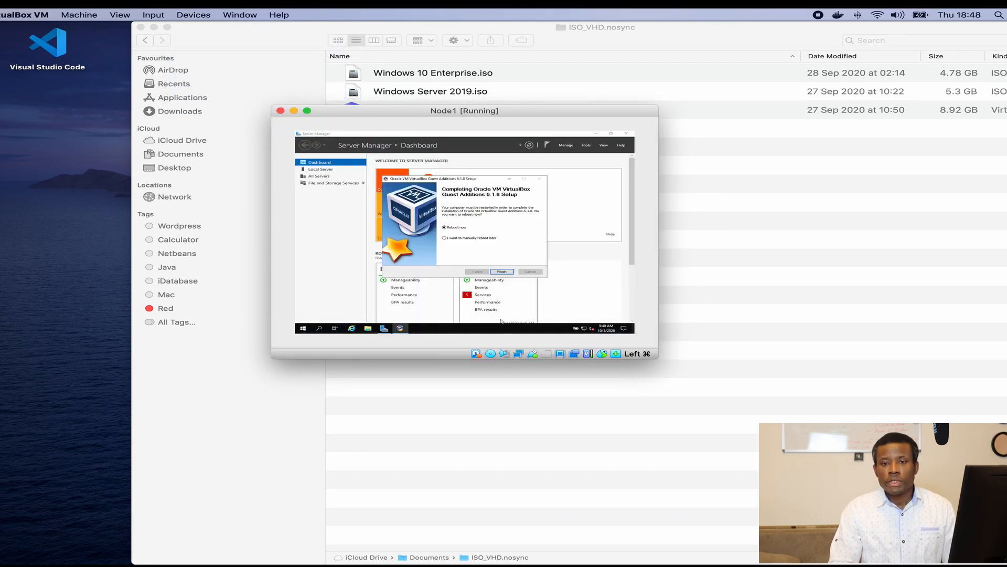
click(497, 273)
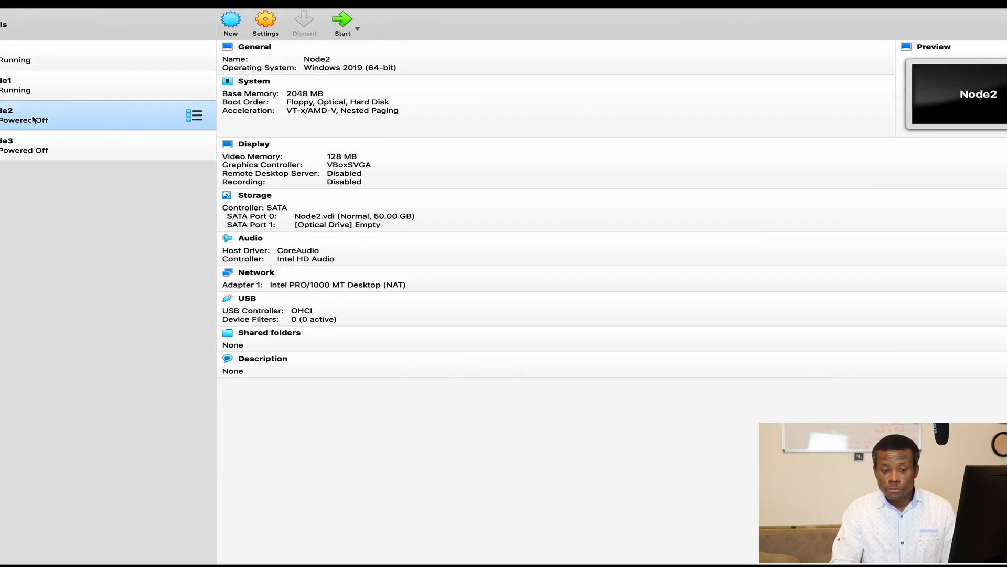
Step: Start Node2 from the Windows Server 2019.iso startup disk, then make the Node1 window full screen
click(342, 24)
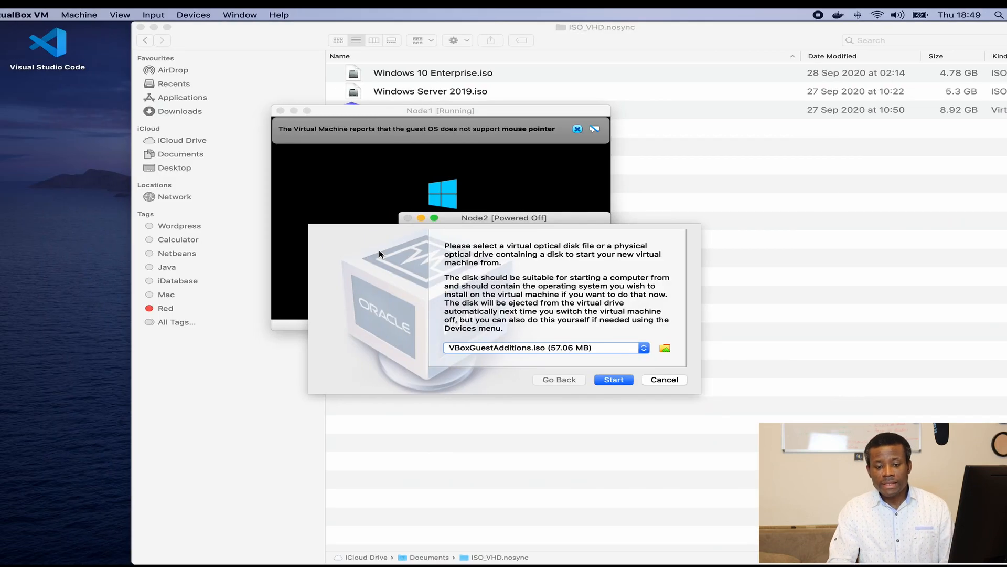
click(664, 347)
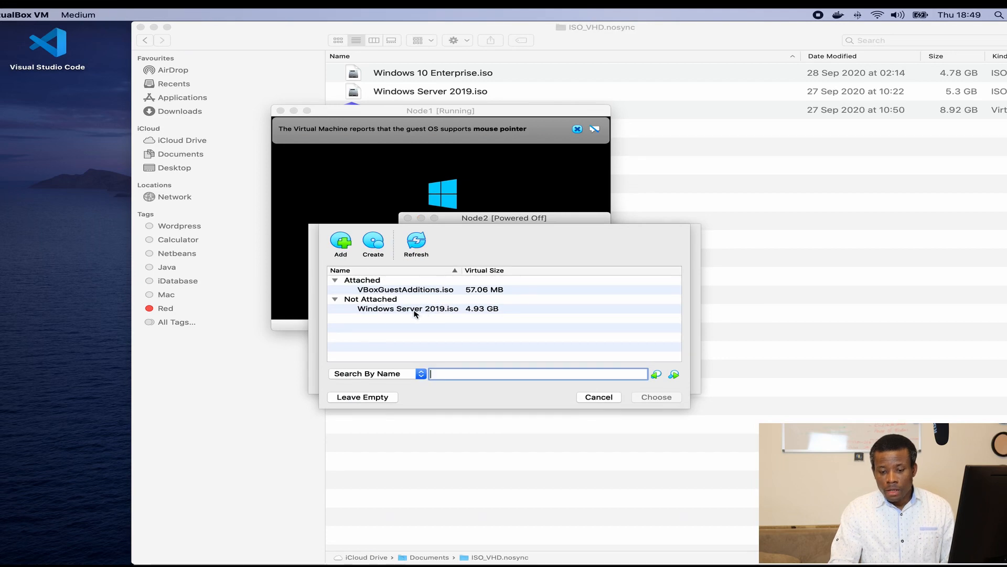
click(418, 309)
click(679, 397)
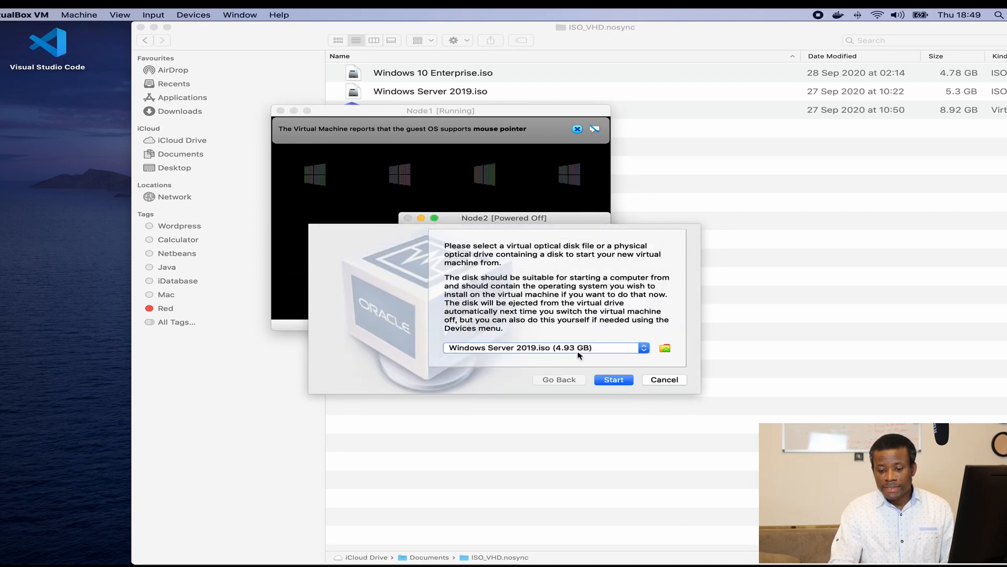
click(615, 382)
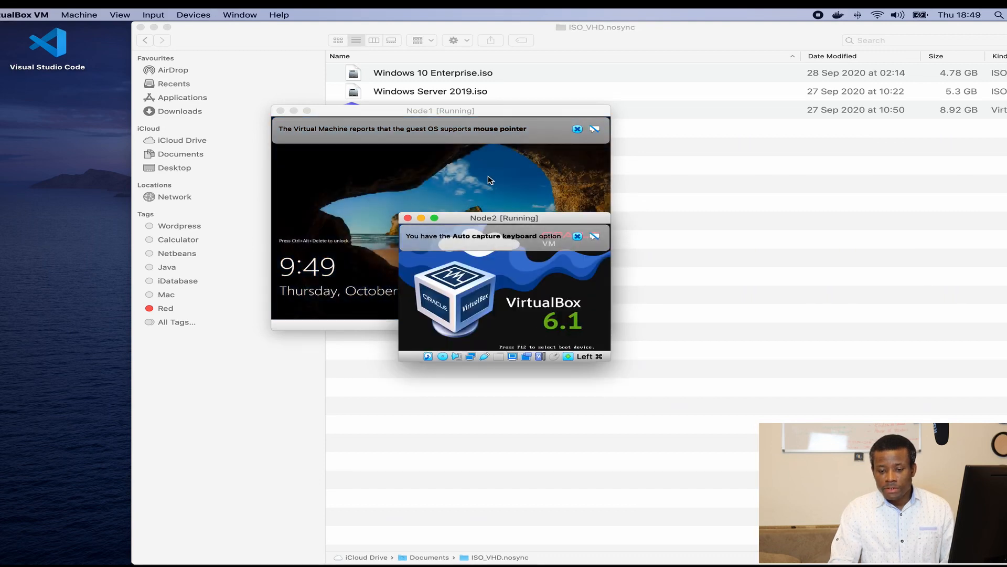
click(469, 126)
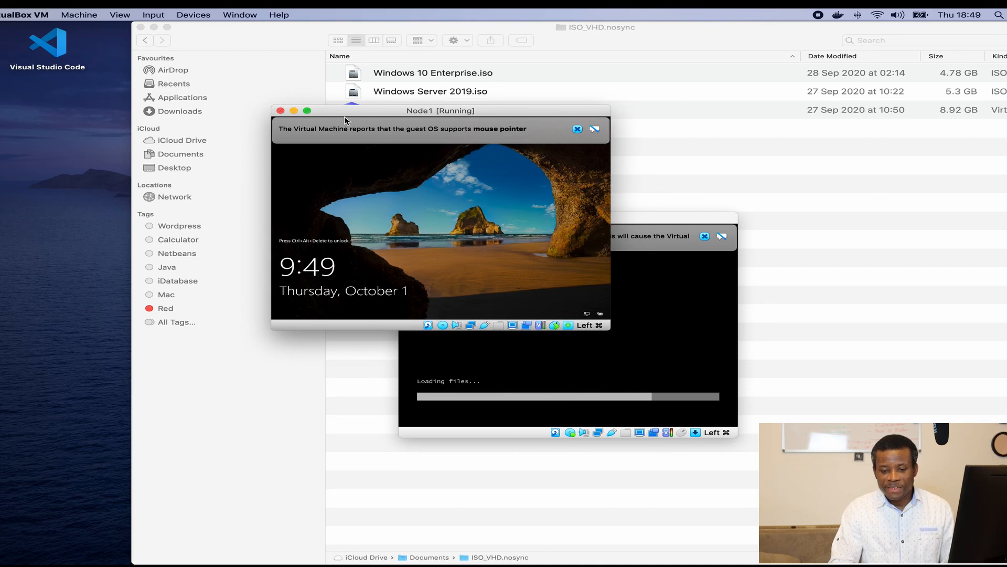
click(308, 112)
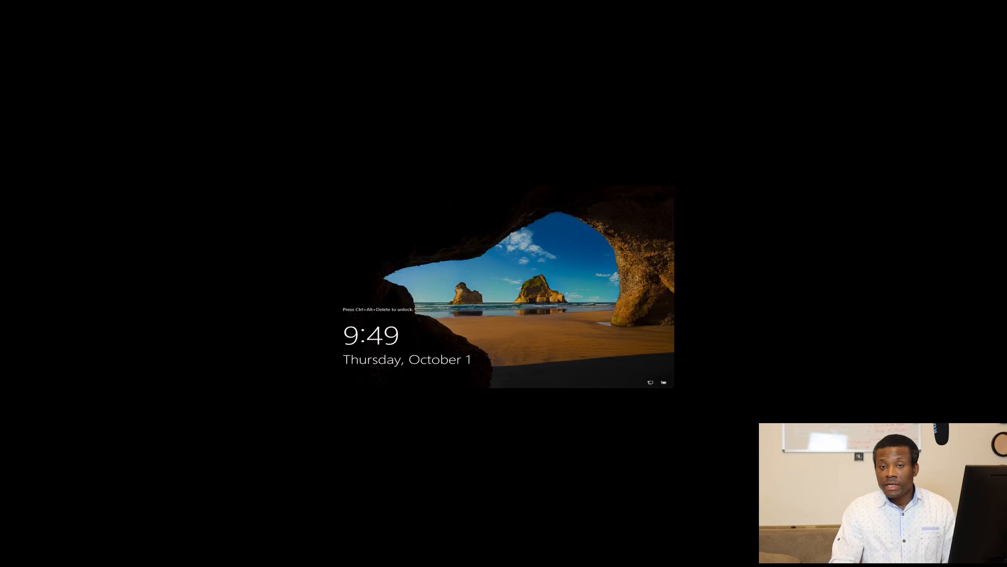
Step: Send Ctrl-Alt-Del to Node1, sign in, and scale its display to fill the screen
mouse_move(388, 11)
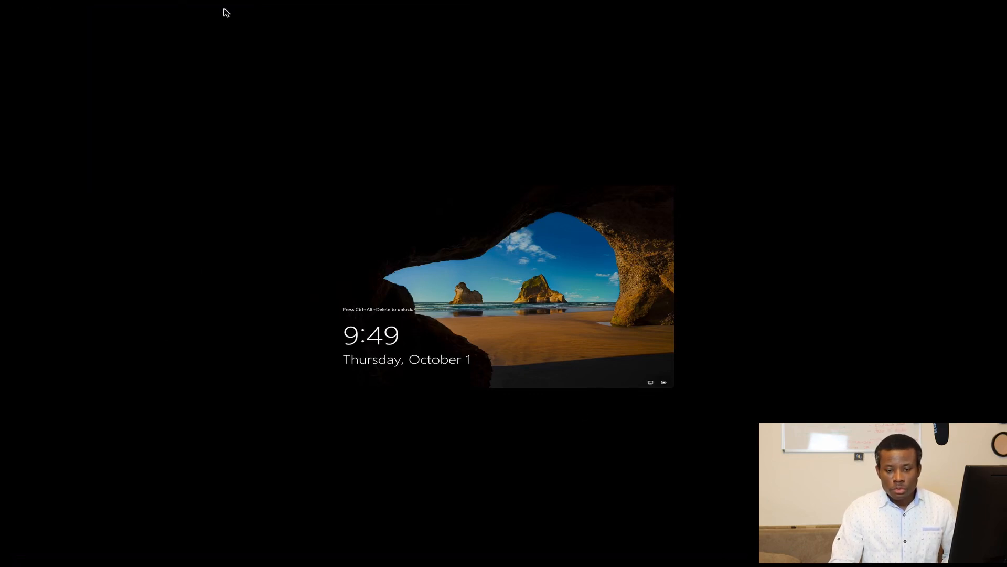
click(163, 16)
mouse_move(177, 33)
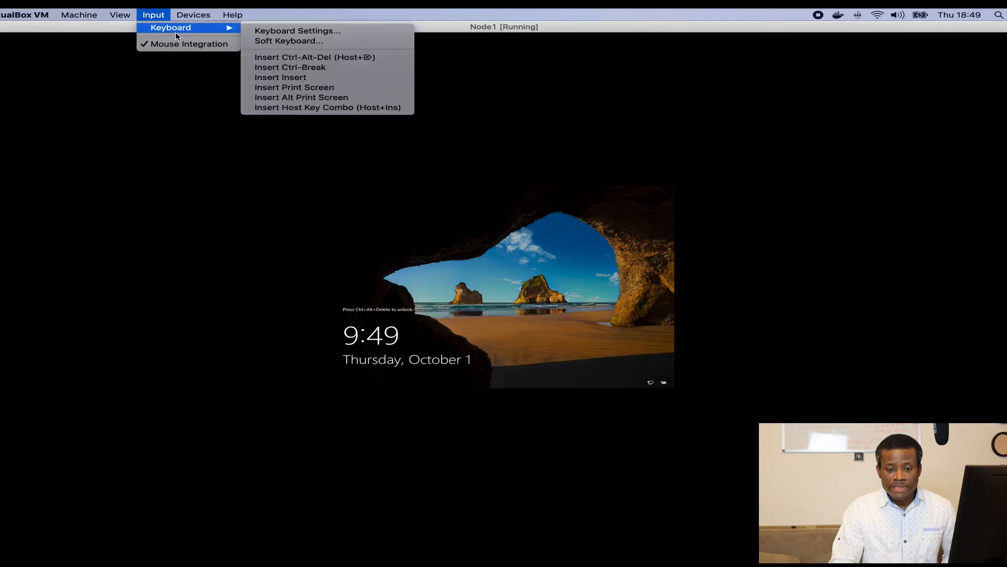
click(312, 57)
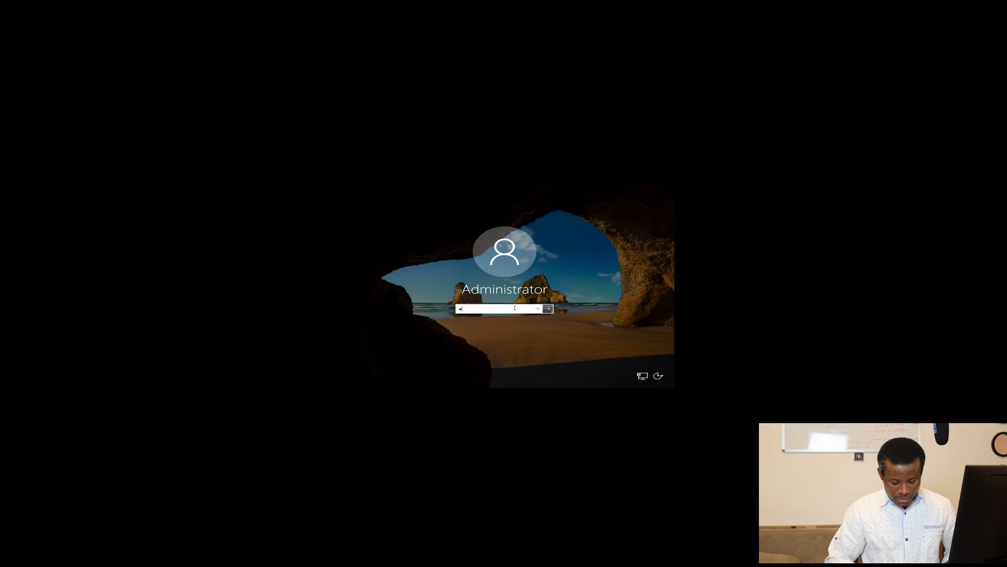
text(•)
key(Return)
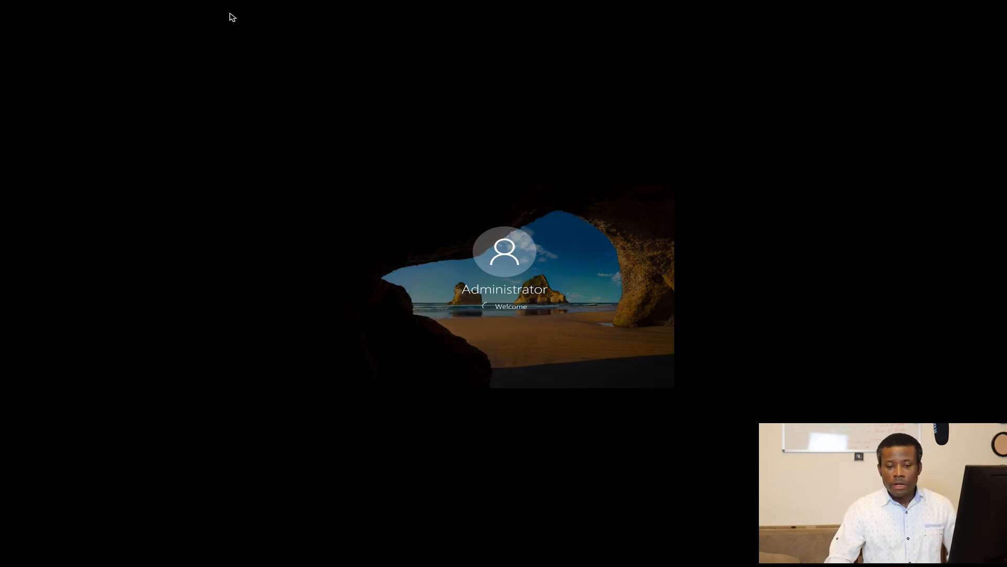
mouse_move(223, 12)
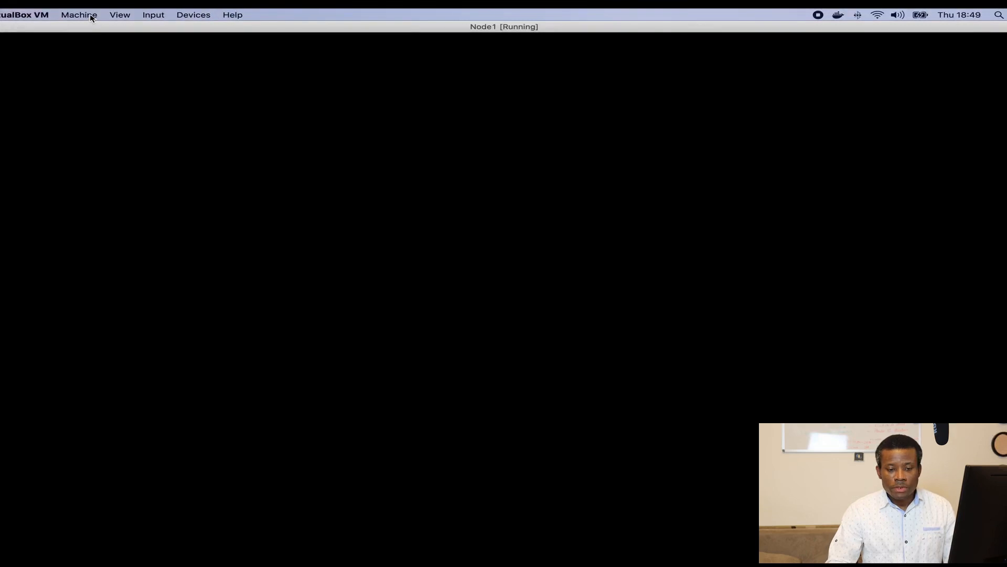
click(119, 14)
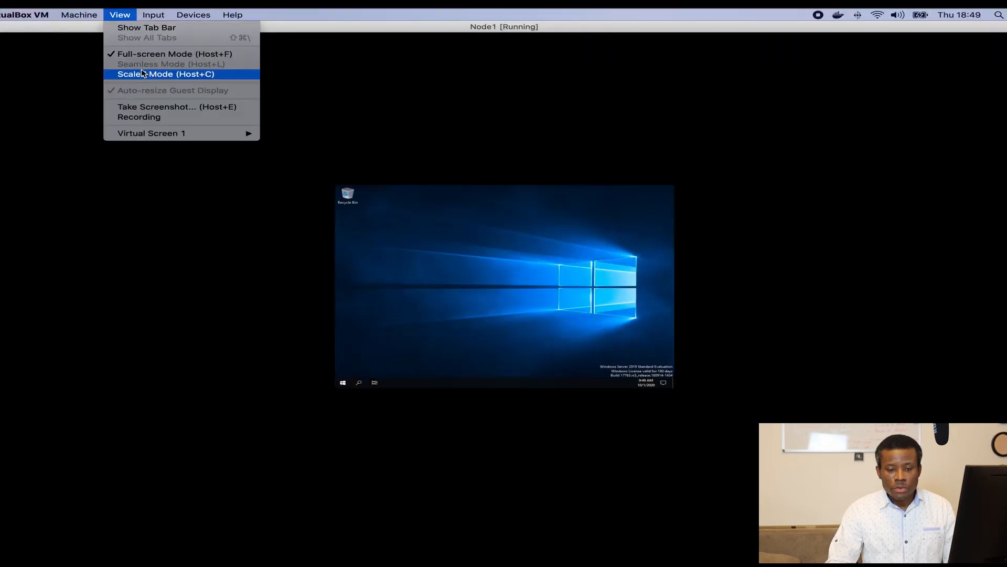
click(437, 138)
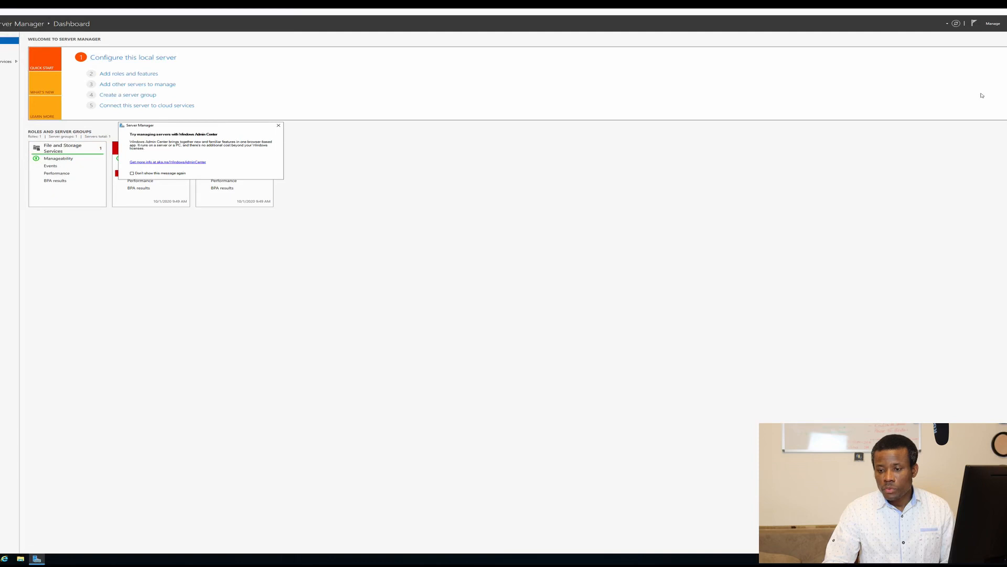
Step: Minimize Server Manager, set the desktop's text and app scaling to 200%, and close Settings
click(1004, 14)
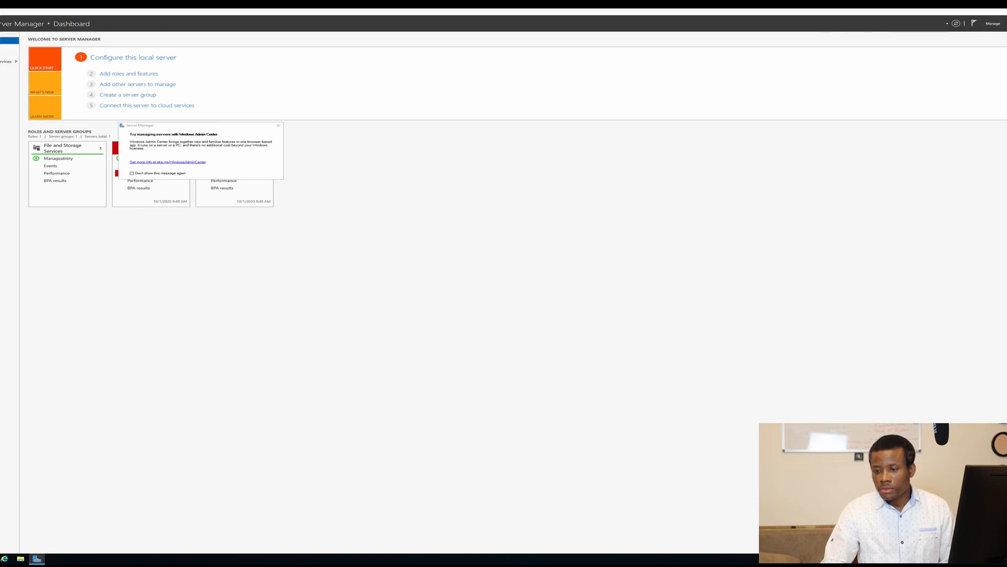
click(1006, 11)
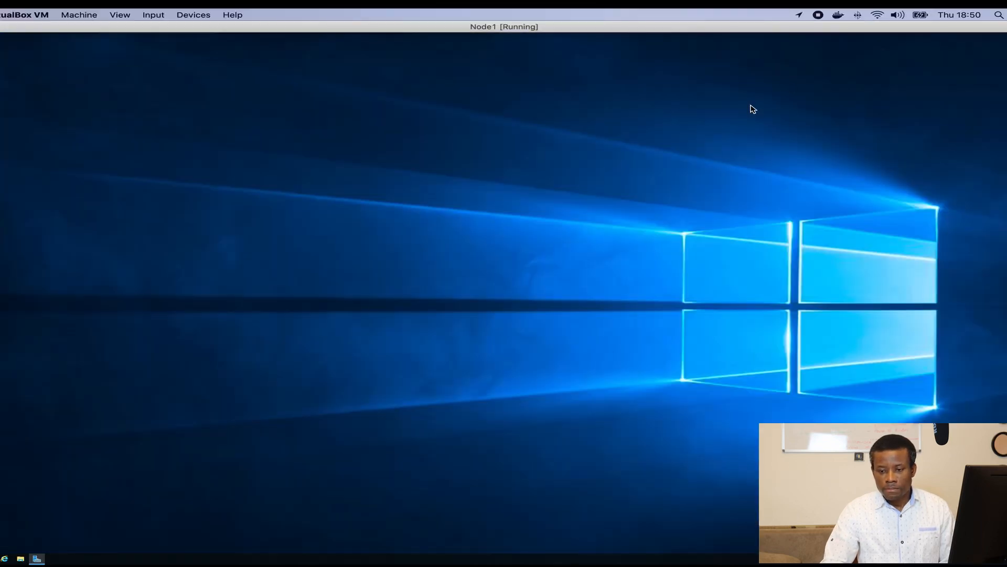
right_click(382, 224)
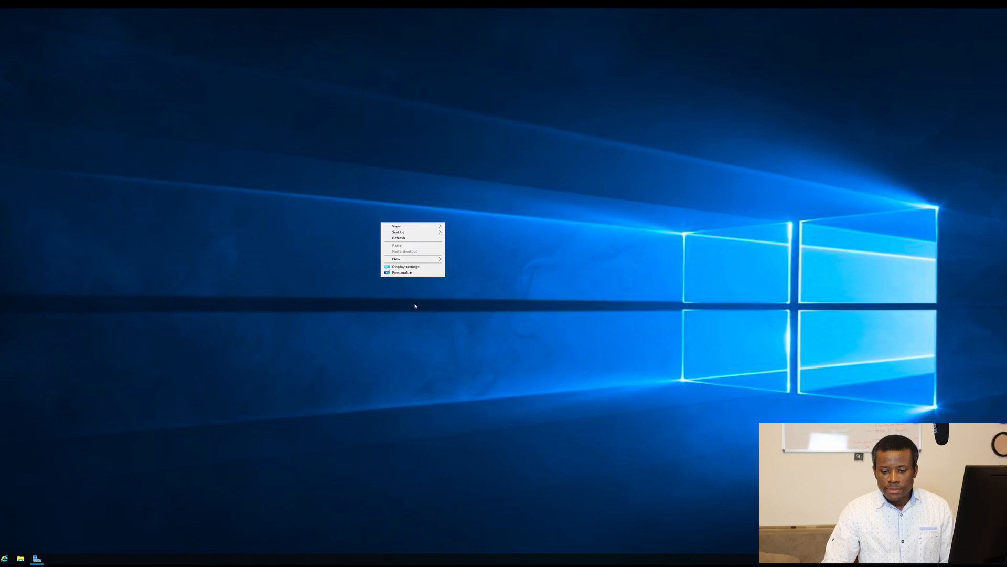
click(411, 271)
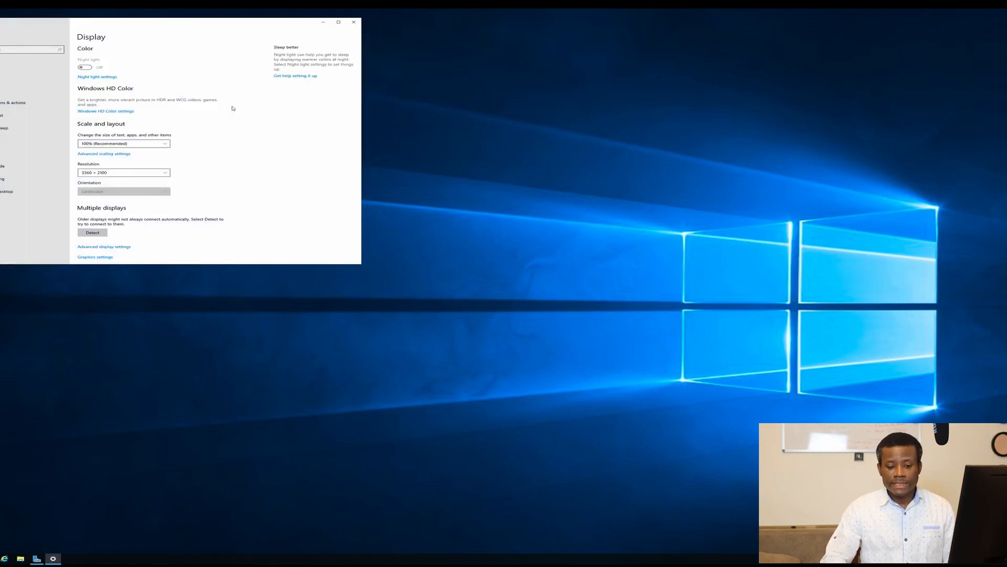
click(159, 143)
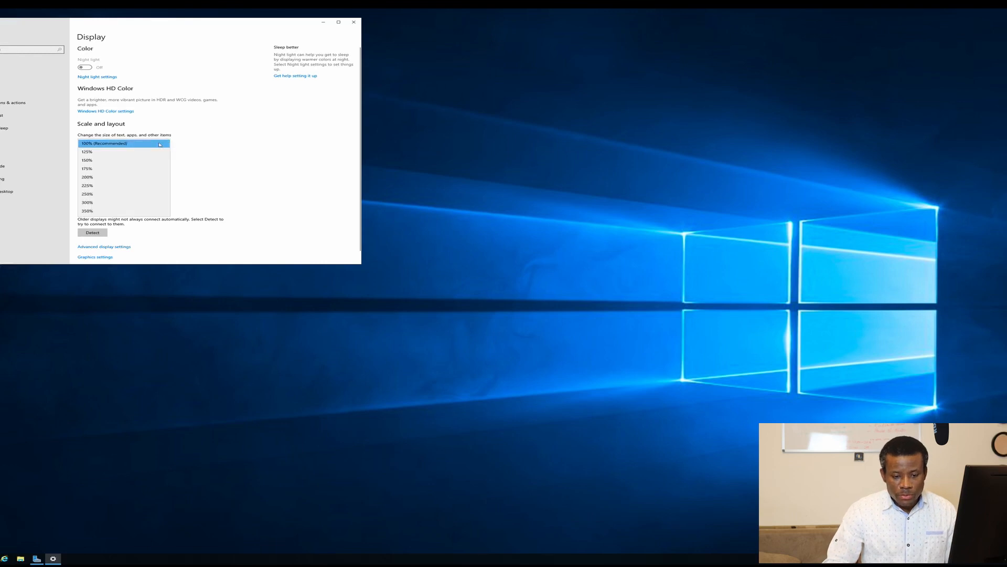
click(93, 177)
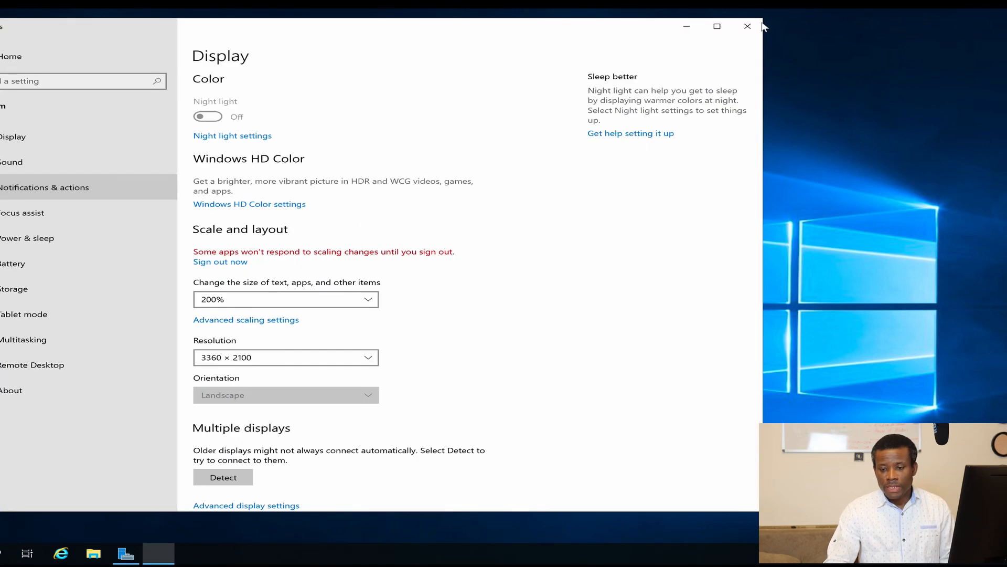
click(749, 27)
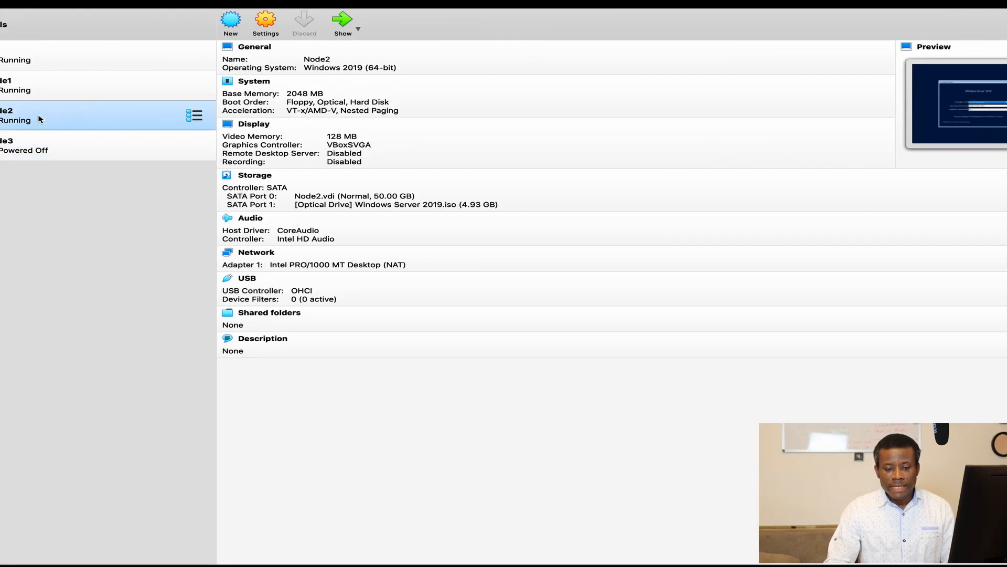
Step: Change Node2's network adapter from NAT to Bridged Adapter on Wi-Fi and confirm
click(265, 21)
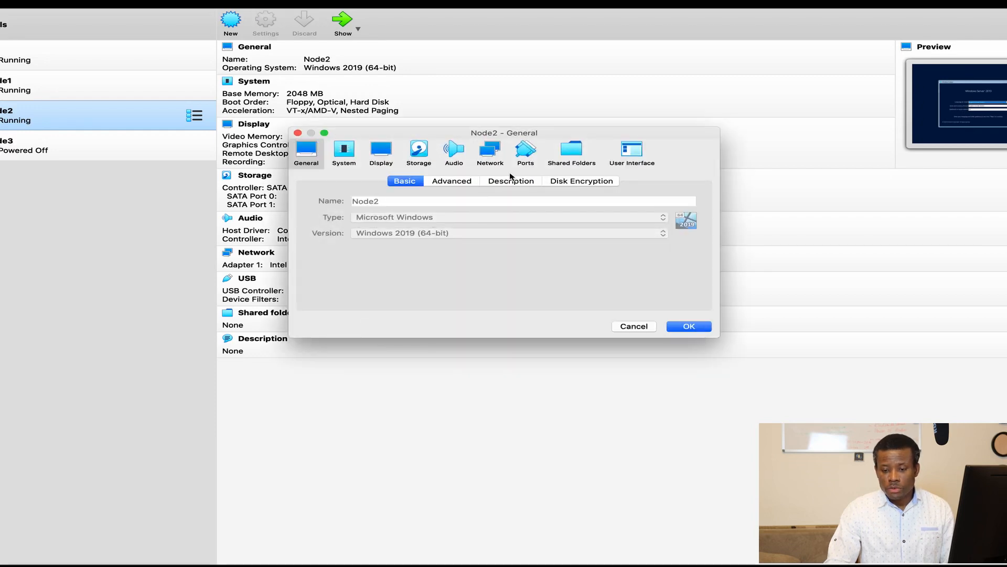
click(490, 152)
click(488, 215)
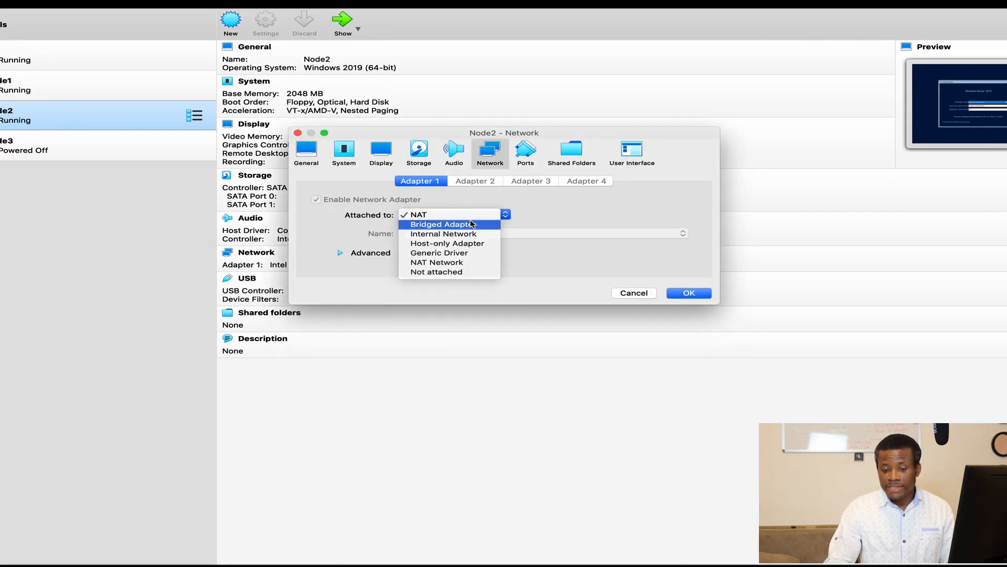
click(471, 224)
click(686, 295)
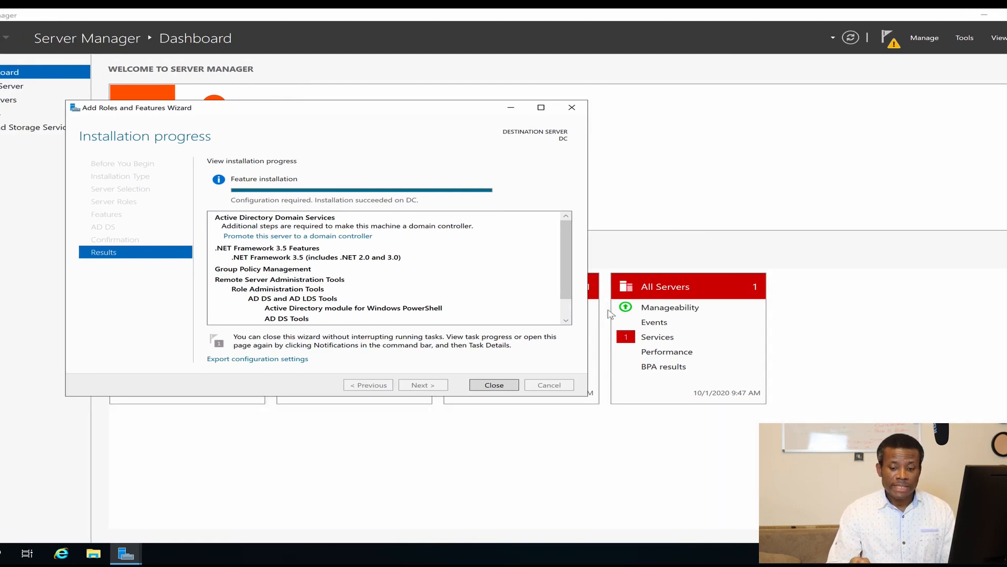
Step: Close the roles wizard and restart the DC with a Planned shutdown reason
click(500, 387)
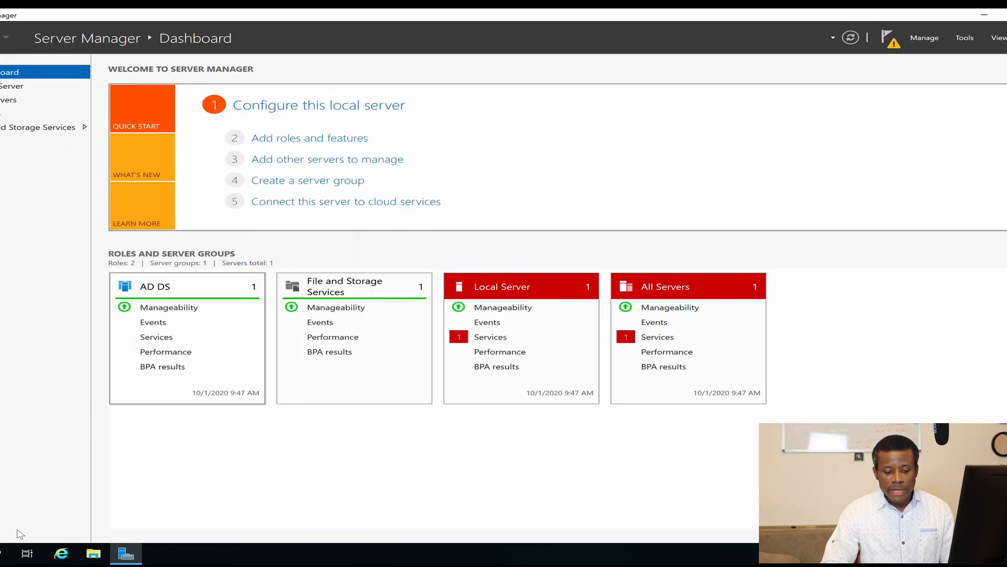
click(0, 553)
click(0, 554)
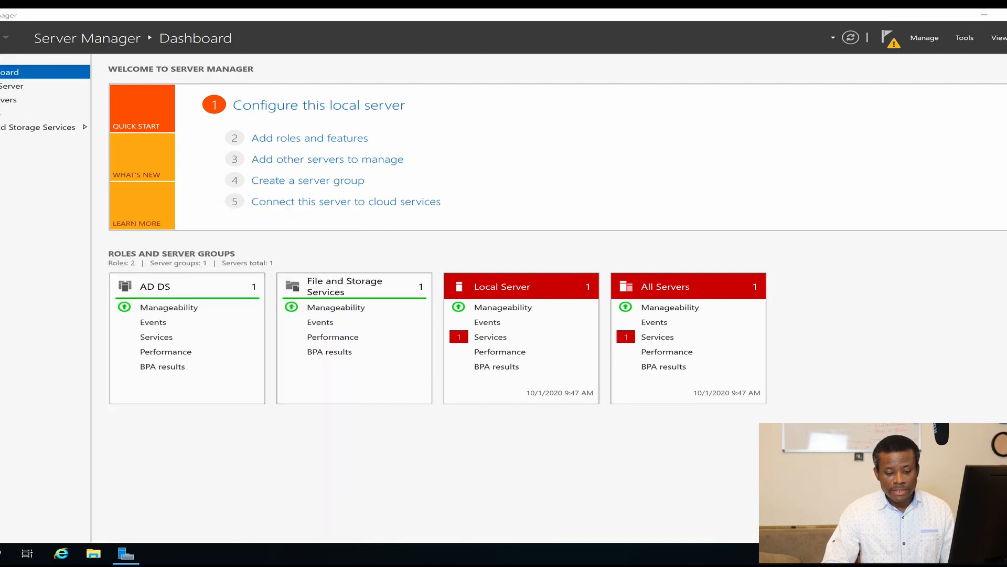
click(1, 554)
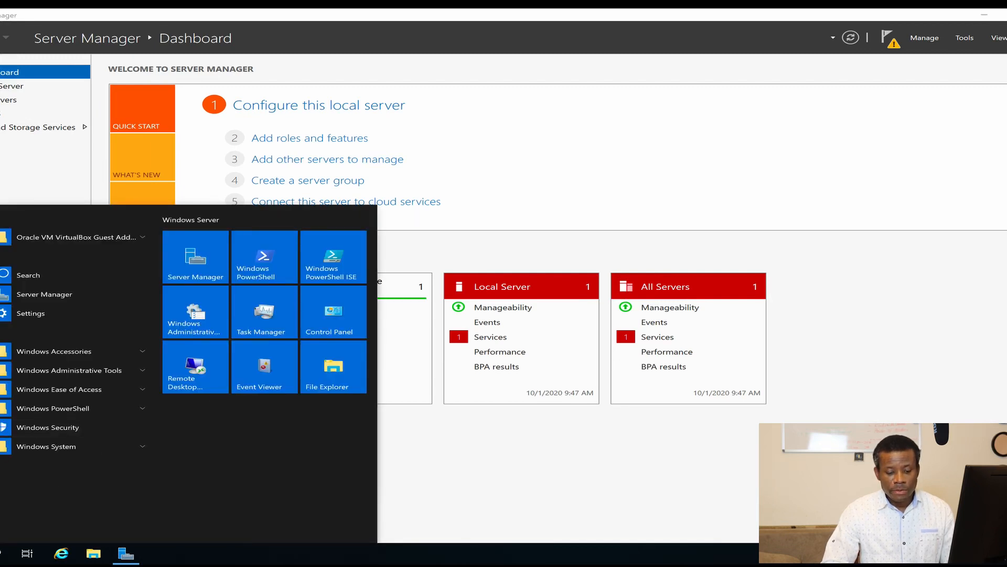
click(0, 529)
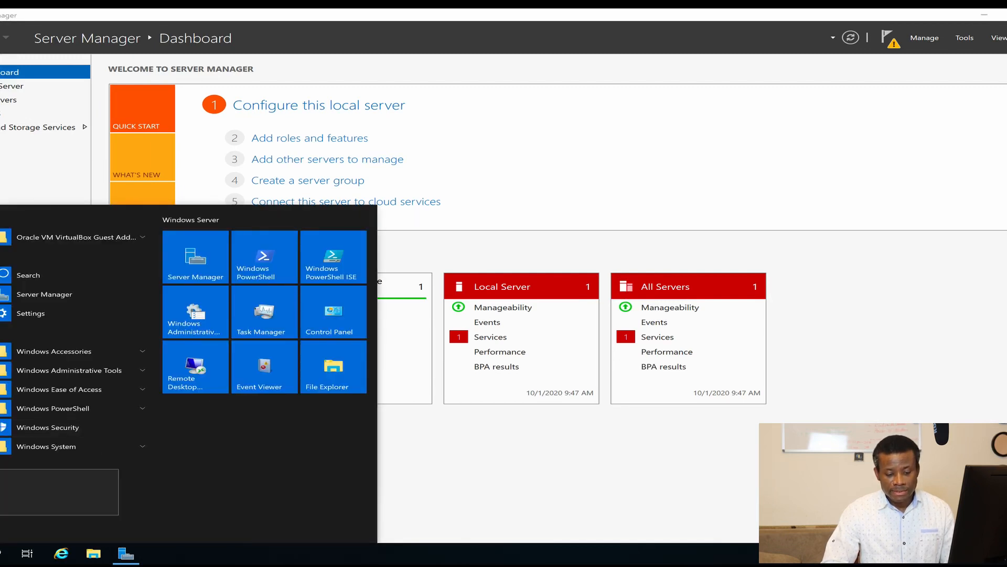
click(0, 499)
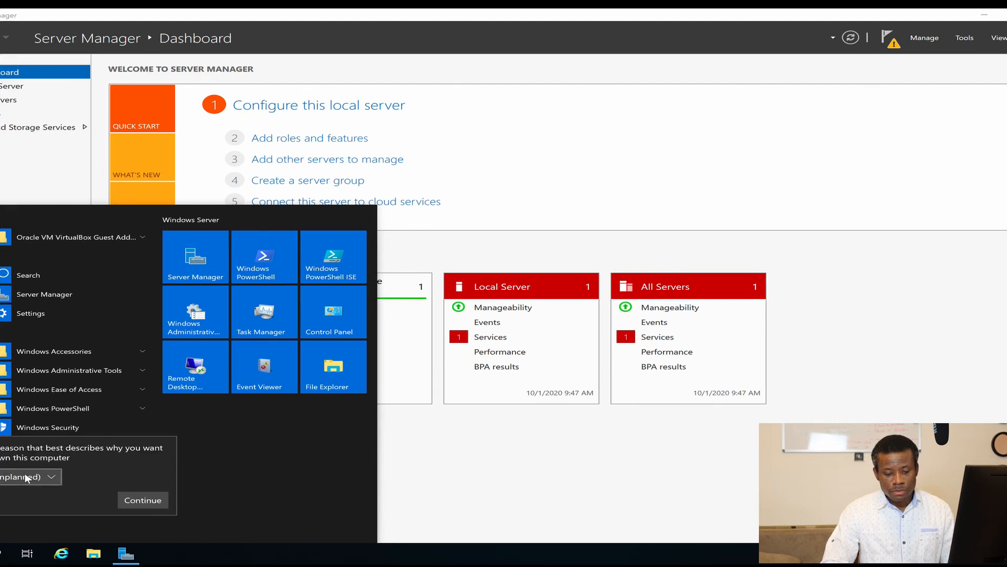
click(46, 477)
click(20, 414)
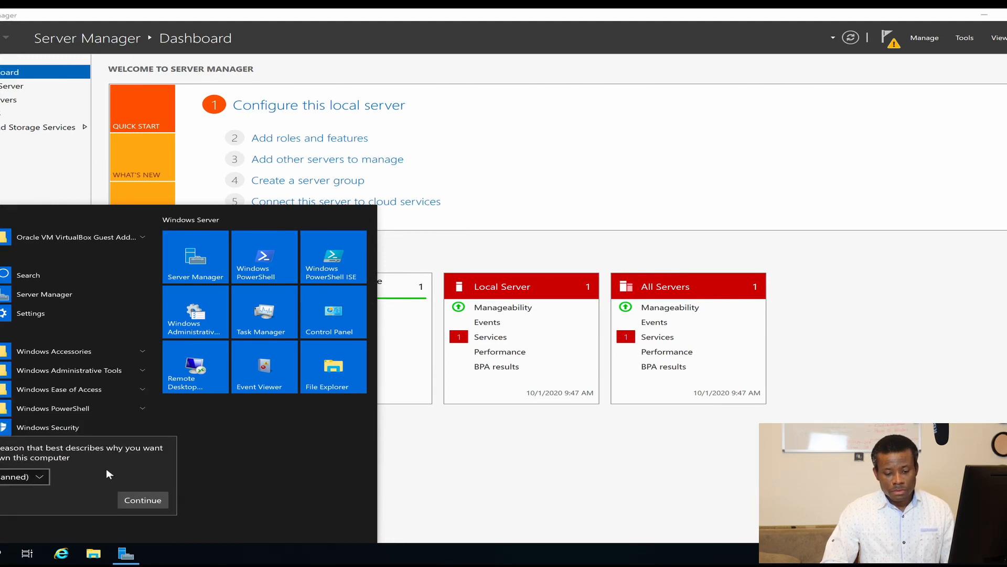
click(148, 499)
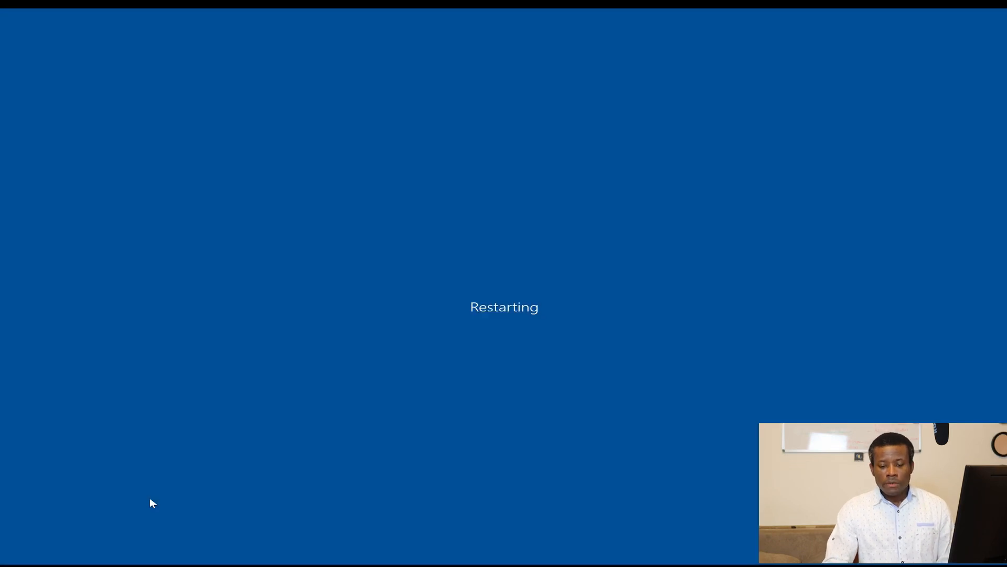
Step: Switch desktop spaces over to Node2's Windows Server 2019 Setup window
key(ctrl+Left)
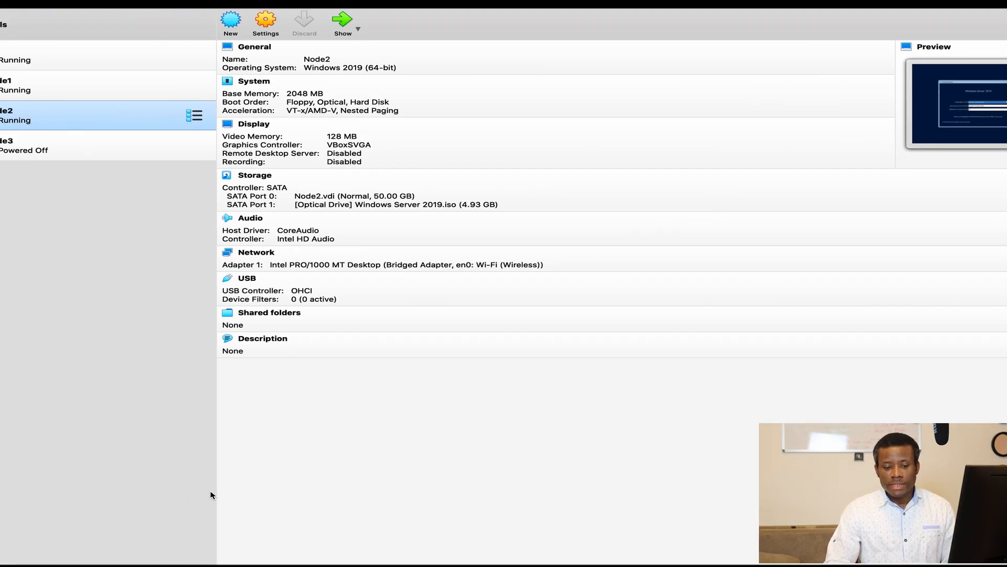
key(ctrl+Right)
key(ctrl+Left)
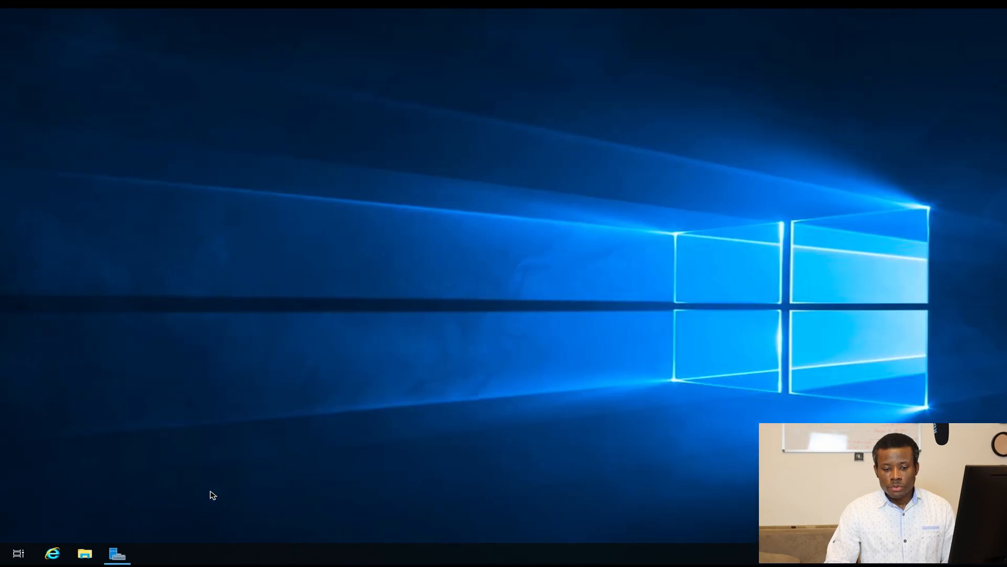
key(ctrl+Left)
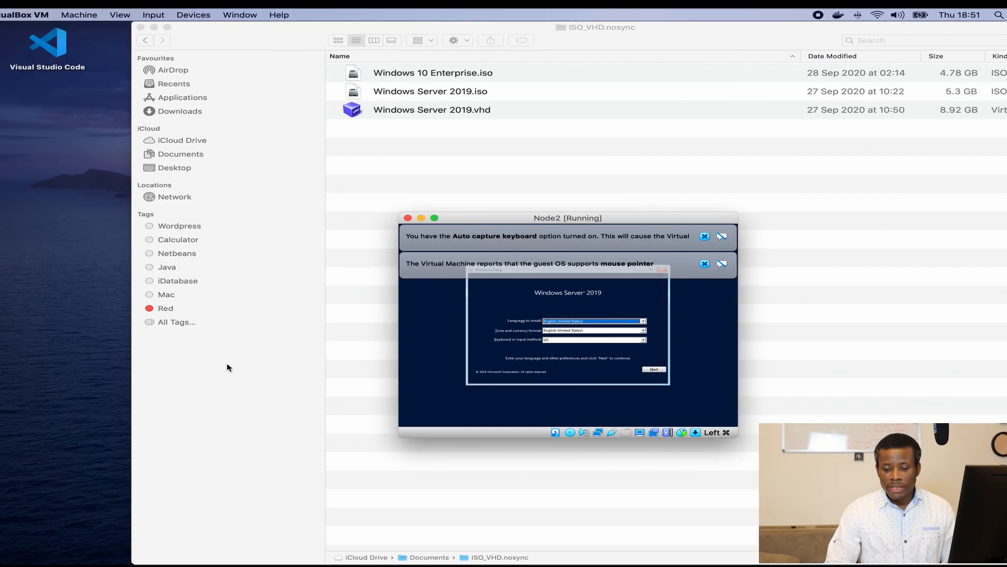
Step: Accept the language settings, choose Install now, and dismiss the mouse and keyboard notices
click(656, 370)
click(575, 326)
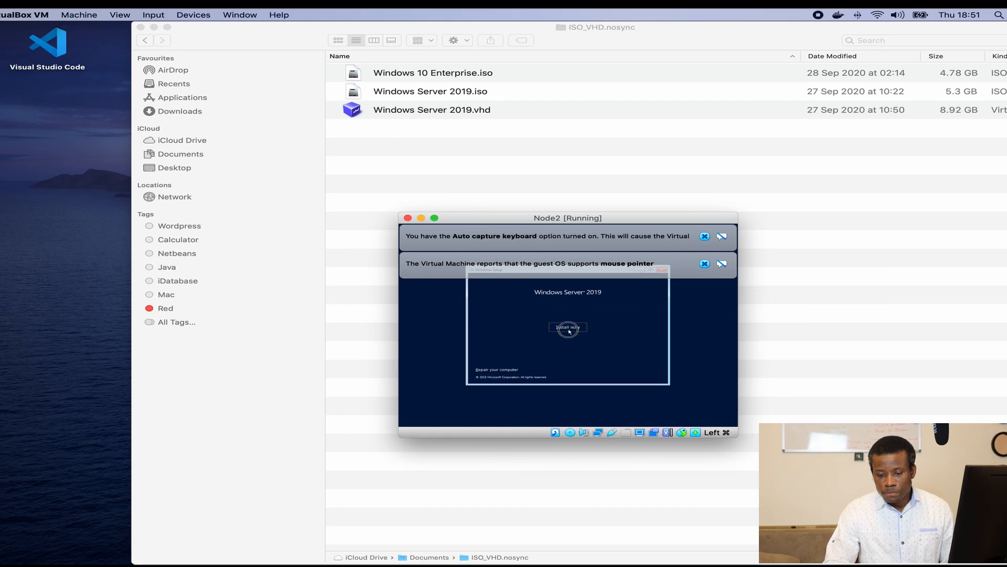
click(705, 263)
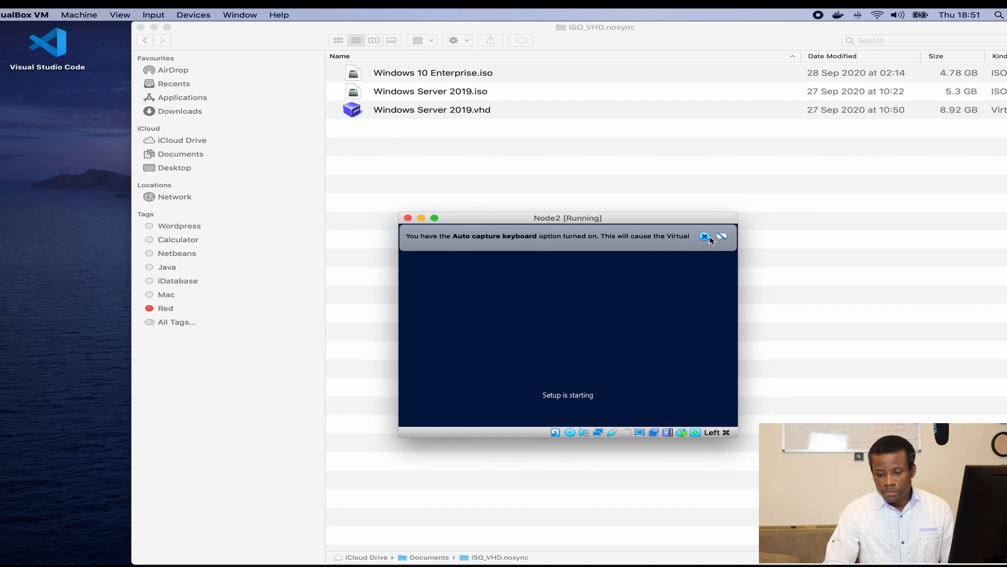
click(704, 237)
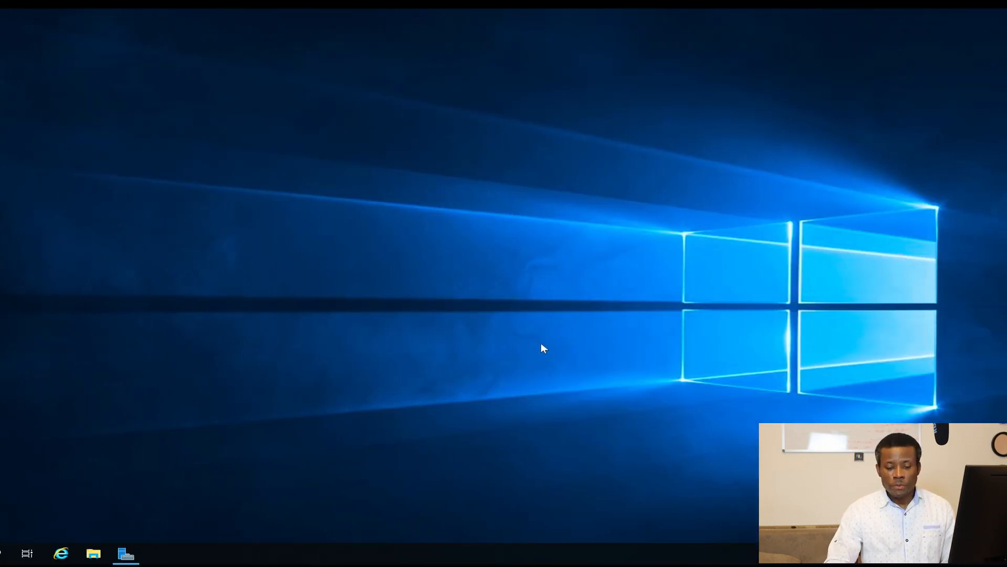
Step: Pick Standard Evaluation (Desktop Experience), accept the license, and install onto the unallocated 50 GB drive
key(ctrl+Left)
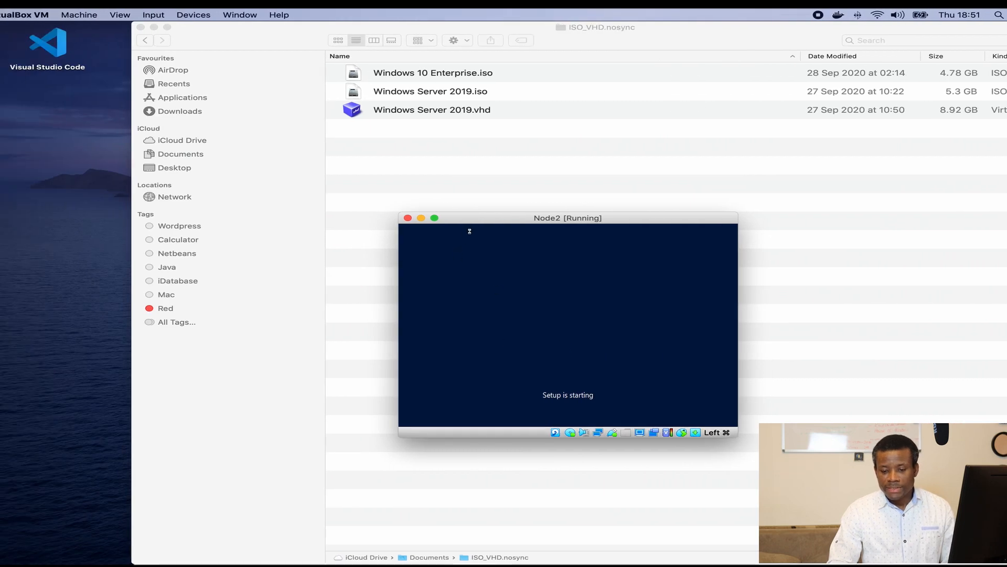
drag(471, 222, 382, 154)
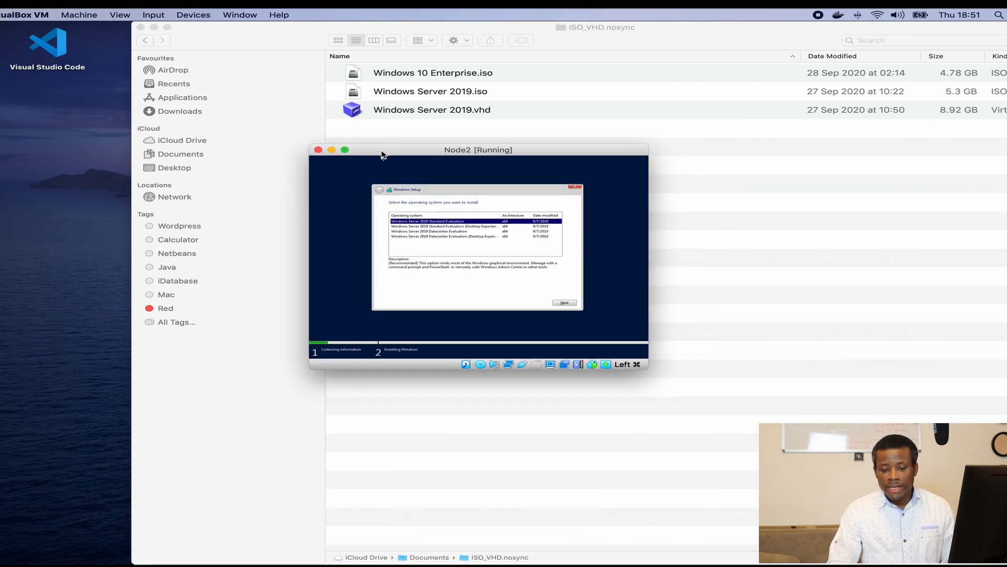
click(483, 226)
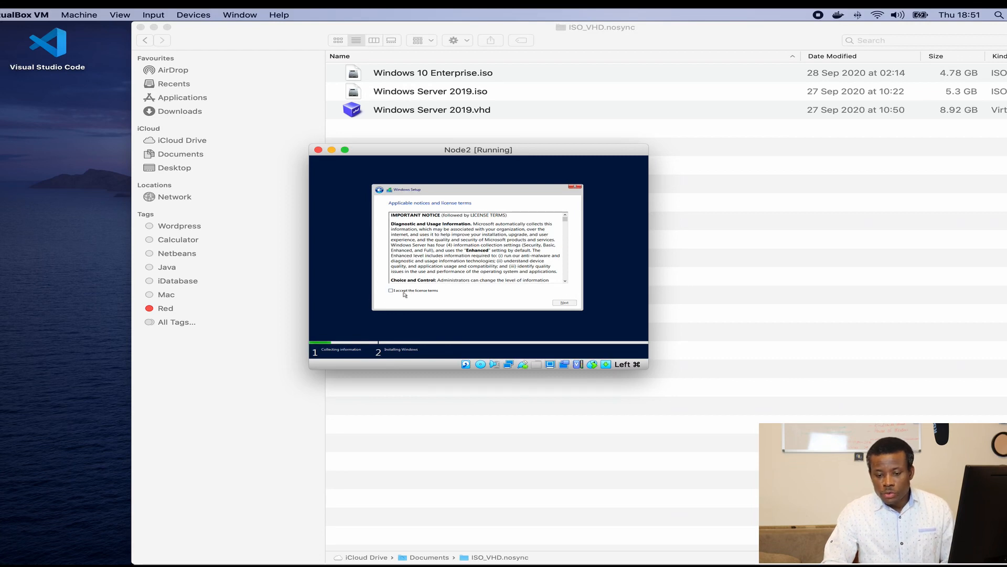
click(564, 303)
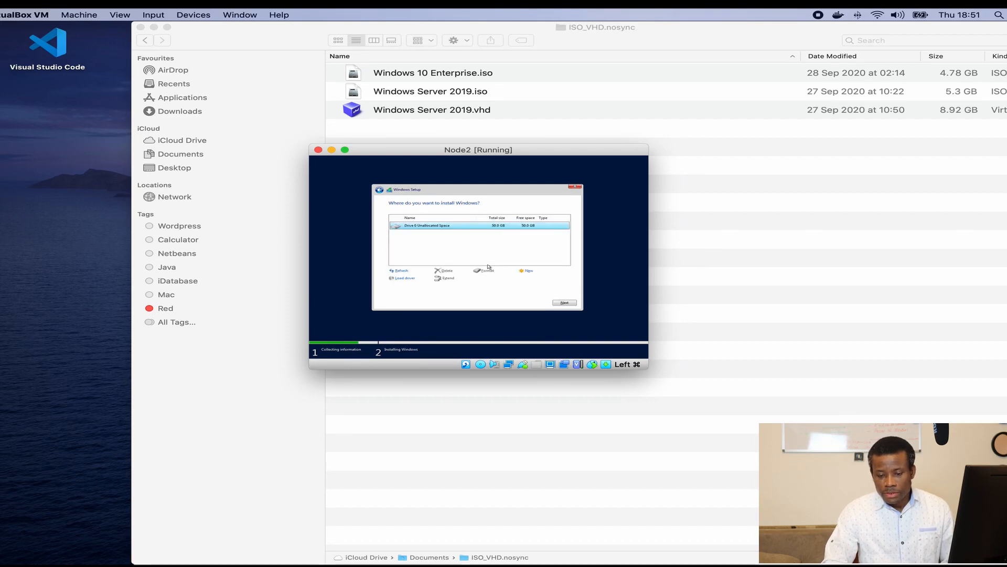
click(565, 303)
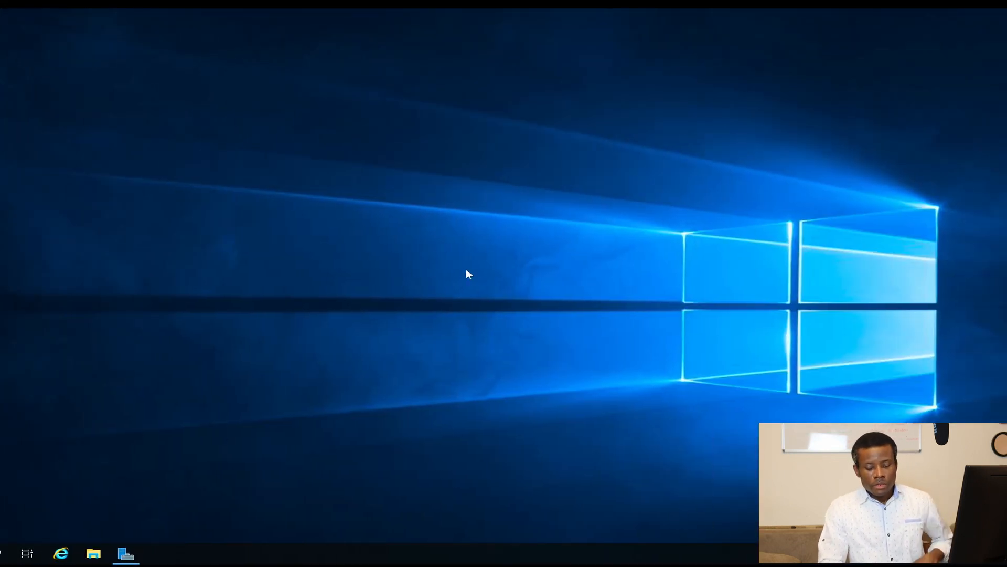
Step: Go to the DC's lock screen, send Ctrl-Alt-Del, and sign in with the Administrator password
key(ctrl+Right)
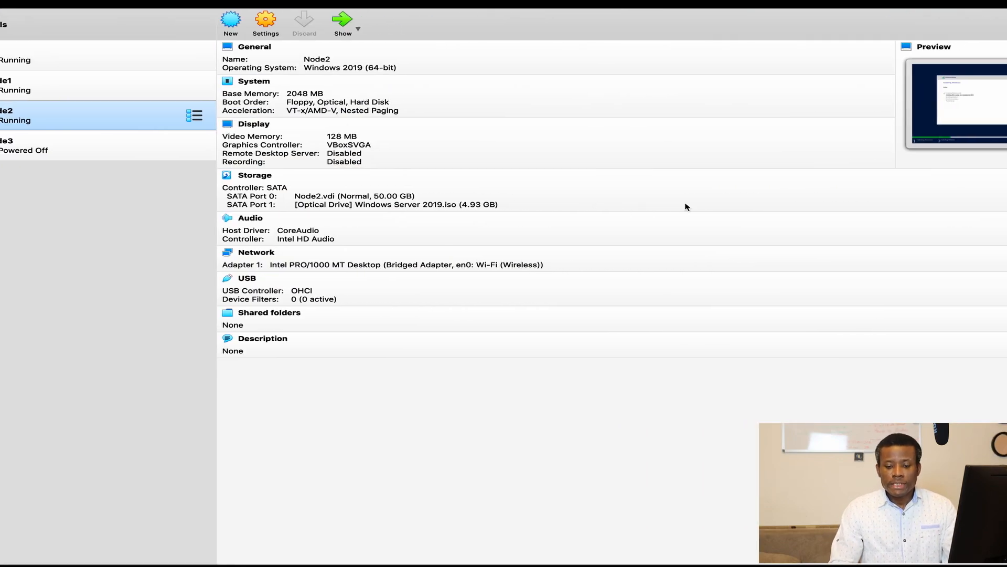
key(ctrl+Left)
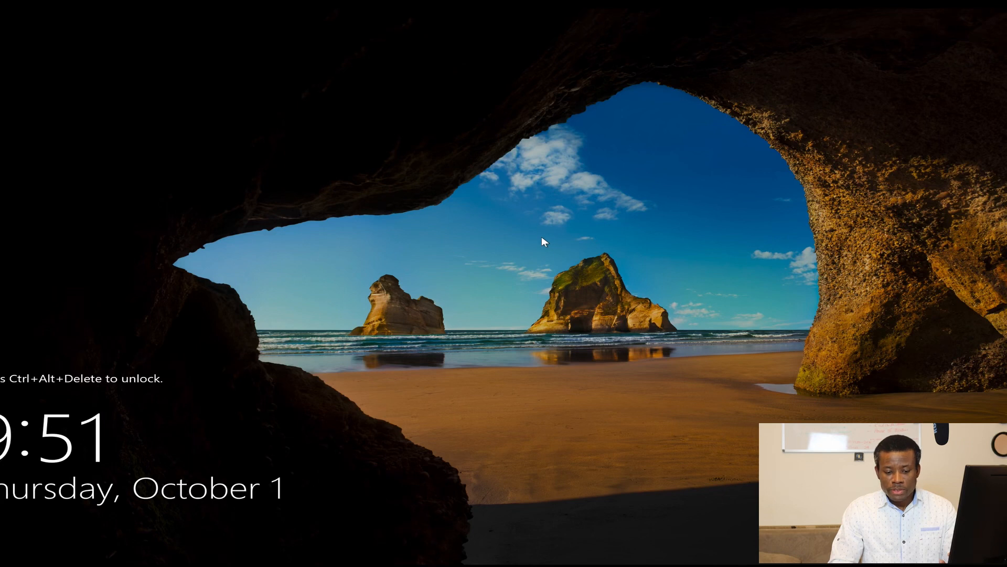
click(166, 15)
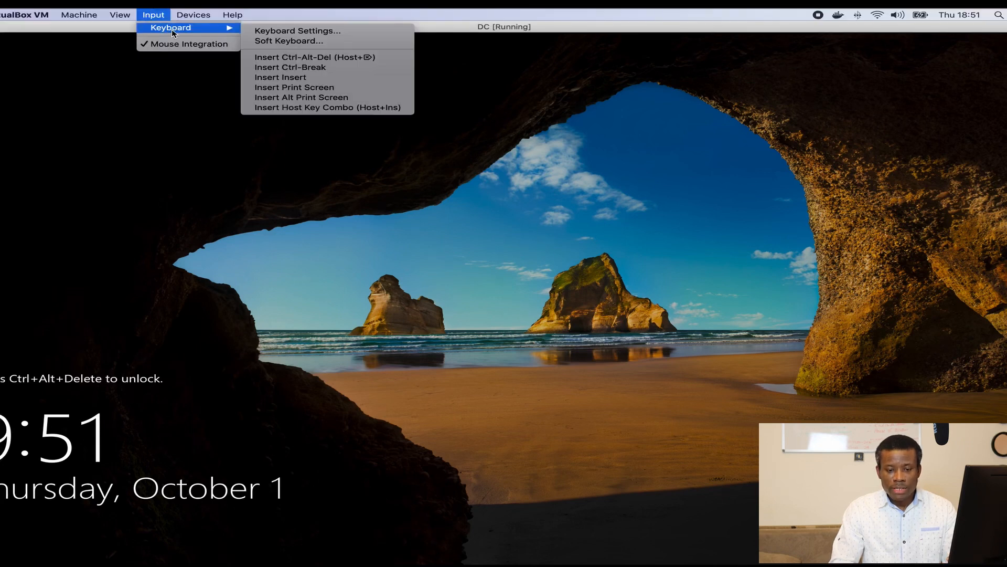
click(307, 57)
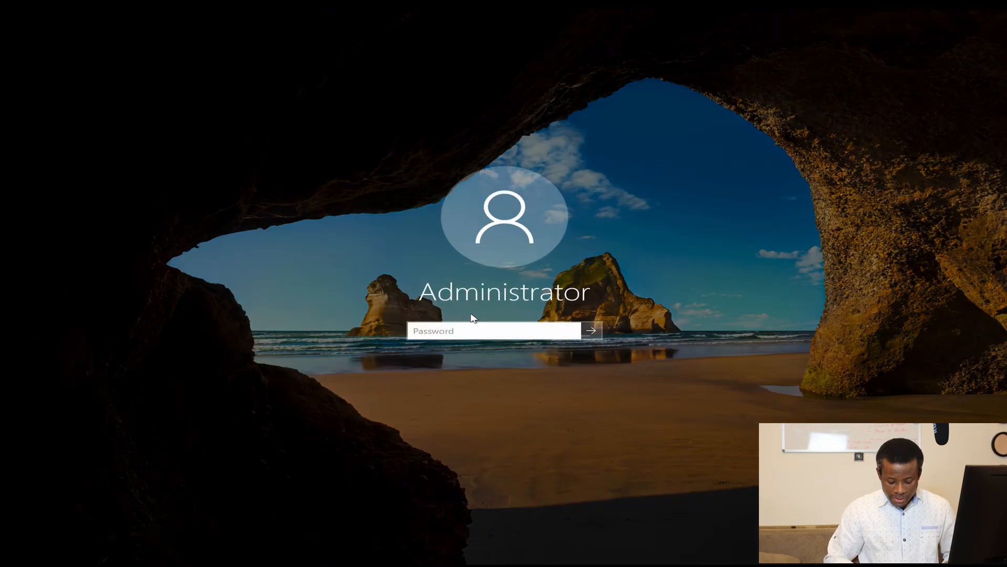
text(P)
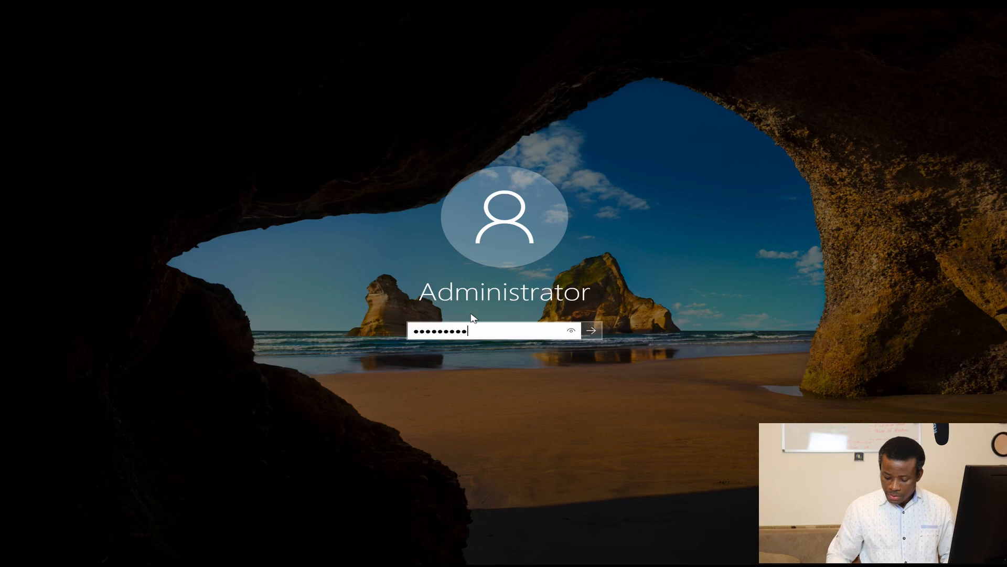
key(Return)
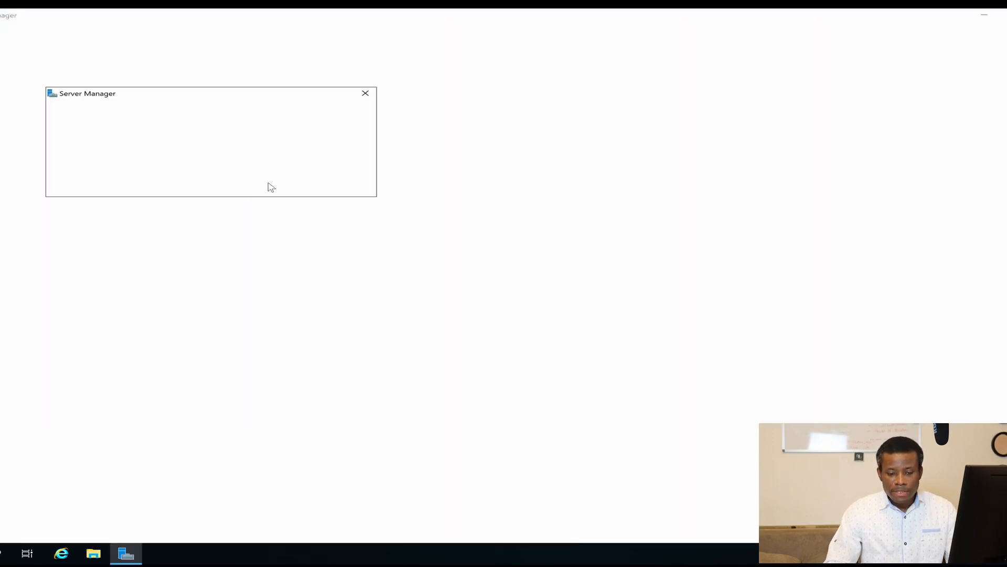
Step: Open Local Server, briefly check Active Directory Users and Computers, then show the promotion notification
click(365, 95)
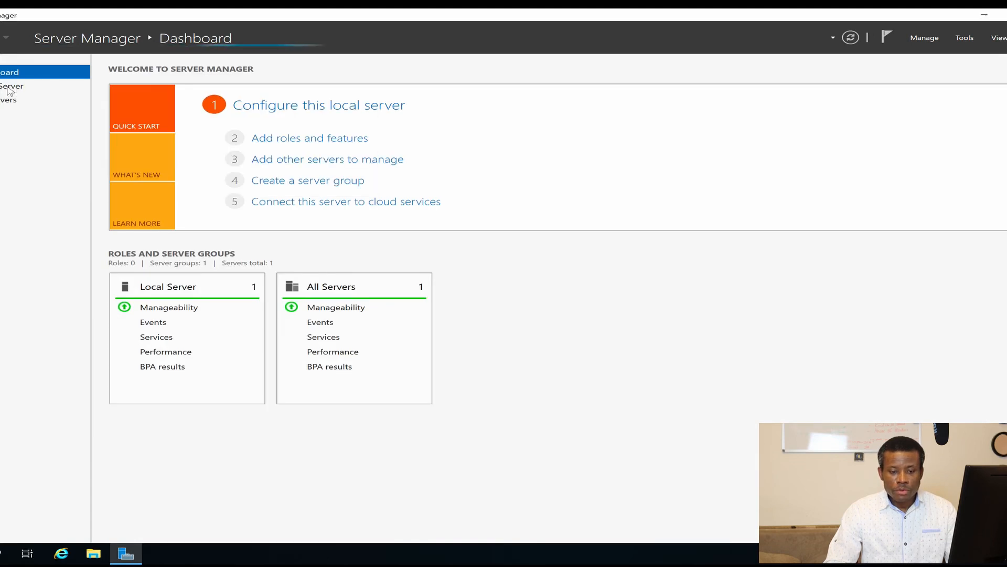
click(8, 90)
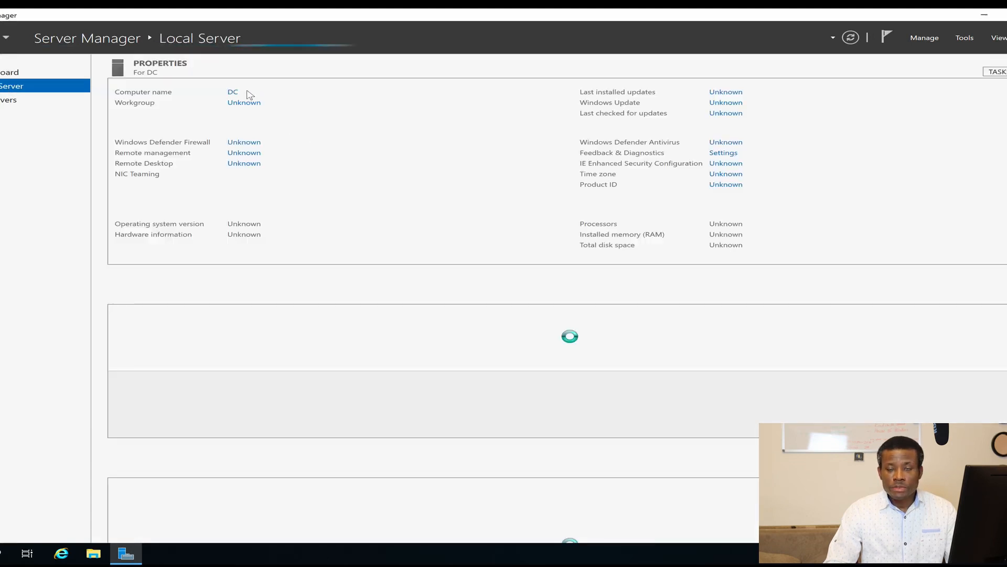
click(961, 38)
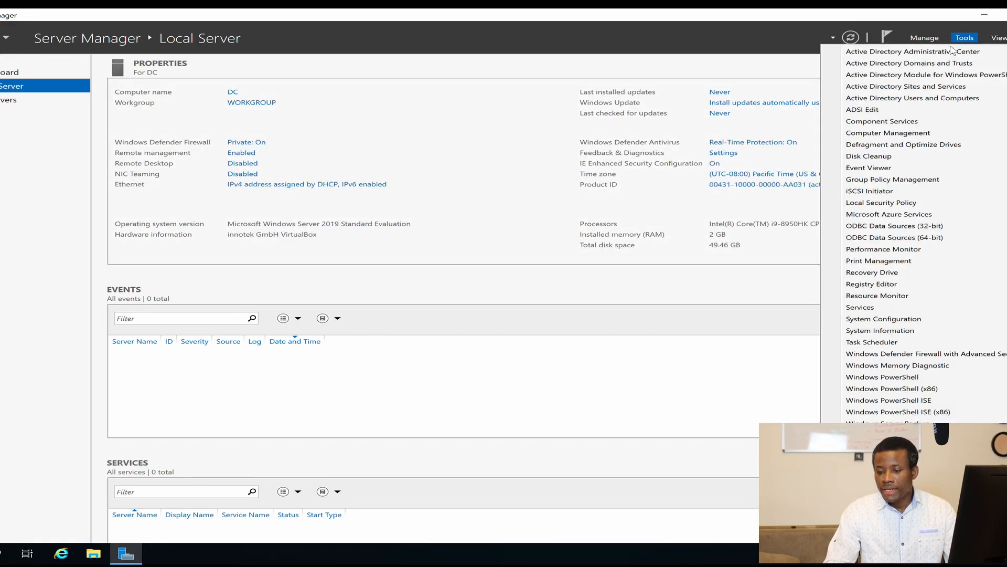
click(902, 99)
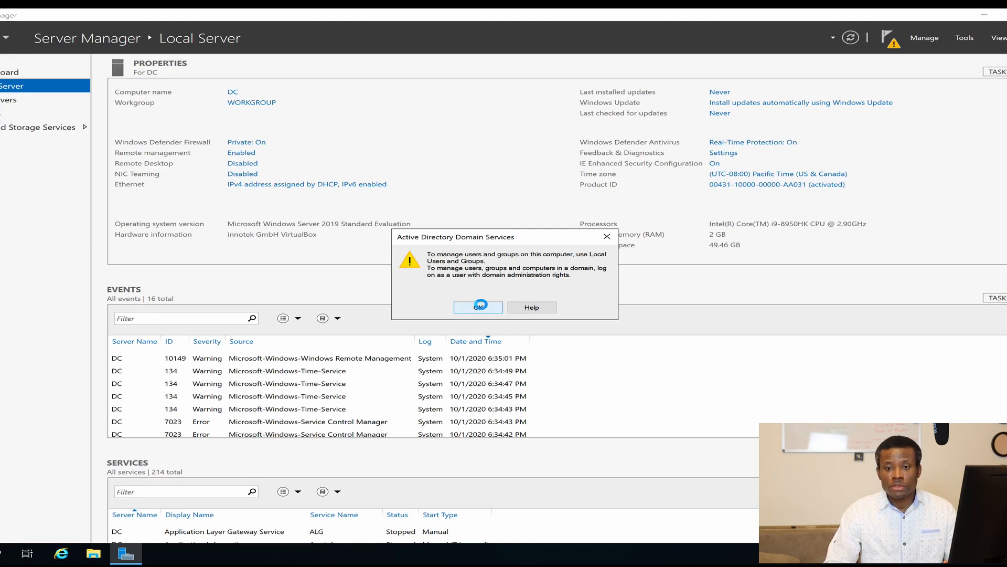
click(478, 307)
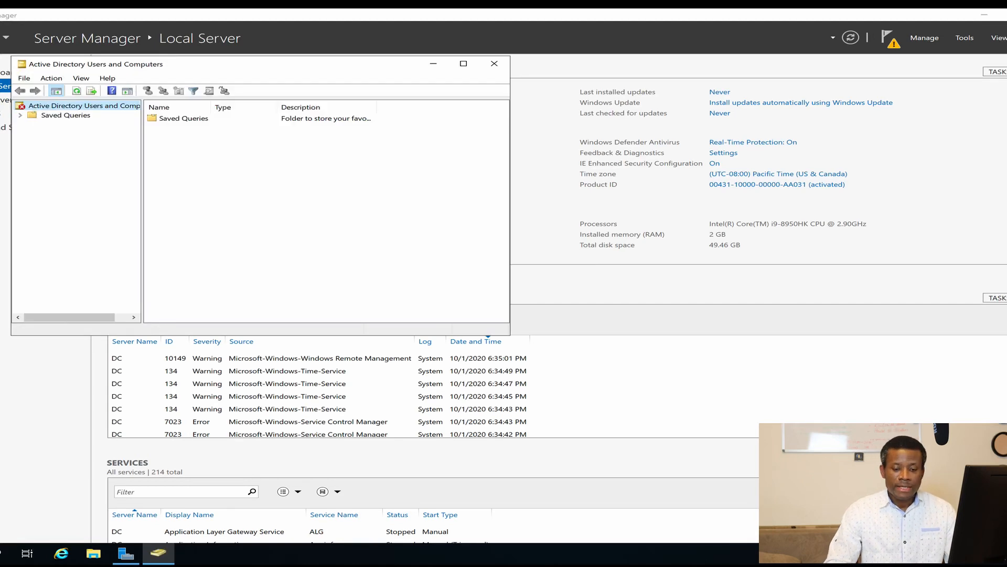
click(494, 65)
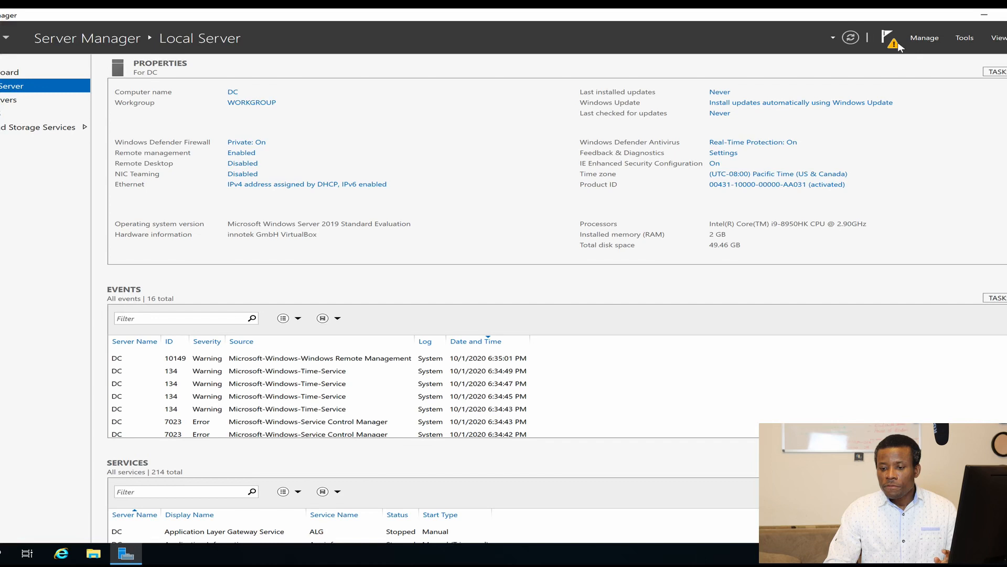
click(897, 45)
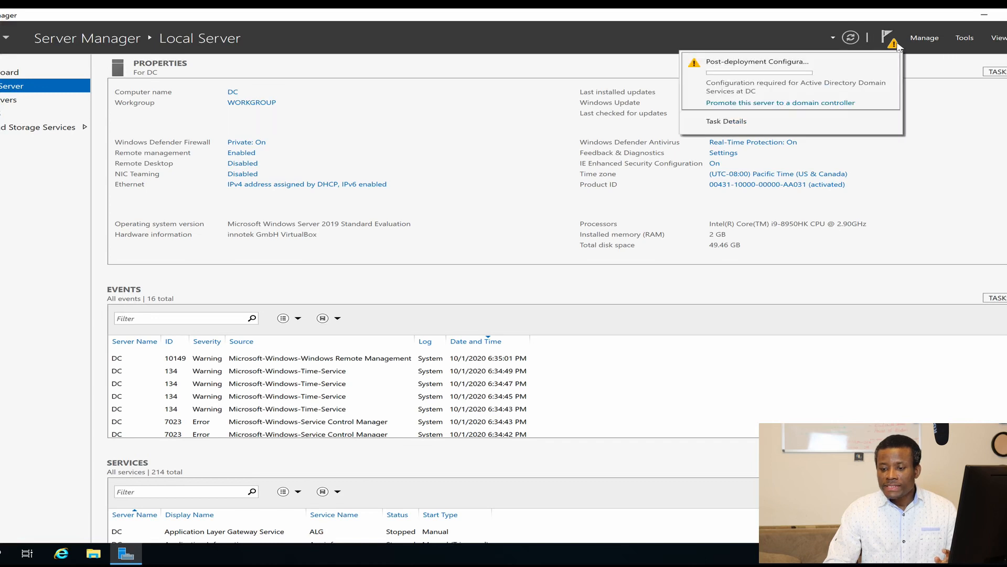
Step: Start the promotion wizard, choose Add a new forest with root domain KTG.local, and continue
click(762, 104)
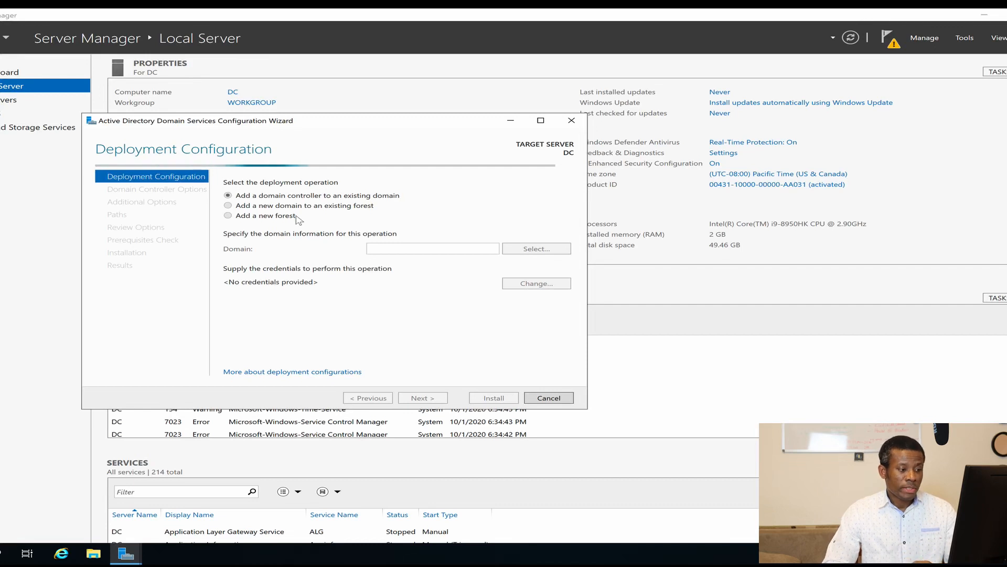
click(263, 217)
click(415, 249)
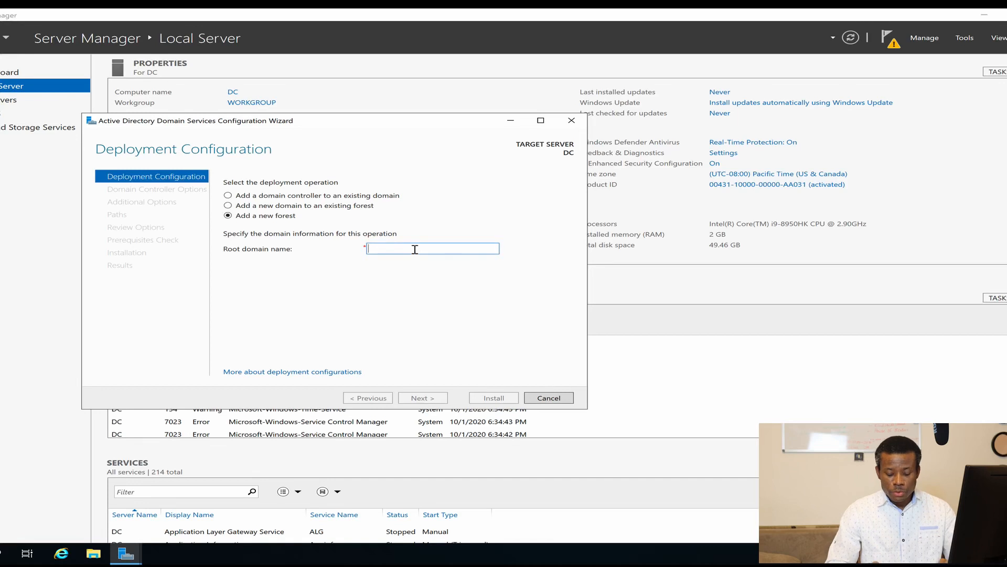
text(KTG.local)
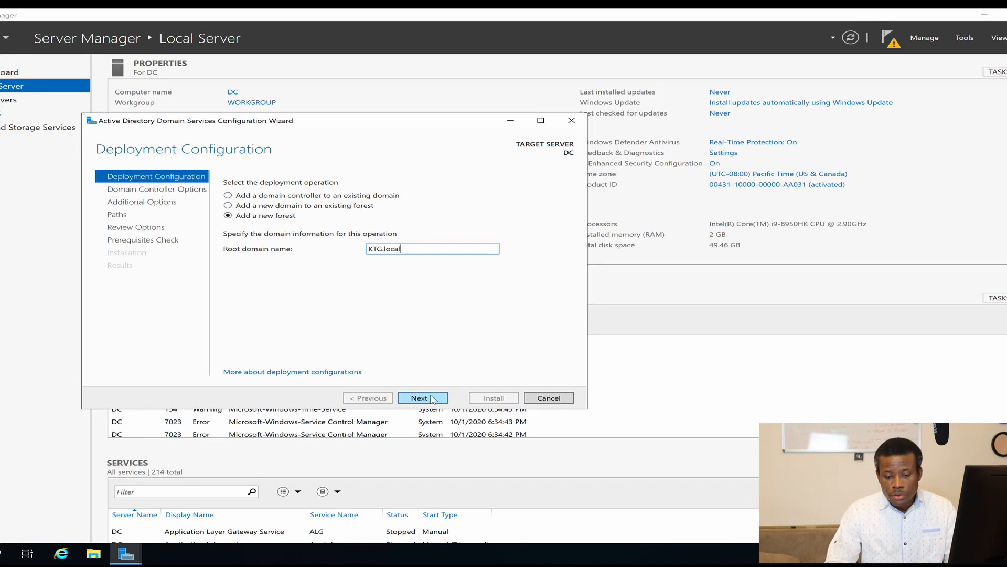
click(432, 400)
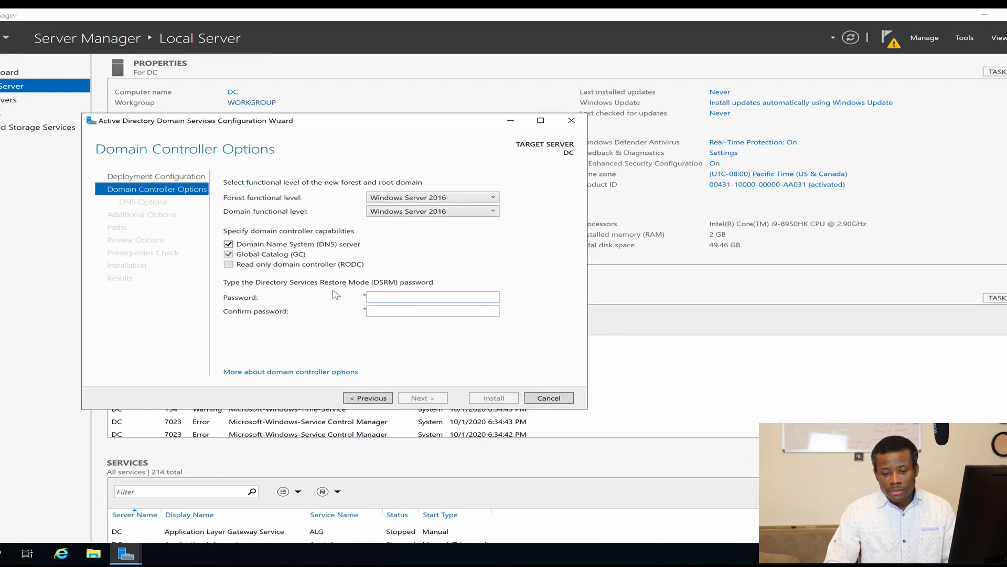
Step: Enter the DSRM password, then keep default DNS, NetBIOS name KTG, and default folder paths
click(382, 296)
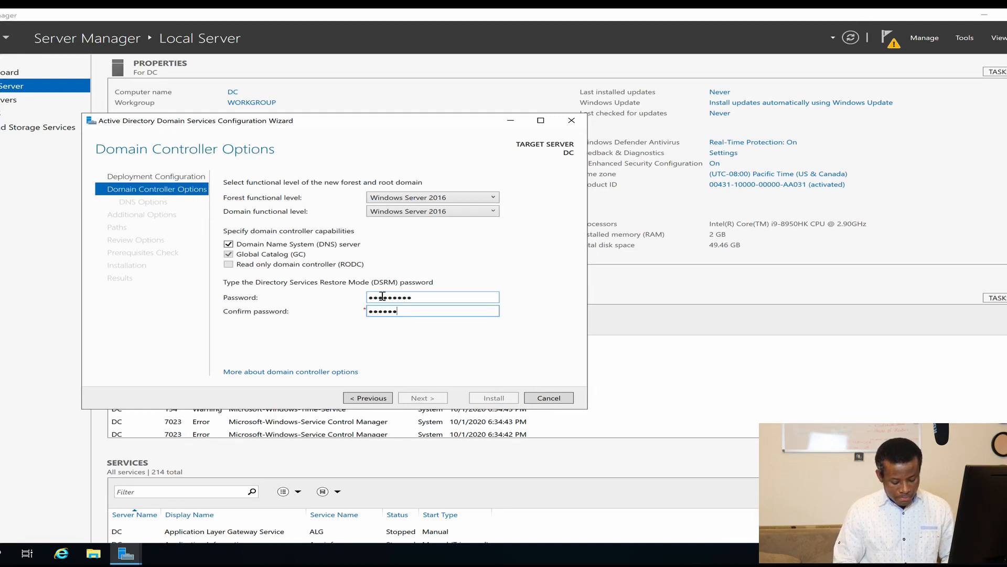
text(1)
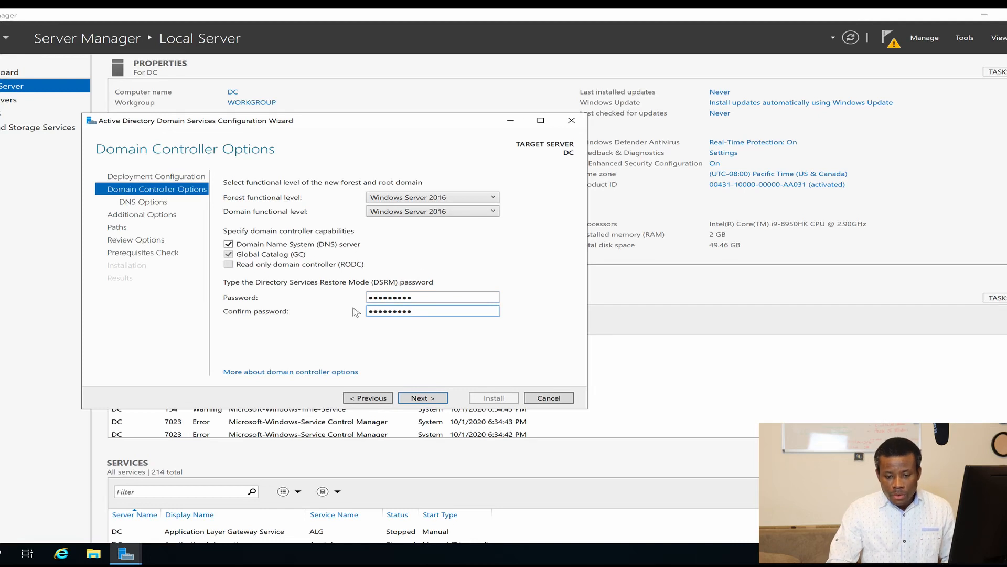
click(409, 395)
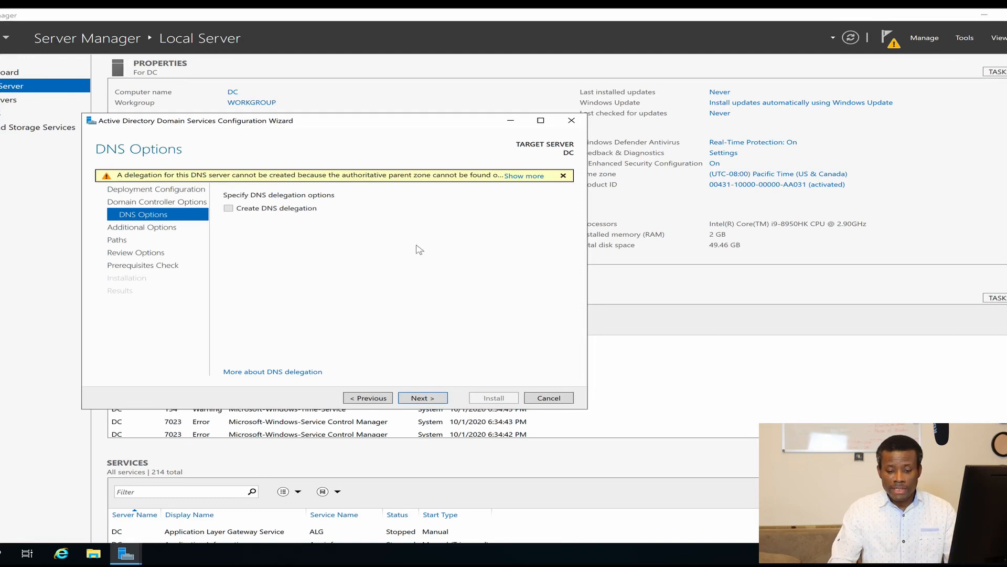
click(432, 398)
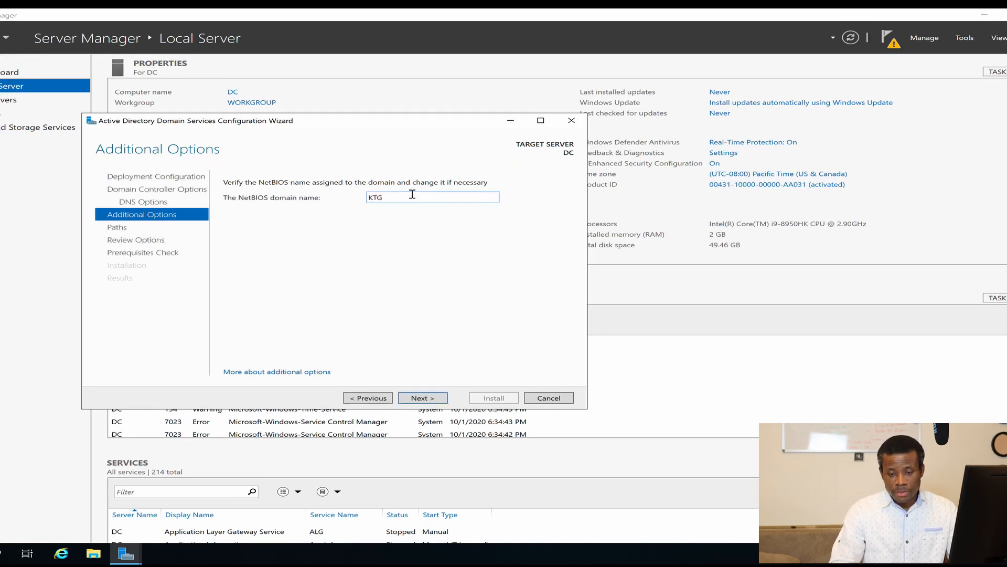
click(427, 399)
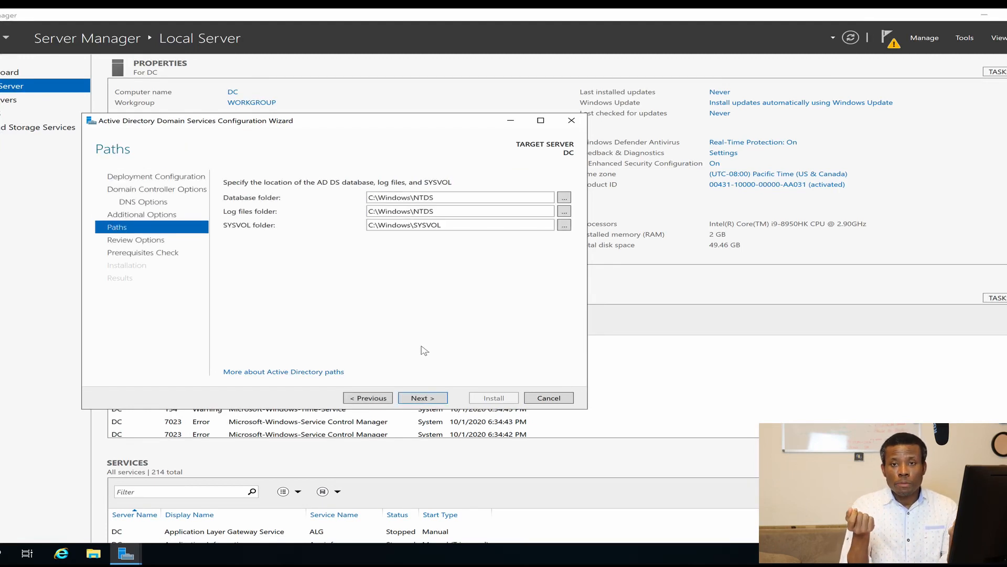
click(432, 400)
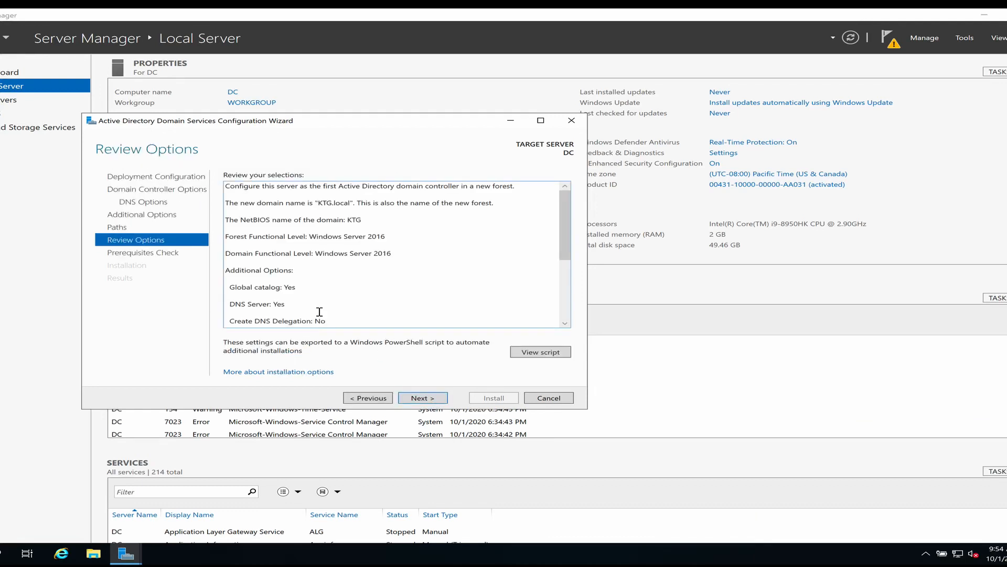
Step: Pass the prerequisites check, install DC as domain controller for KTG.local, dismiss the sign-out notice, and close the wizard
click(420, 398)
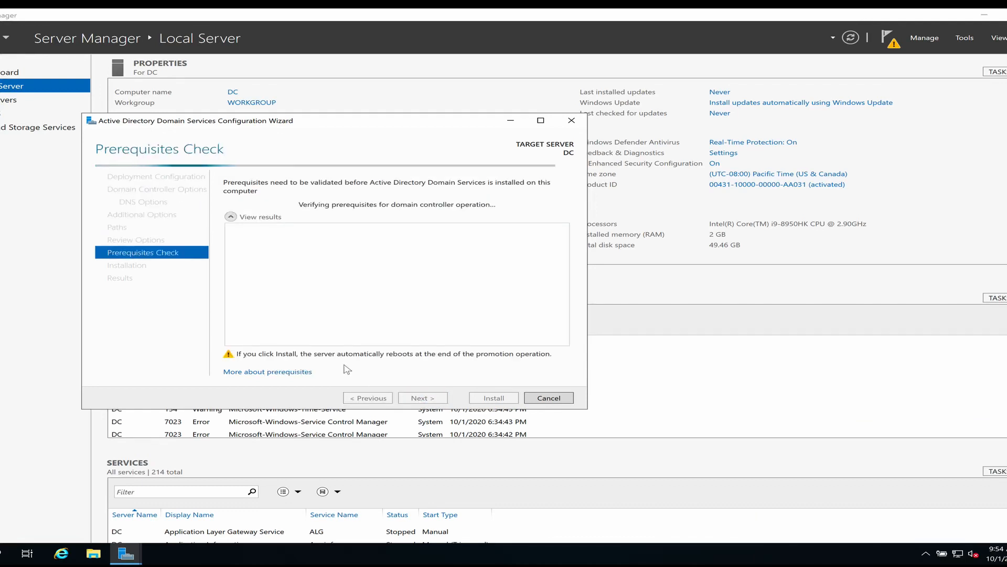
click(493, 399)
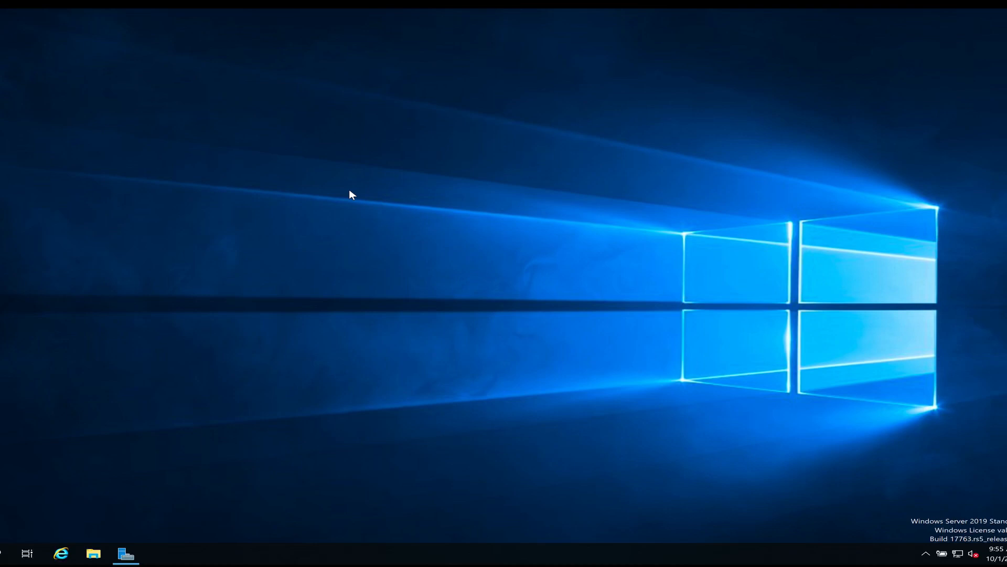
key(ctrl+Right)
key(ctrl+Right)
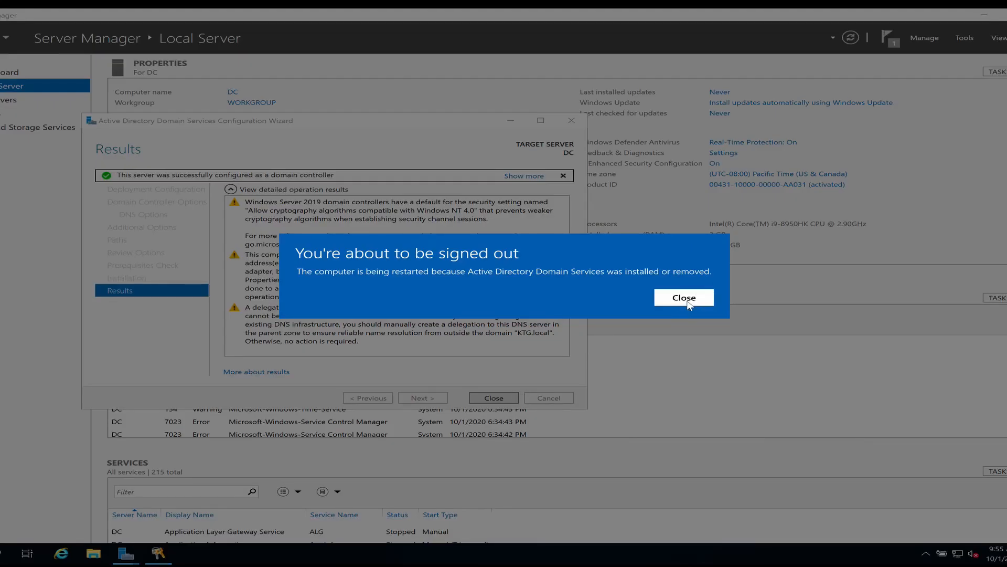
click(685, 298)
click(493, 398)
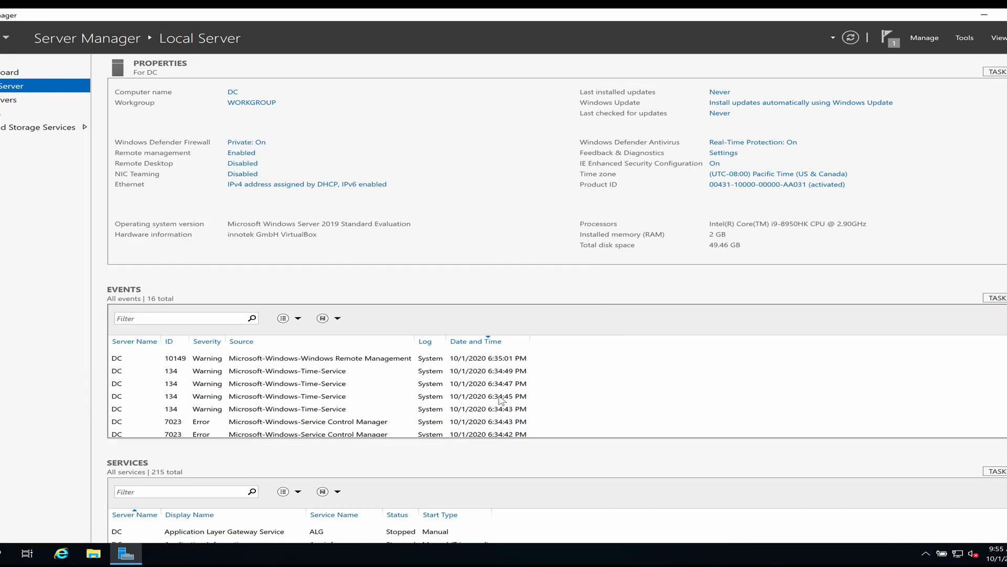
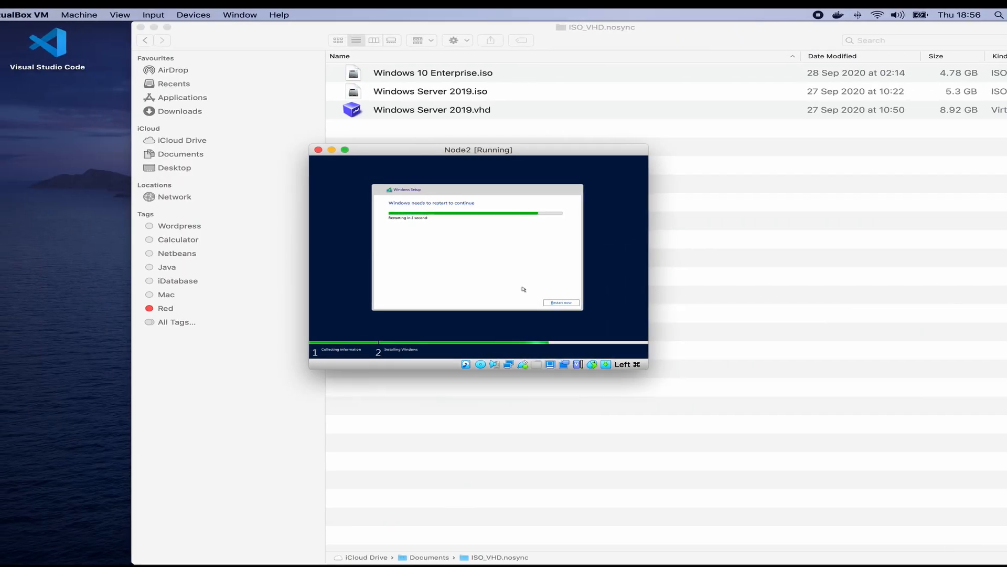
Step: Restart Node2 to finish Windows setup, then dismiss the notification bar and enlarge its window
click(553, 304)
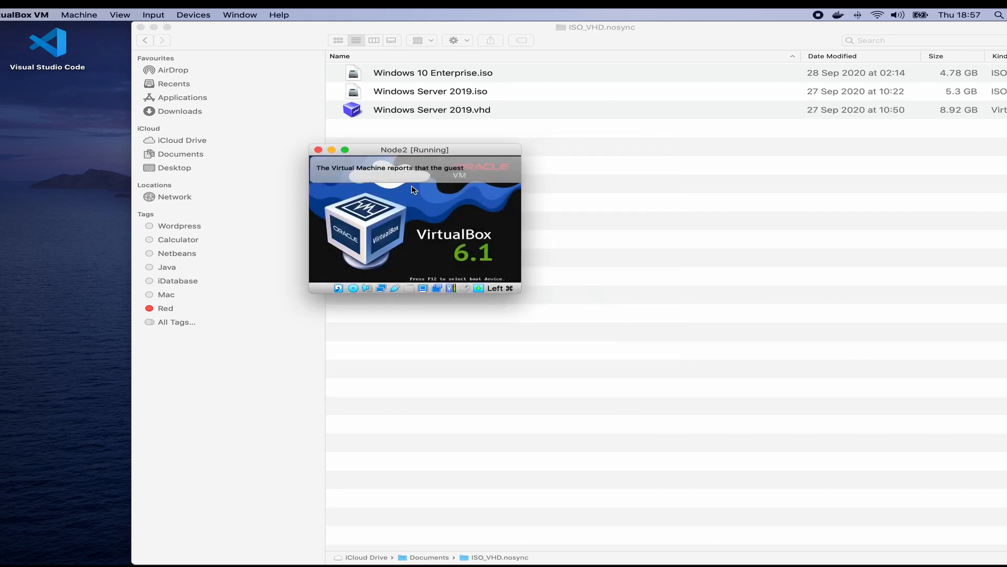
click(345, 150)
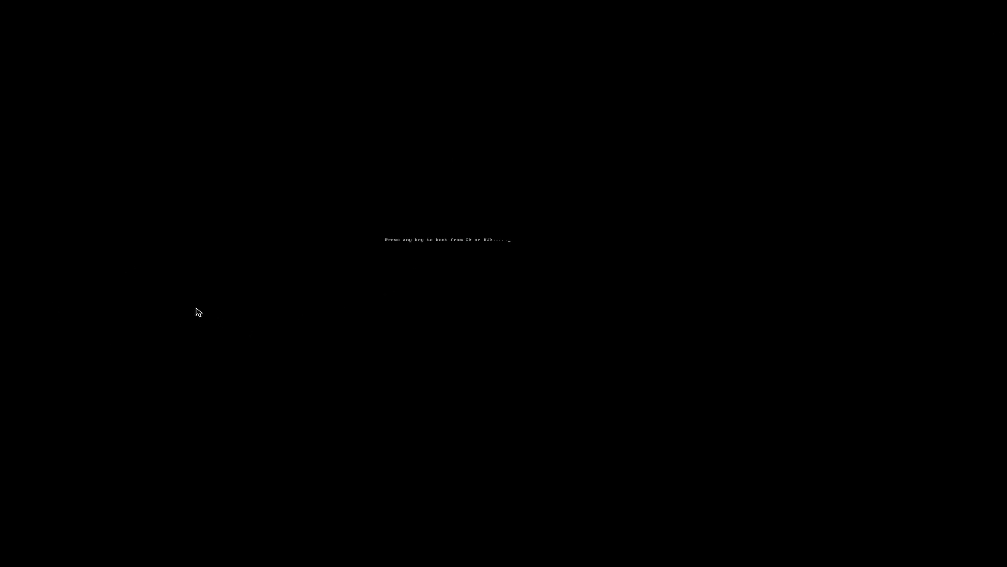
click(20, 27)
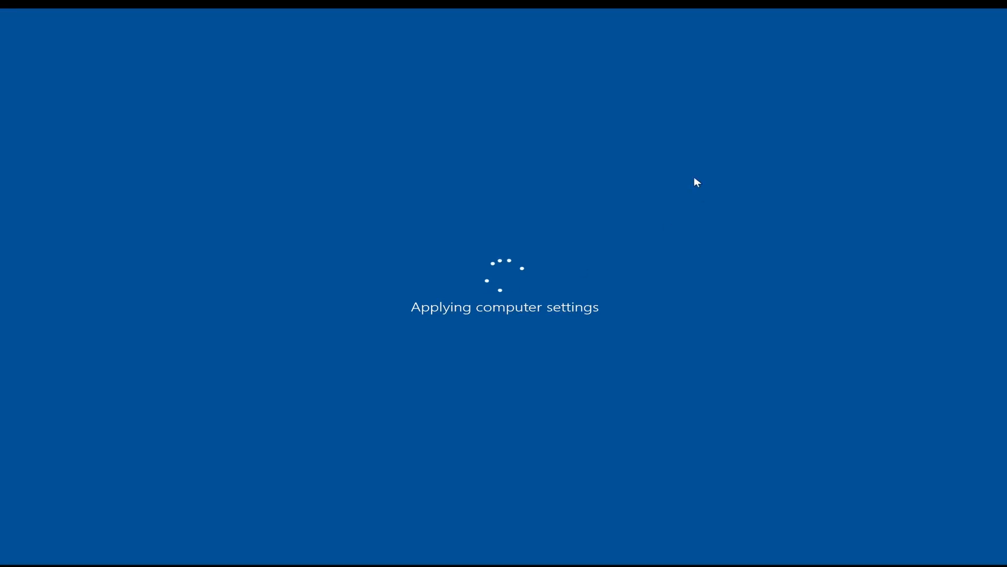
key(ctrl+Left)
key(ctrl+Left)
key(ctrl+Left)
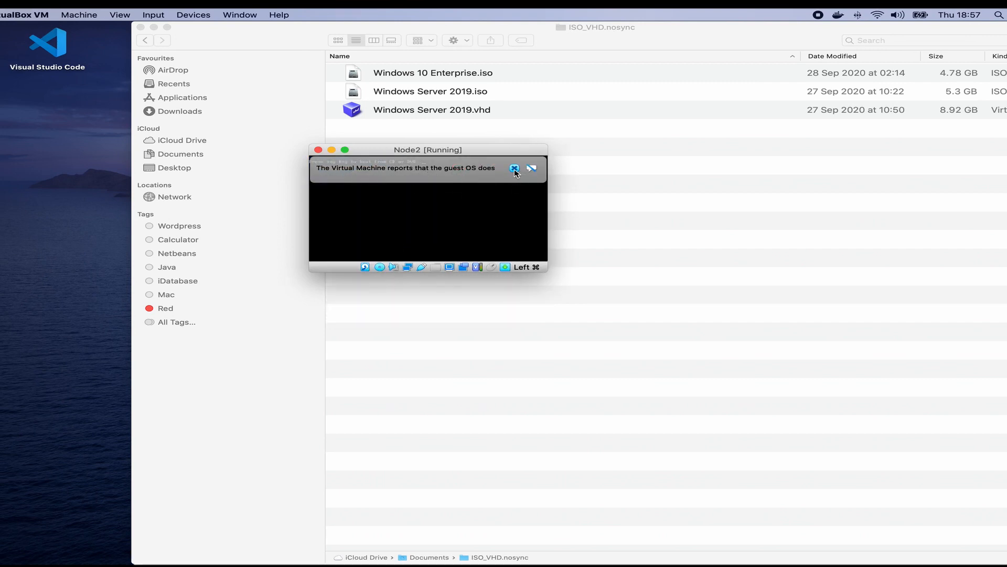
click(514, 168)
drag(545, 273, 711, 376)
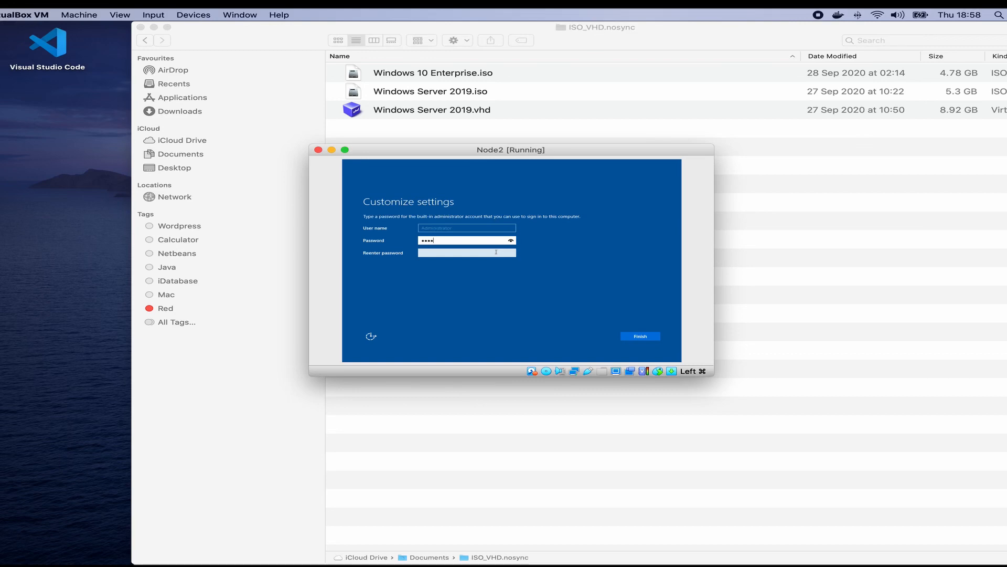
Step: Re-enter the Administrator password to confirm it and finish setup
click(496, 252)
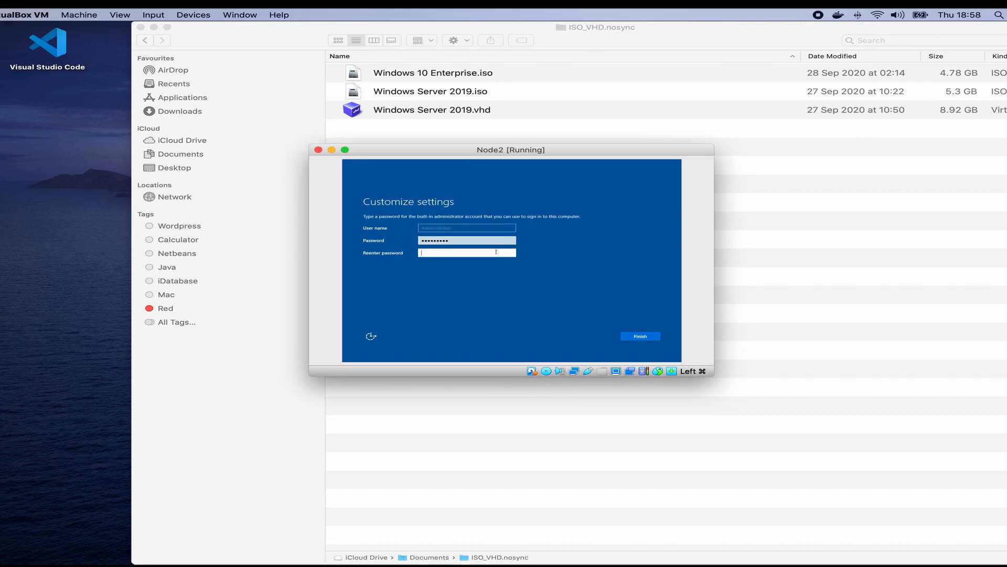
text(Passwor!)
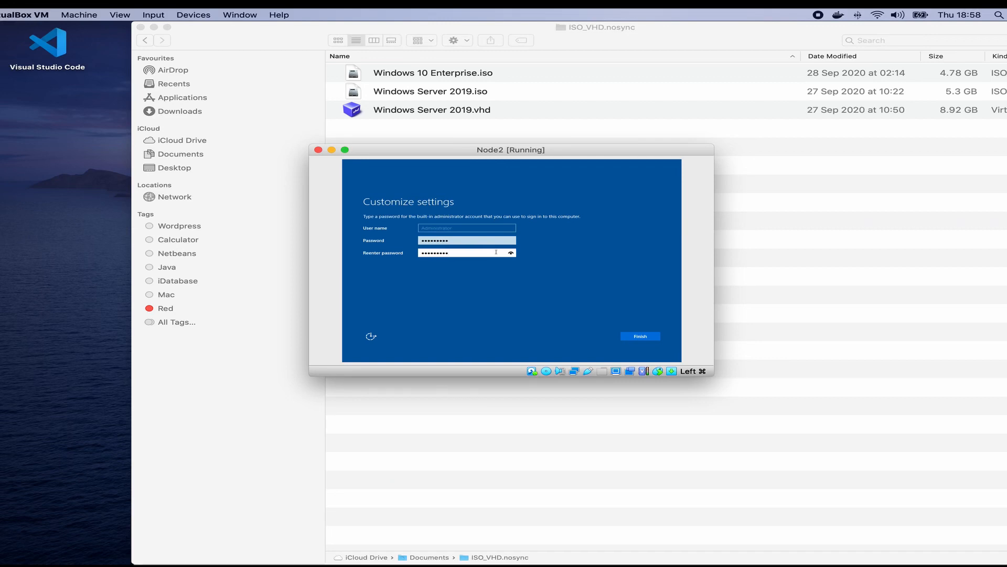
key(Return)
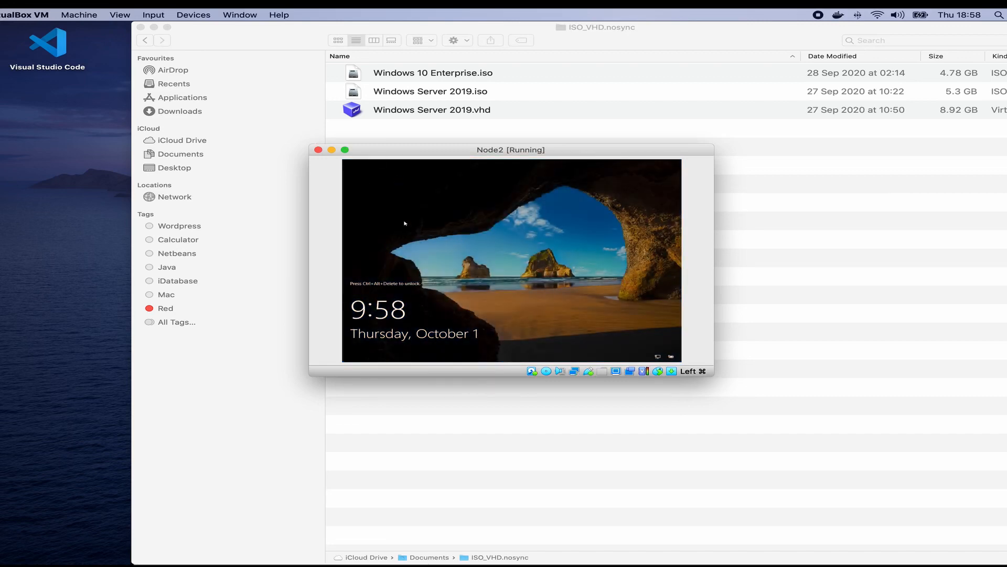
Step: Send Ctrl-Alt-Del to Node2 and sign in as Administrator to reach the desktop
click(159, 15)
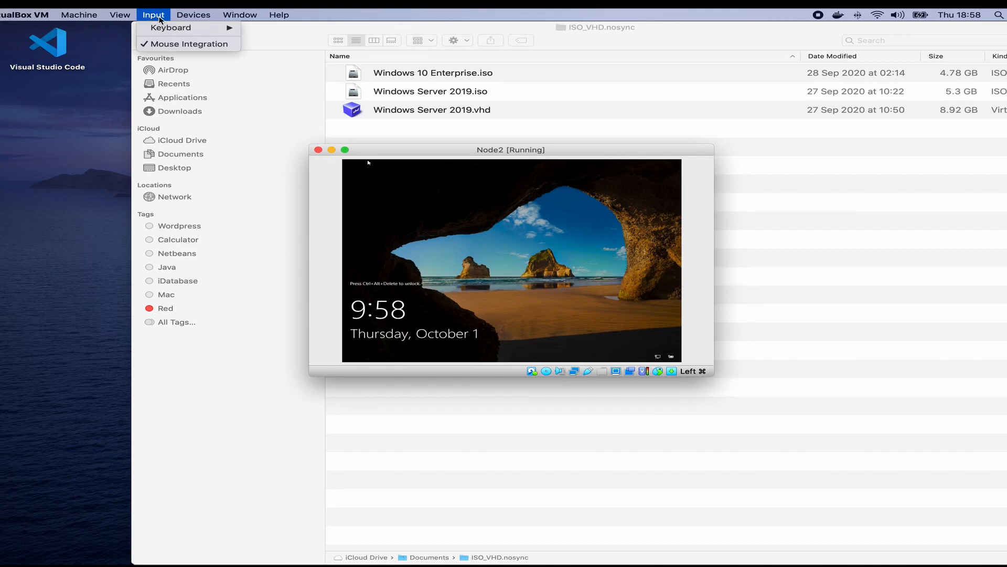
mouse_move(169, 28)
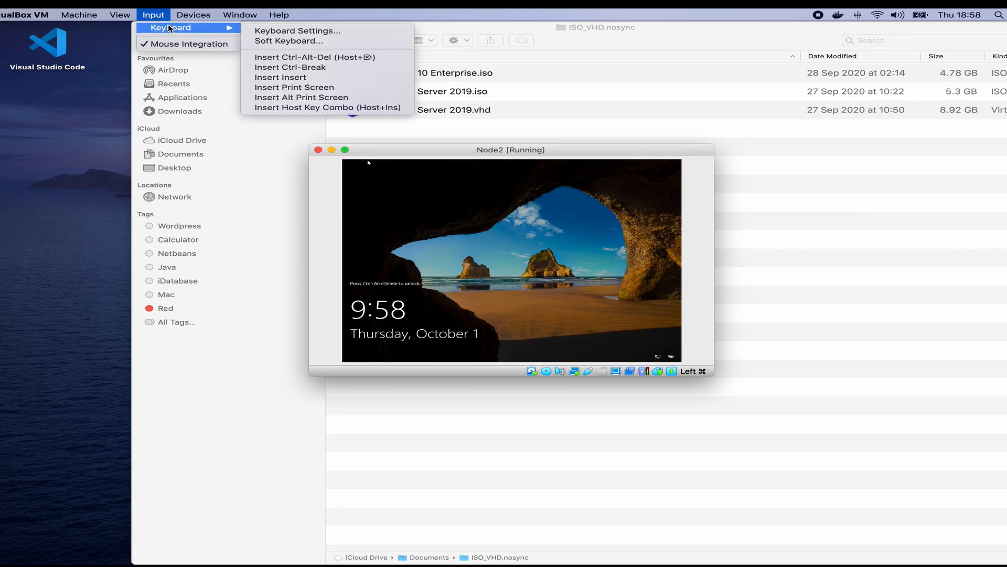
click(307, 59)
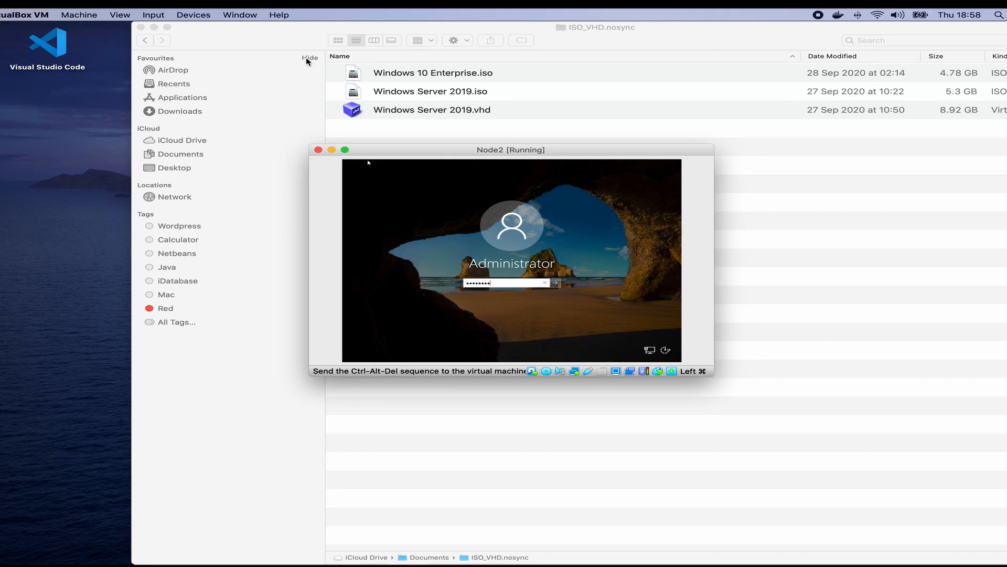
key(Return)
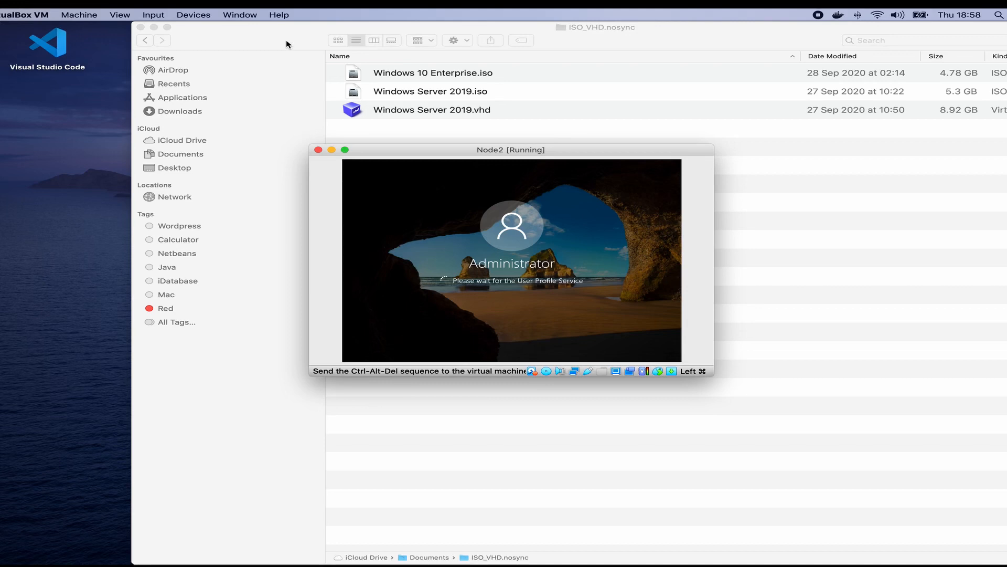
key(ctrl+Right)
key(ctrl+Right)
key(ctrl+Right)
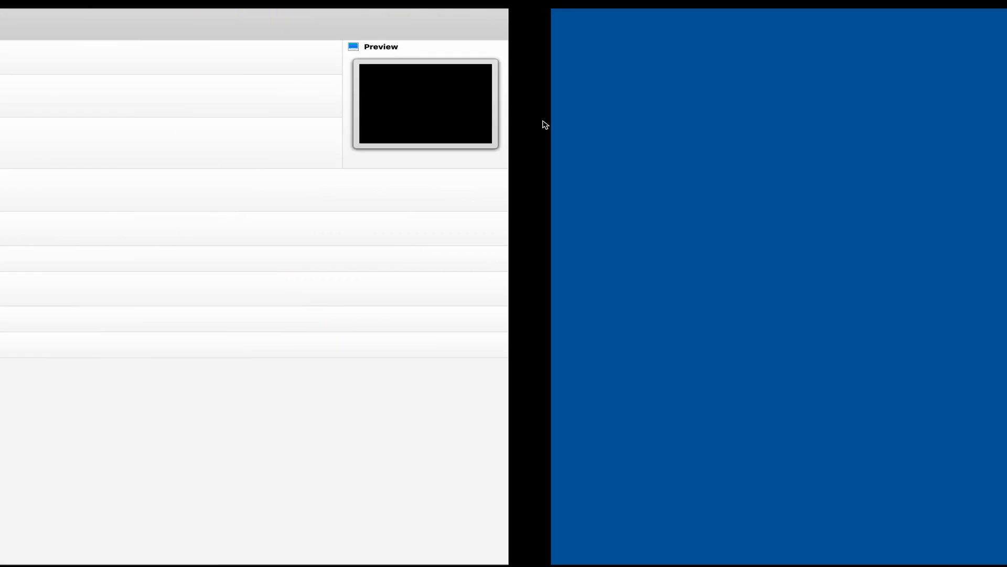
key(ctrl+Left)
key(ctrl+Left)
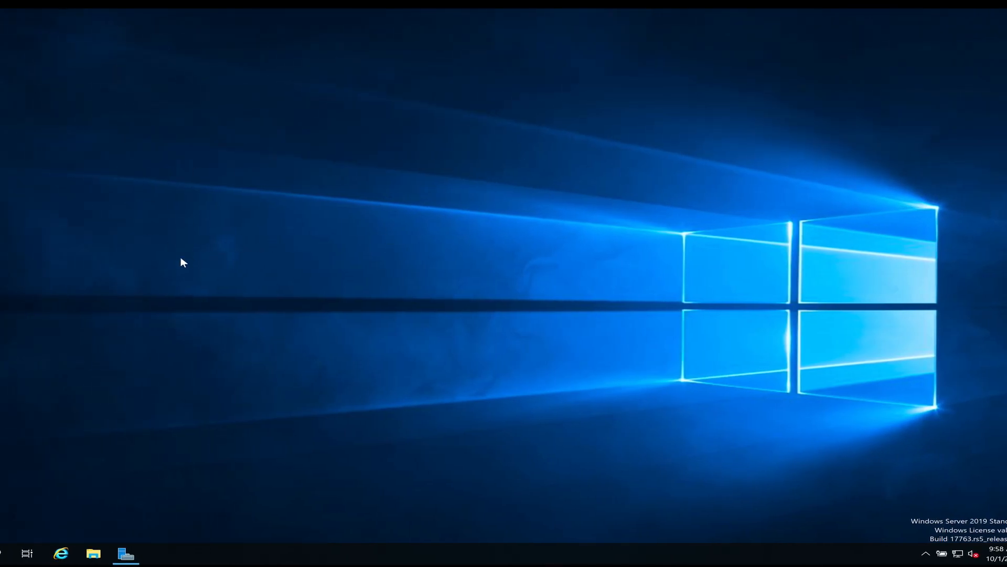
key(ctrl+Left)
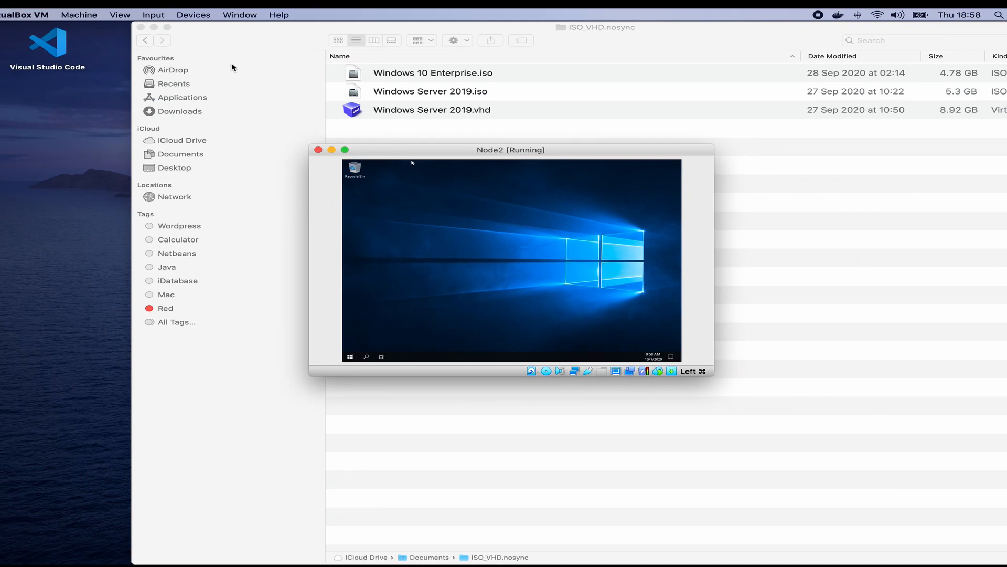
Step: Mount VBoxGuestAdditions.iso, insert the Guest Additions CD into Node2, and allow network discovery
click(194, 15)
mouse_move(216, 27)
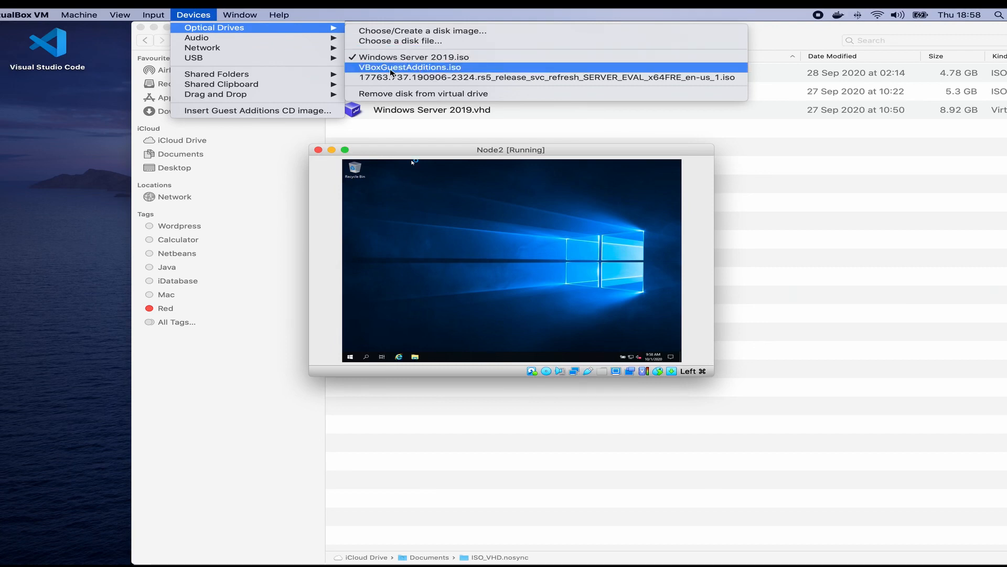
click(390, 67)
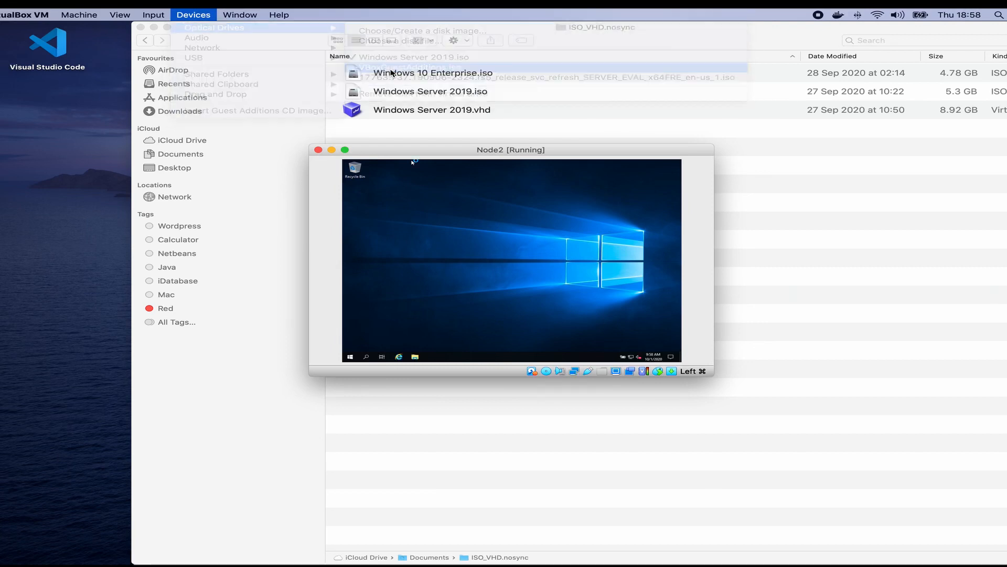
click(199, 15)
click(243, 113)
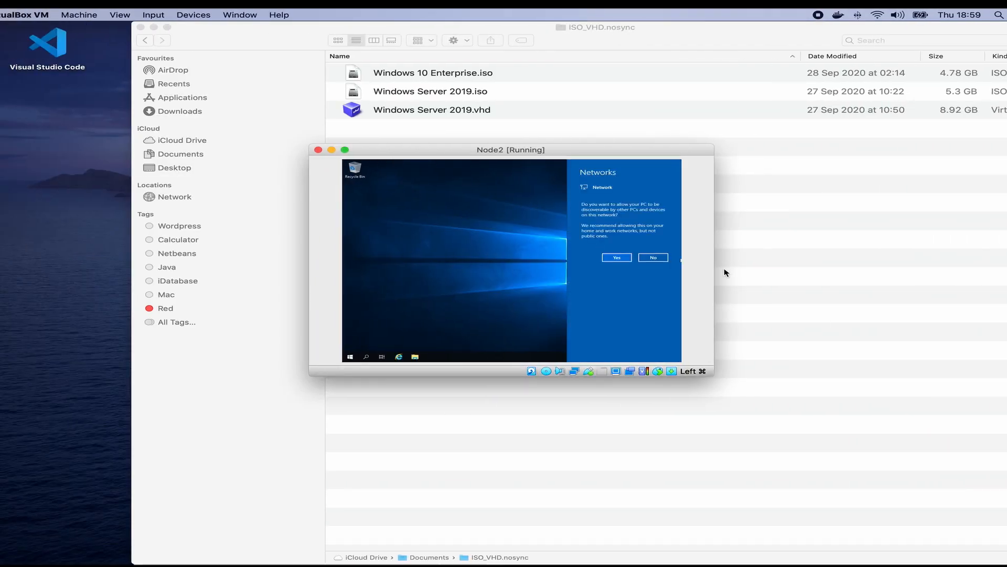
click(618, 258)
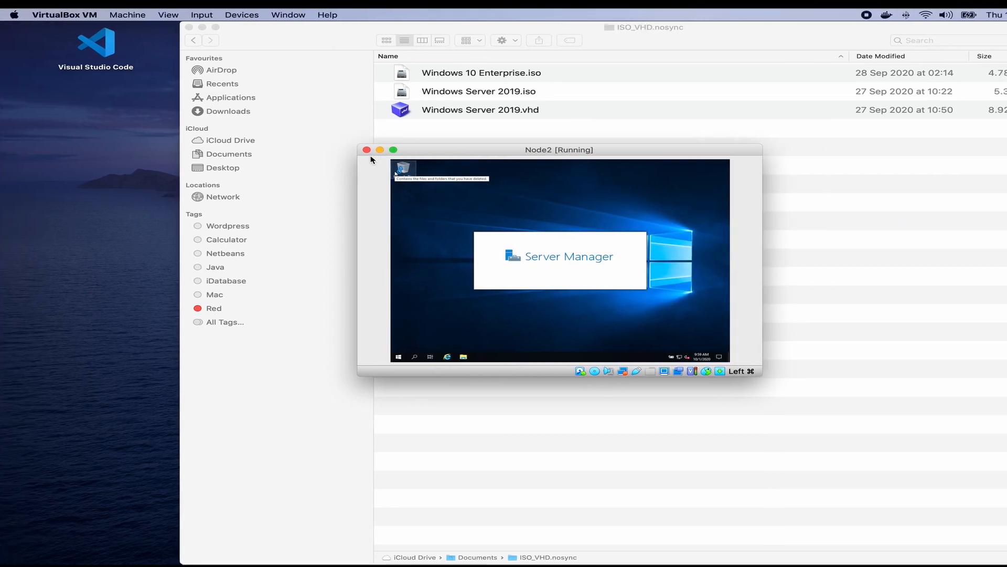
key(ctrl+Right)
key(ctrl+Right)
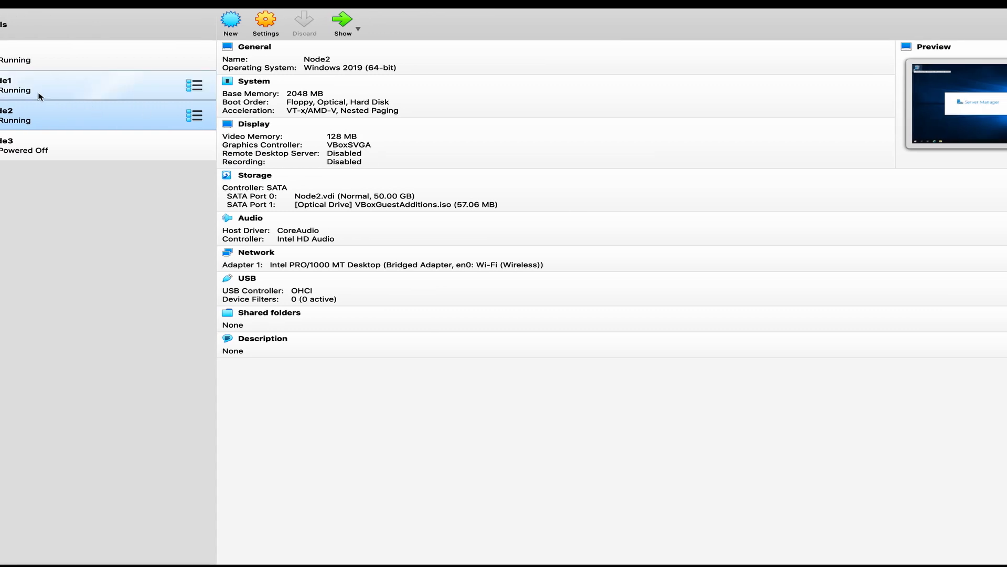
Step: Inspect the DC VM's network adapter settings and close without changes
click(17, 64)
right_click(16, 64)
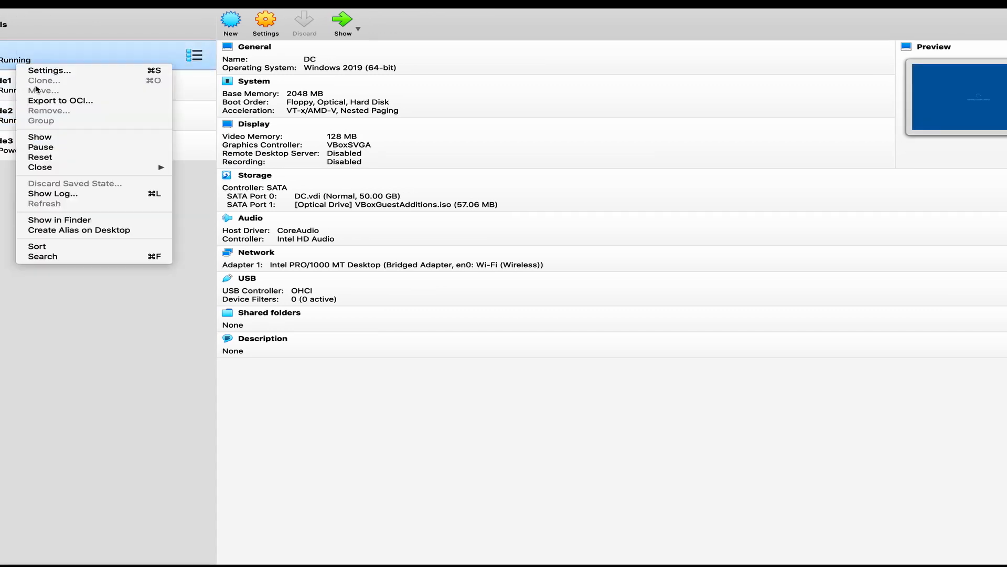
click(61, 71)
click(498, 160)
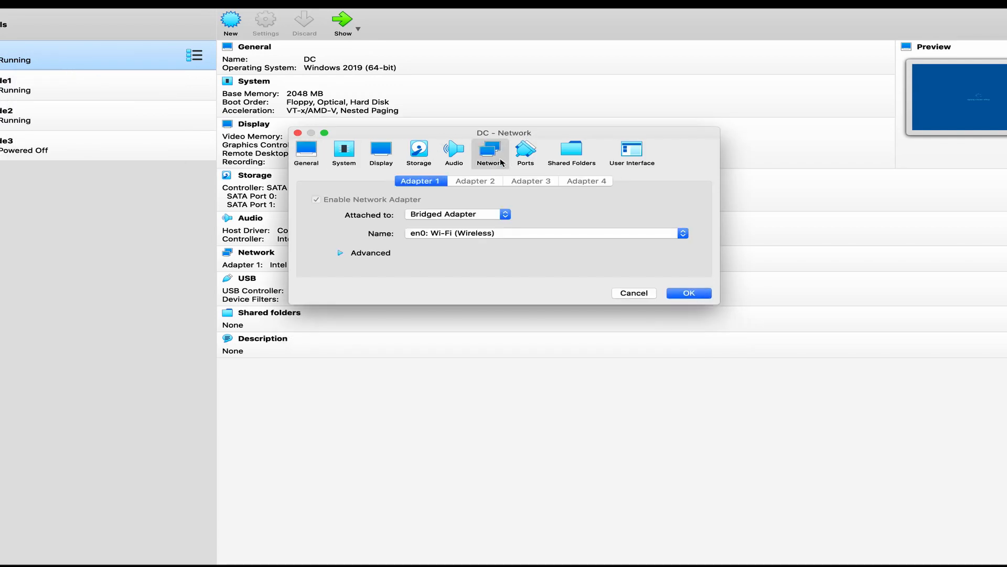
click(647, 292)
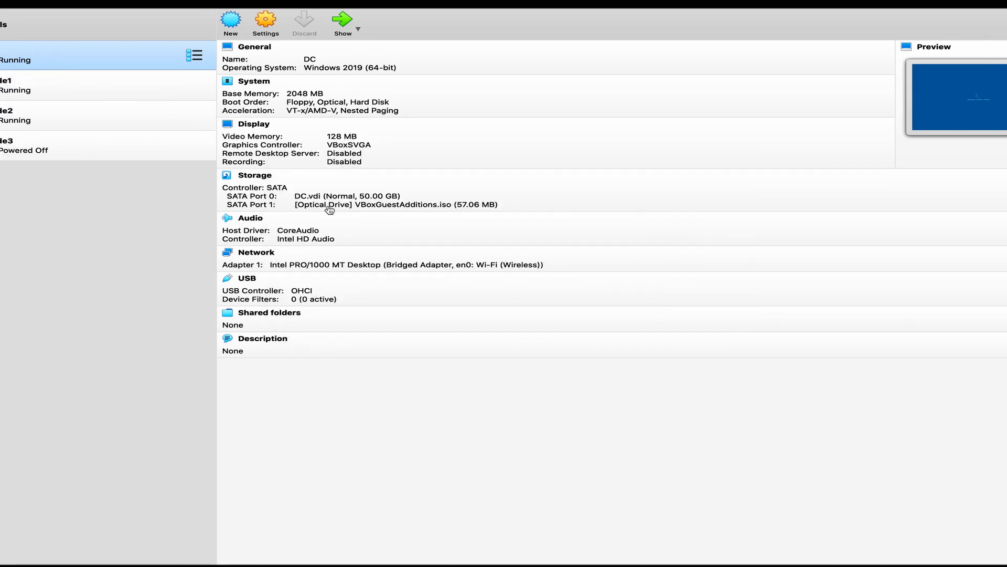
Step: Attach Node1's network adapter as Bridged Adapter and save
right_click(33, 91)
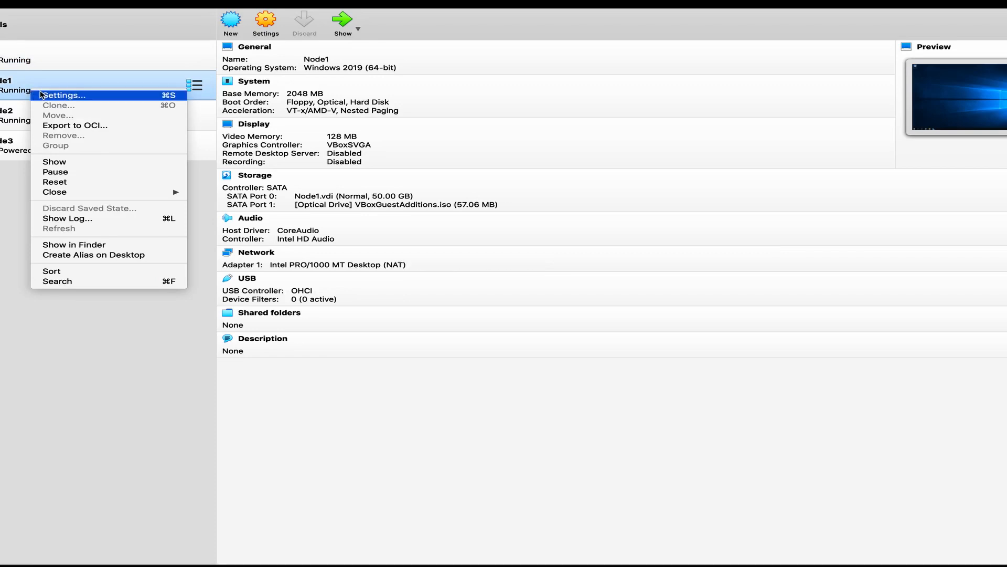
click(142, 96)
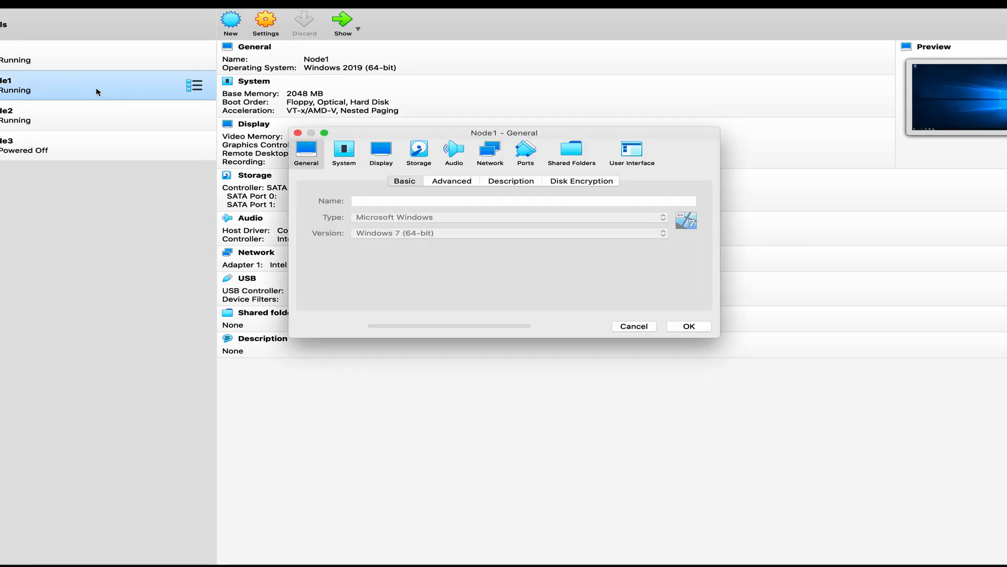
click(488, 153)
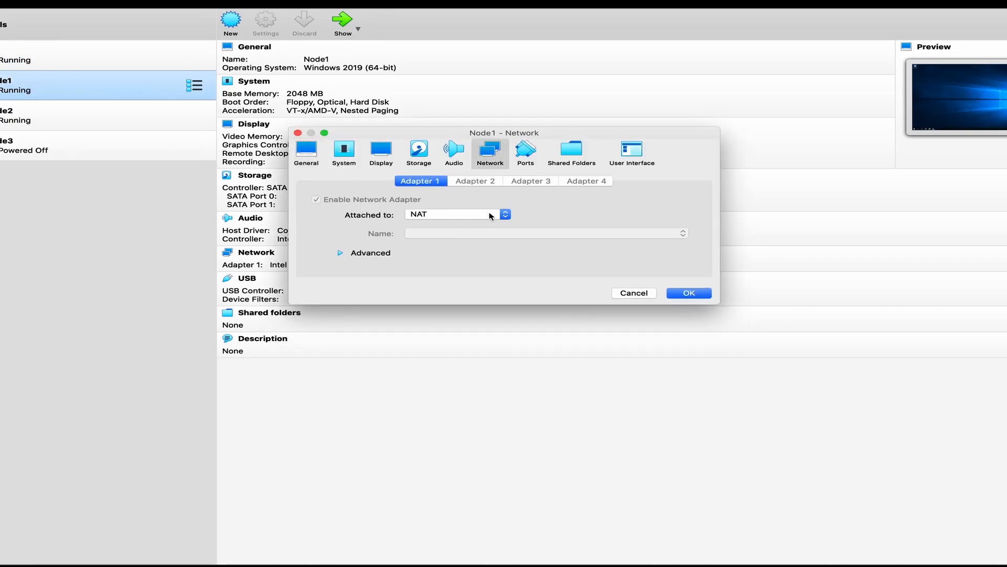
click(490, 216)
click(457, 226)
click(695, 293)
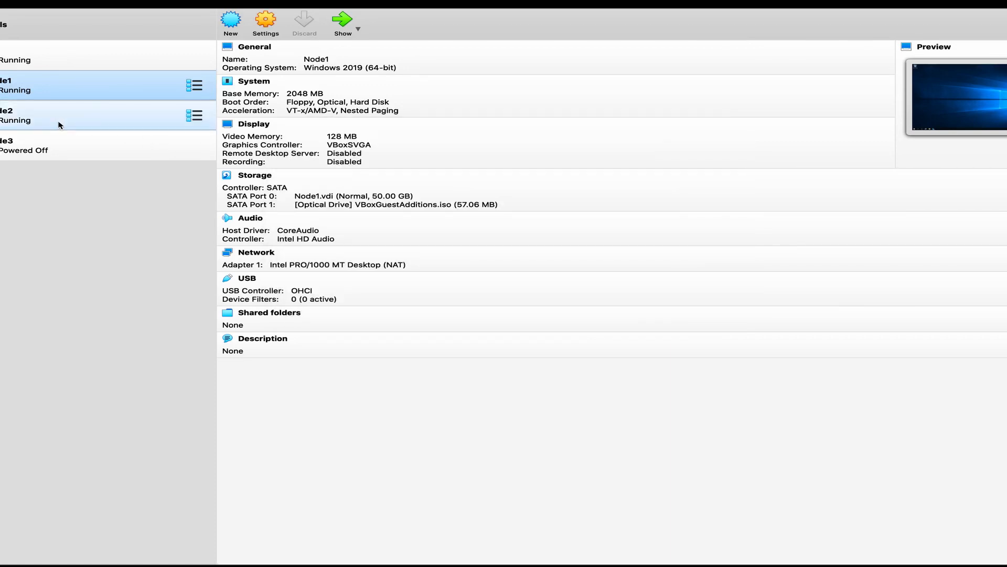
Step: Confirm Node2's Adapter 1 is bridged to en0: Wi-Fi (Wireless), then close its settings
click(48, 120)
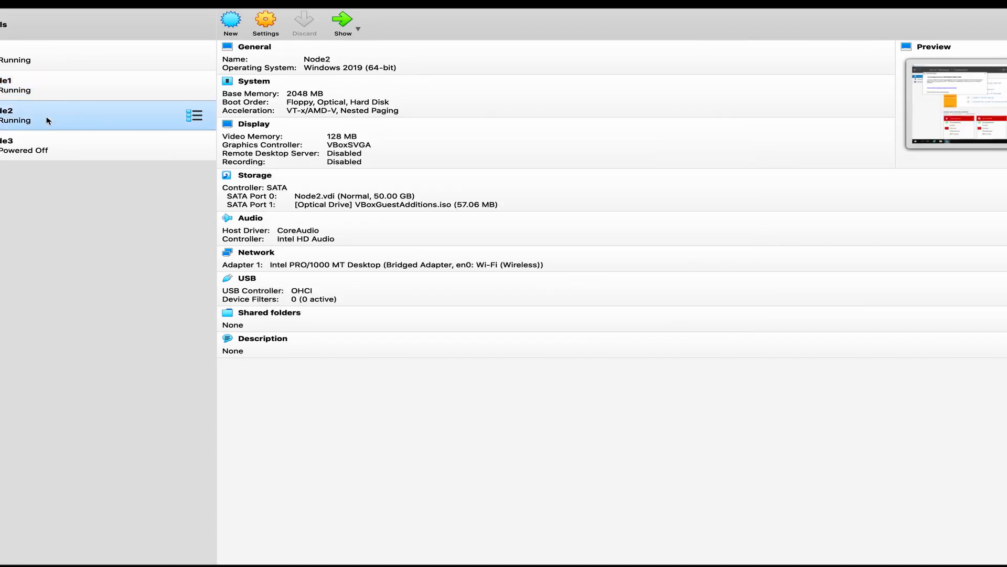
click(276, 26)
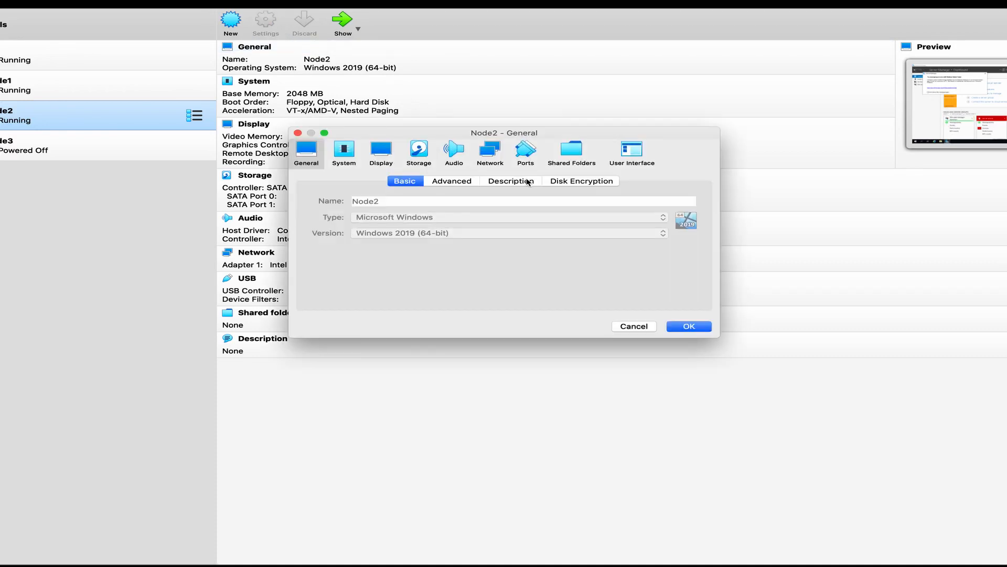
click(491, 152)
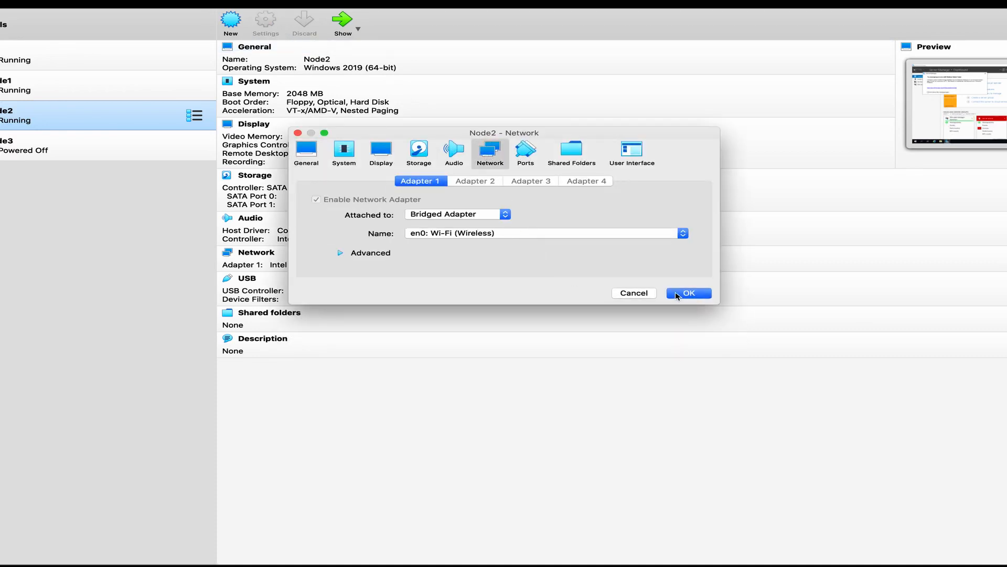
click(644, 295)
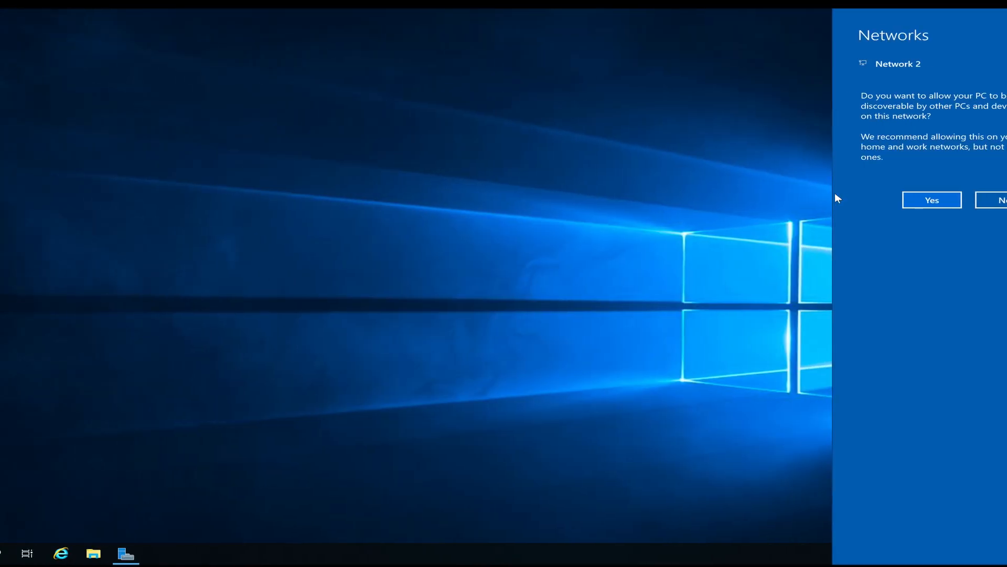
Step: Allow Node2 network discovery, dismiss the Admin Center popup, and insert the Guest Additions CD
click(929, 202)
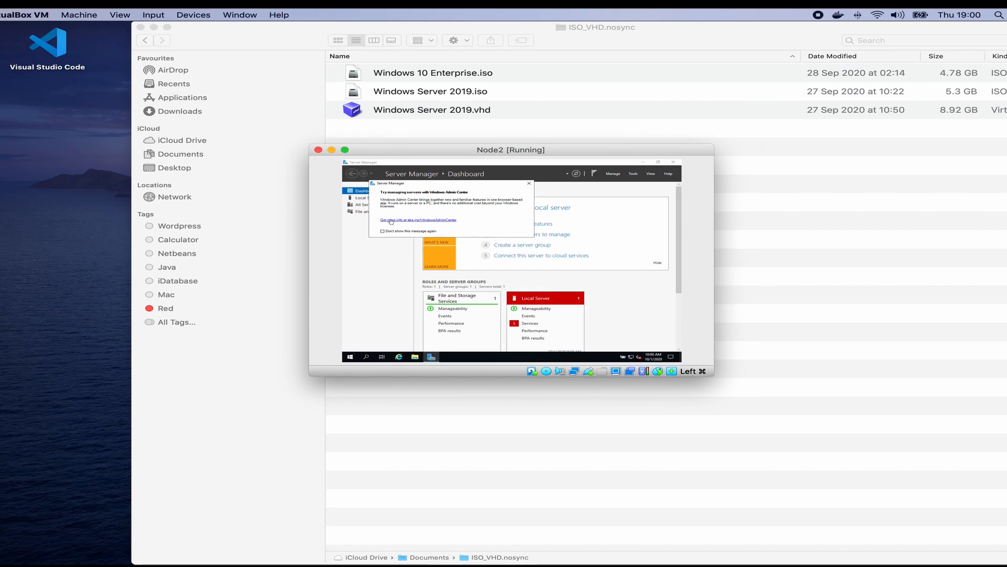
click(529, 184)
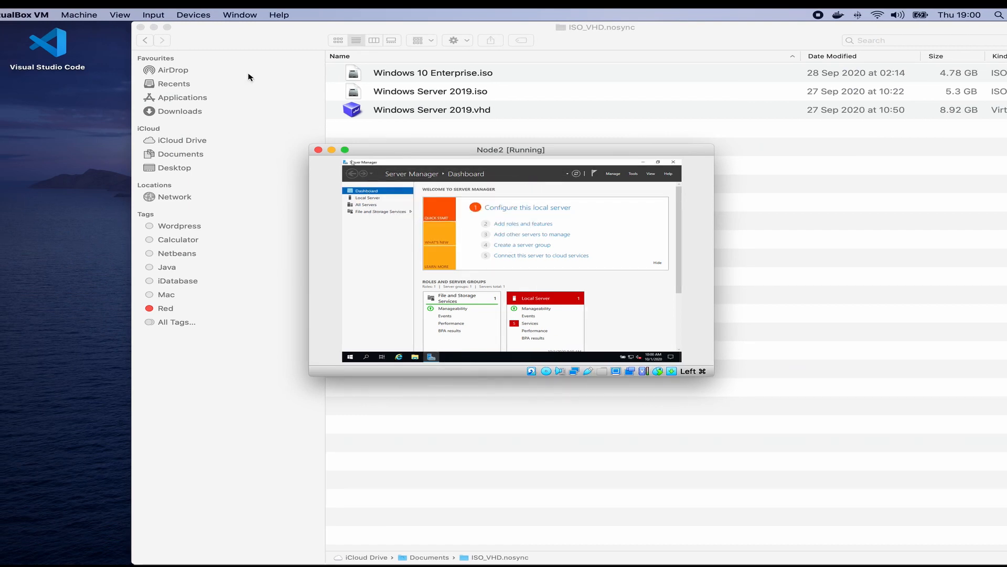
click(200, 14)
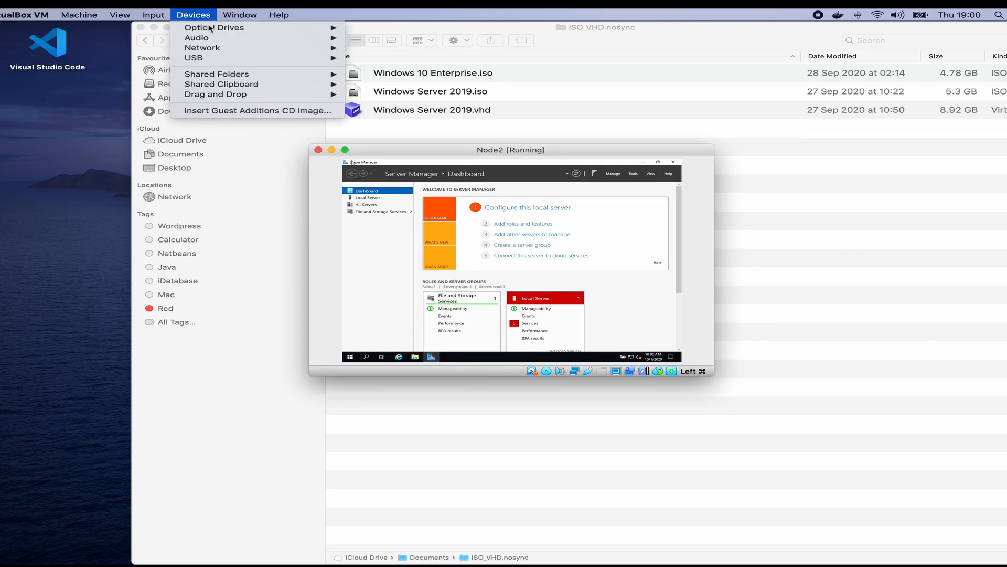
click(267, 110)
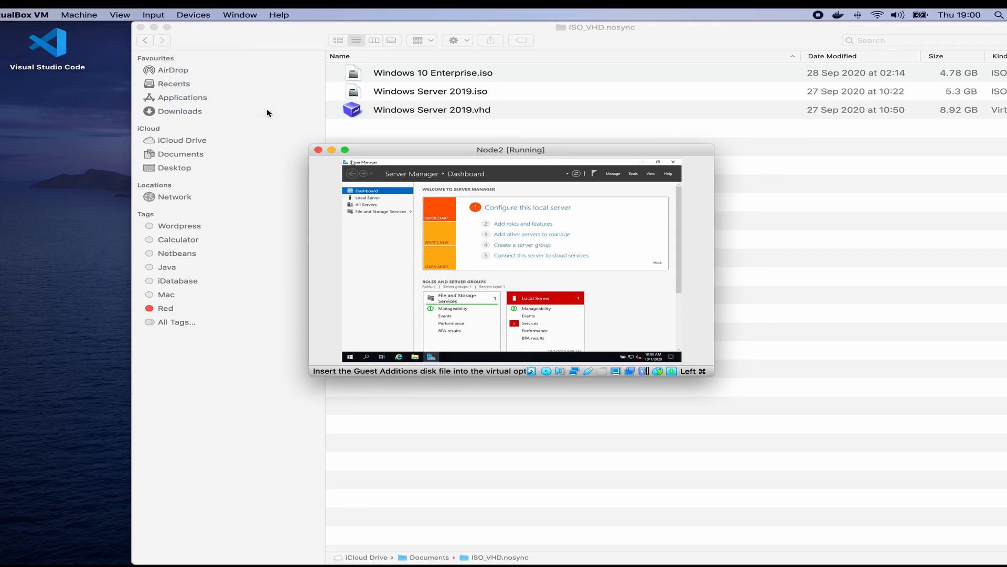
click(198, 16)
mouse_move(198, 28)
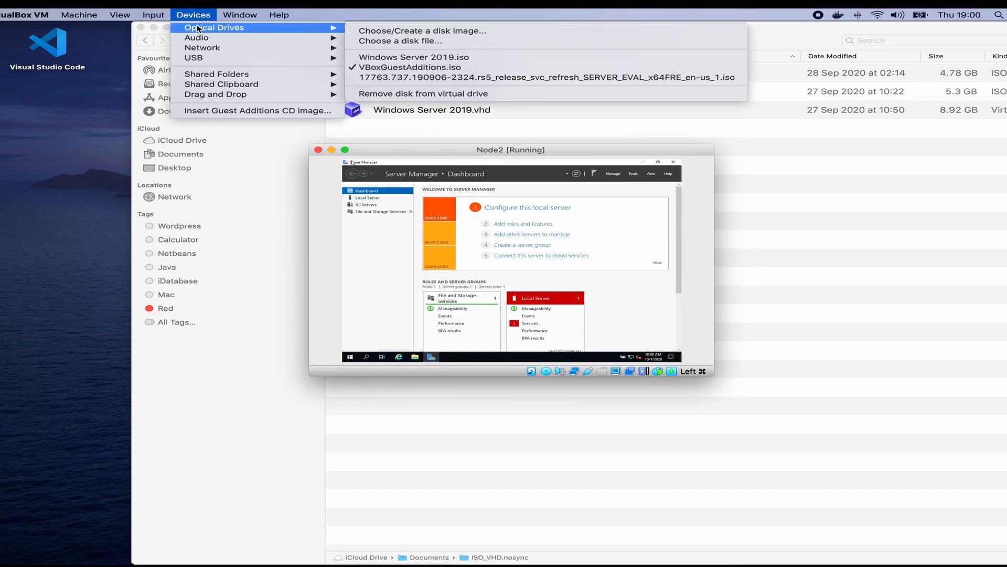
click(404, 67)
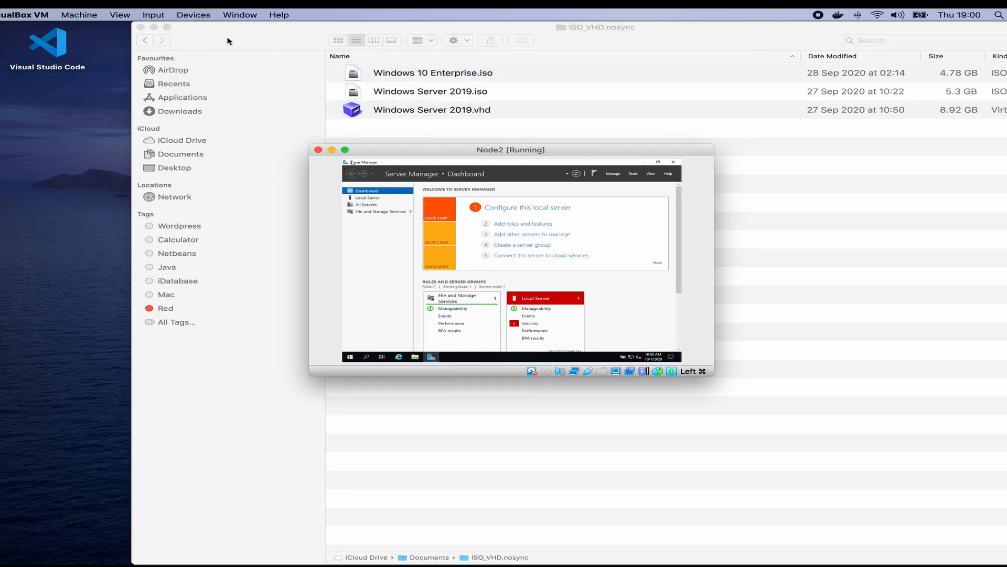
click(193, 15)
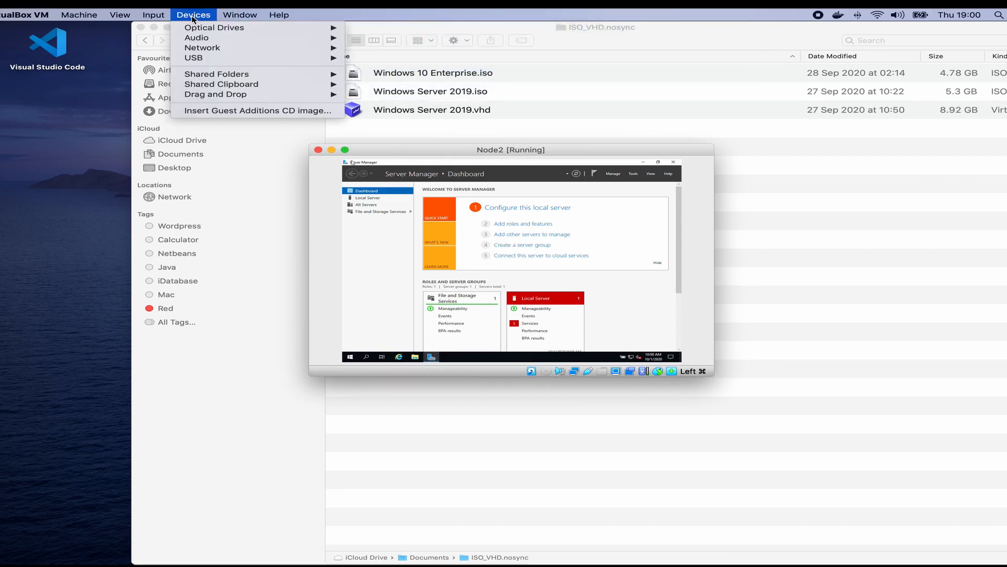
click(229, 111)
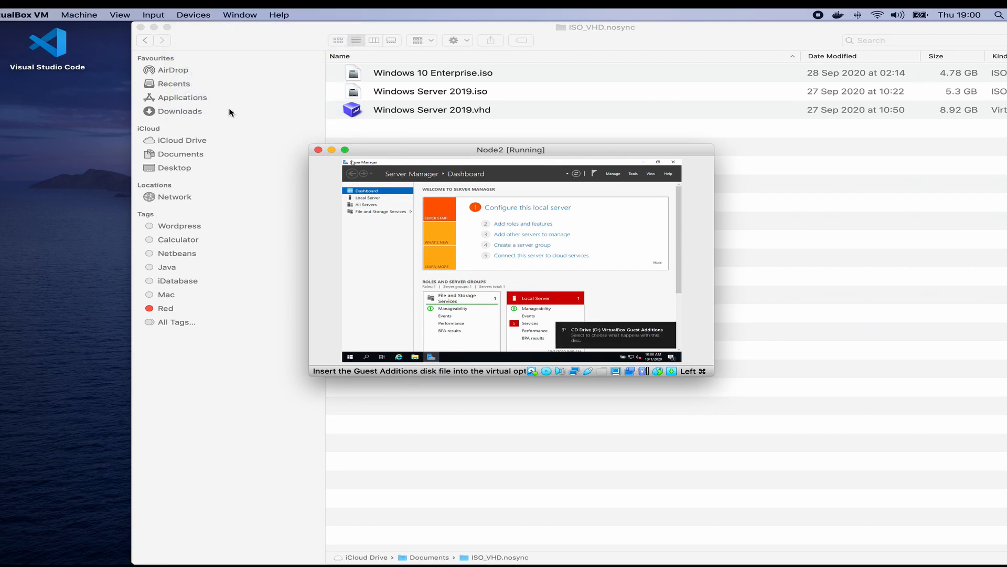
Step: Run VBoxWindowsAdditions.exe with default settings, allow the Oracle driver, and finish with Reboot now
click(600, 341)
click(595, 200)
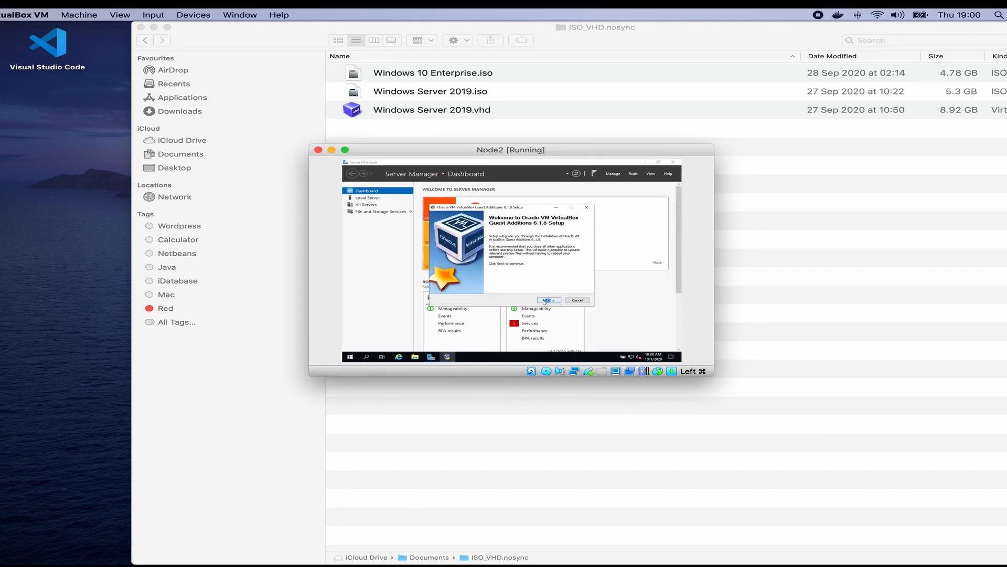
click(546, 300)
click(546, 301)
click(546, 300)
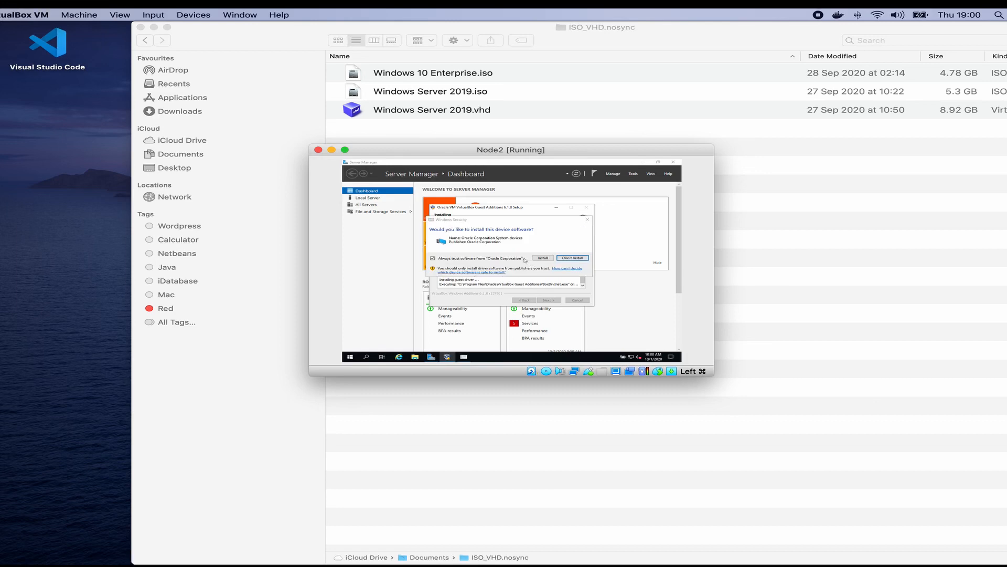
click(543, 258)
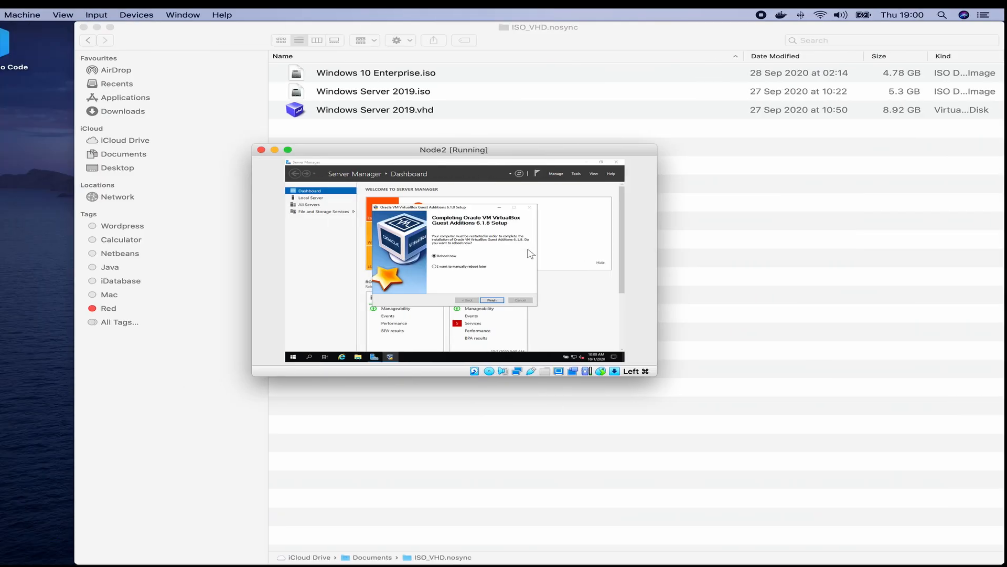
click(549, 300)
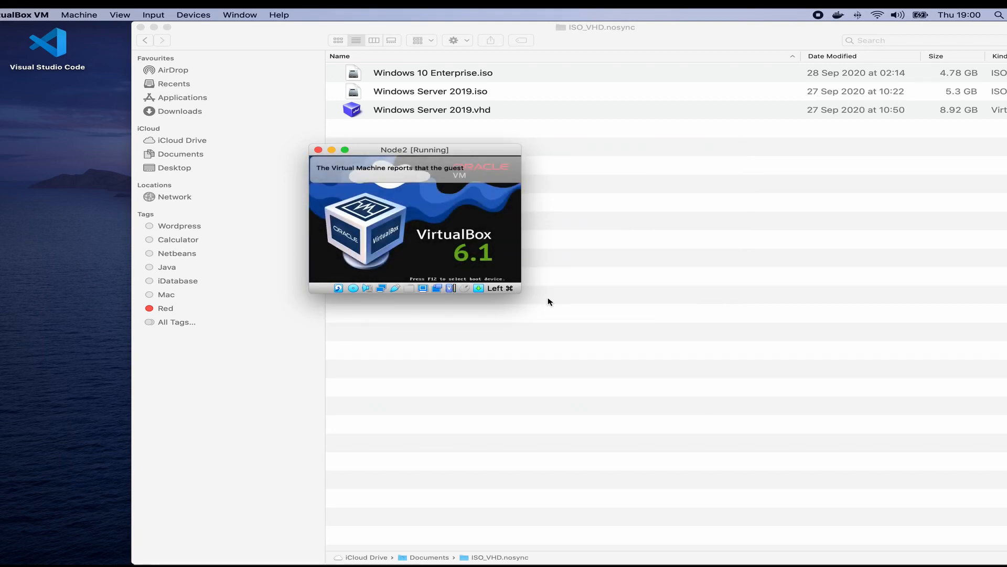
Step: Send Ctrl-Alt-Del to the rebooted Node2, sign in as Administrator, and dismiss the integration notice
key(ctrl+Right)
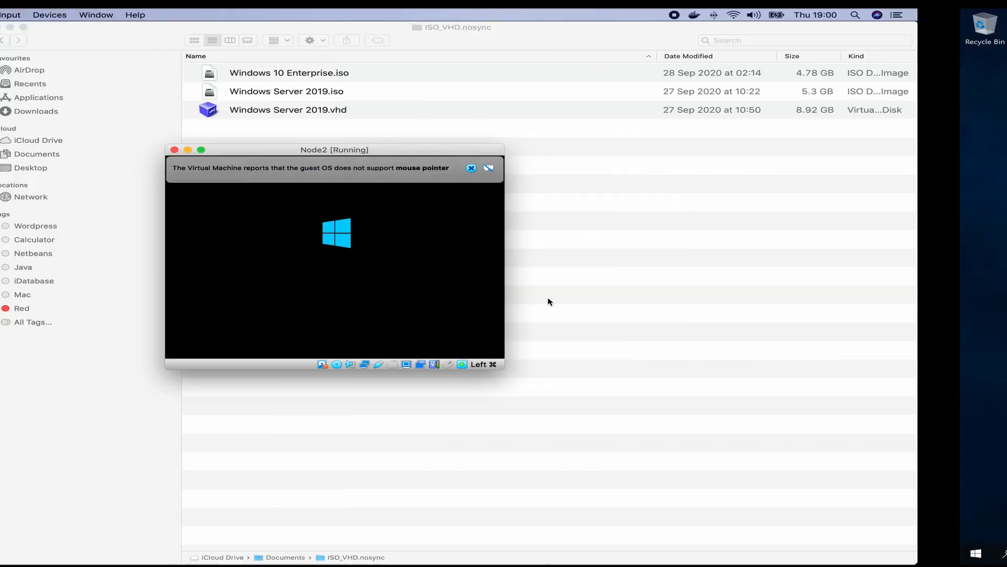
key(ctrl+Right)
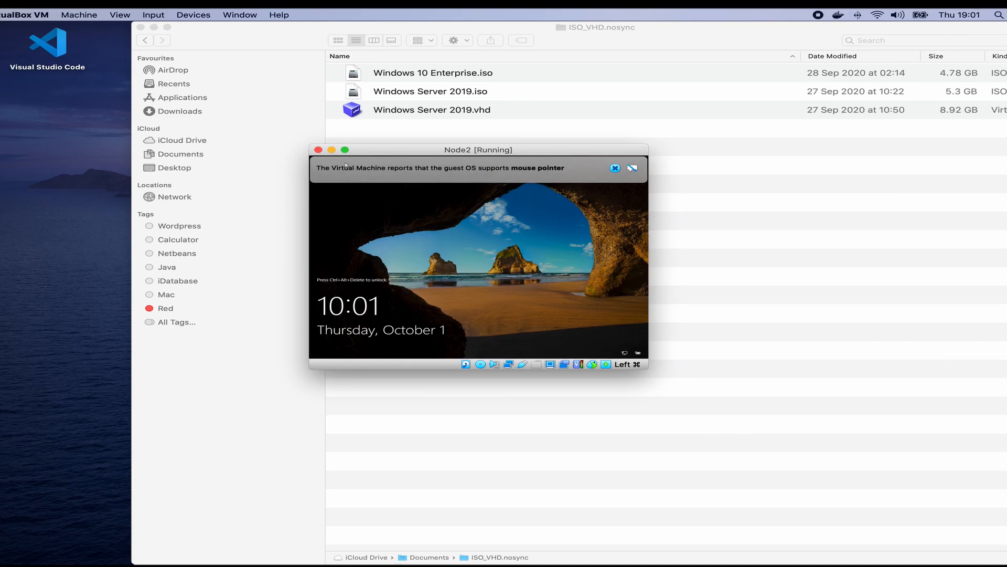
click(157, 16)
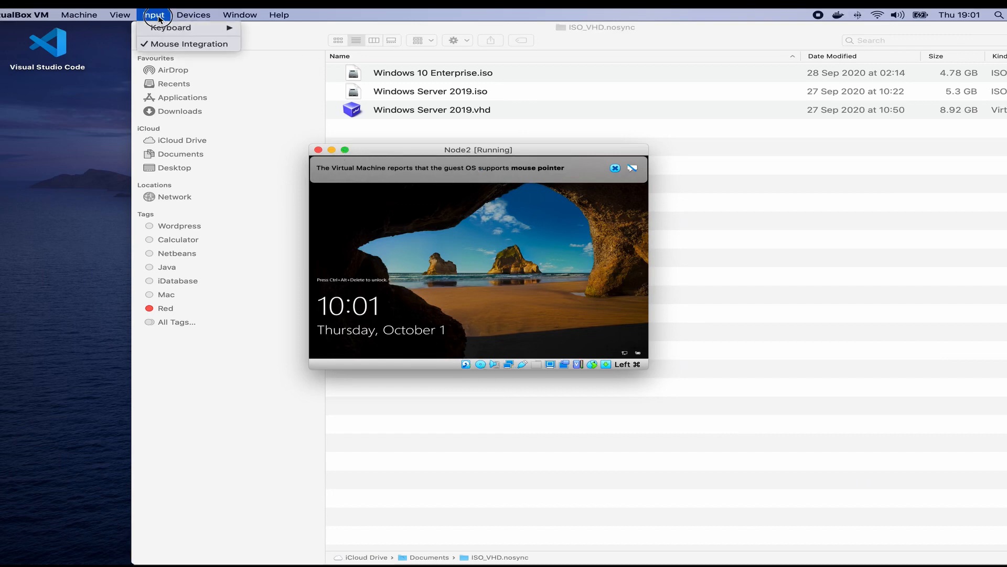
mouse_move(205, 29)
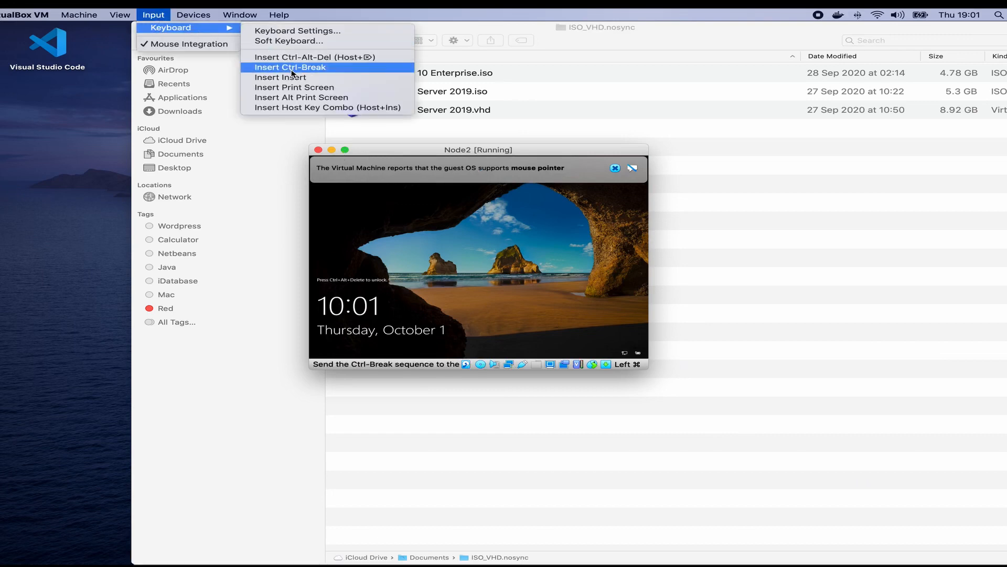
click(307, 56)
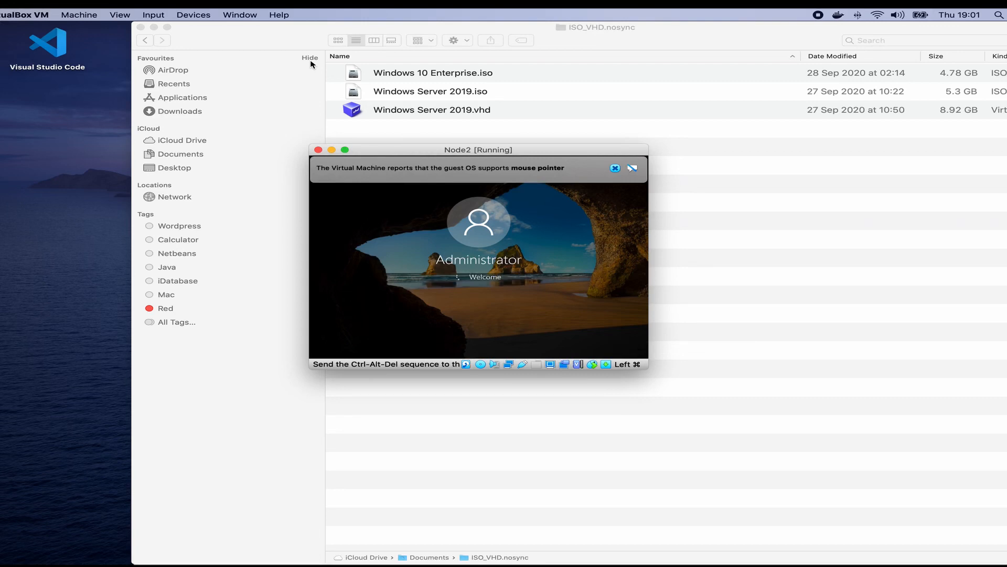
key(Return)
click(615, 168)
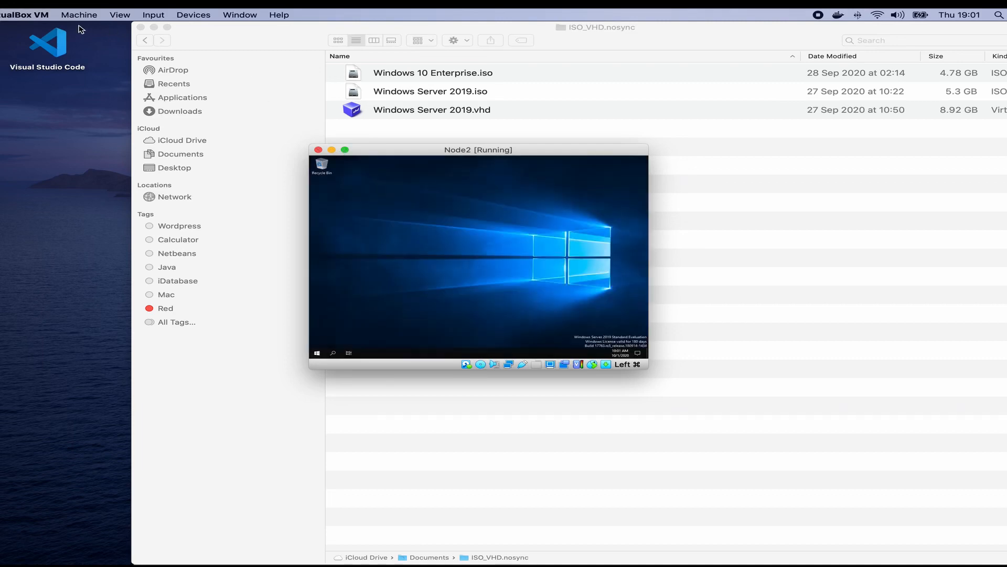
Step: Switch Node2 to full-screen mode and set its Windows display scaling to 200%
click(120, 16)
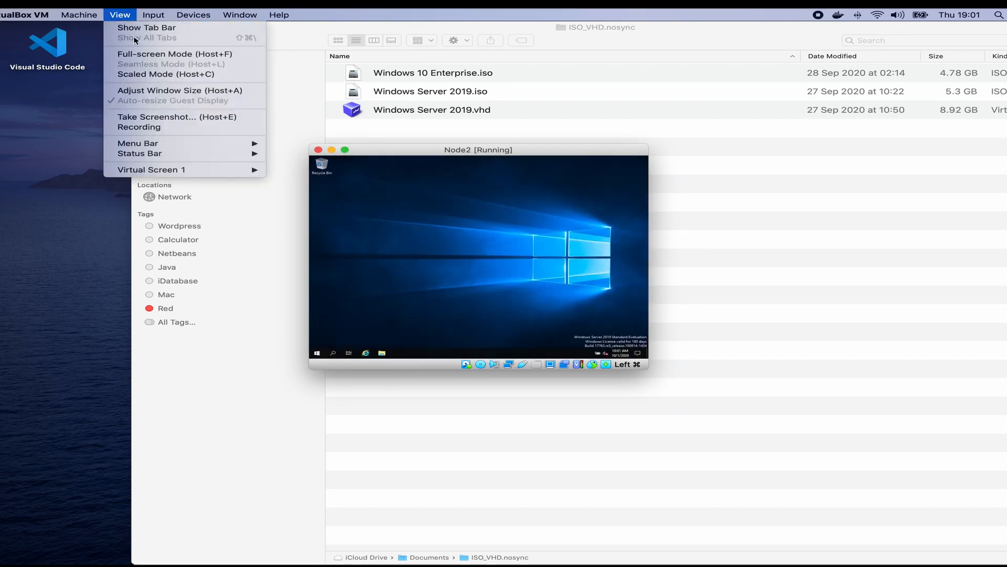
click(142, 55)
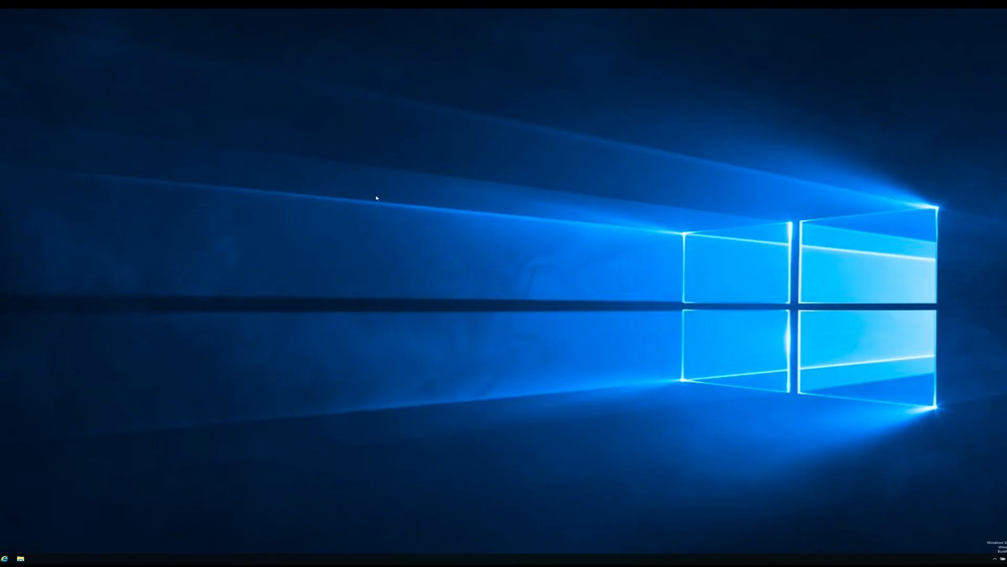
right_click(376, 198)
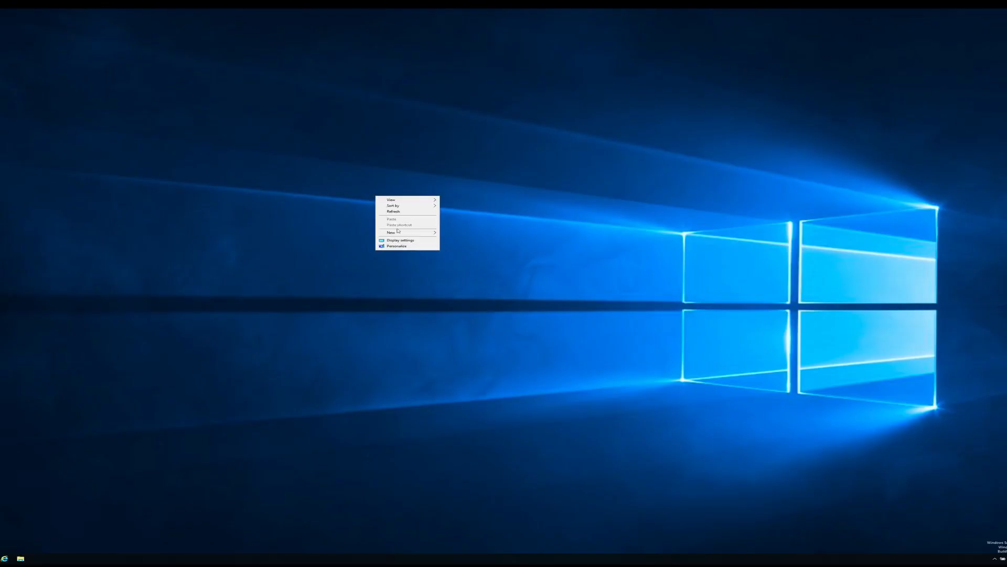
click(405, 242)
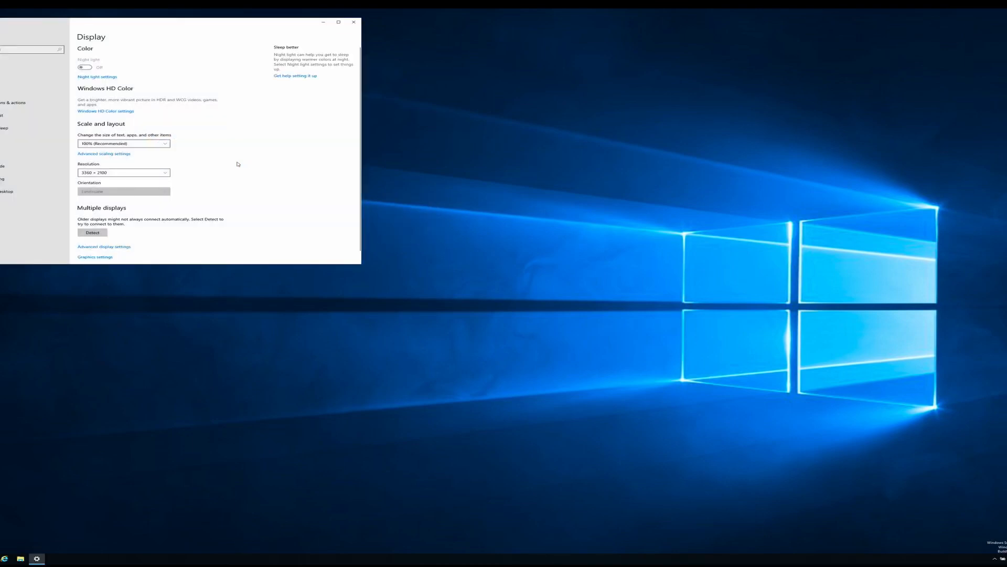
click(163, 148)
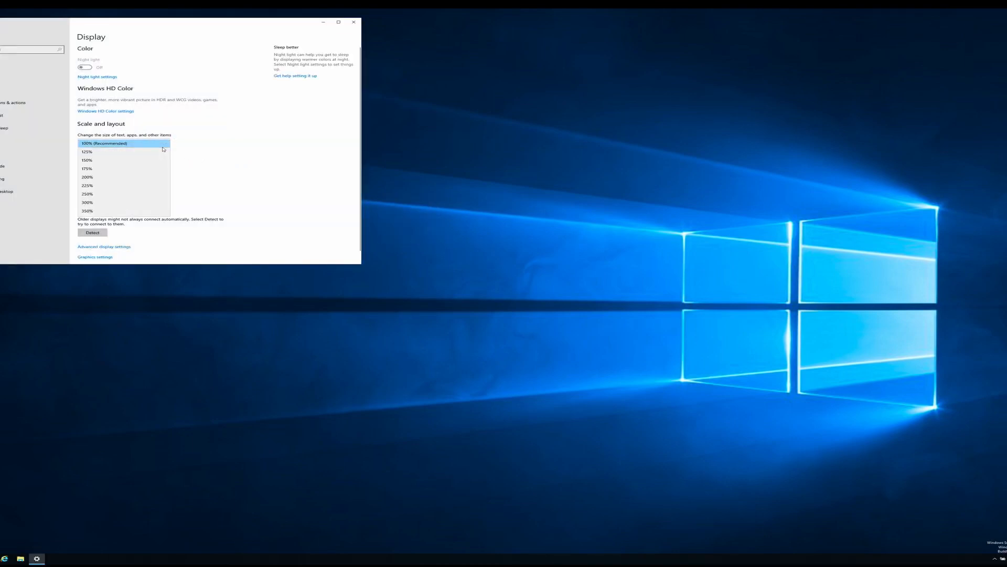
click(97, 177)
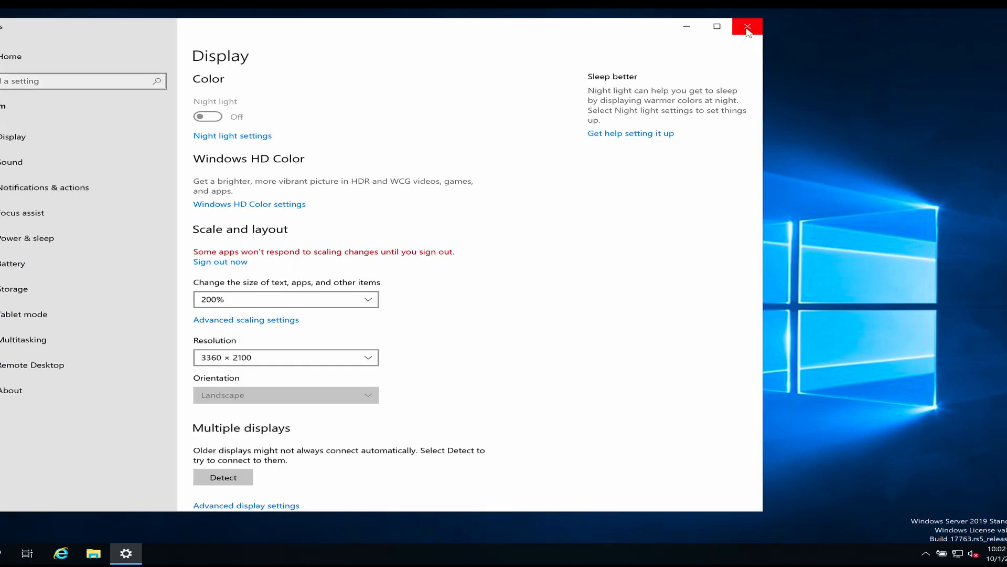
click(747, 30)
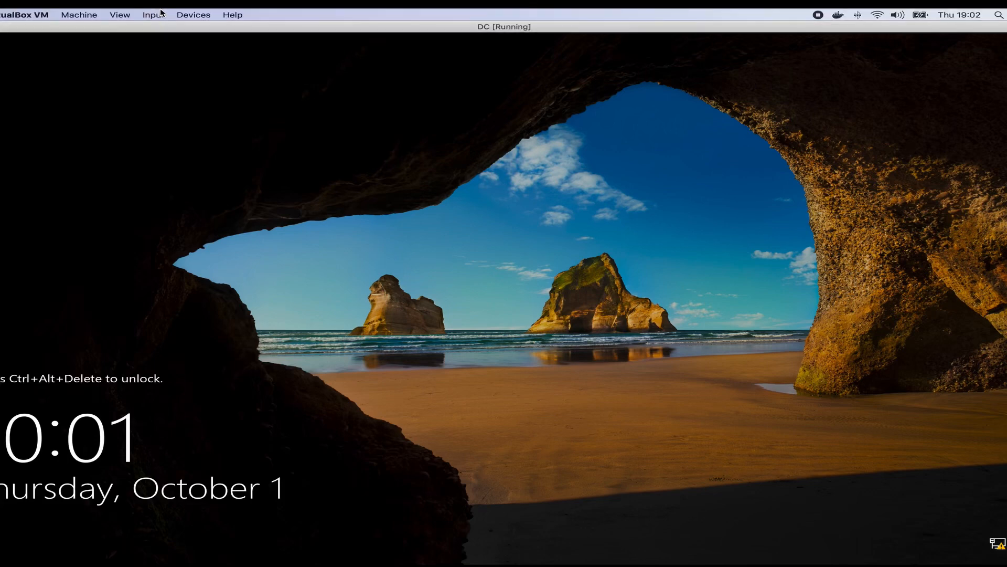
Step: Unlock the DC VM with Ctrl-Alt-Del and sign in as KTG\Administrator with its password
click(153, 14)
mouse_move(169, 28)
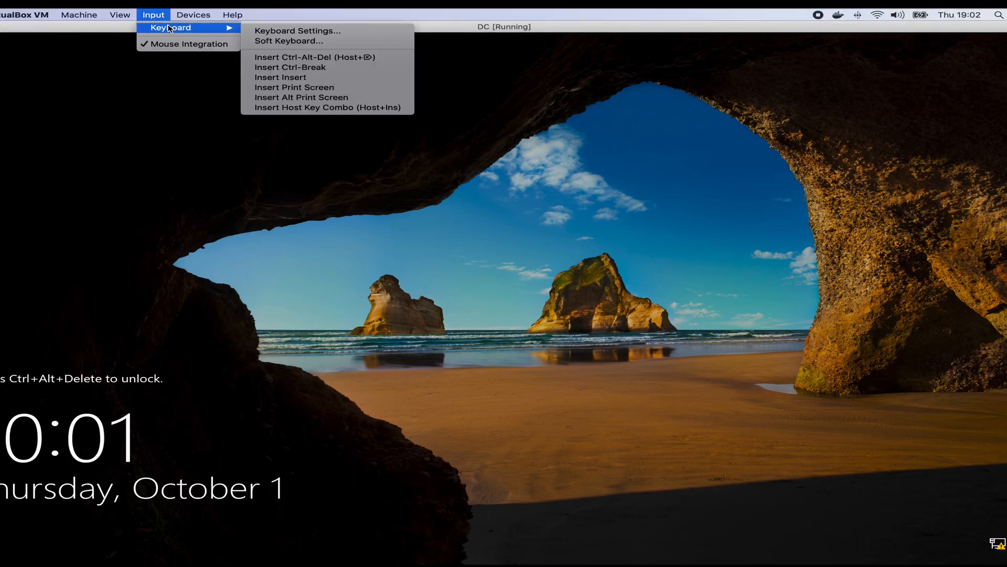
click(304, 58)
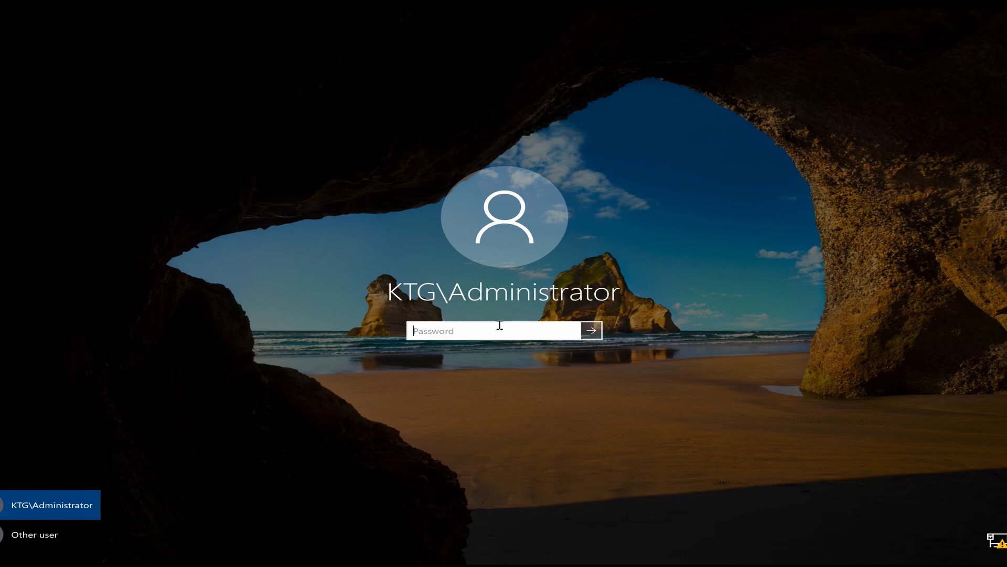
text(P@ssw0rd1)
click(595, 332)
click(592, 330)
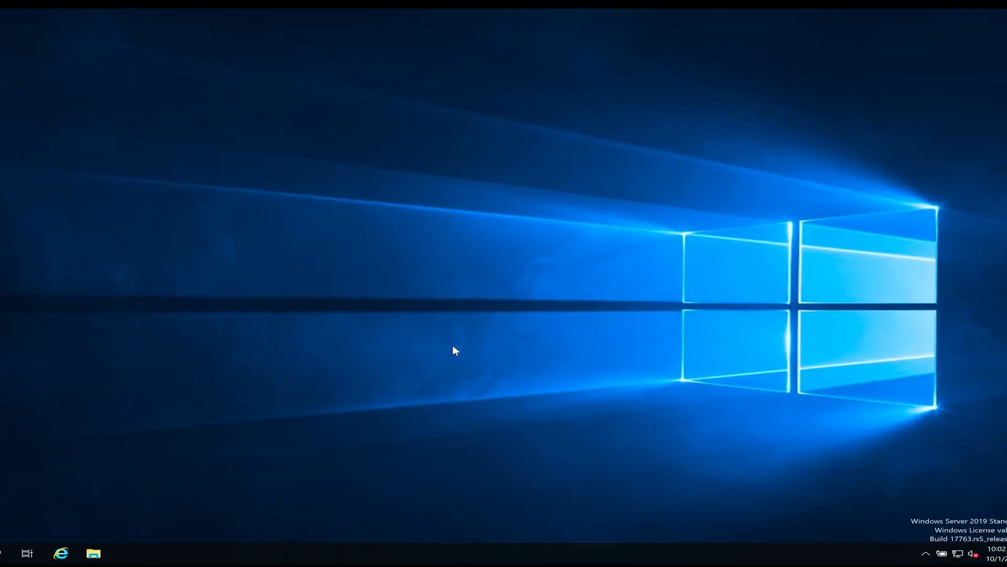
Step: Bring up Server Manager on the DC, dismiss the Admin Center notice, and view Local Server
mouse_move(505, 566)
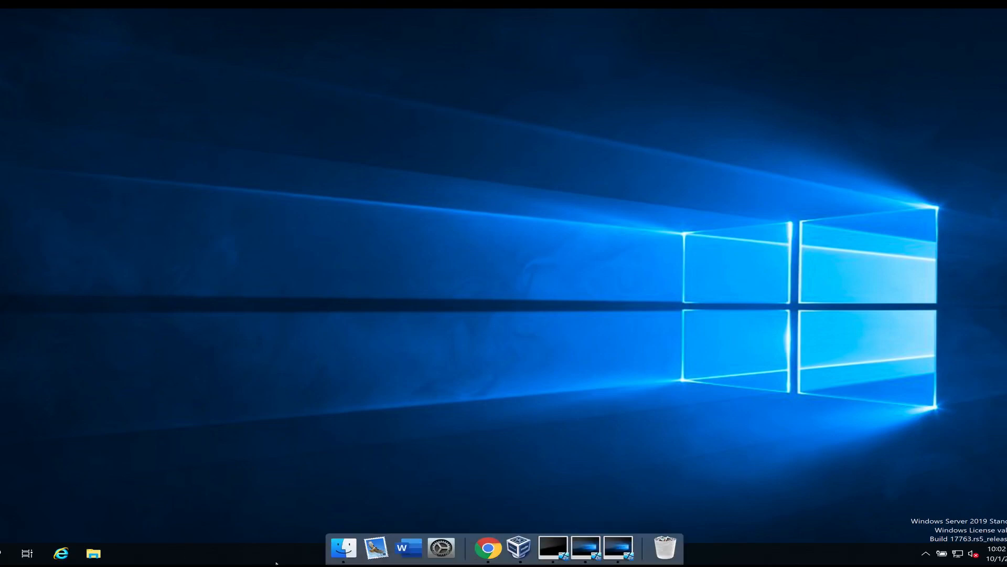
key(super)
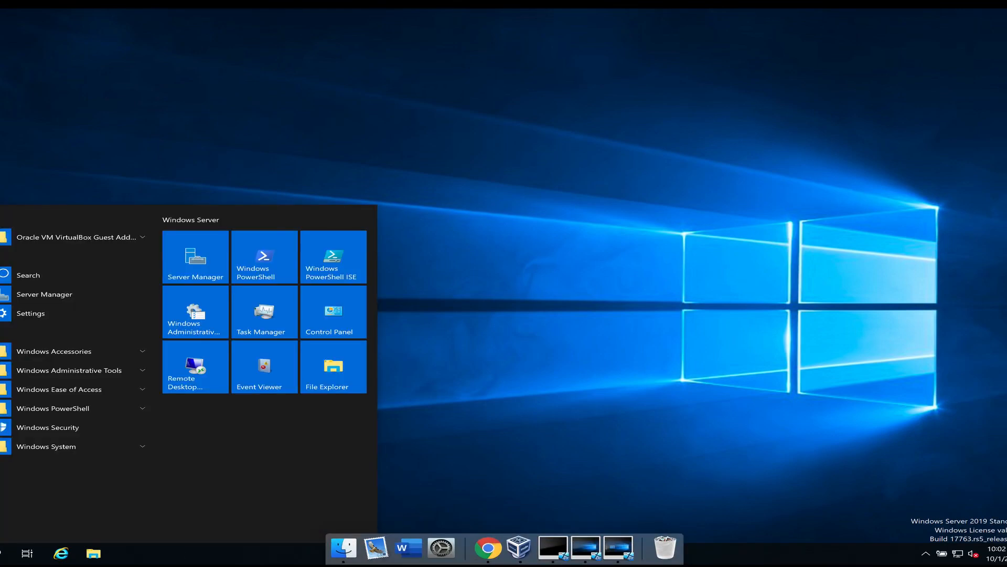
key(ctrl+Right)
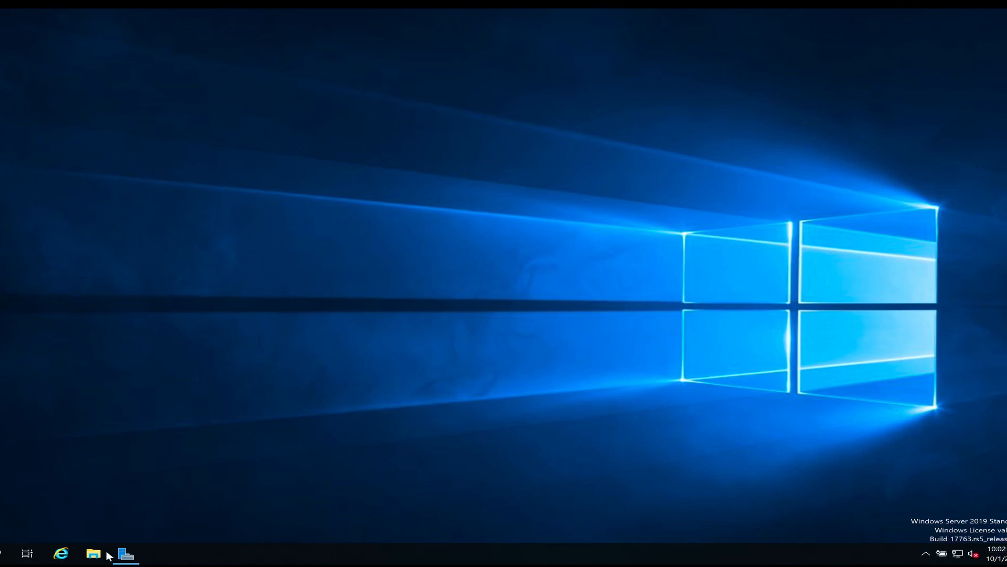
key(super)
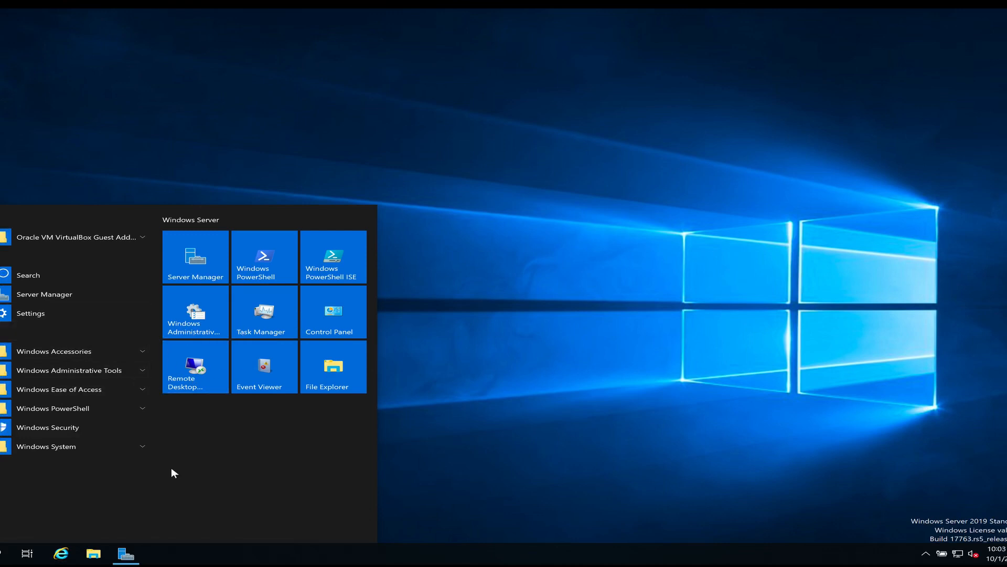
text(run)
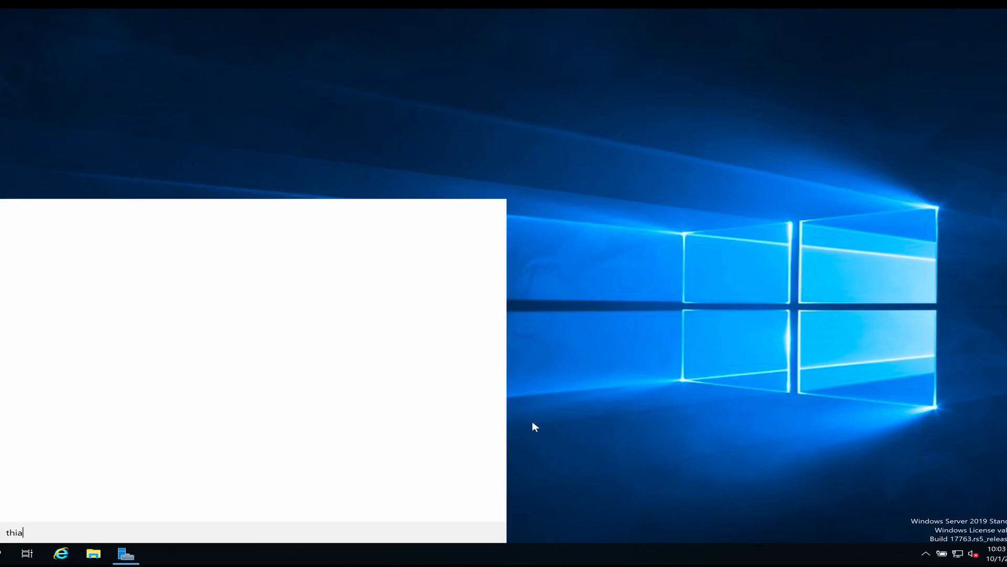
key(Return)
click(128, 552)
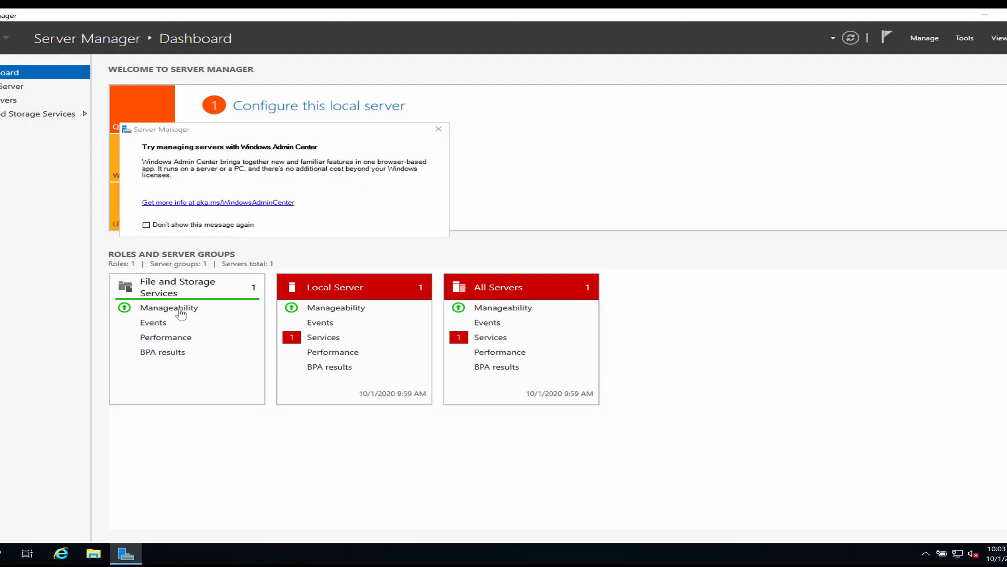
click(439, 129)
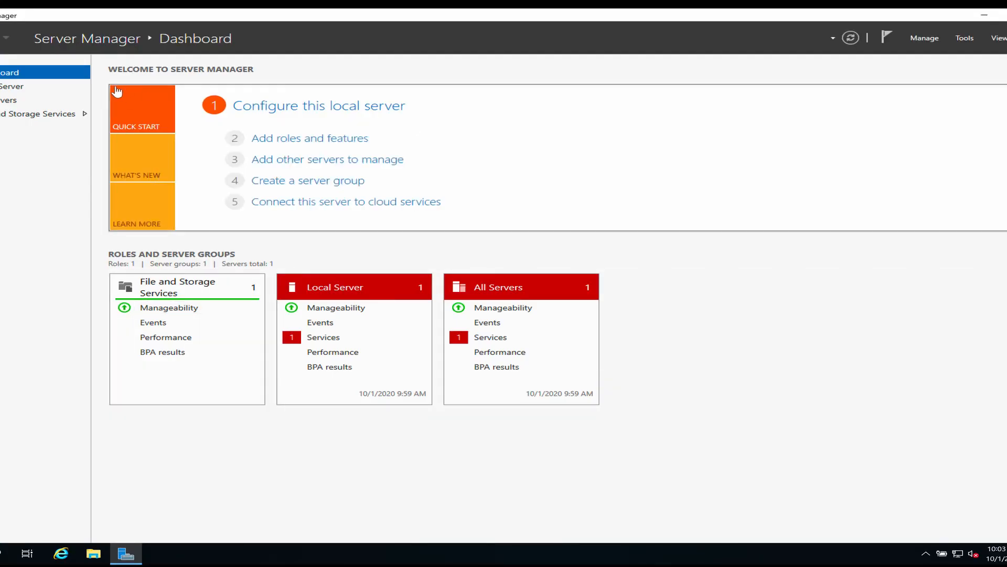
click(33, 89)
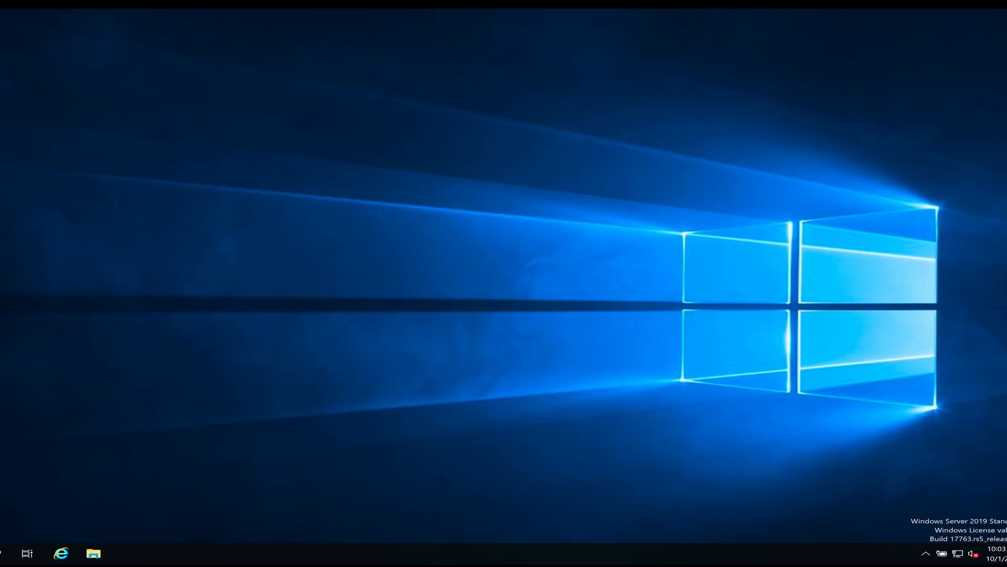
Step: Run ipconfig in an administrator command prompt, showing the DC's IPv4 address 192.168.1.90
key(super)
text(thi)
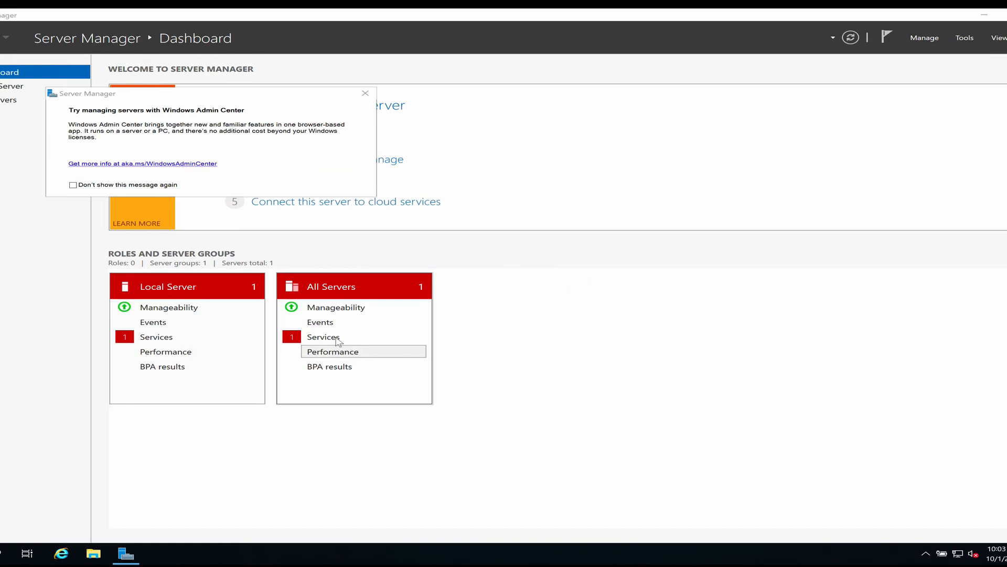
click(365, 94)
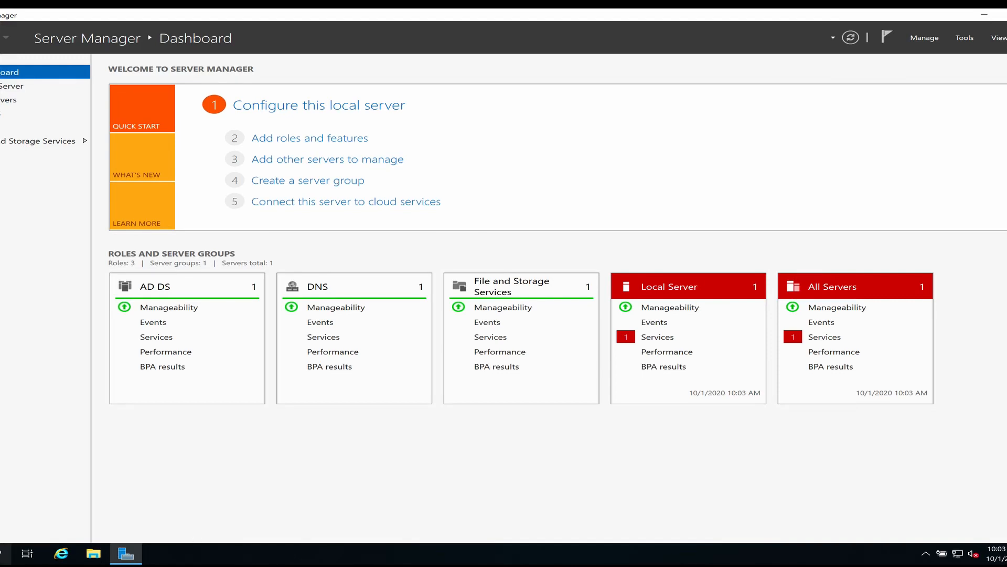
click(2, 553)
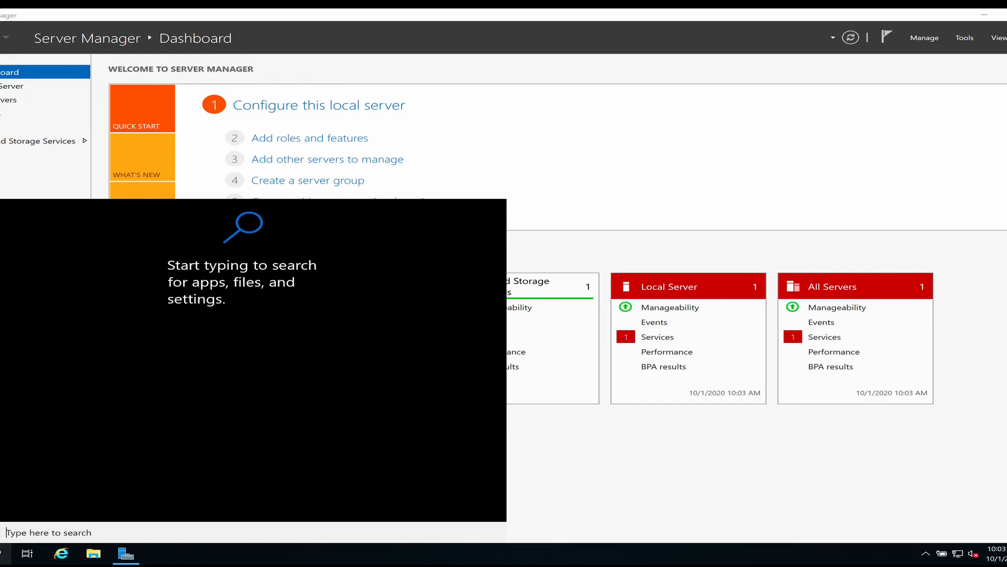
text(cmd)
key(Return)
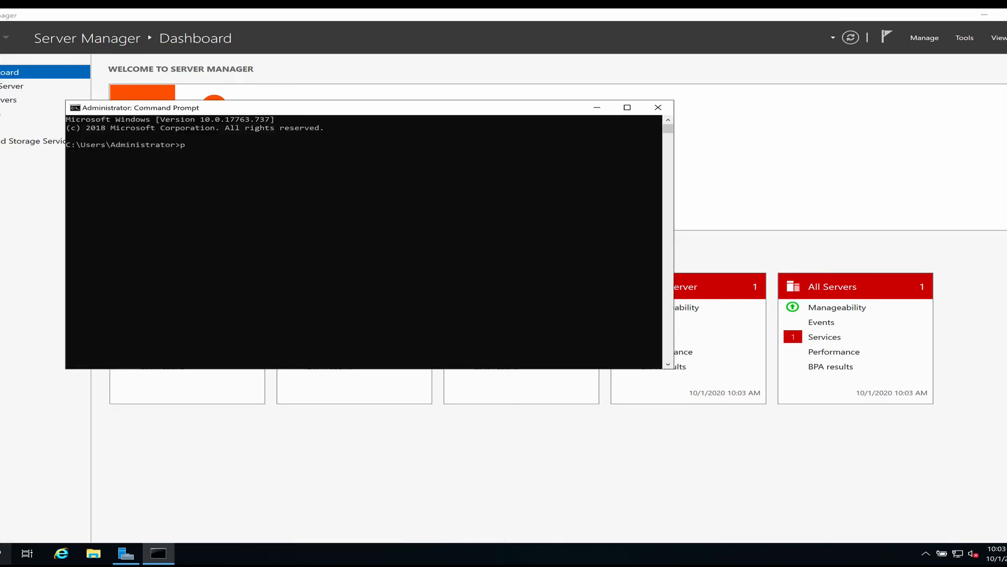
text(ipconfig)
key(Return)
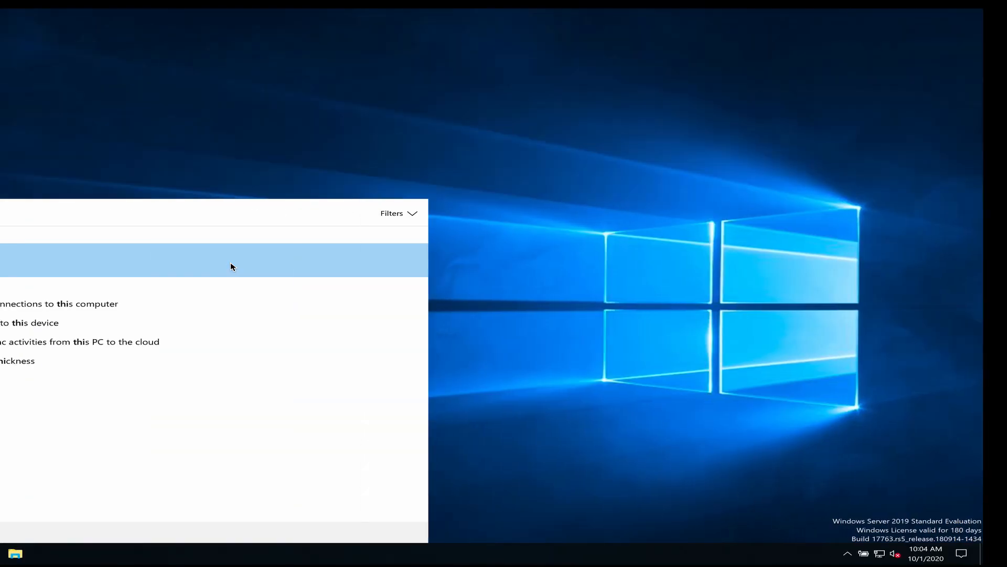
Step: Reach the Ethernet adapter's Properties through Network & Internet settings' adapter options
click(209, 127)
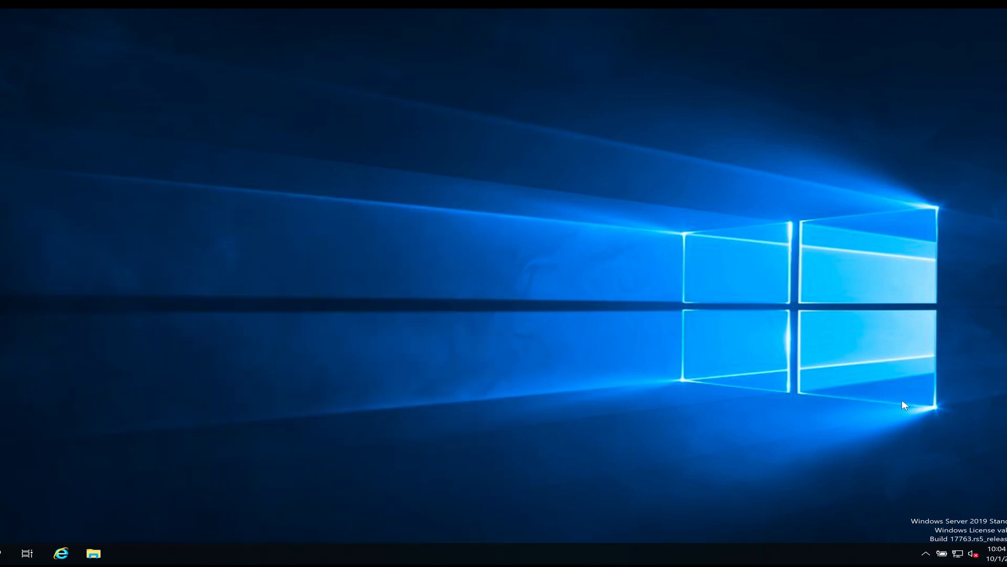
right_click(957, 553)
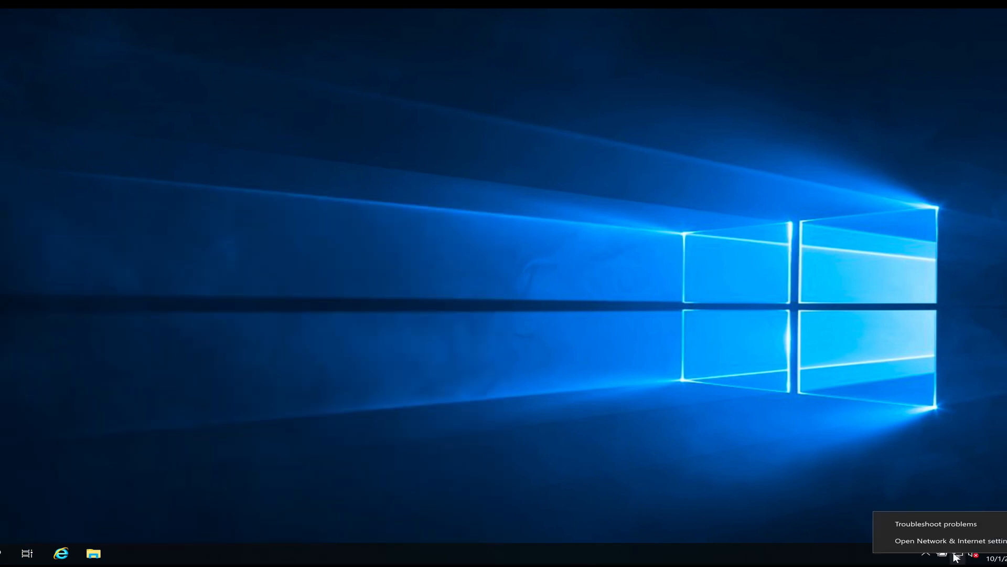
click(947, 540)
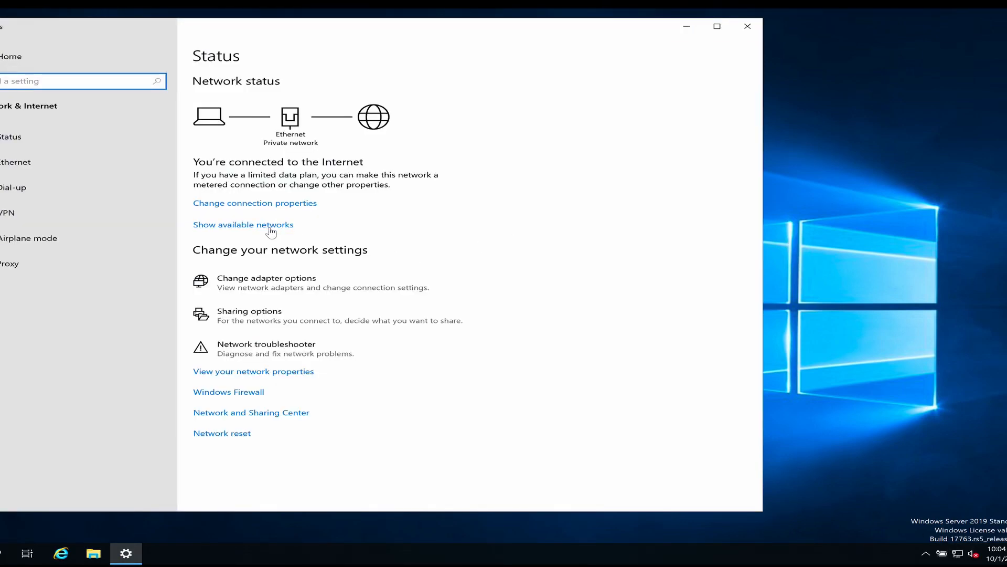
click(15, 165)
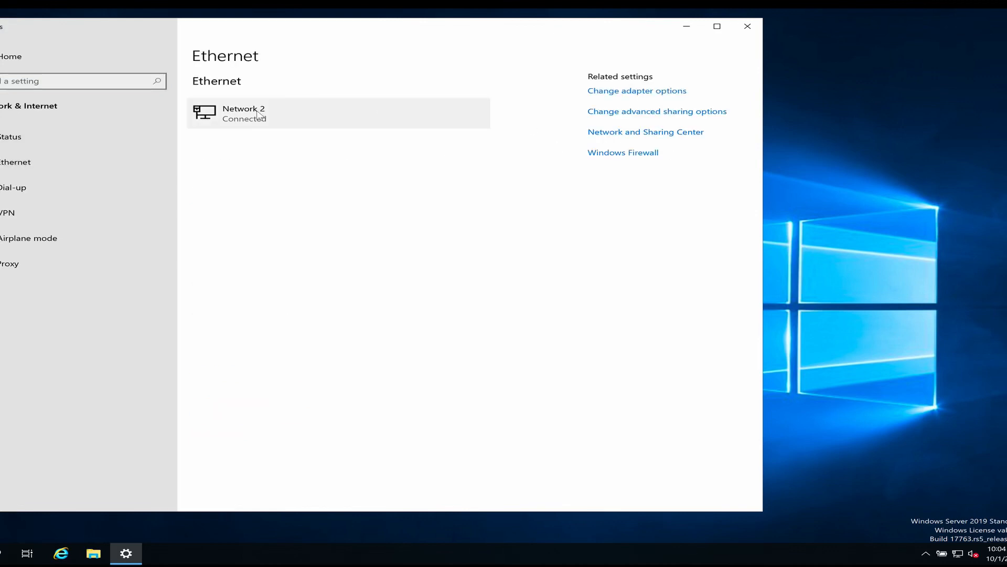
click(633, 97)
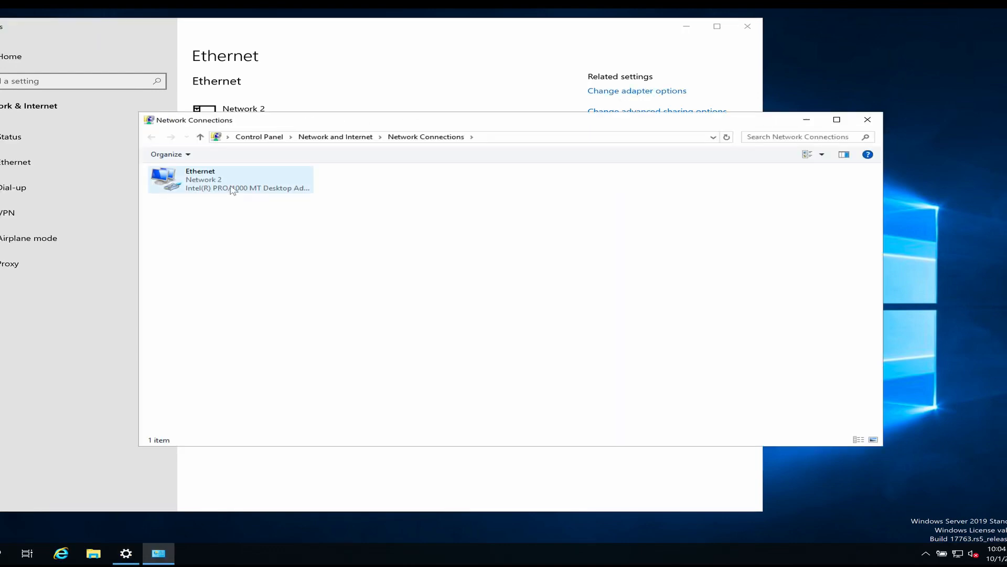
right_click(233, 189)
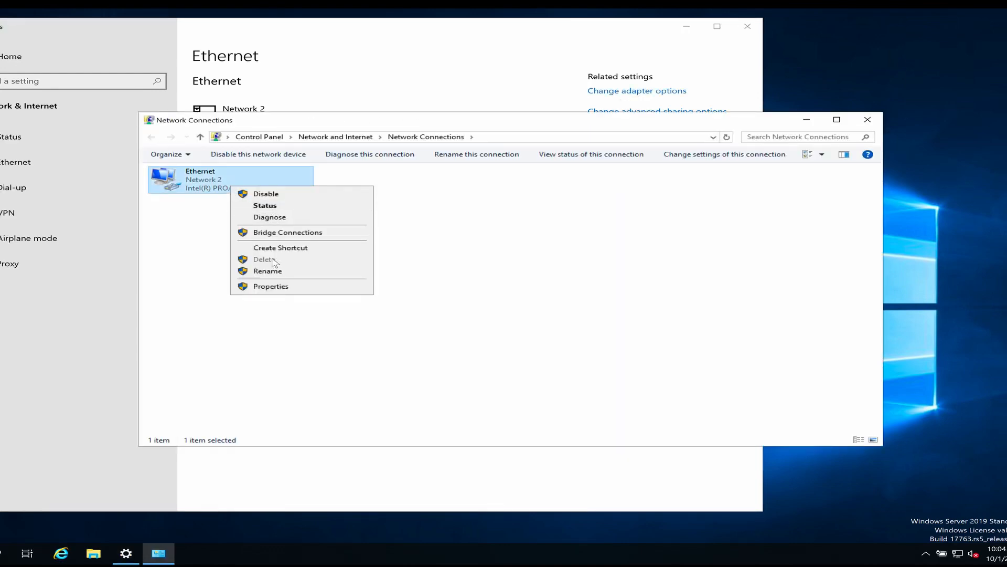
click(271, 286)
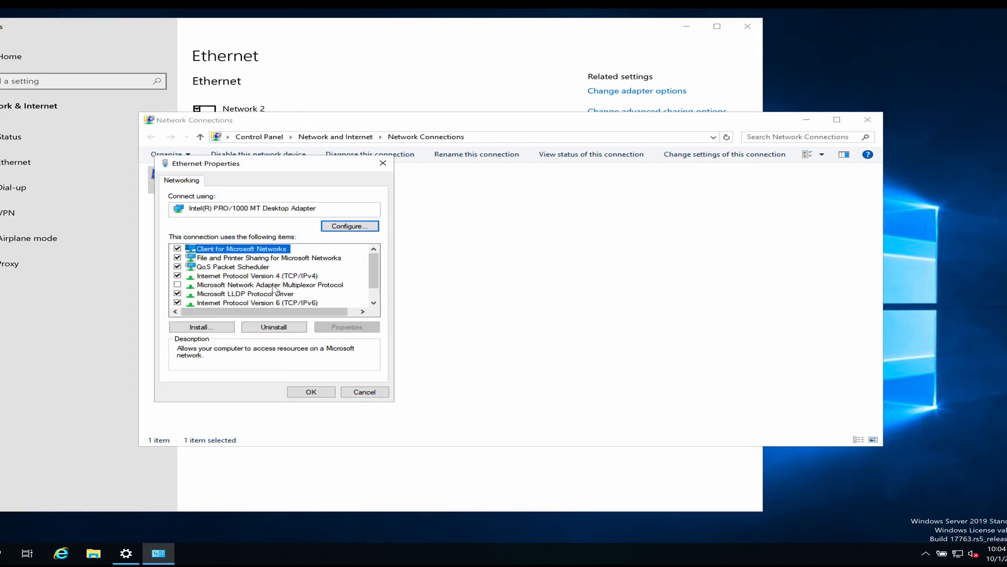
Step: Uncheck IPv6 and set IPv4 DNS servers to 192.168.1.90 and 8.8.8.8
click(178, 303)
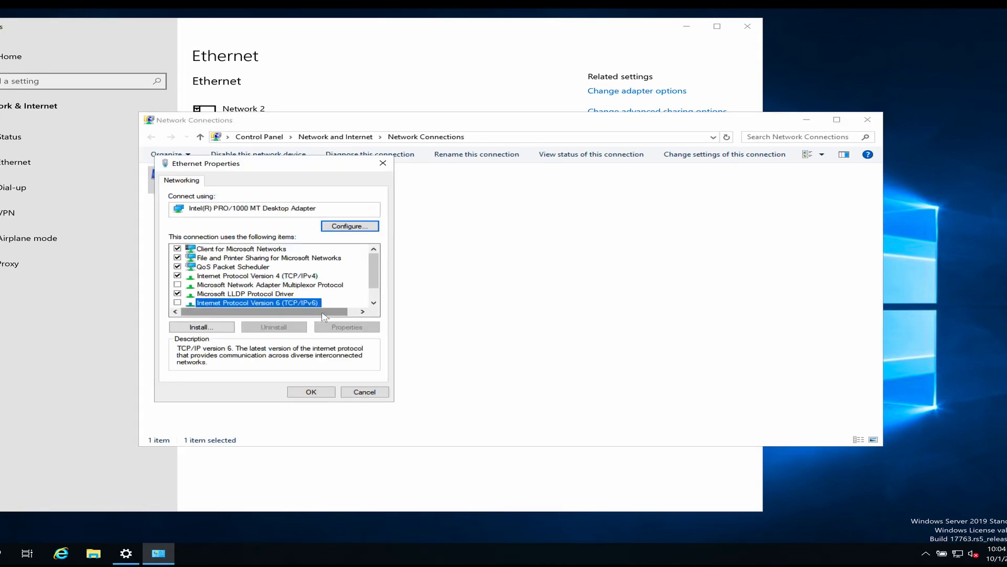
click(247, 277)
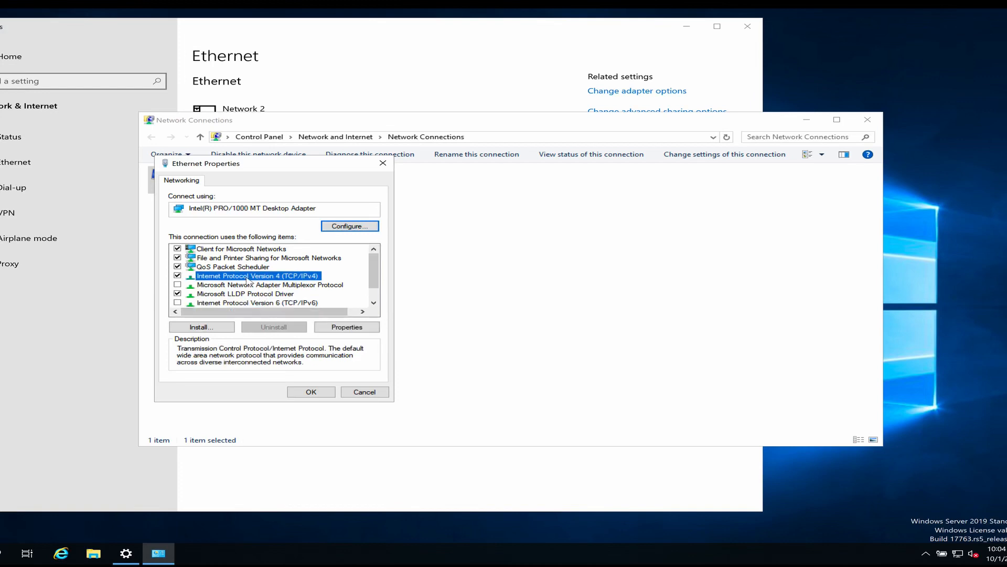
click(360, 329)
click(217, 352)
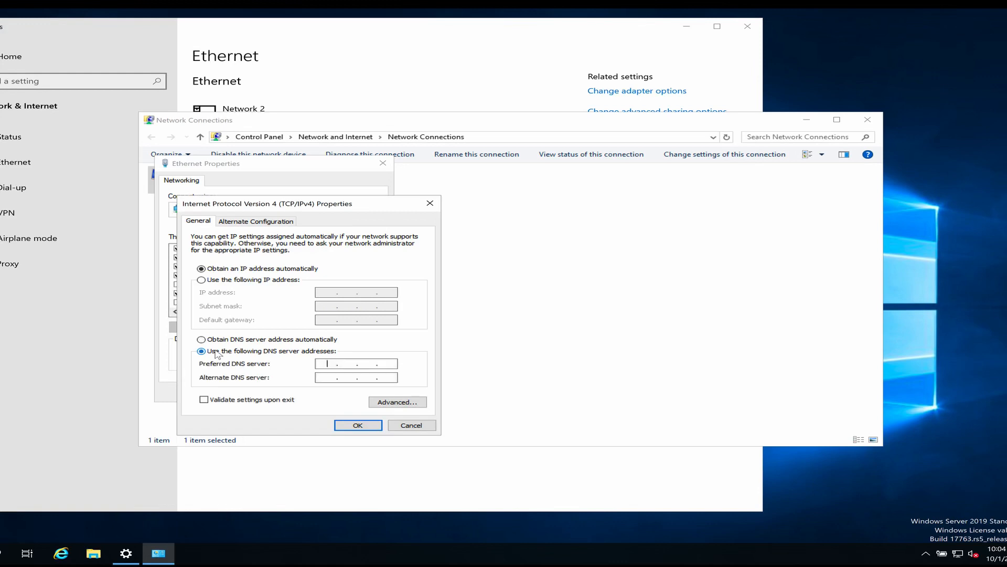
text(192 . 168 . 1 . 90)
click(324, 375)
text(8.8.8.8)
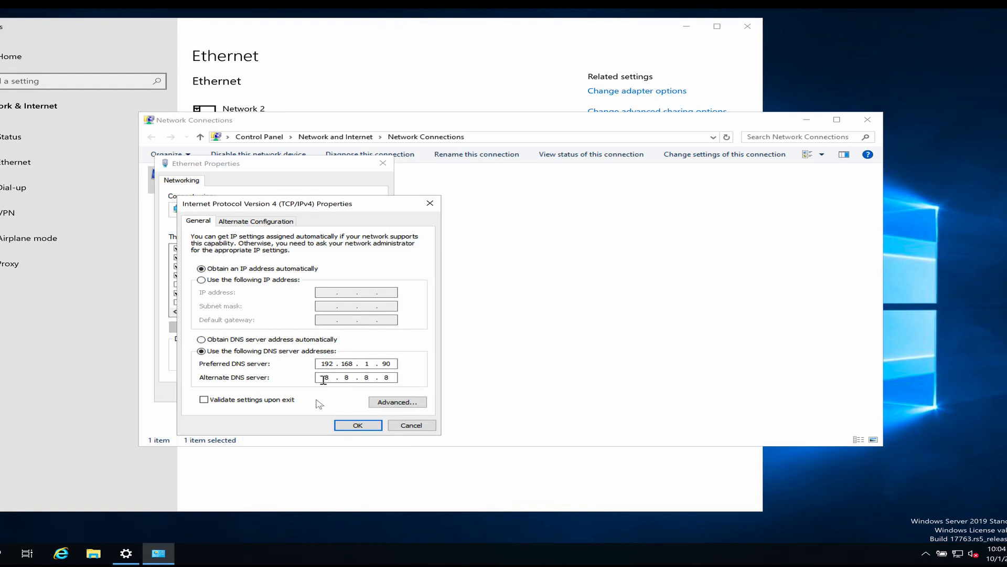
click(352, 424)
click(311, 392)
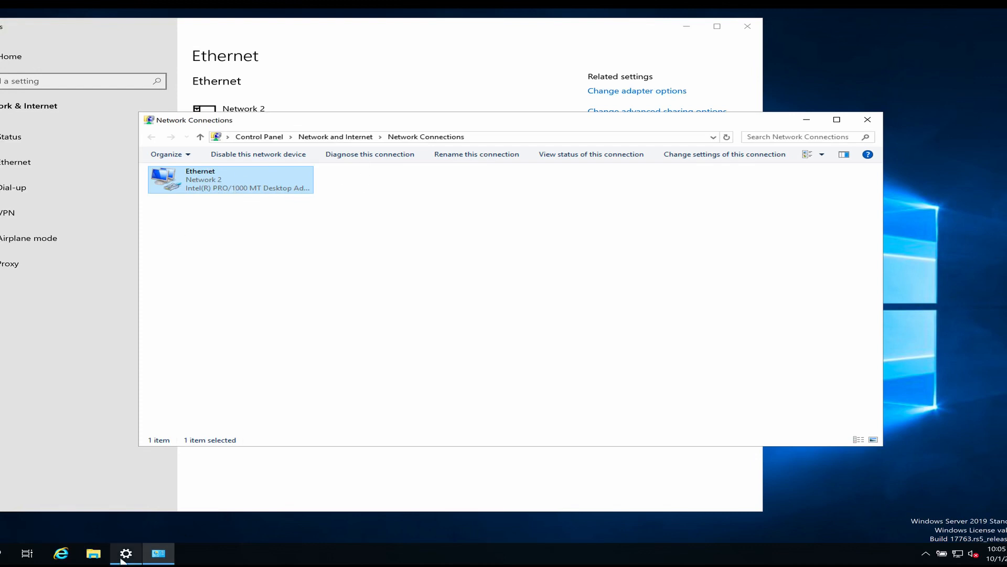
key(super)
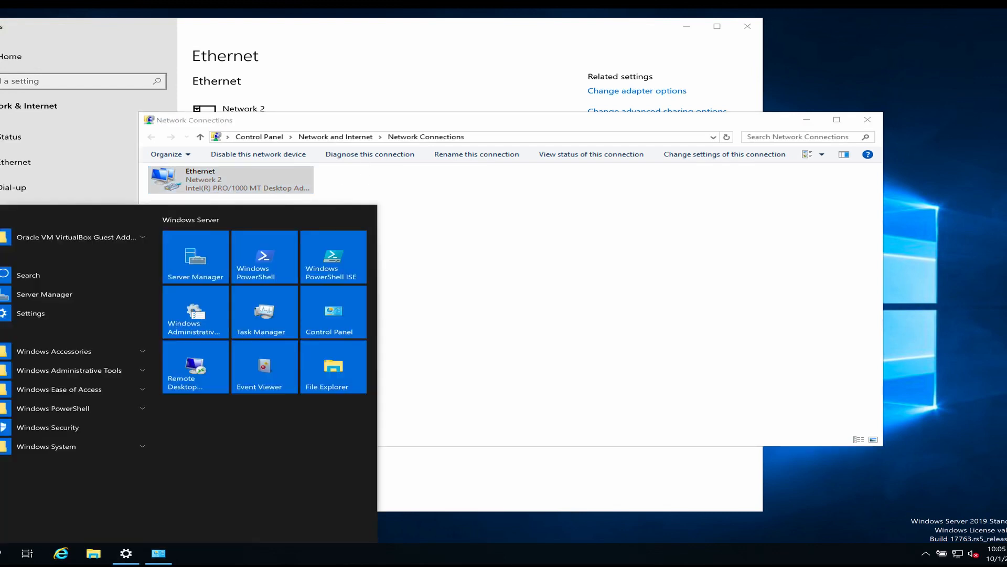
text(TH)
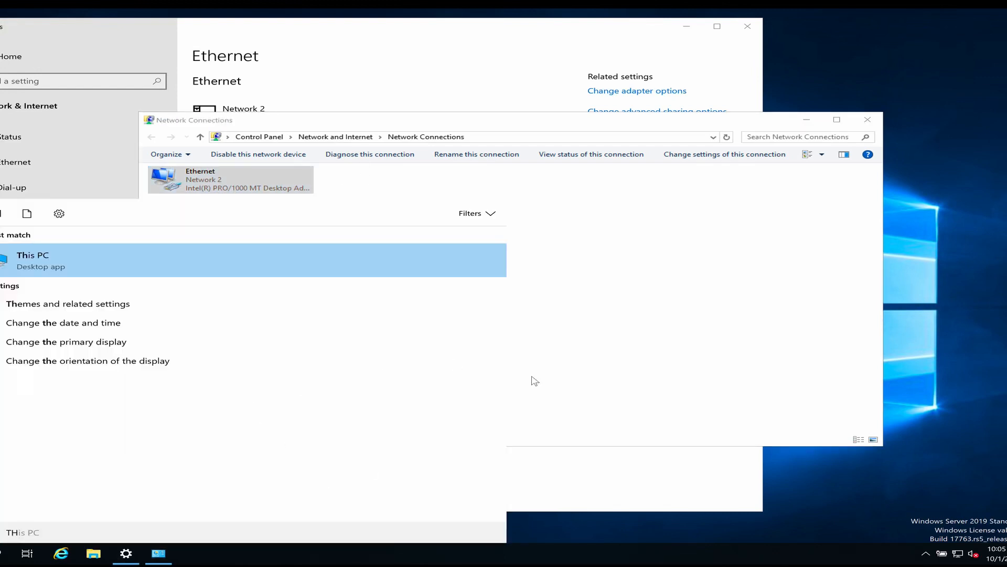
Step: Open This PC's computer-name change dialog, type NODE, then cancel without renaming
click(629, 457)
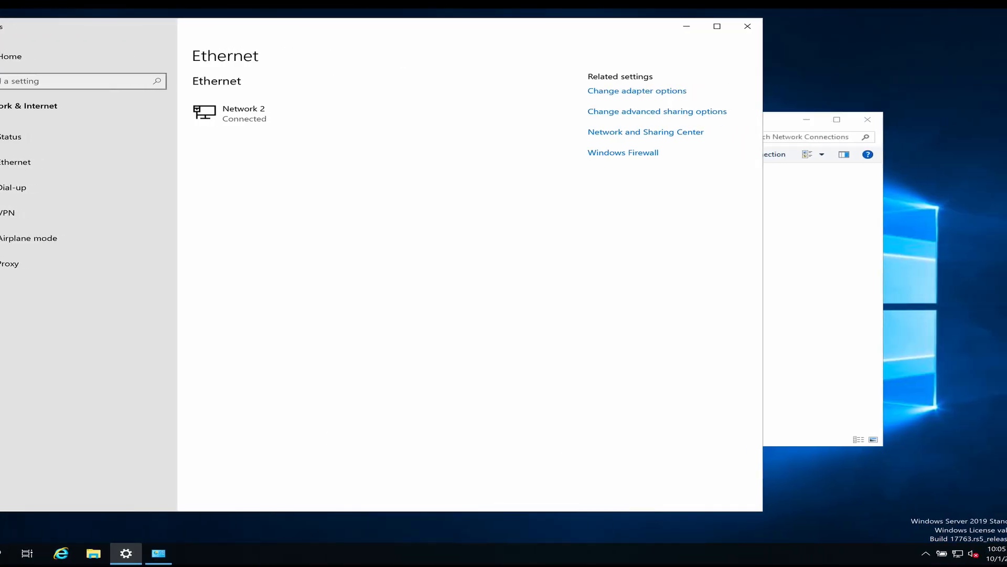
key(super)
text(THIS)
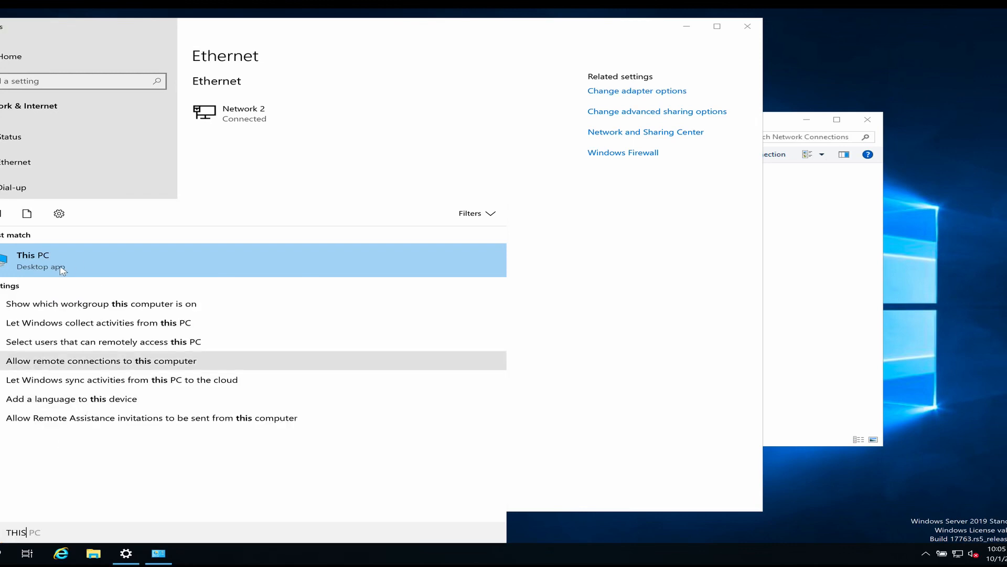
right_click(52, 267)
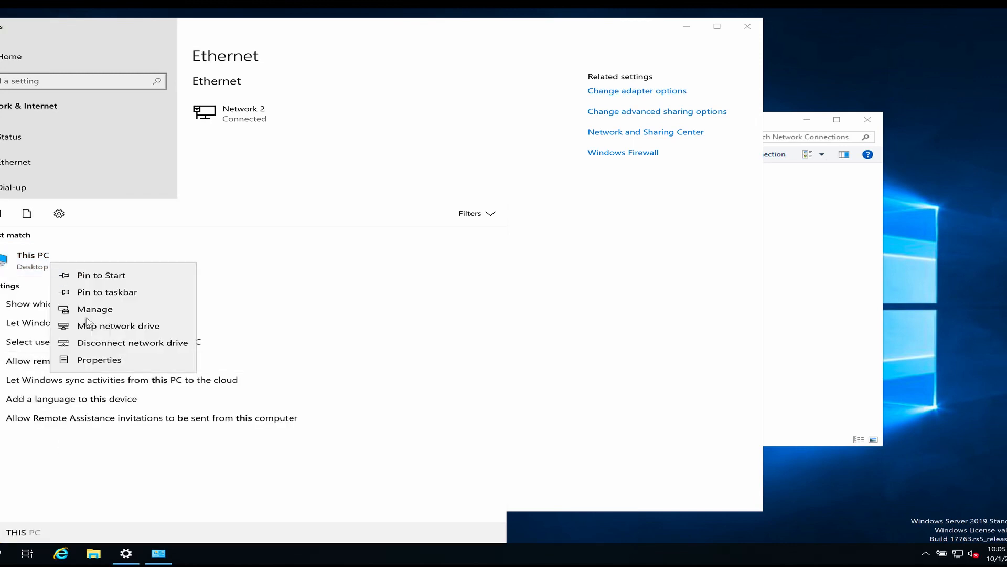
click(95, 361)
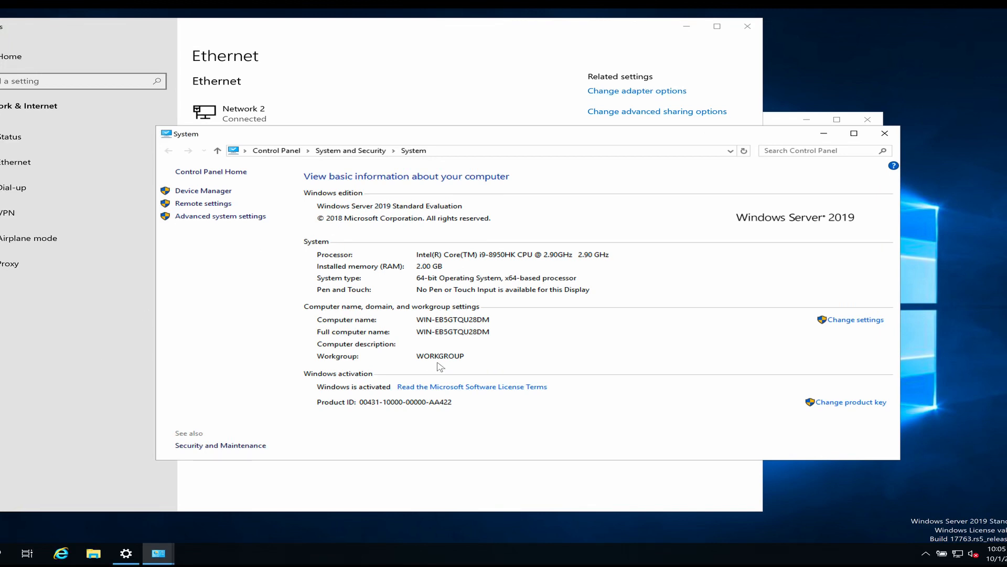
click(856, 321)
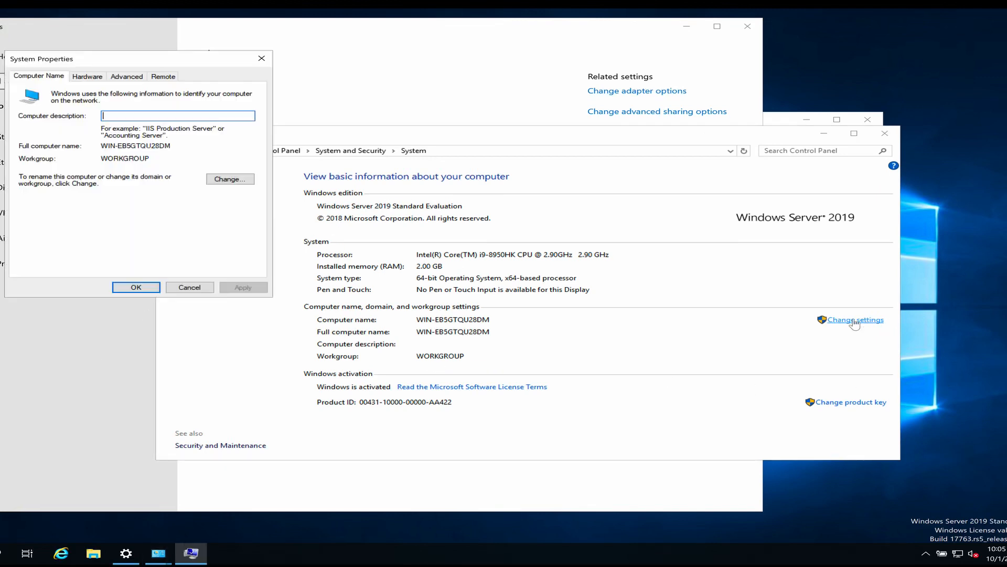
click(230, 179)
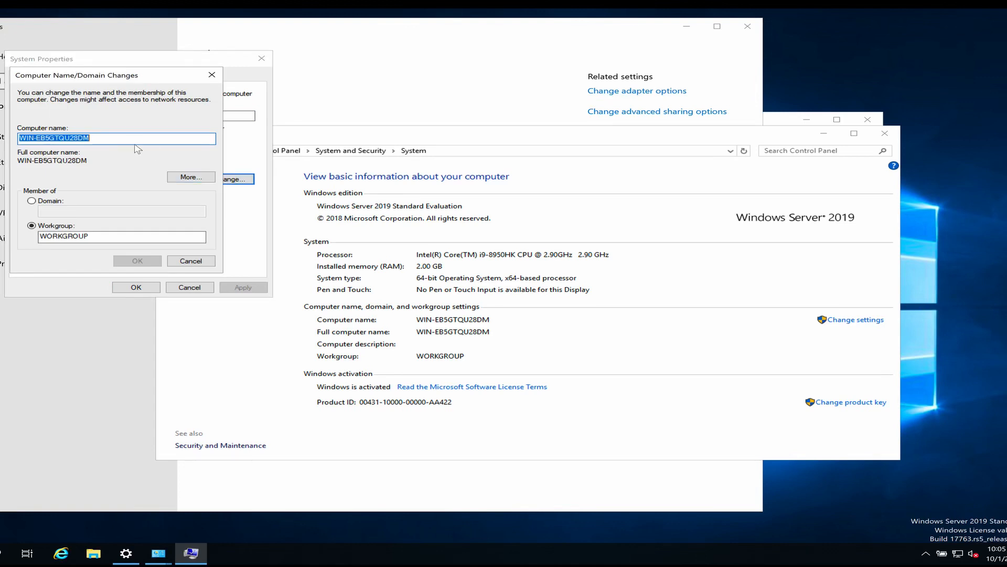
text(NODE1)
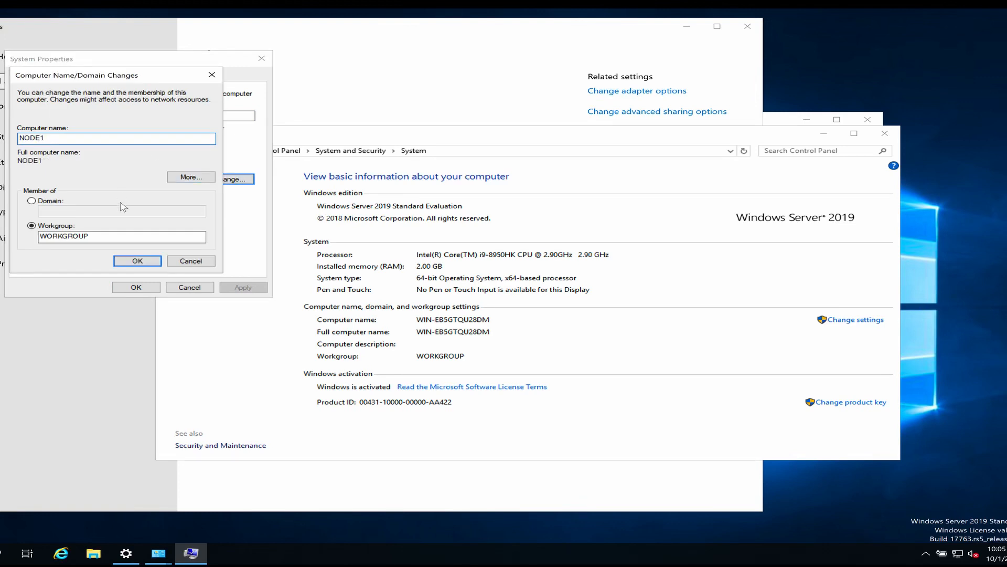
click(187, 260)
Step: Allow remote connections to this computer and acknowledge the firewall notice
click(160, 77)
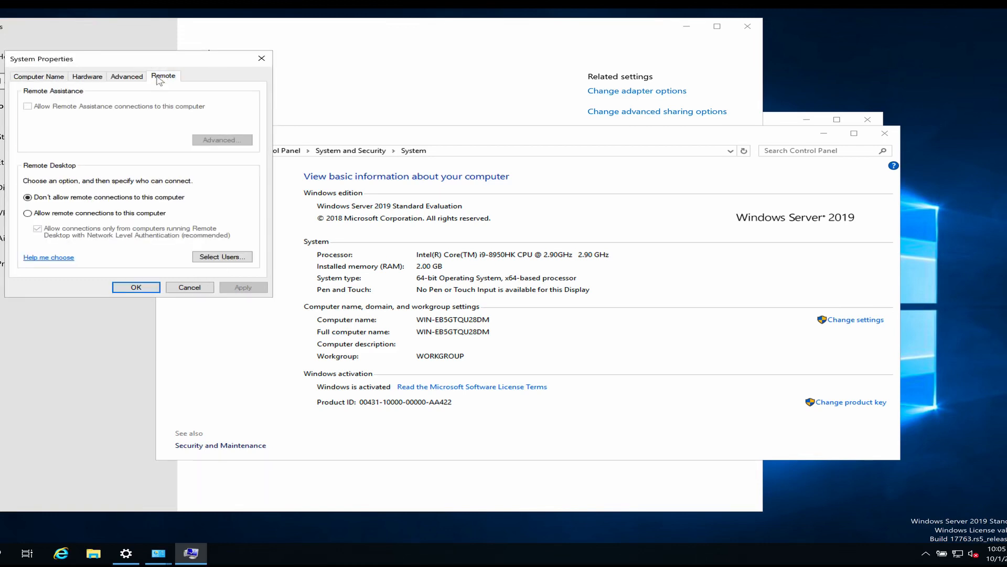
click(28, 213)
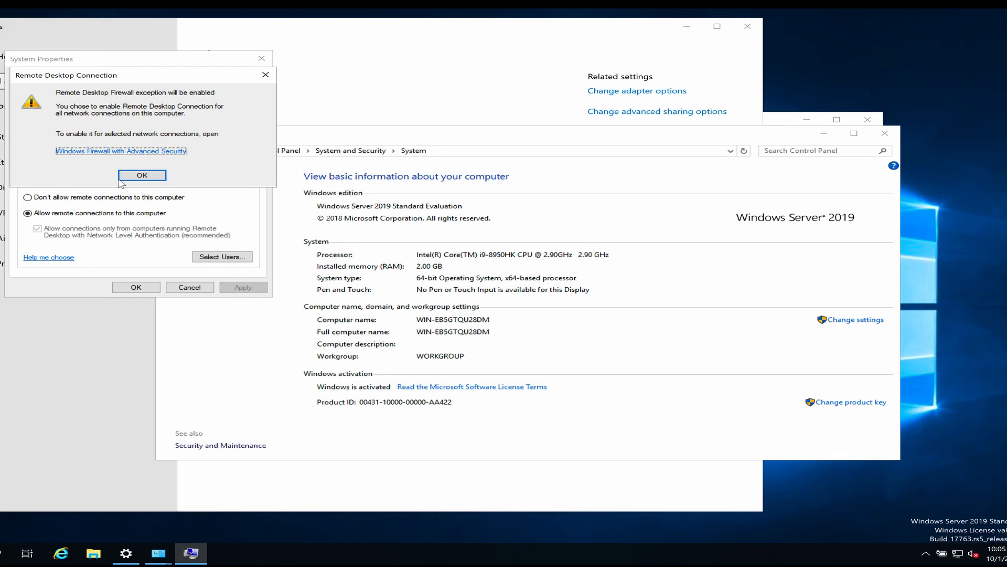
click(142, 175)
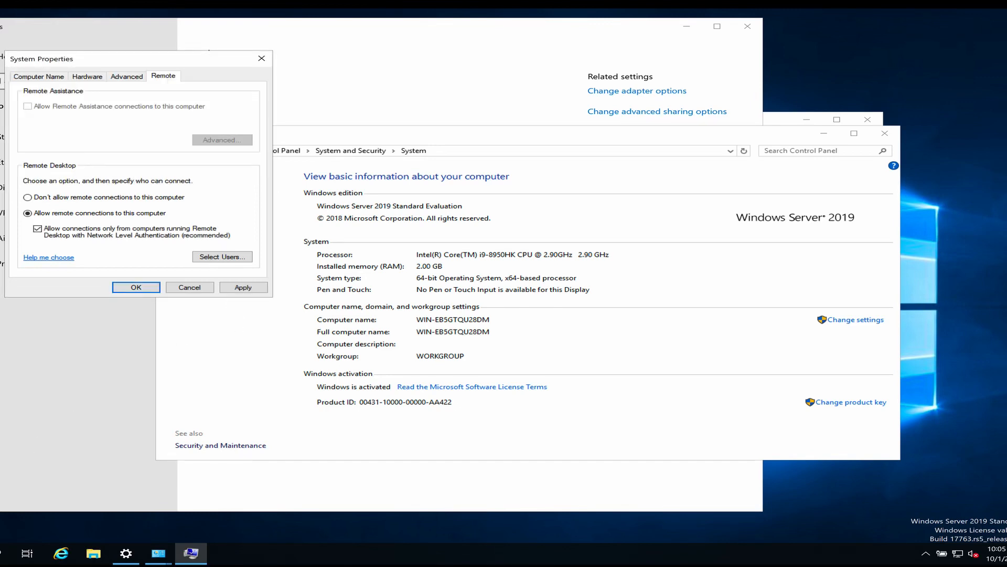
Step: Turn off Windows Defender Firewall for both private and public networks
key(super)
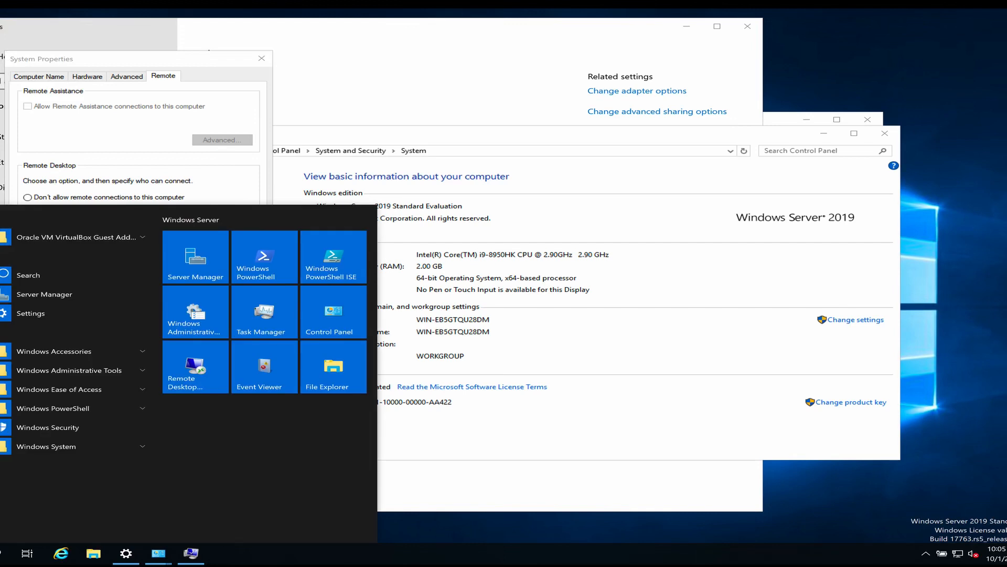
text(FIRE)
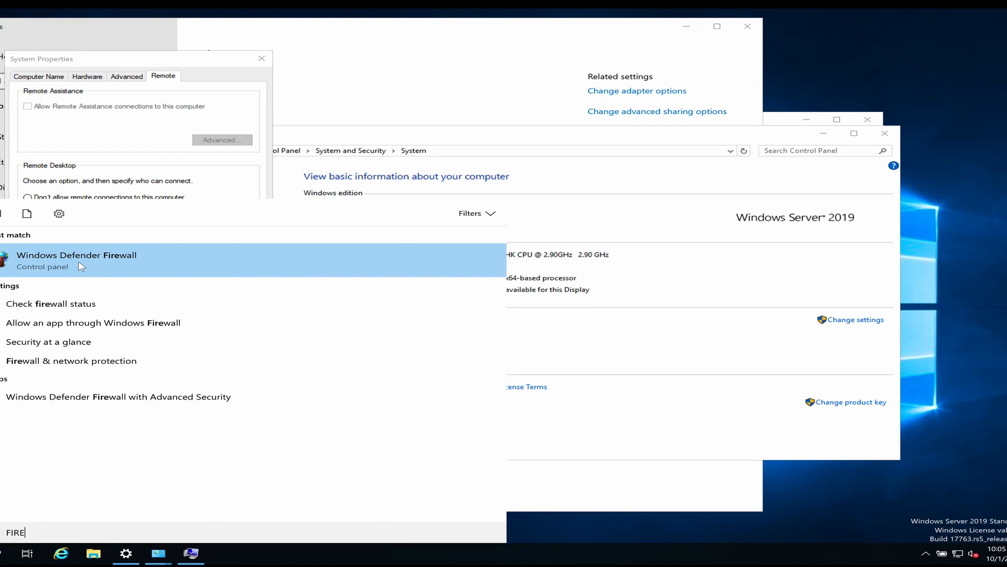
click(95, 265)
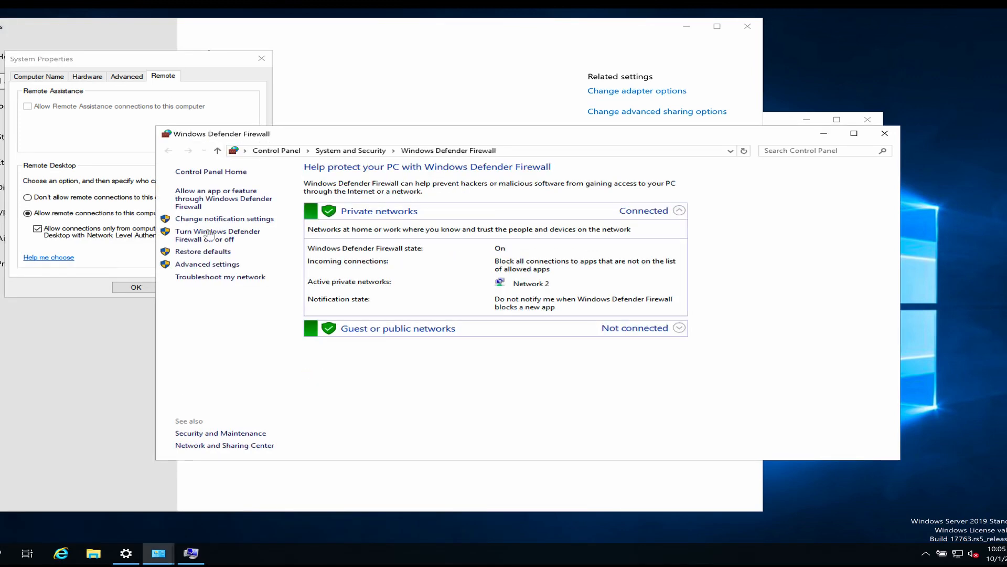
click(219, 239)
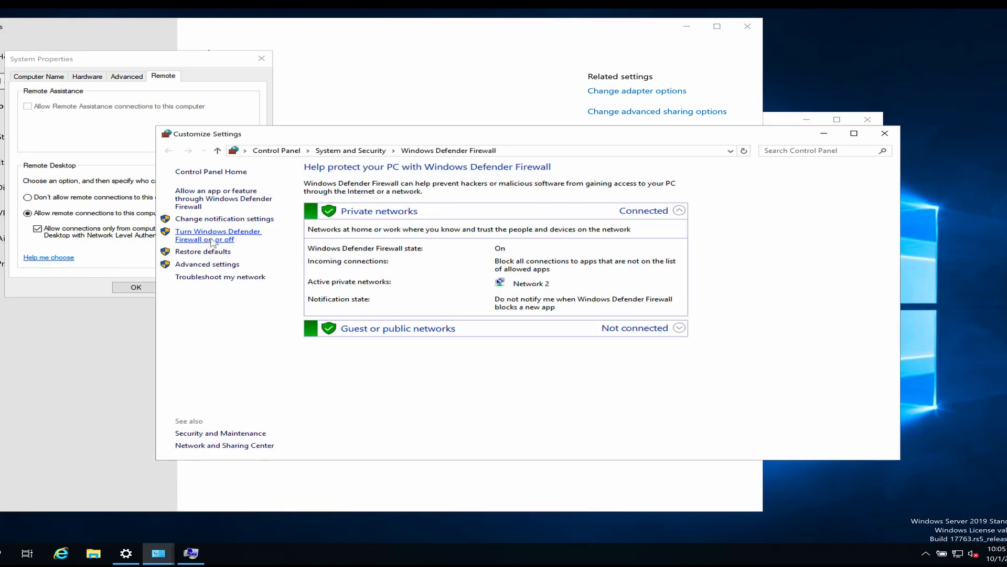
click(376, 248)
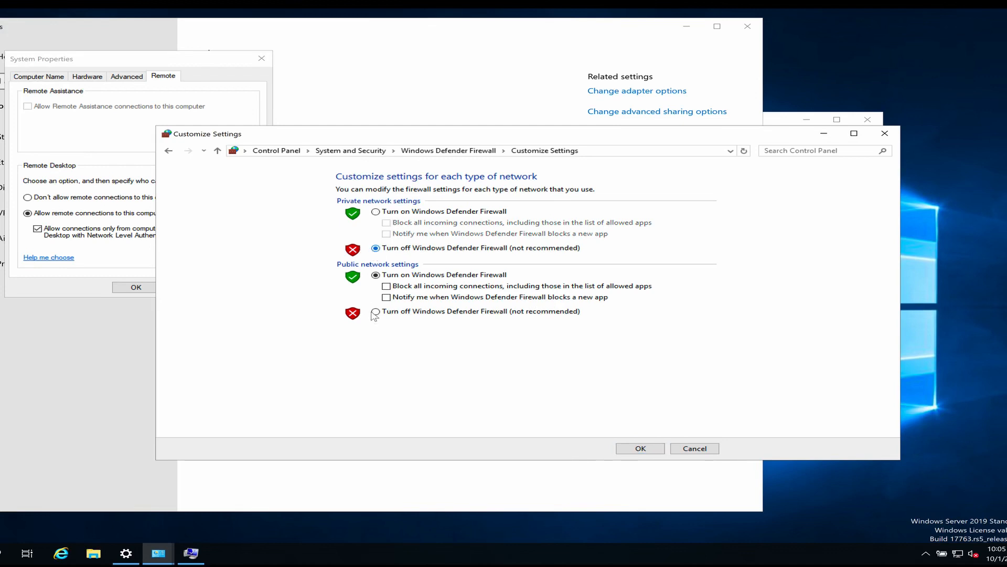
click(376, 312)
click(660, 449)
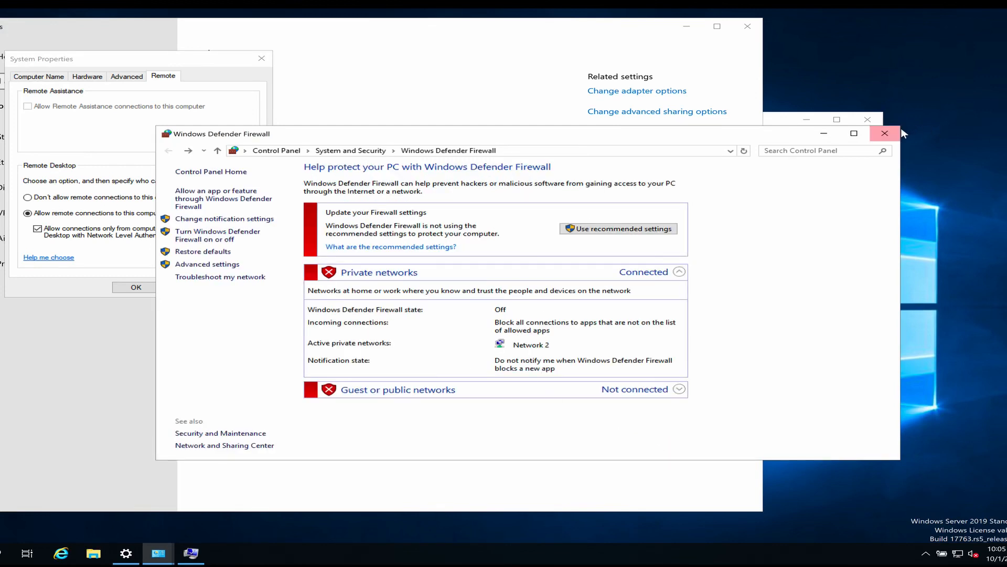
click(884, 133)
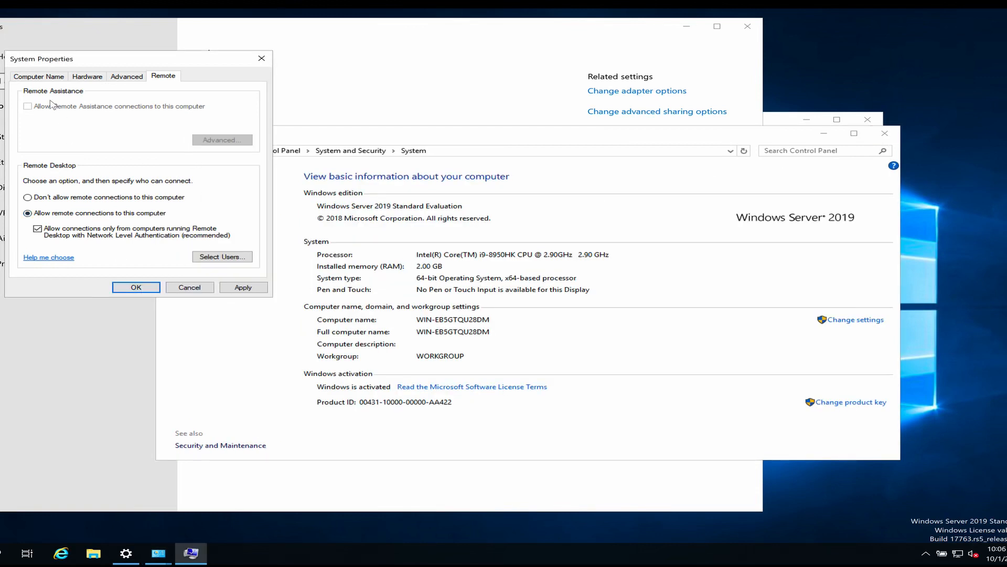
Step: Enter NODE1 as the computer name, switch membership to Domain, and start typing KTG.local
click(47, 76)
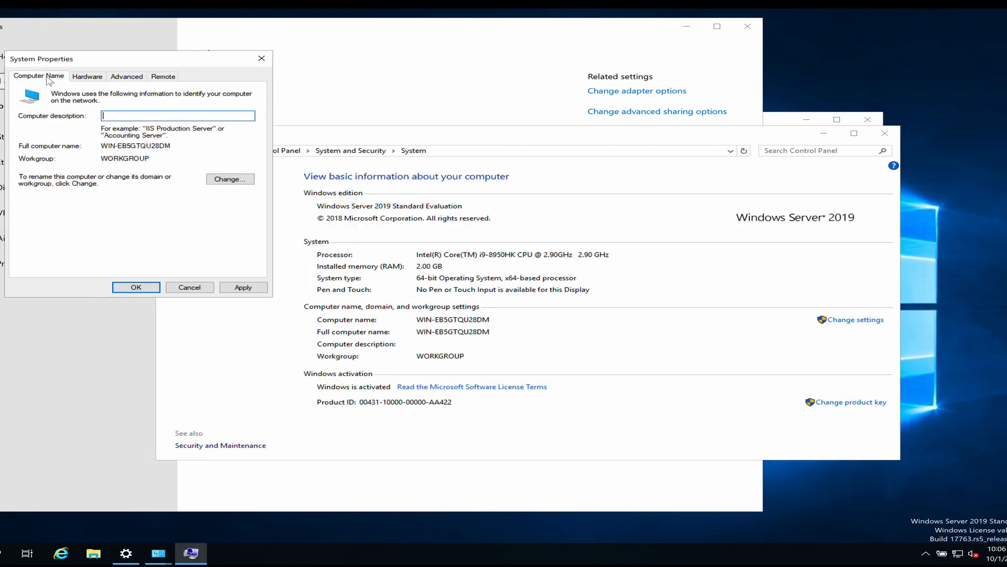
click(239, 180)
text(NODE)
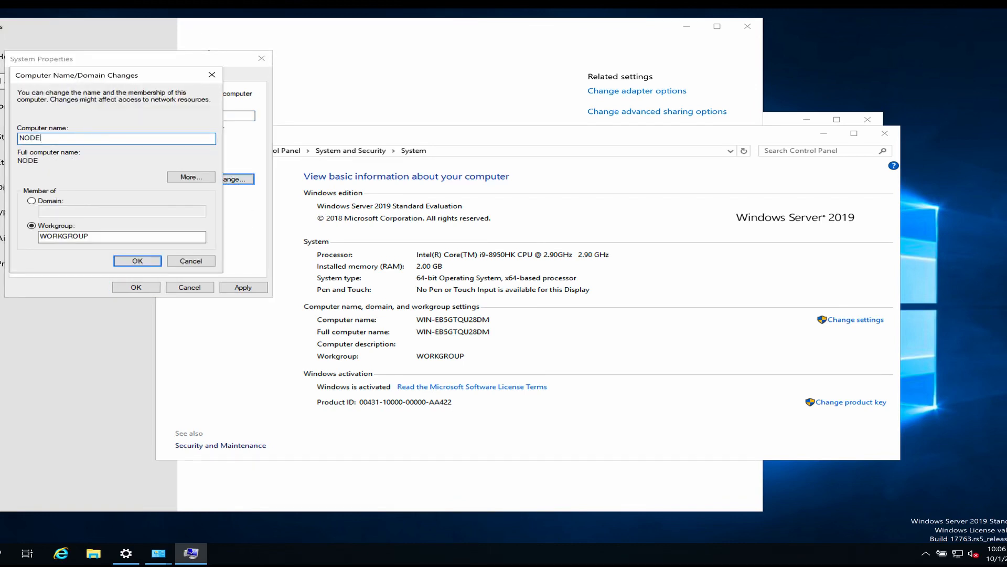
text(1)
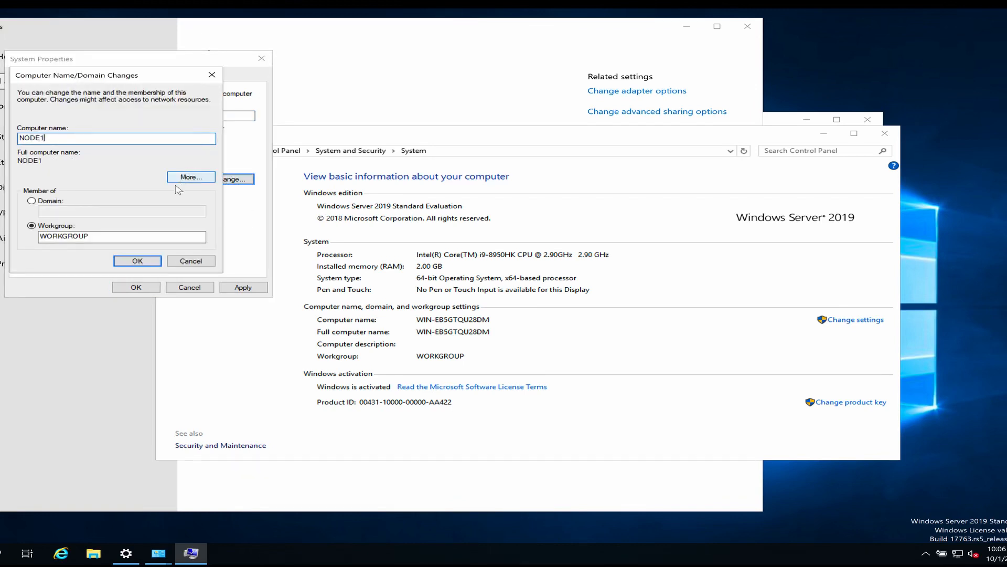
click(53, 203)
click(64, 211)
text(KTG.)
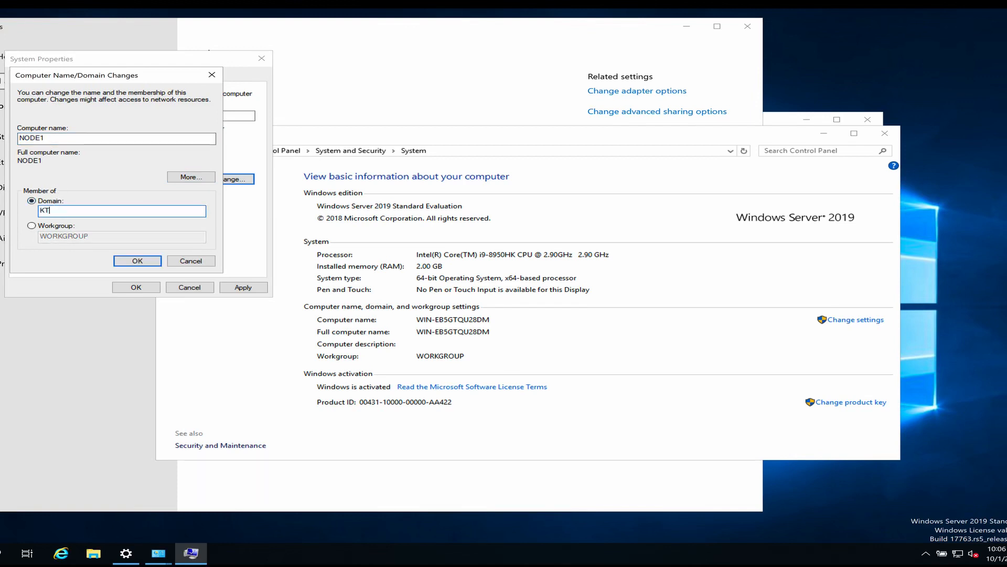
text(lo)
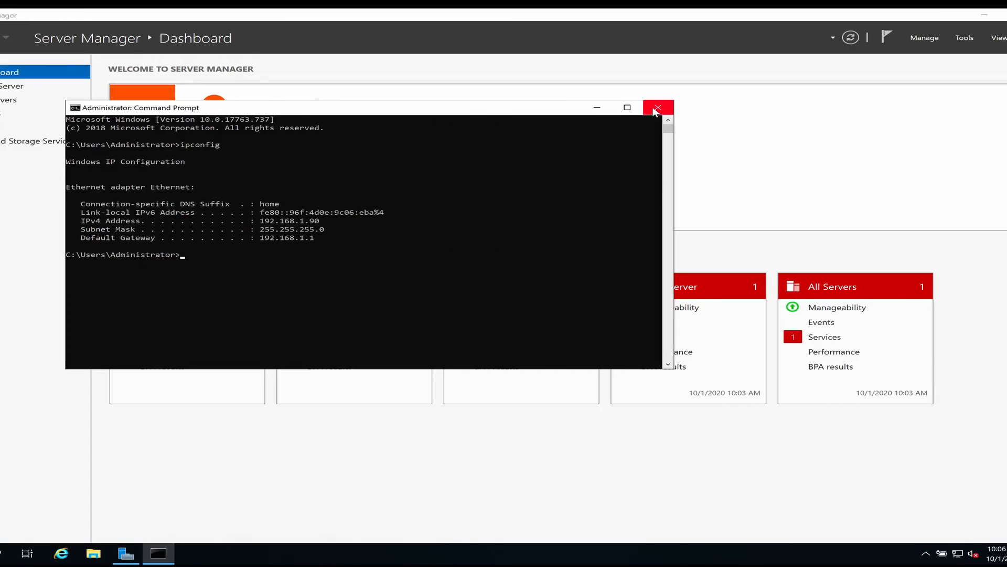
Step: Launch Active Directory Users and Computers and open the KTG.local Users container
click(657, 109)
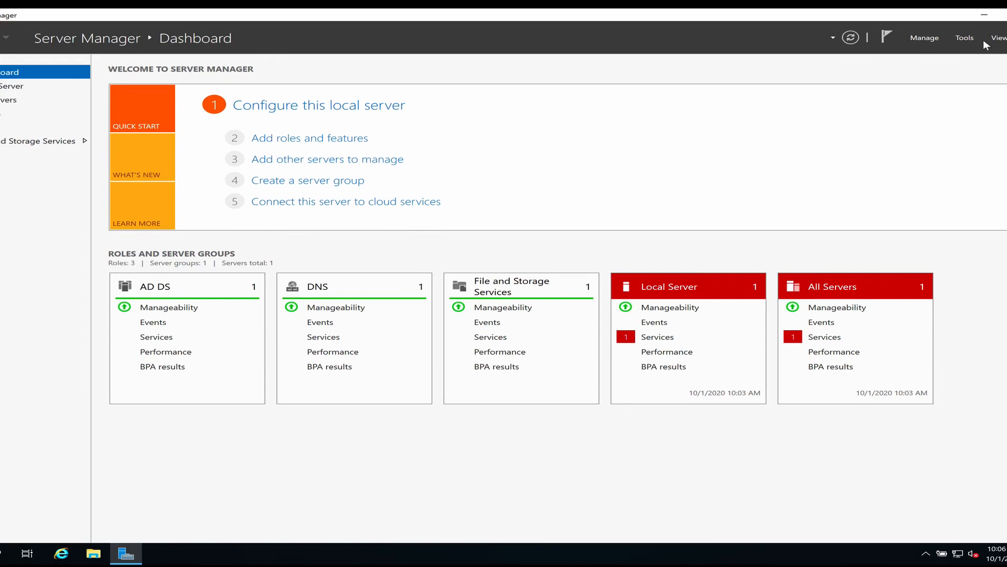
click(924, 38)
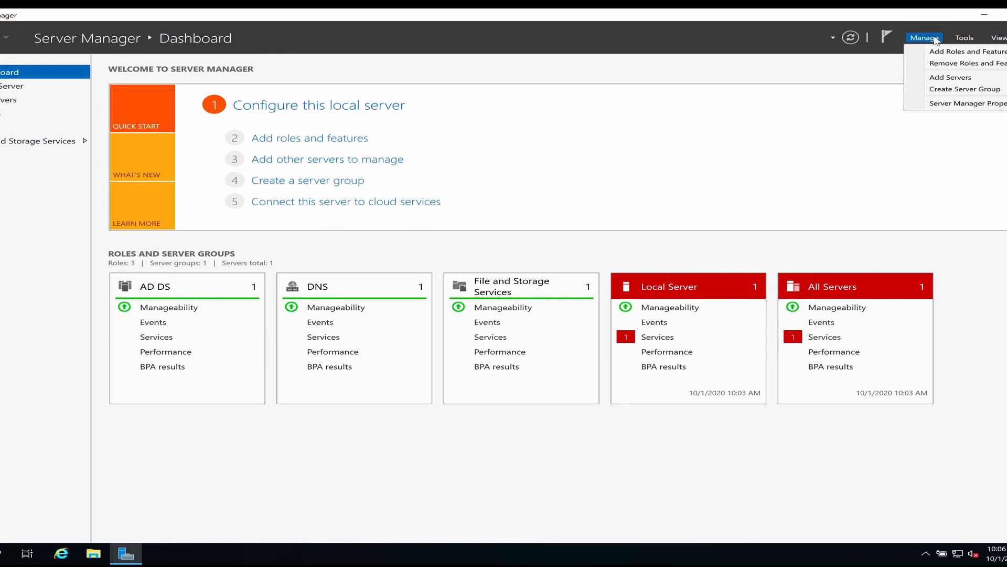
click(963, 37)
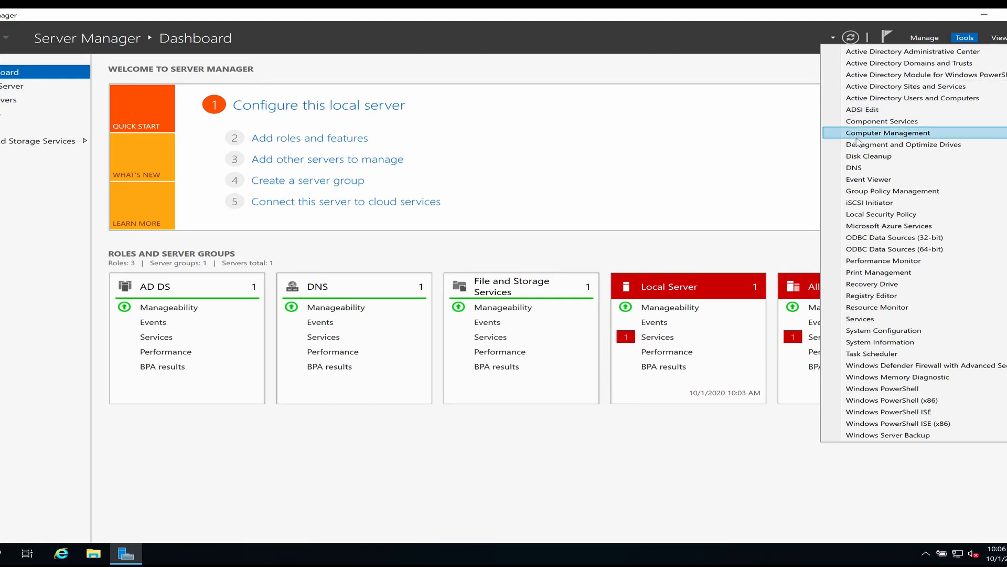
click(894, 98)
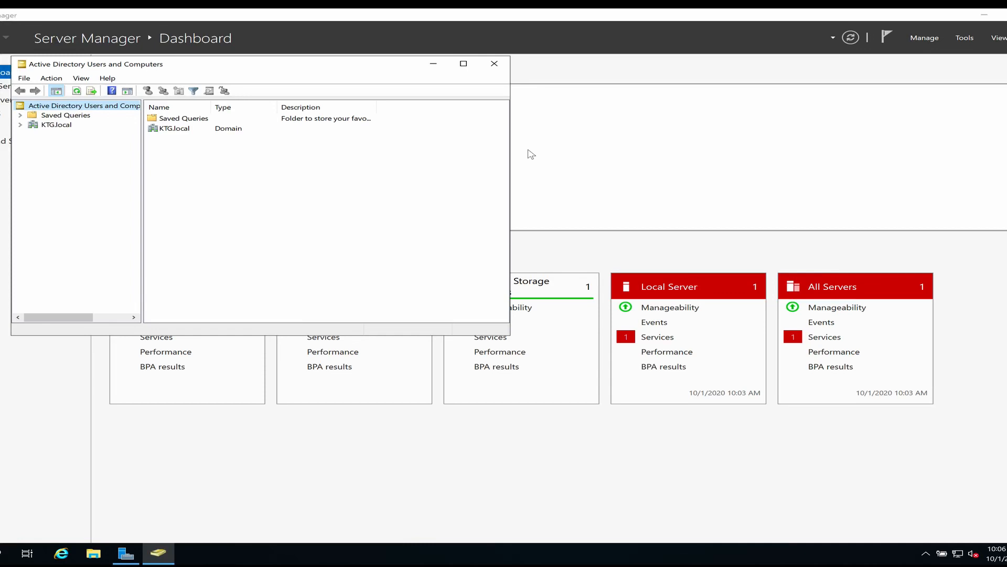
click(20, 125)
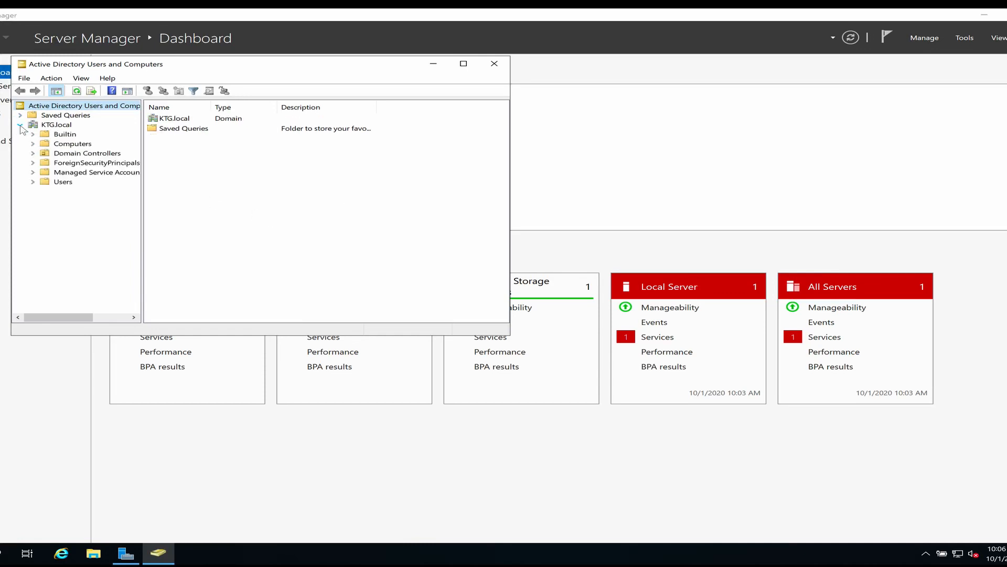
click(47, 184)
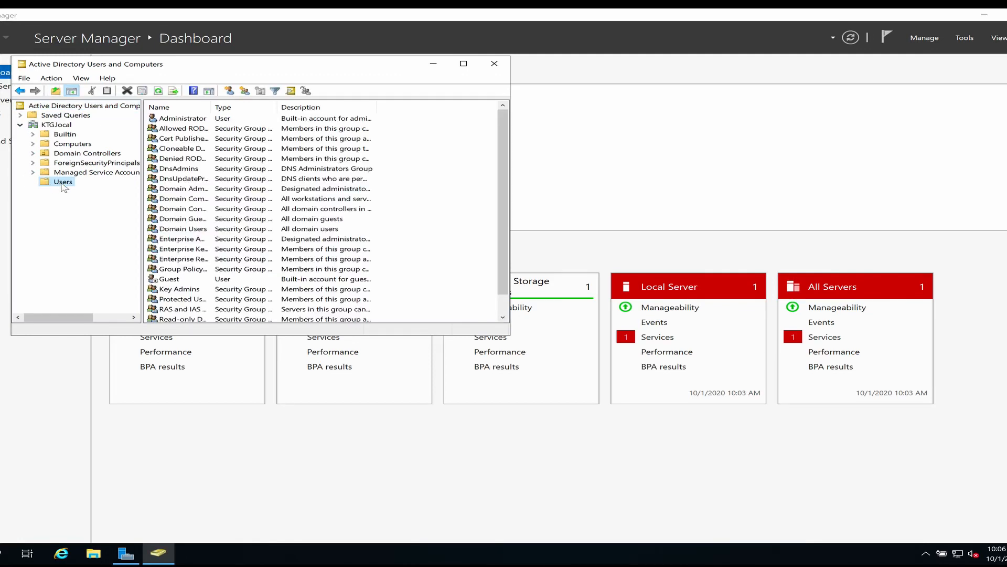
Step: Create a new user in Users, entering the person's first name, last name and logon name
right_click(63, 187)
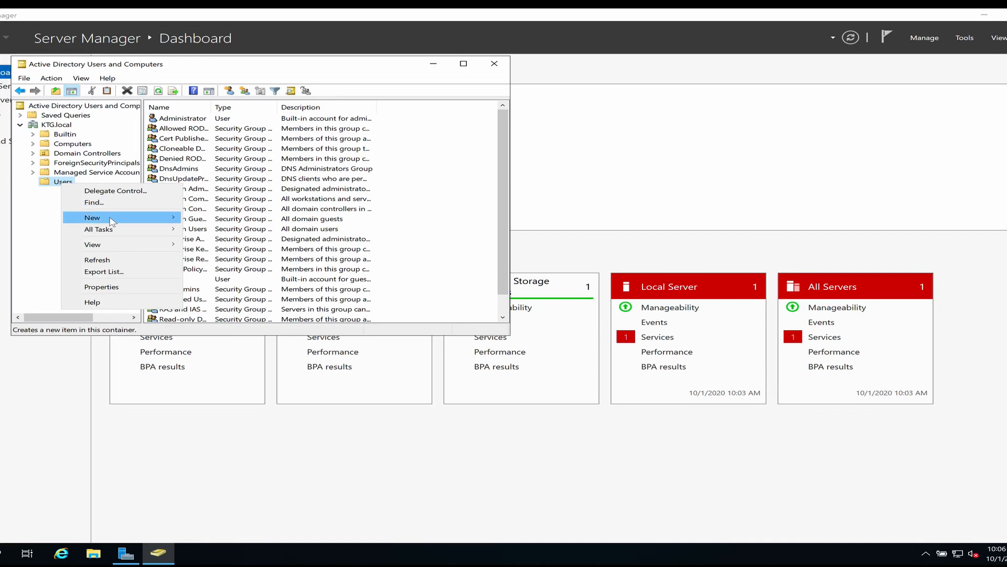
mouse_move(112, 222)
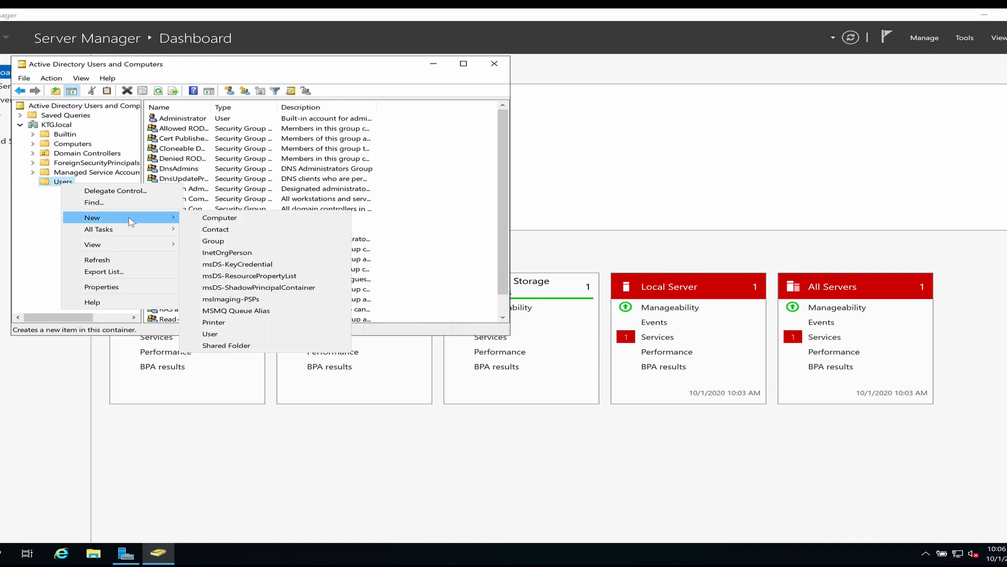
click(212, 334)
key(Tab)
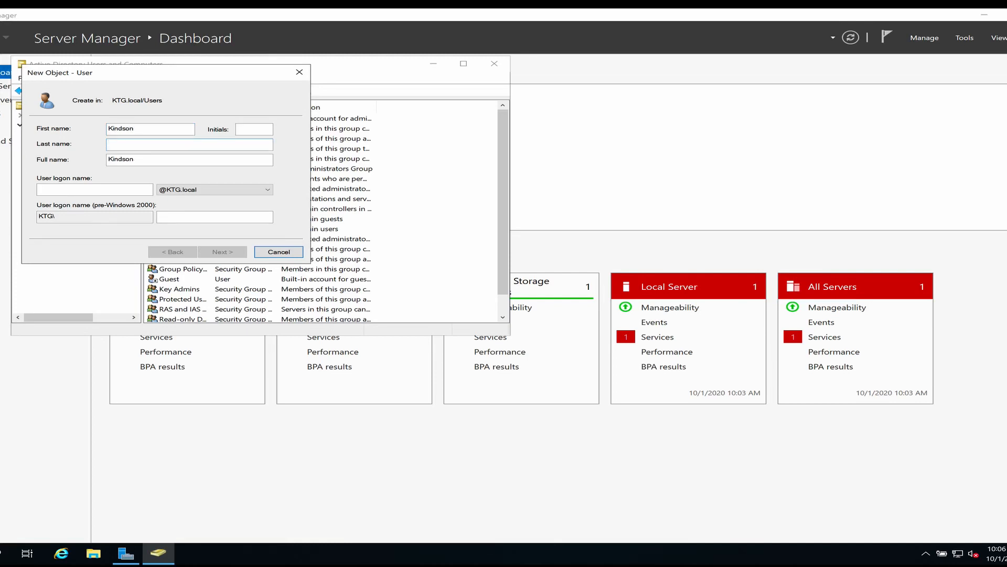
click(127, 188)
text(kindosn)
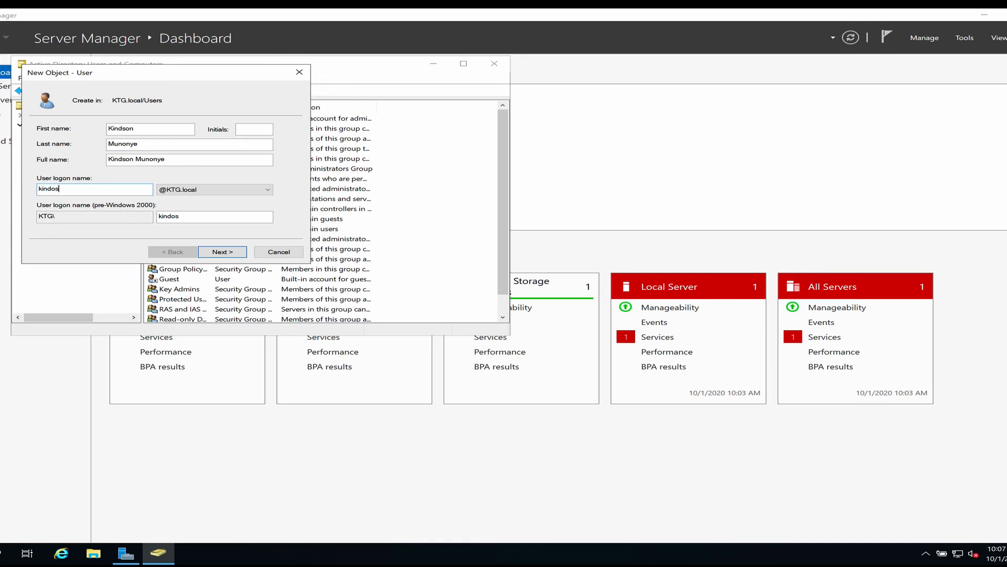
Step: Set the account password, clear 'must change password at next logon', and finish
click(222, 253)
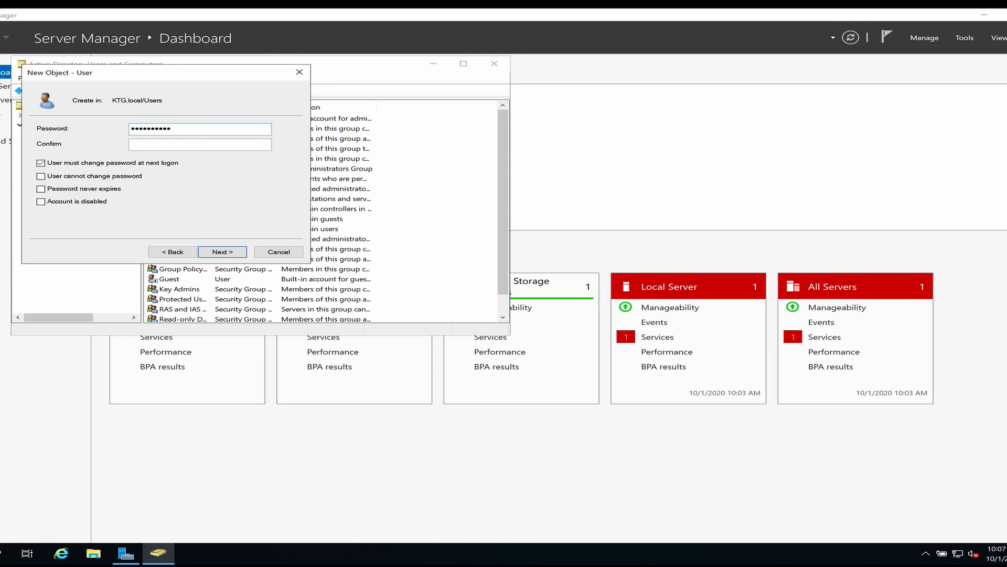
key(Tab)
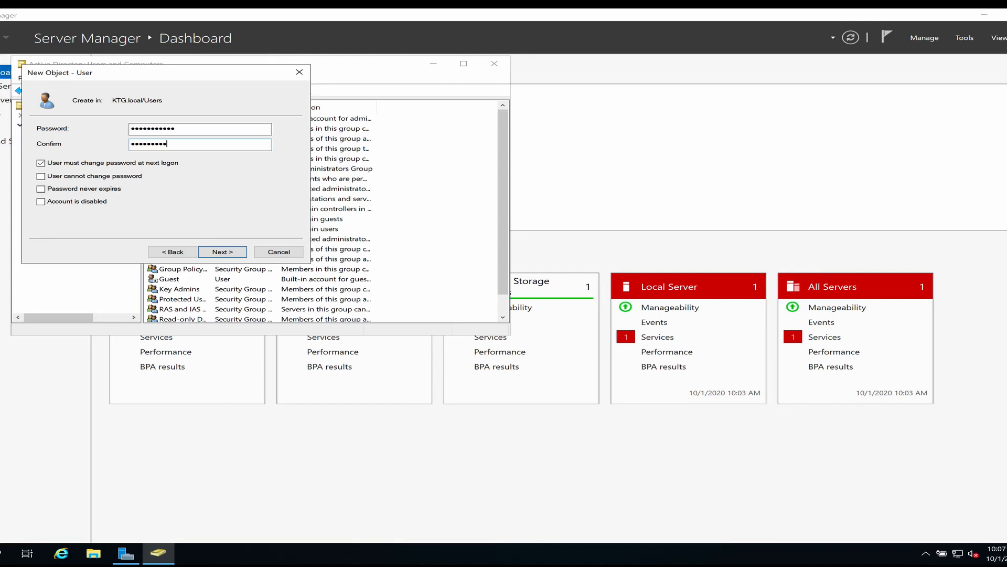
click(100, 163)
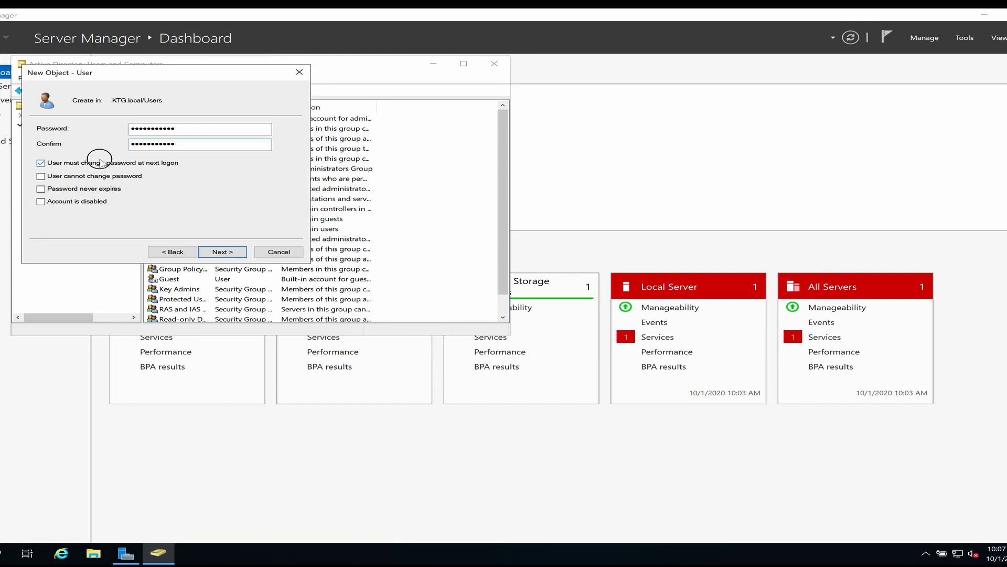
click(224, 251)
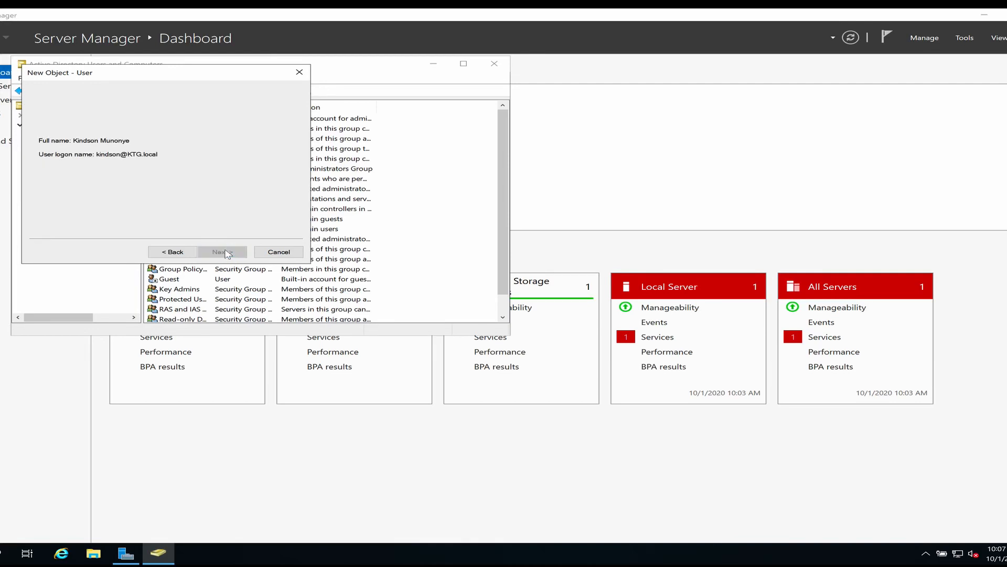
click(223, 252)
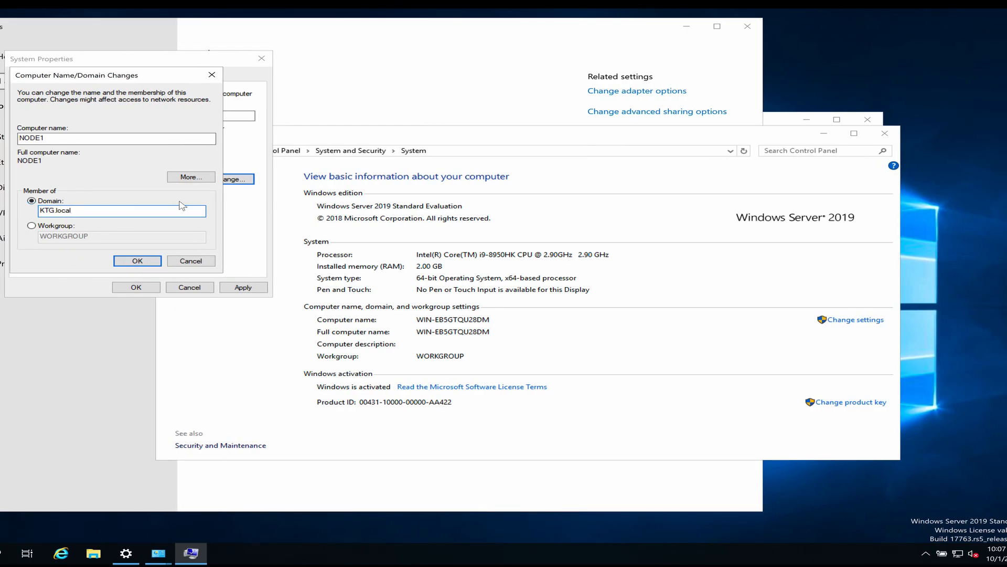
Step: Confirm joining NODE1 to KTG.local and submit the domain account credentials
click(150, 260)
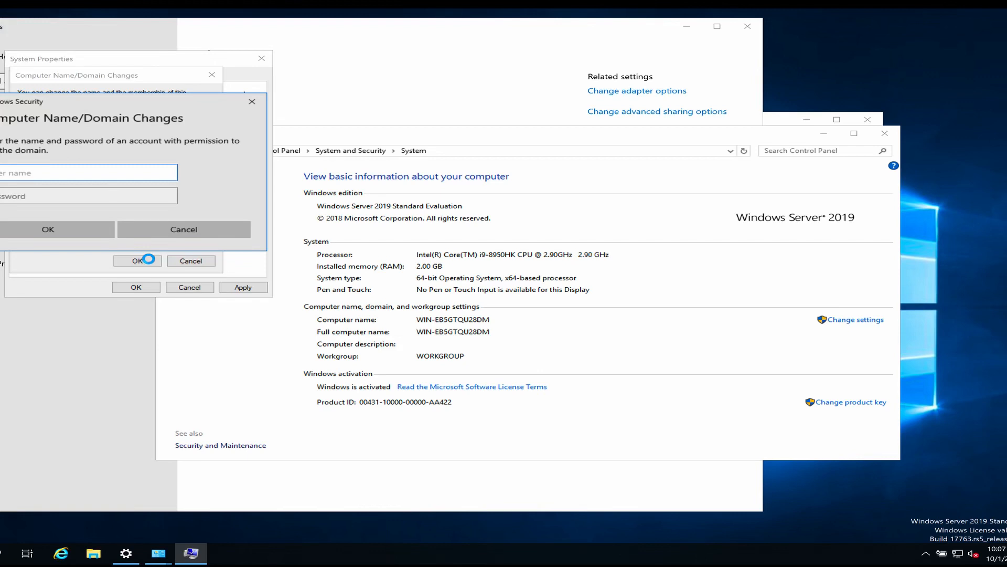
text(a)
text(son)
key(Tab)
text(•)
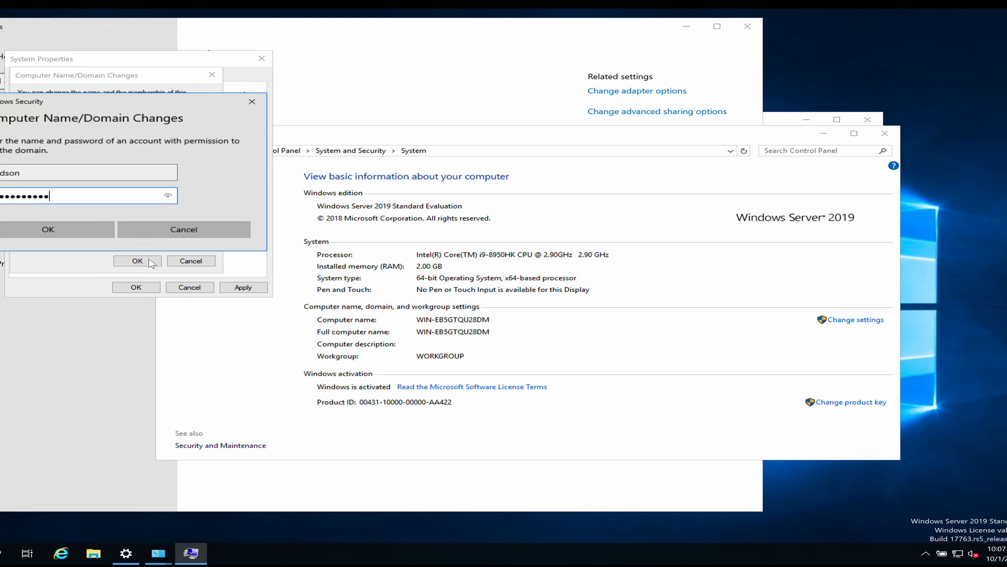
click(85, 230)
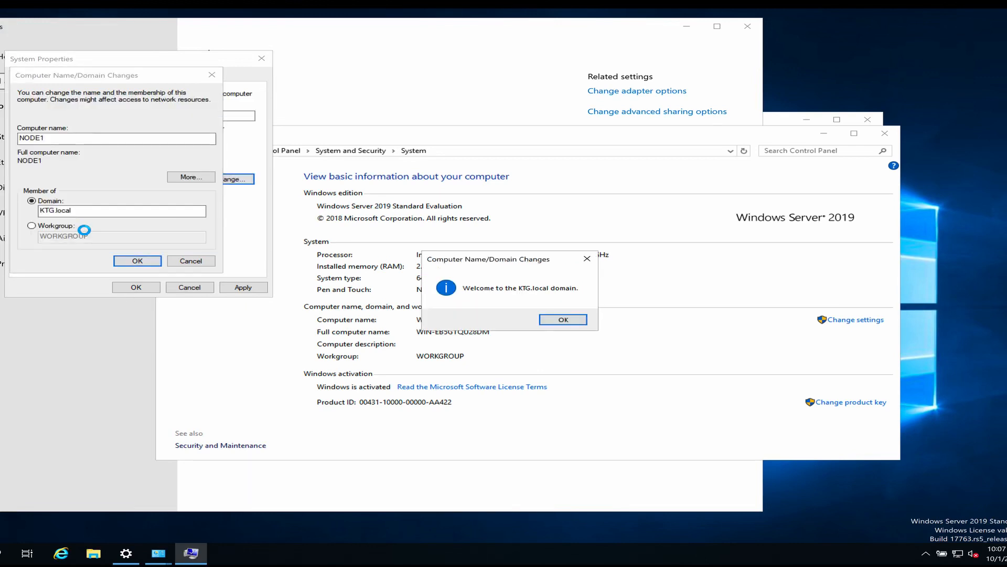
Step: Acknowledge the domain welcome and restart prompts, then restart the server now
click(565, 322)
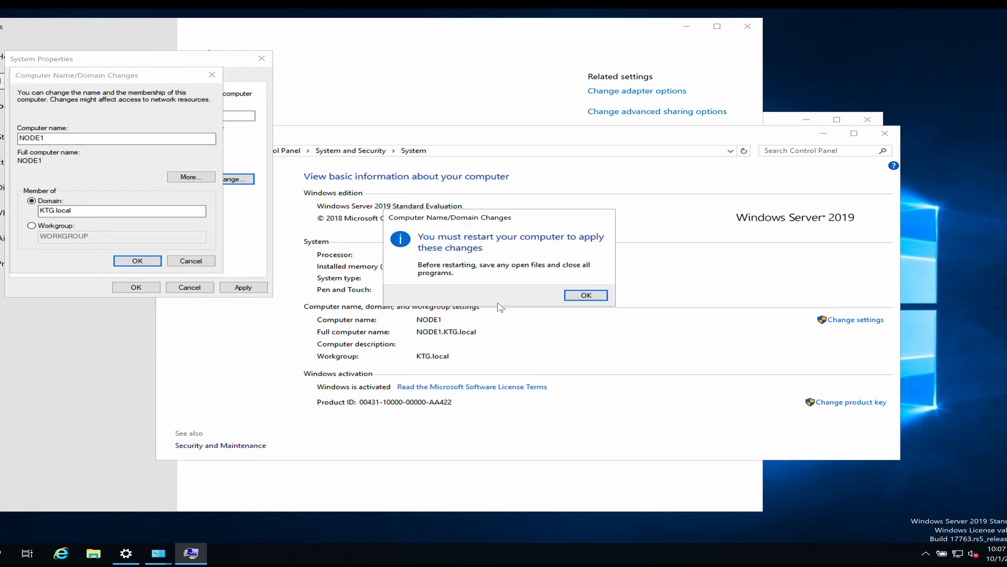
click(574, 297)
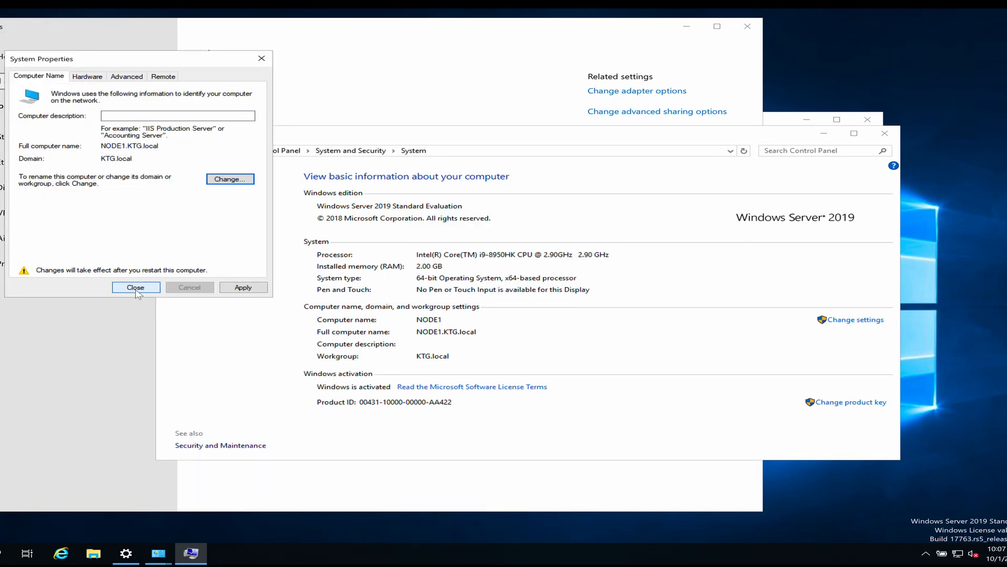
click(136, 290)
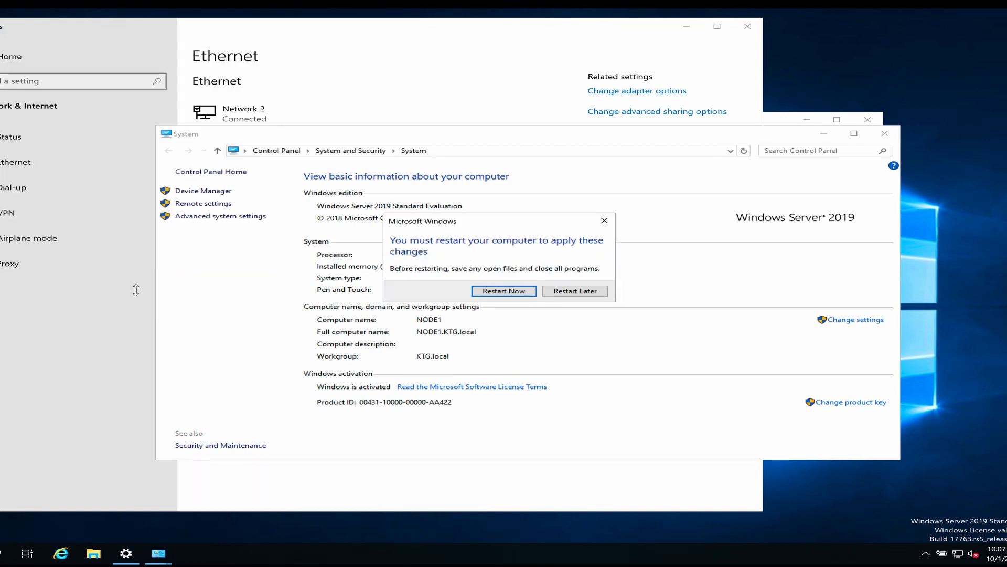
click(515, 292)
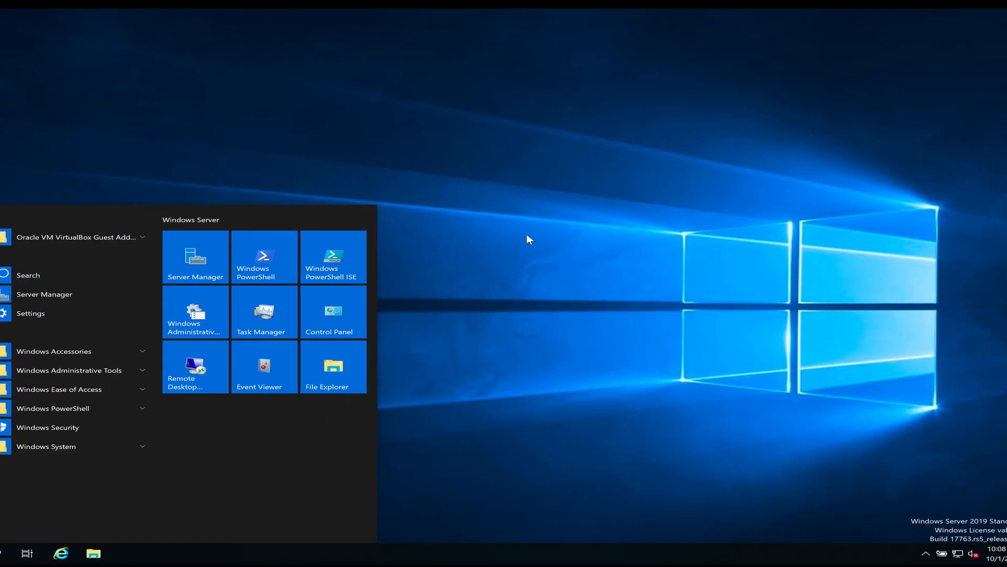
Step: Open Network & Internet settings from the taskbar network icon
click(473, 200)
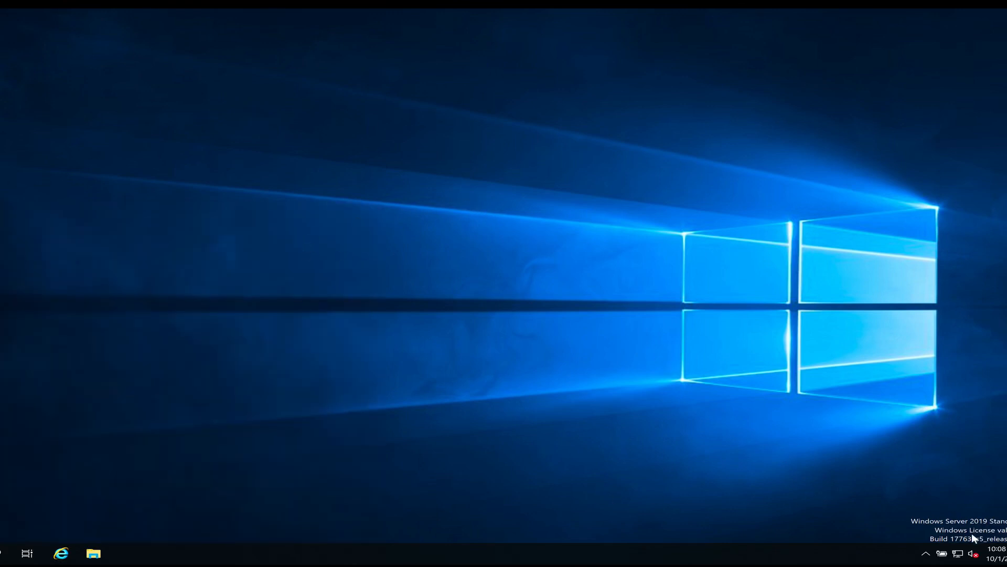
right_click(957, 555)
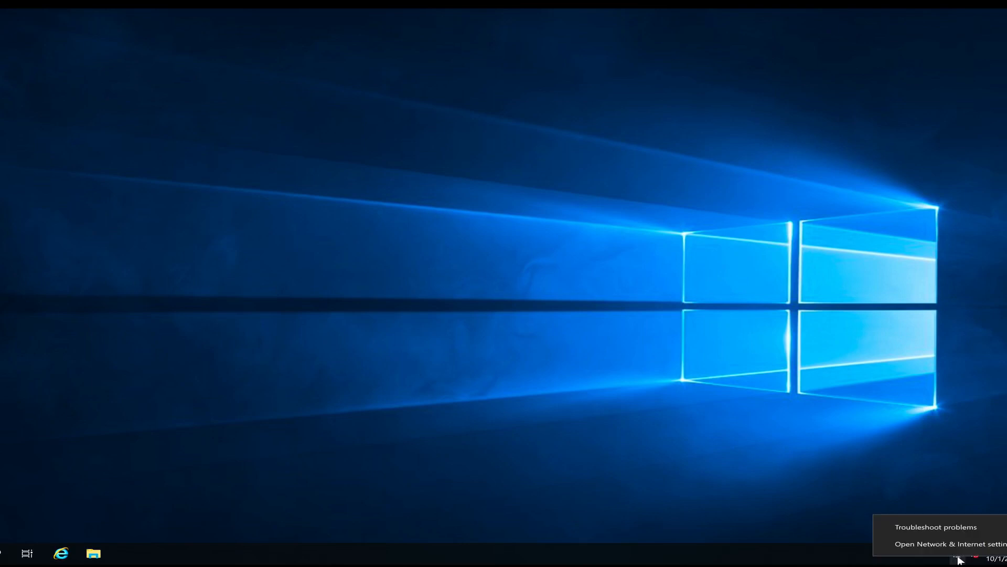
click(947, 546)
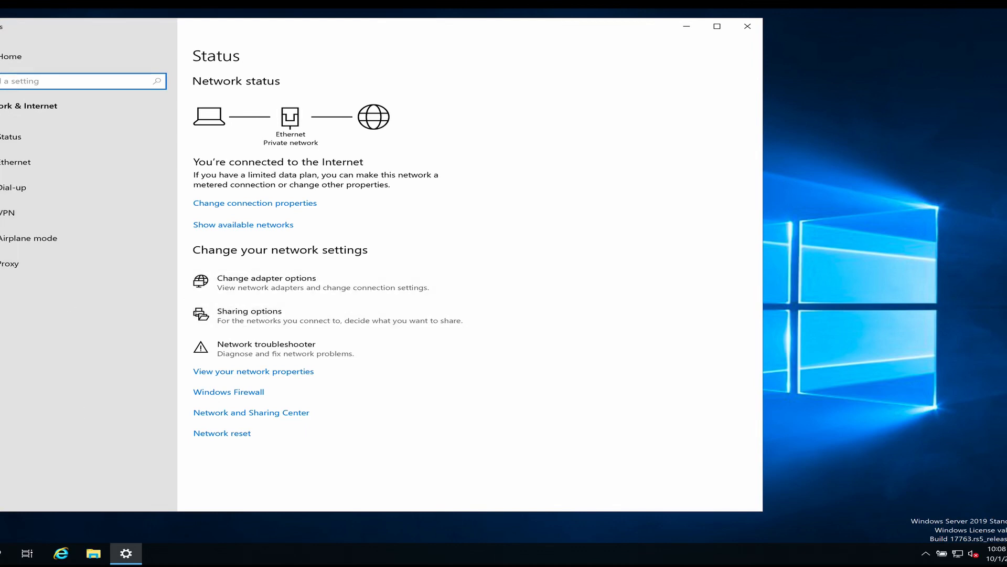
Step: Turn off Windows Defender Firewall for private and public networks
key(super)
text(fir)
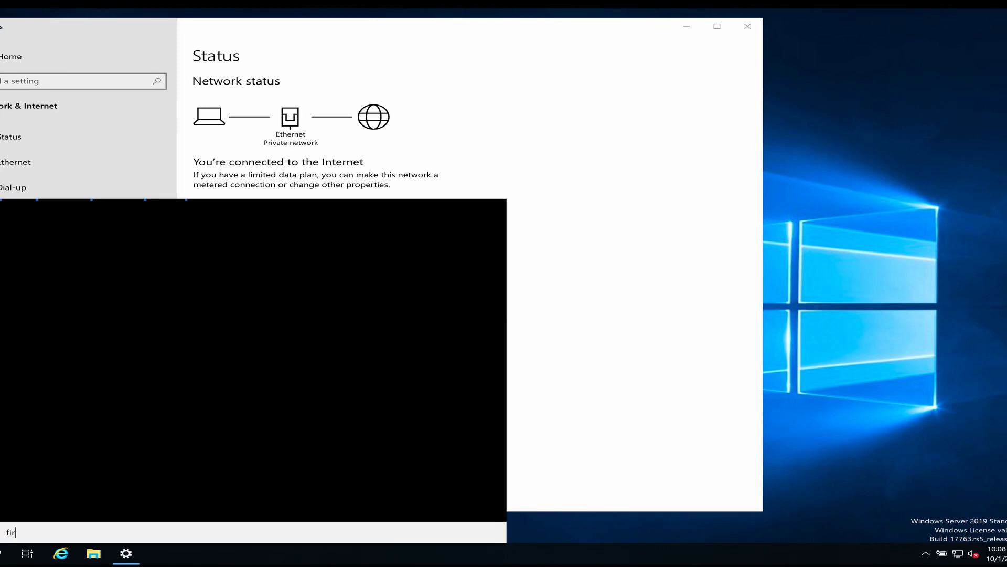
text(ew)
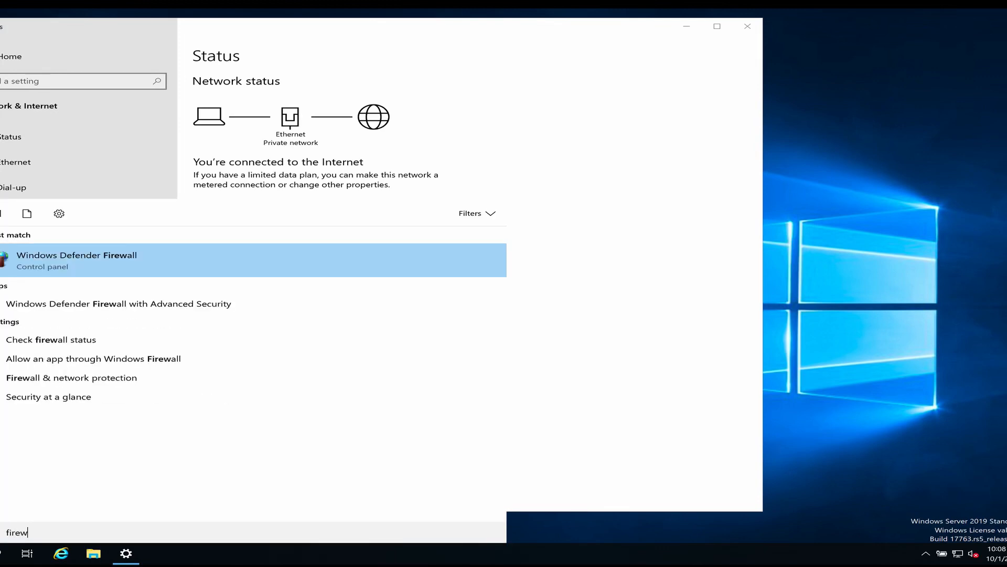
click(111, 263)
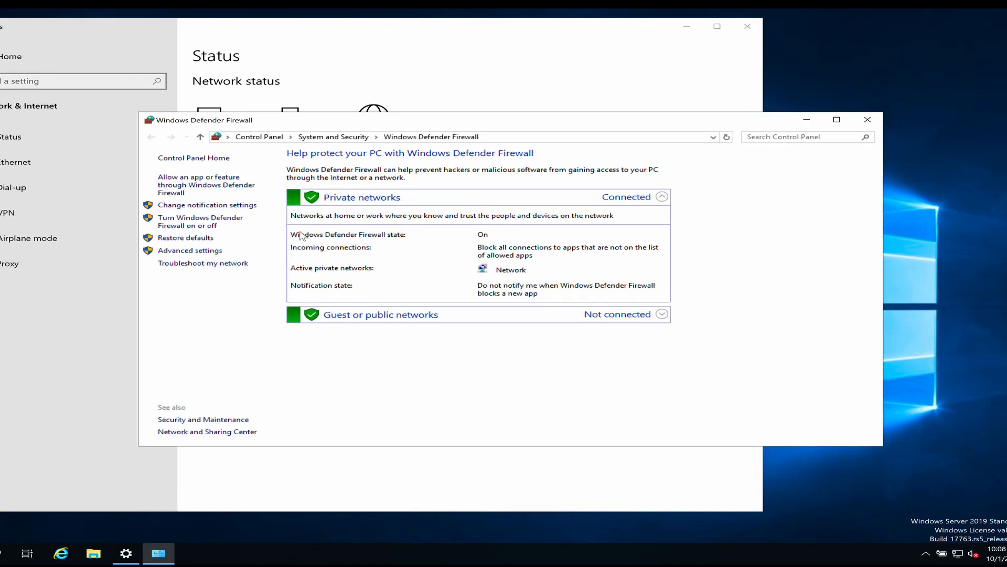
click(206, 226)
click(359, 235)
click(360, 298)
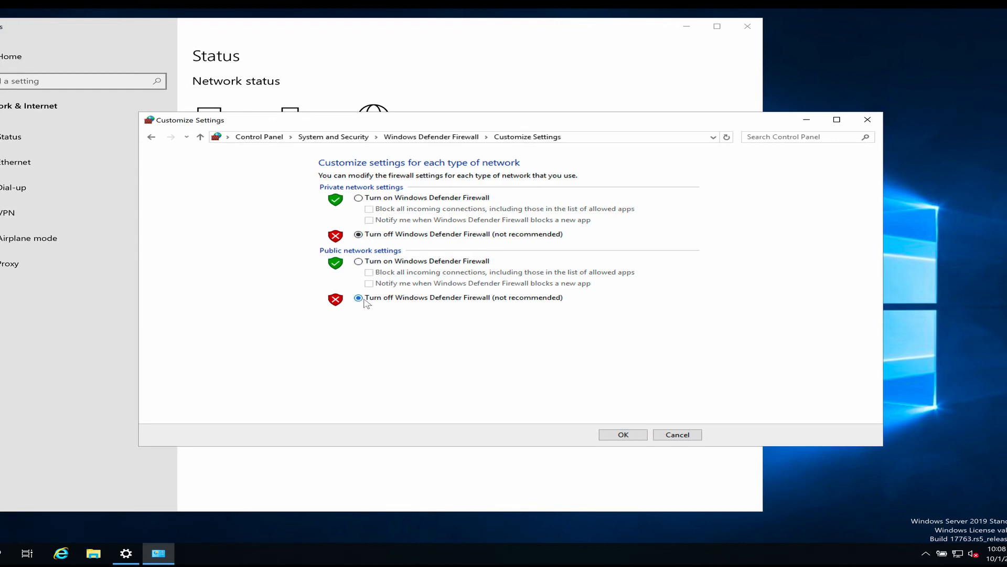
click(623, 435)
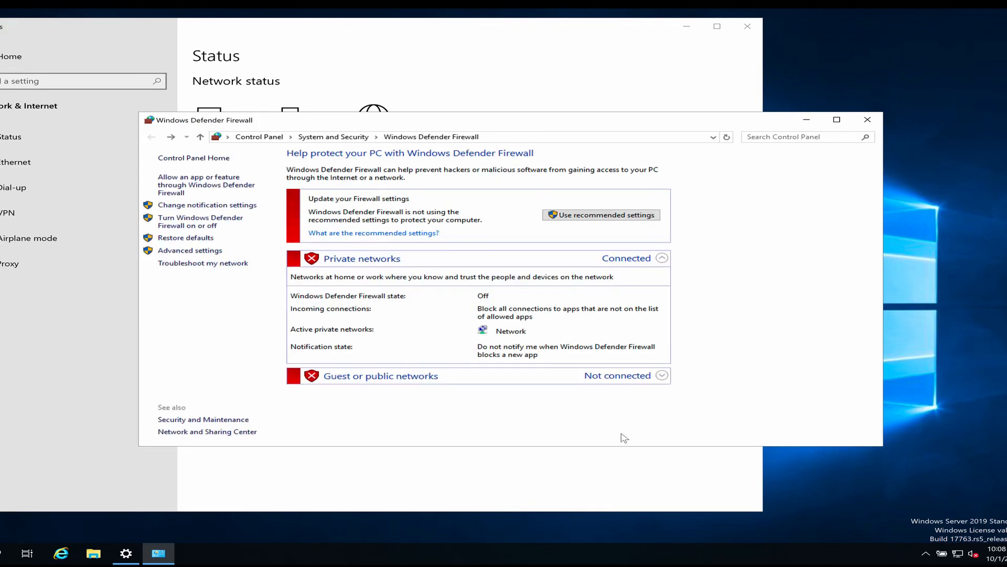
click(867, 121)
click(13, 164)
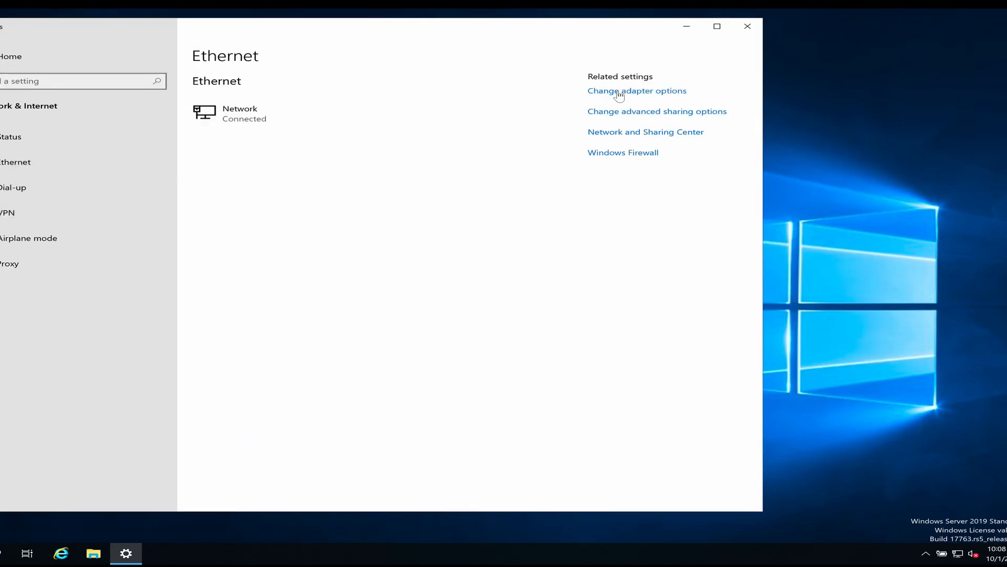
Step: Open the Ethernet adapter's properties from the network adapters list
click(226, 114)
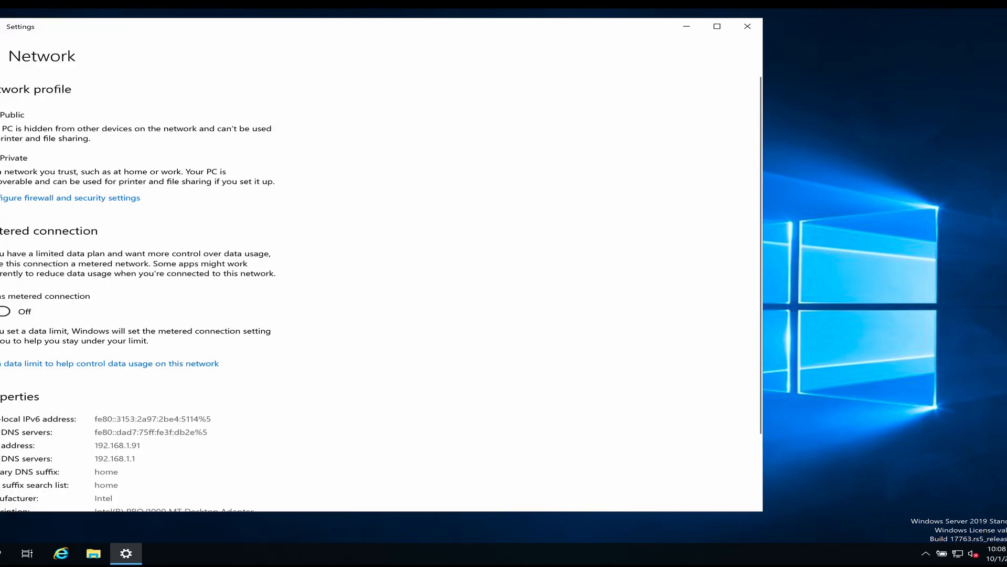
click(0, 27)
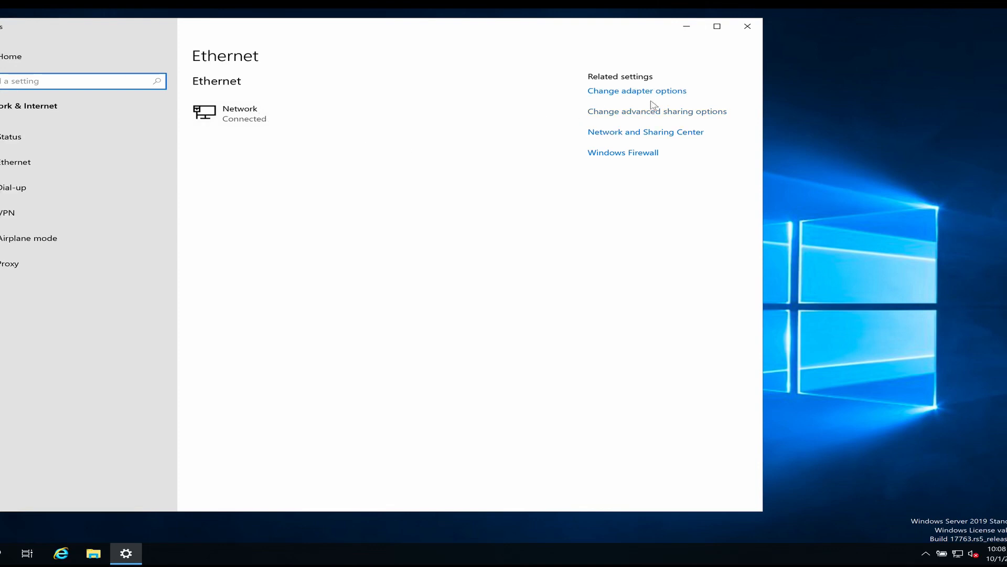
click(633, 95)
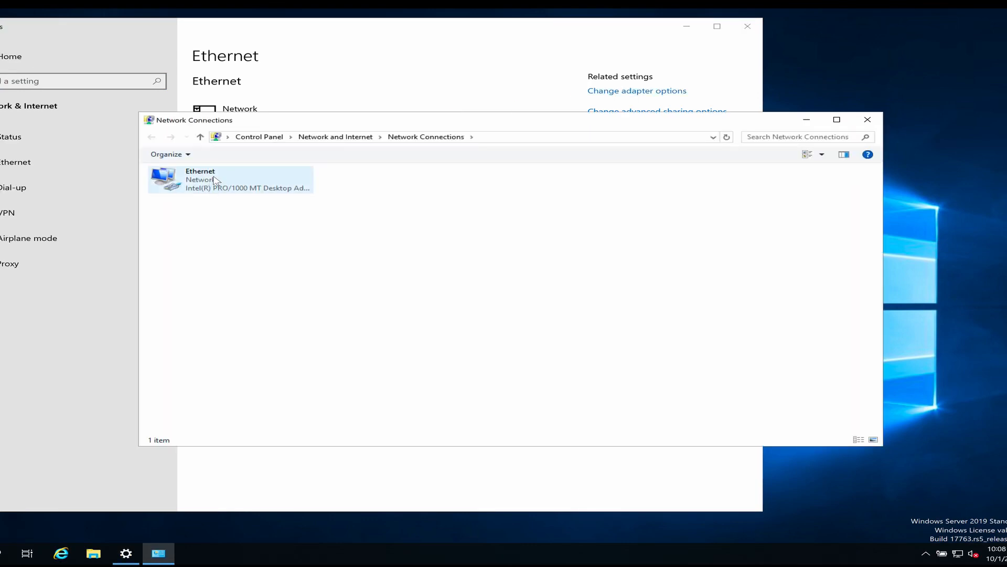
right_click(214, 179)
click(251, 277)
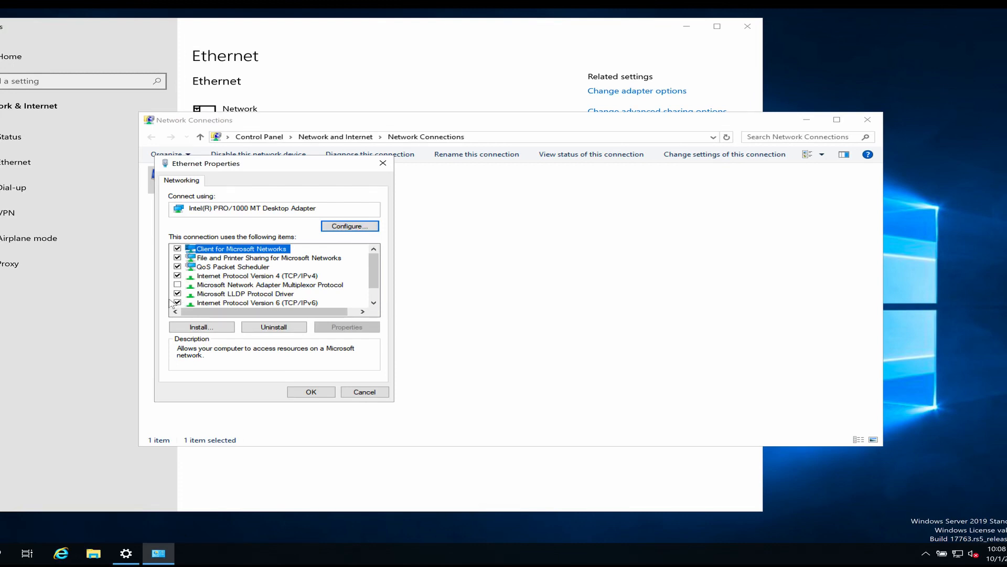
Step: Disable IPv6 and set IPv4 DNS servers to 192.168.1.90 and 8.8.8.8, closing all windows
click(178, 302)
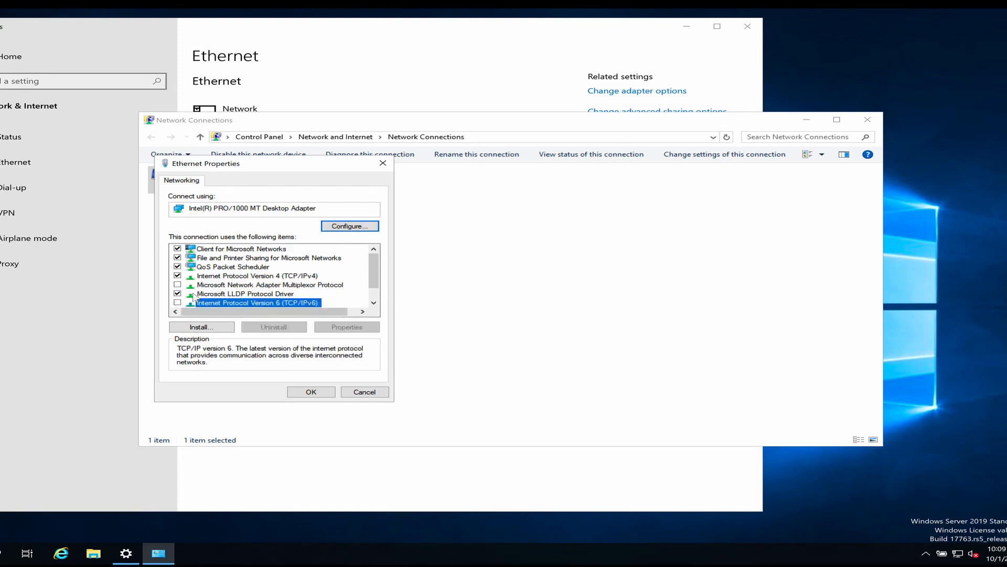
click(229, 276)
click(345, 328)
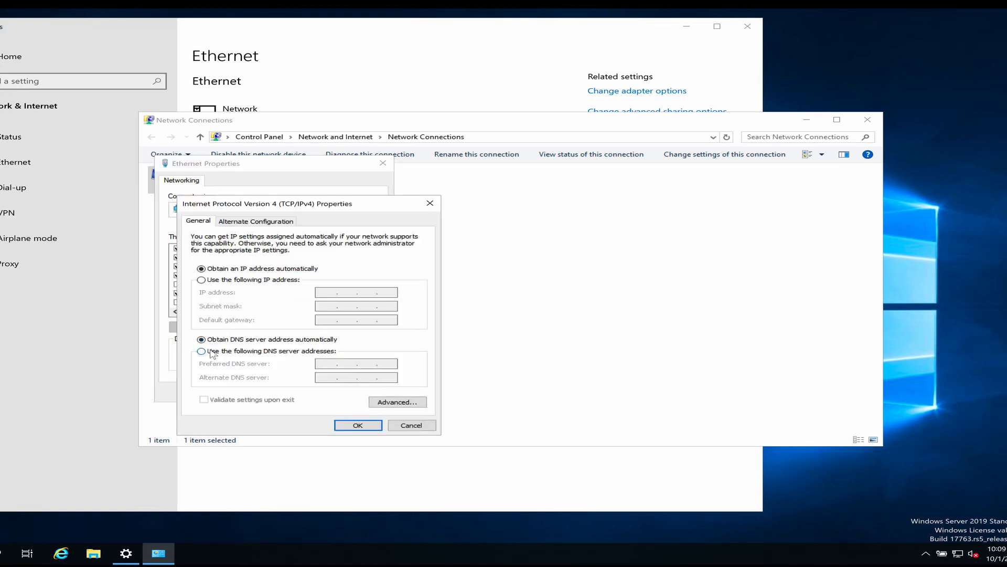
click(212, 353)
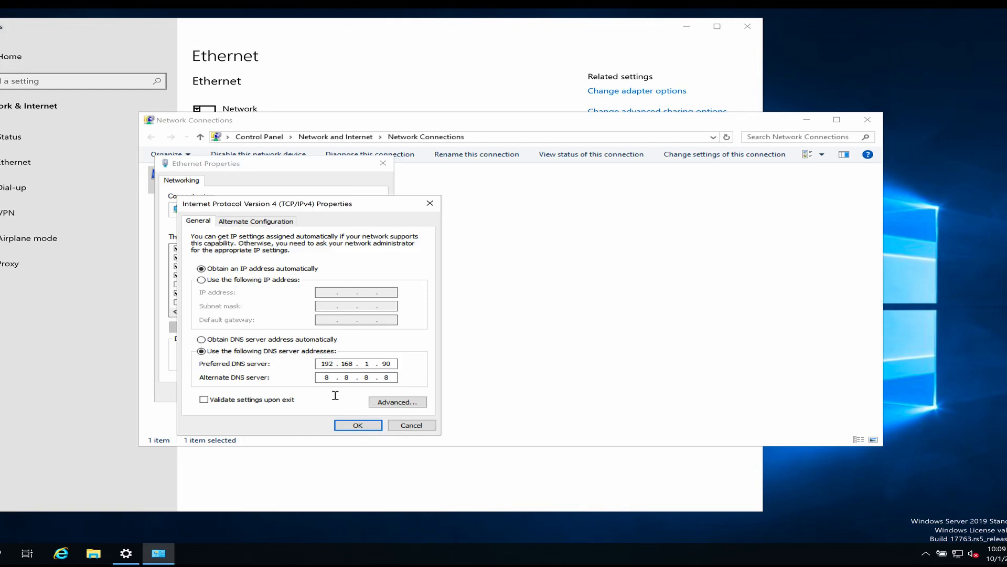
click(355, 427)
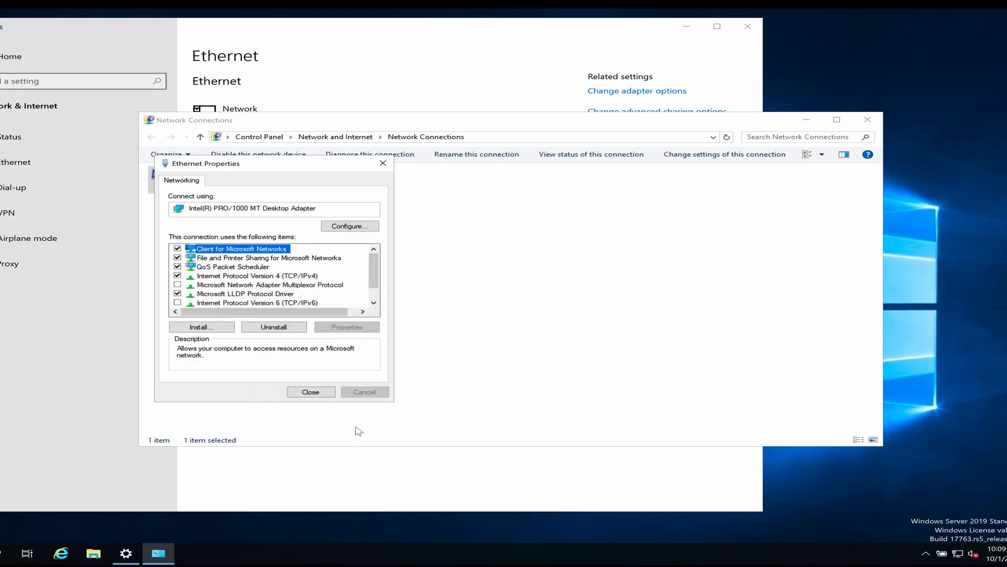
click(314, 392)
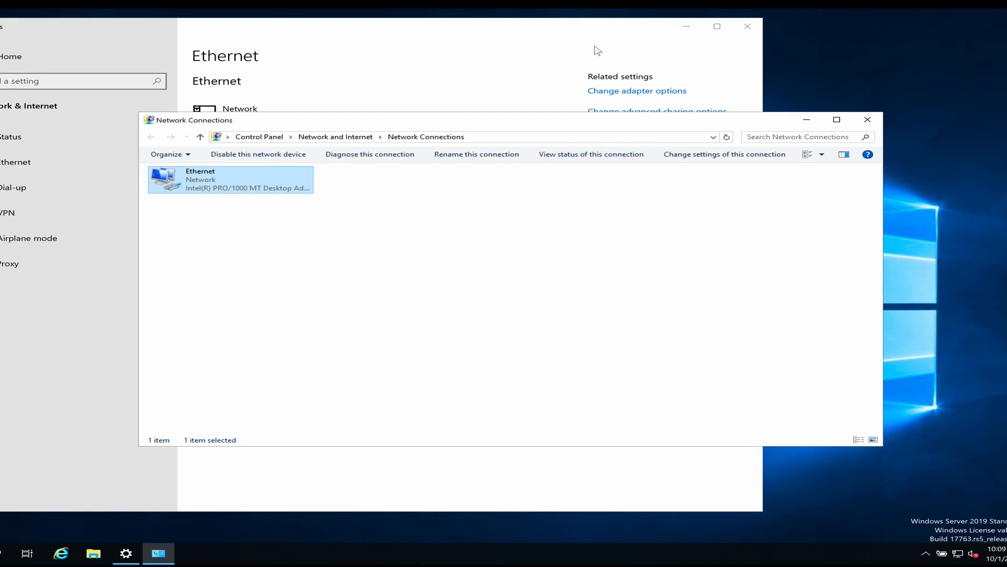
click(748, 26)
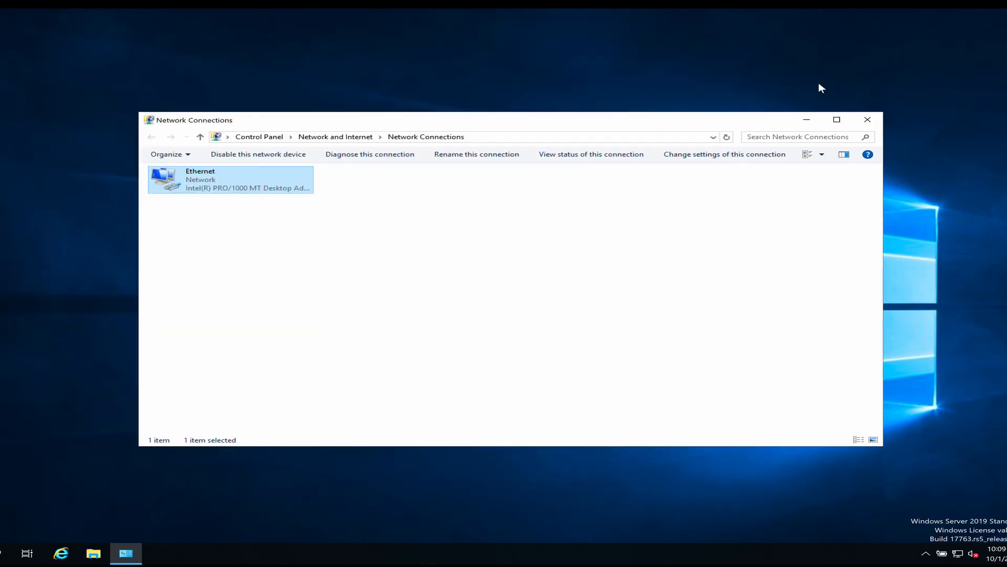
click(866, 119)
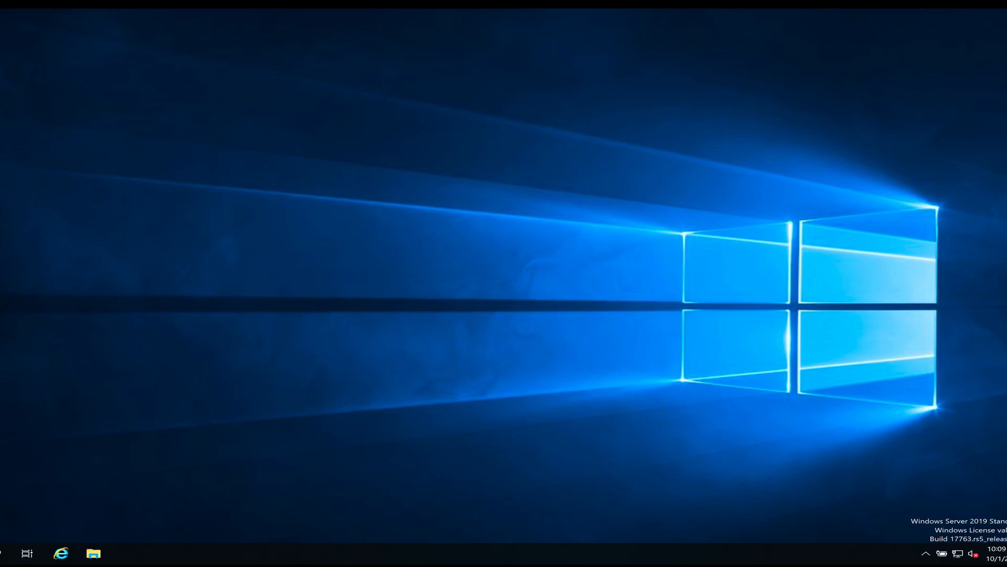
Step: Open This PC's System Properties for computer name and domain settings
key(super)
text(th)
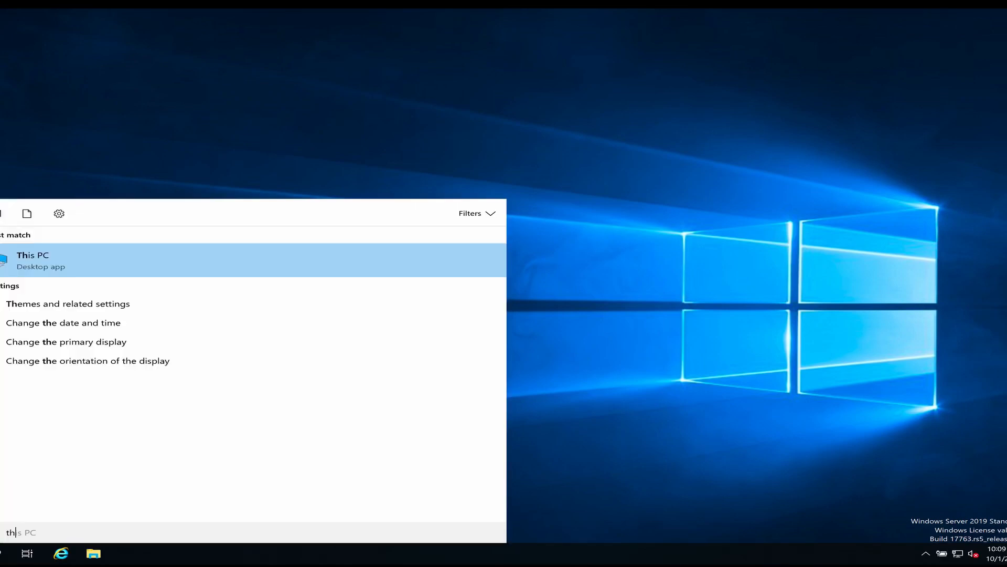
right_click(68, 261)
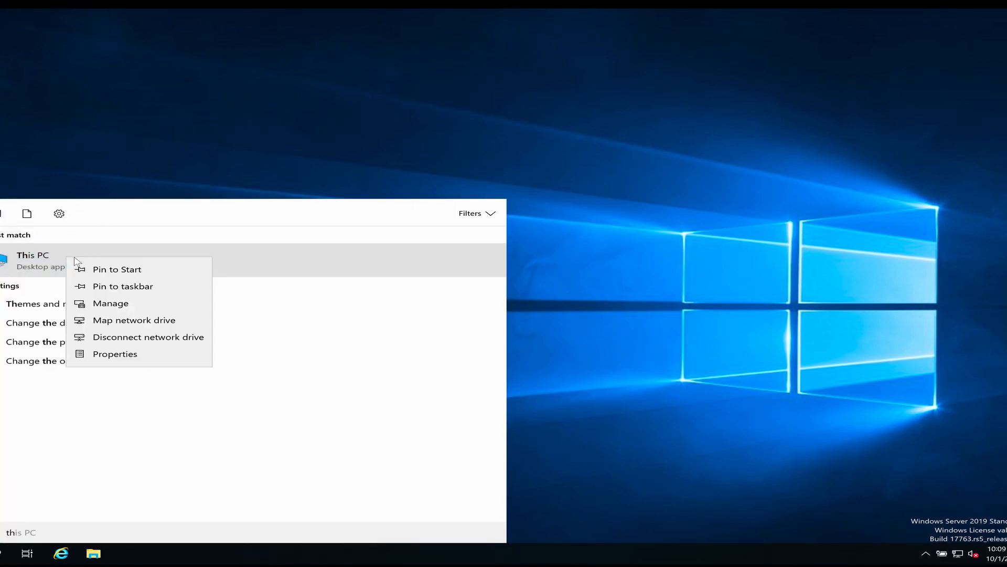
click(136, 354)
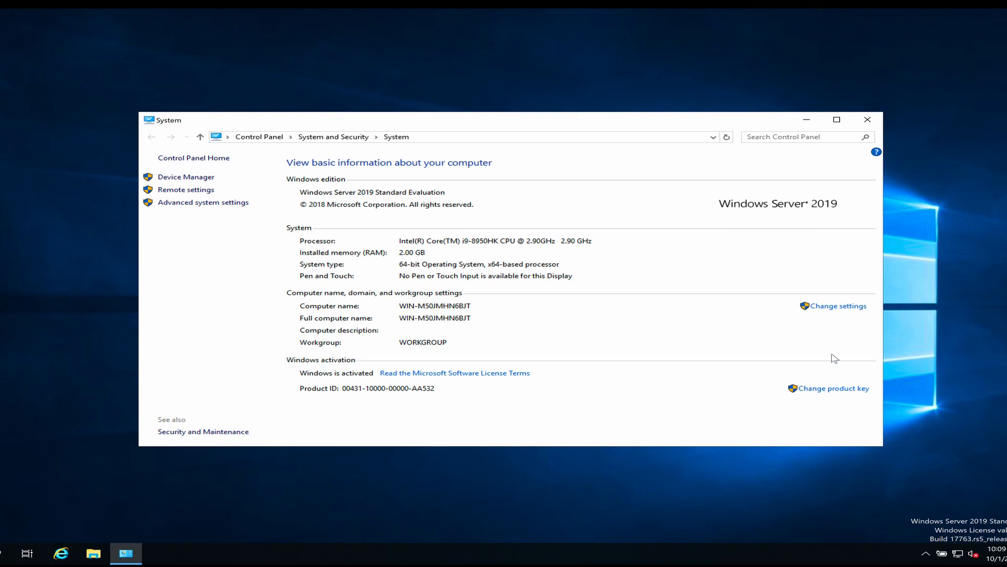
click(838, 306)
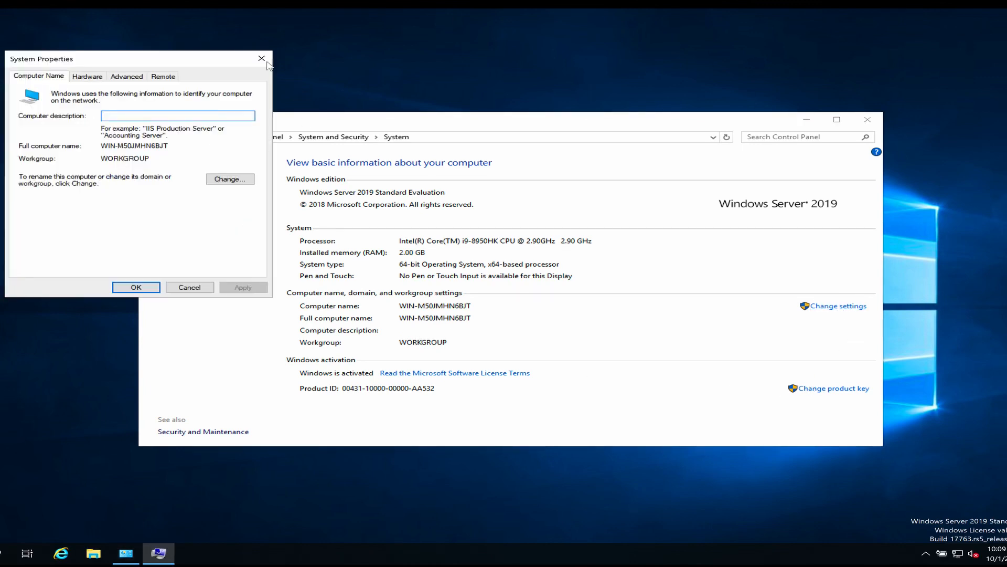
Step: Allow remote connections to this computer and apply the setting
click(163, 77)
click(82, 214)
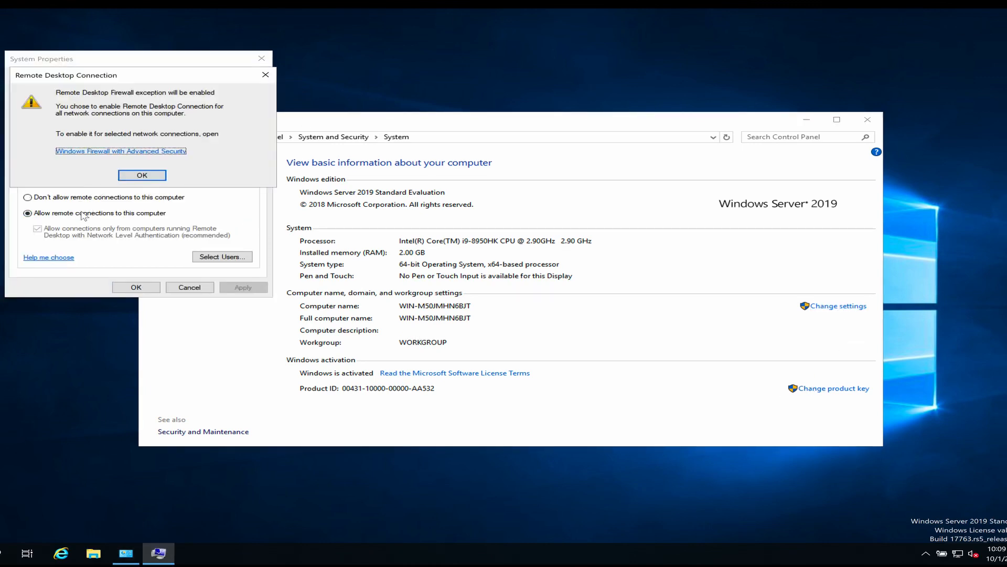
click(133, 176)
click(251, 288)
click(43, 76)
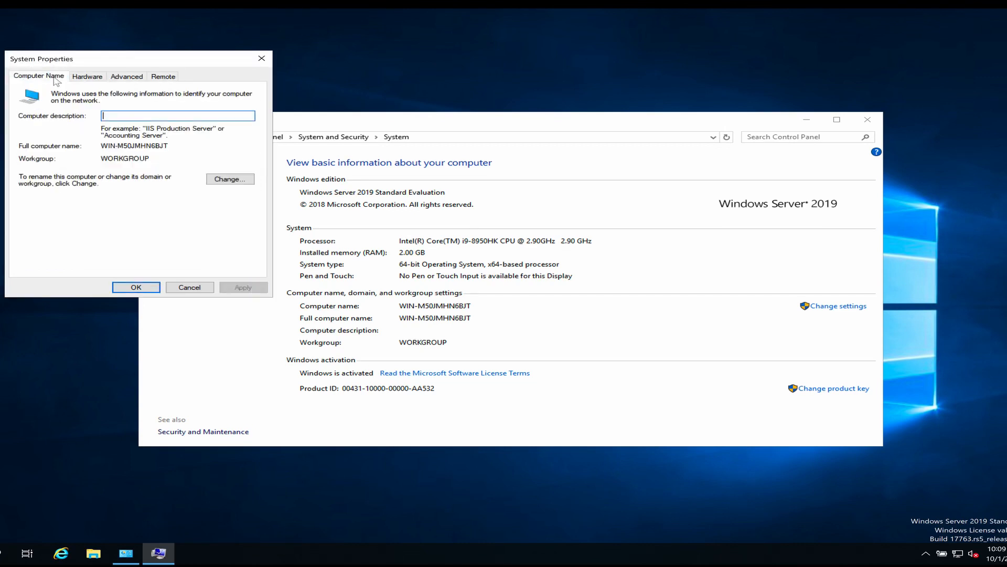
Step: Set the computer name to NODE2 and its domain membership to KTG.local
click(232, 180)
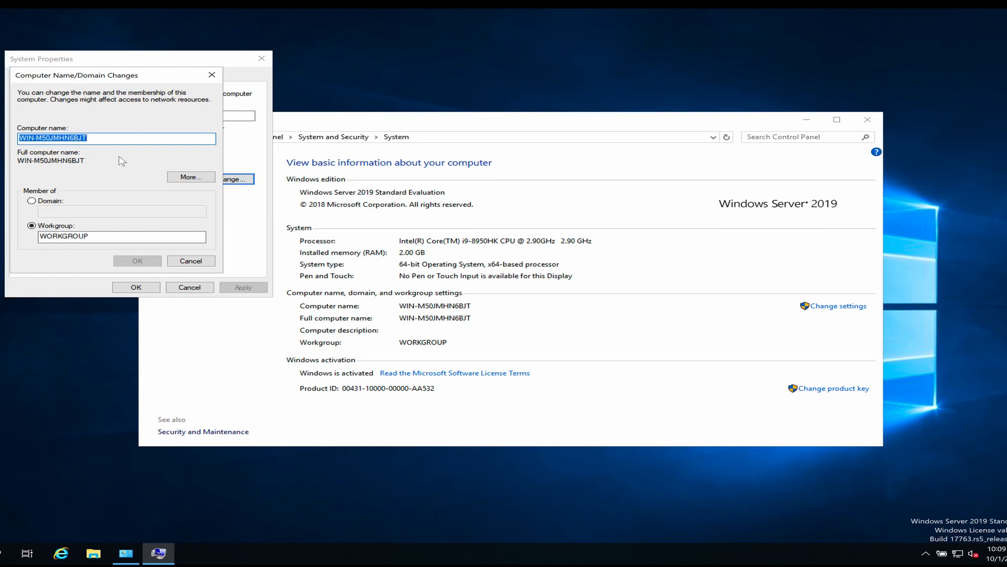
text(NODE2)
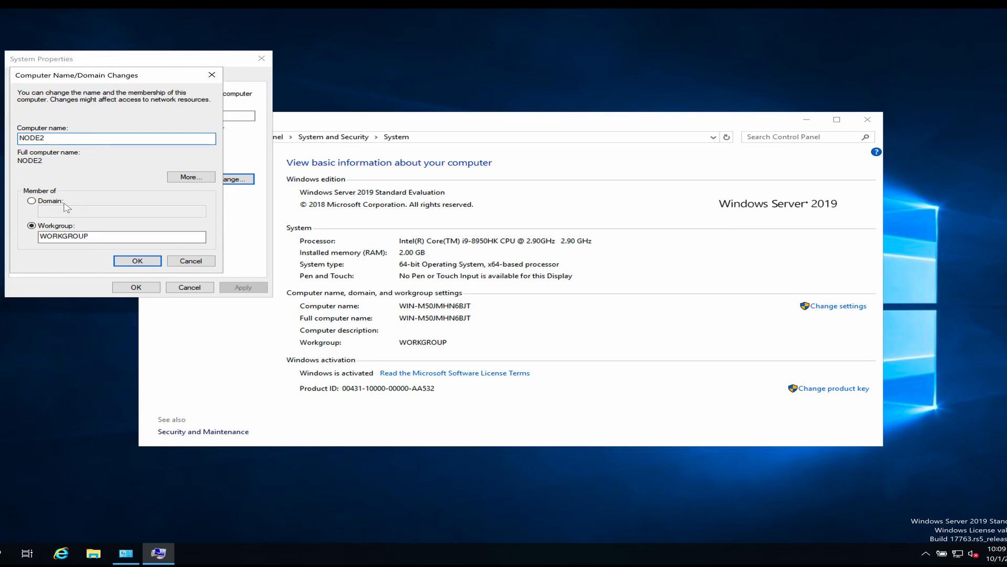
click(37, 202)
click(104, 209)
text(KTG)
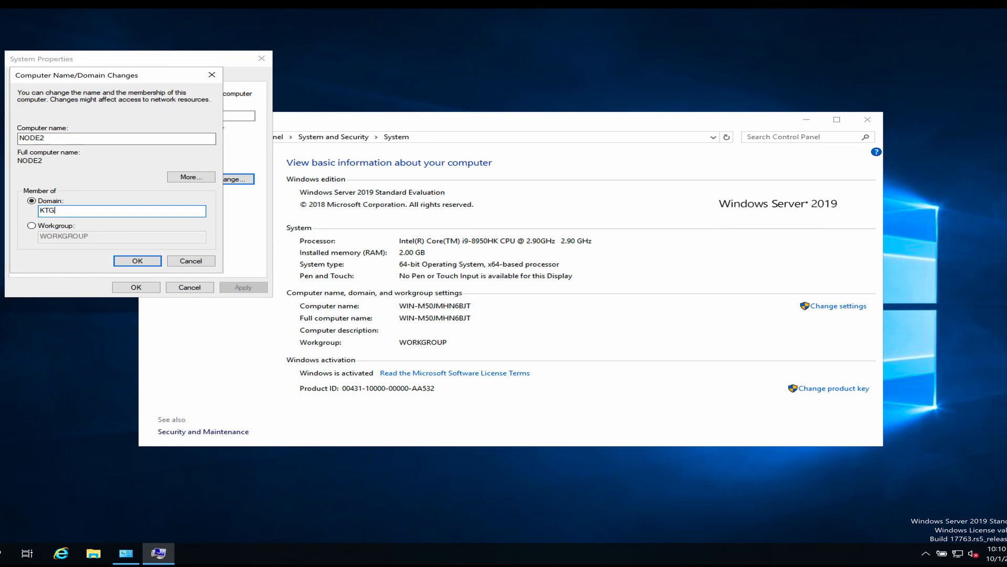
text(ocal)
click(137, 261)
Step: Enter the domain account username and password, acknowledge the welcome and restart prompts, and restart now
text(dson)
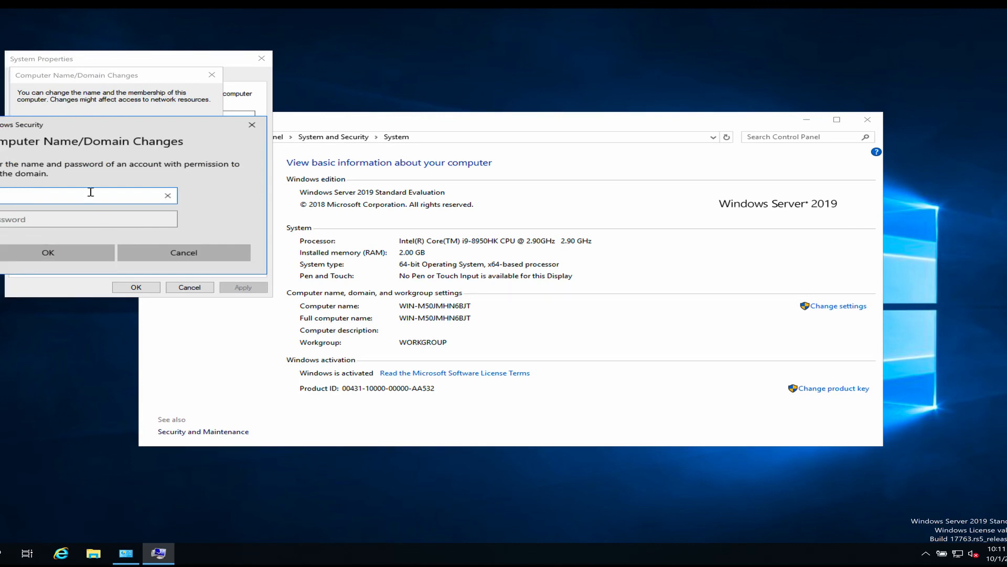
key(Tab)
text(Pa$$w0rd)
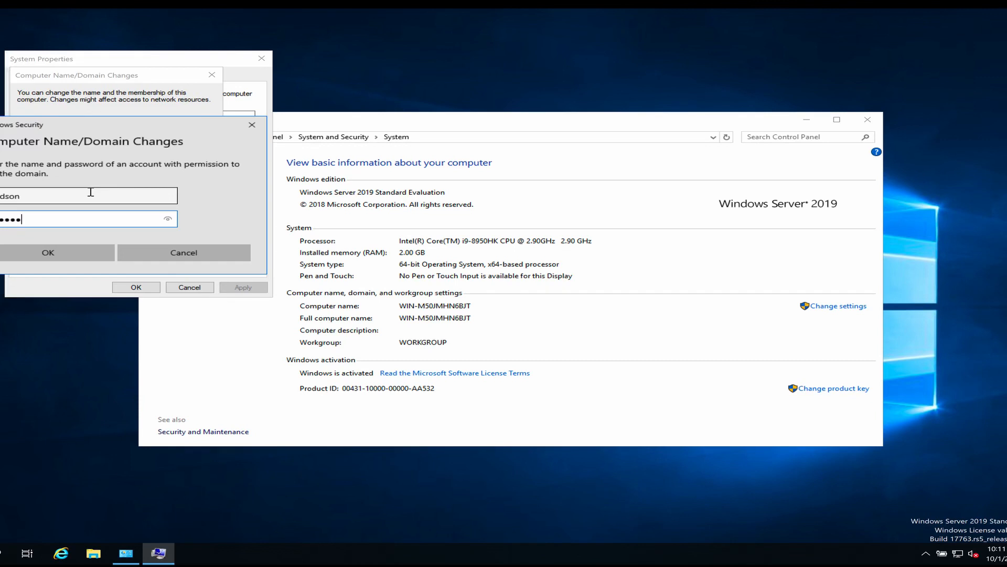
key(Return)
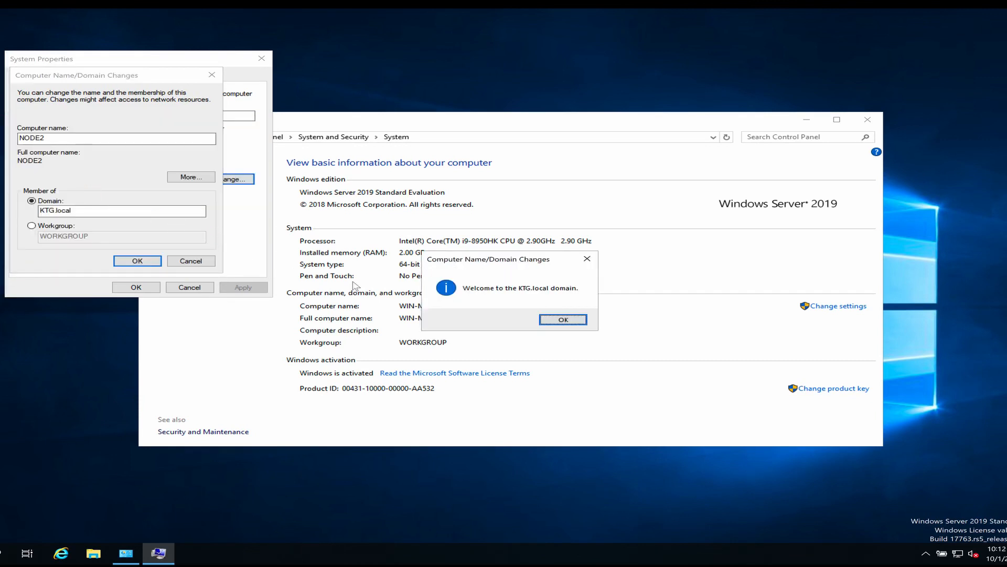
click(560, 320)
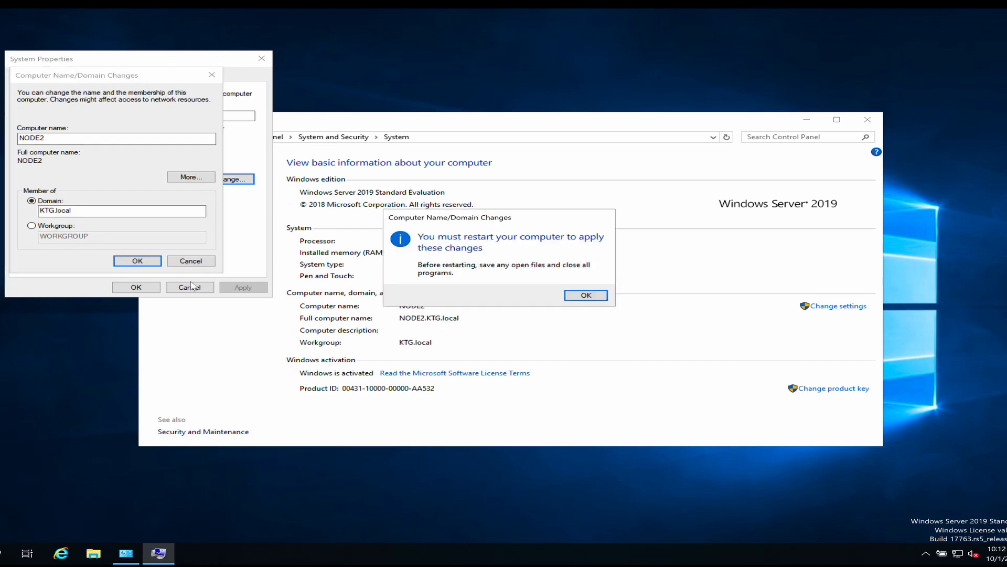
click(586, 295)
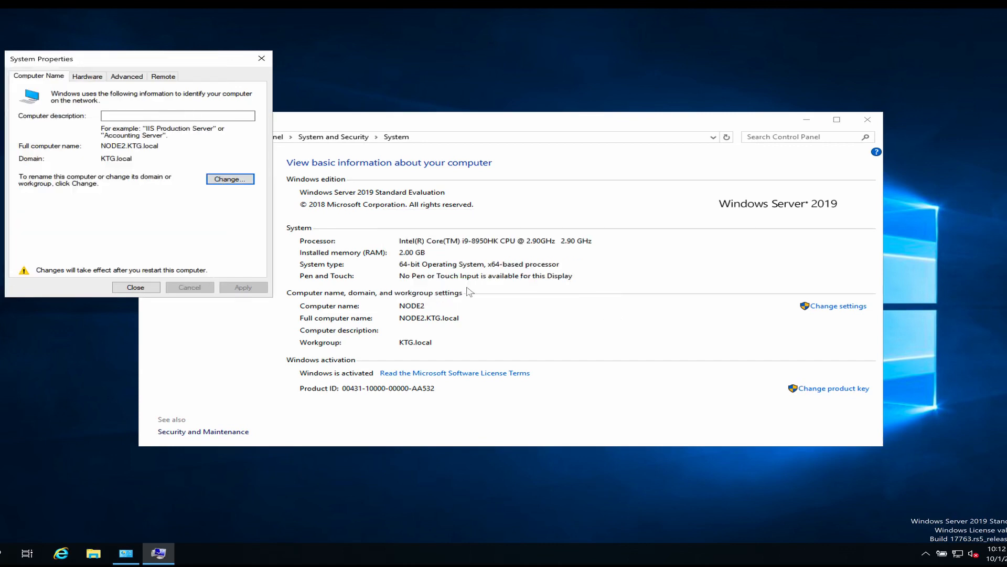
click(129, 288)
click(500, 292)
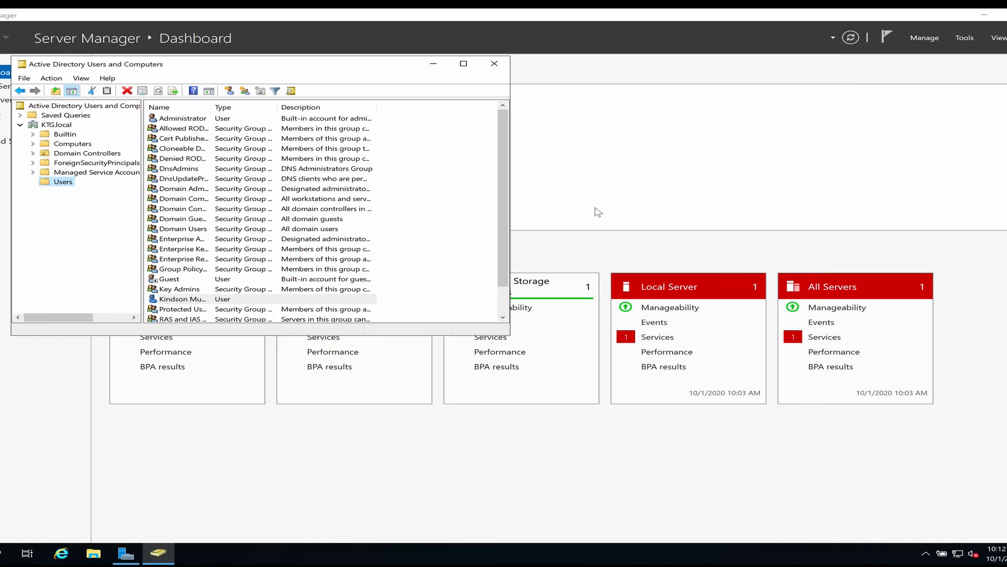
Step: Reopen Active Directory Users and Computers, view KTG.local Computers, and open Manage for NODE2
click(494, 63)
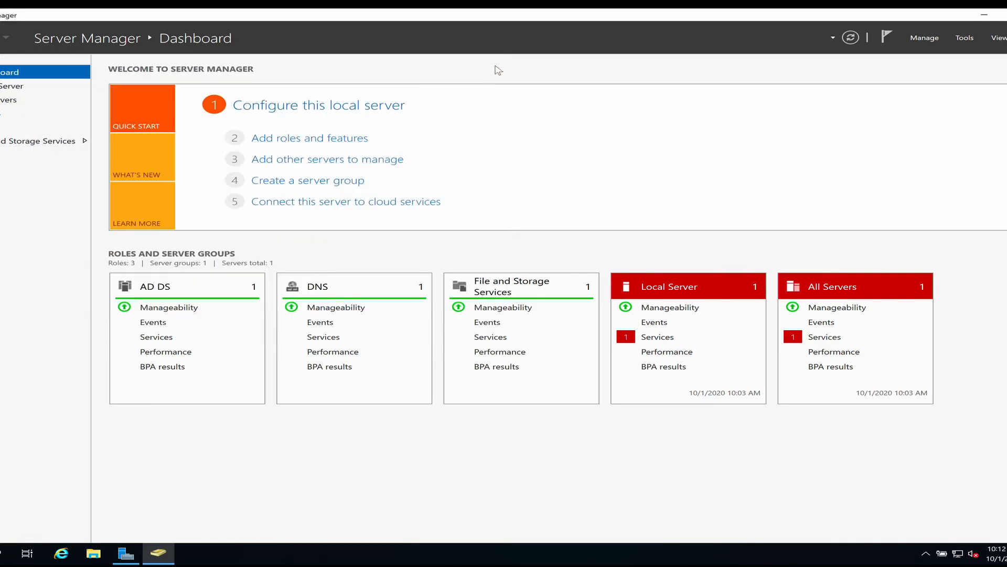
click(965, 37)
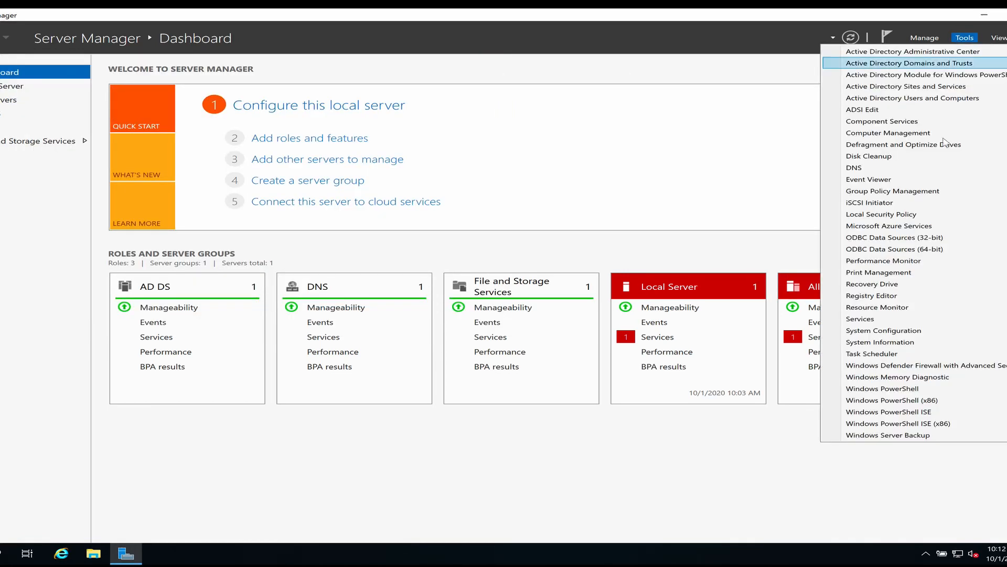
click(925, 98)
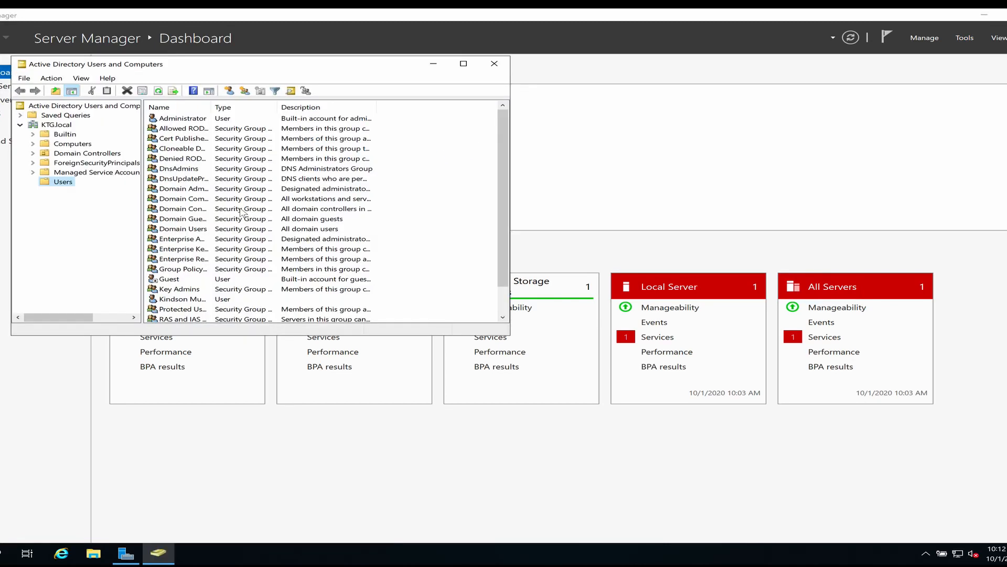
click(66, 143)
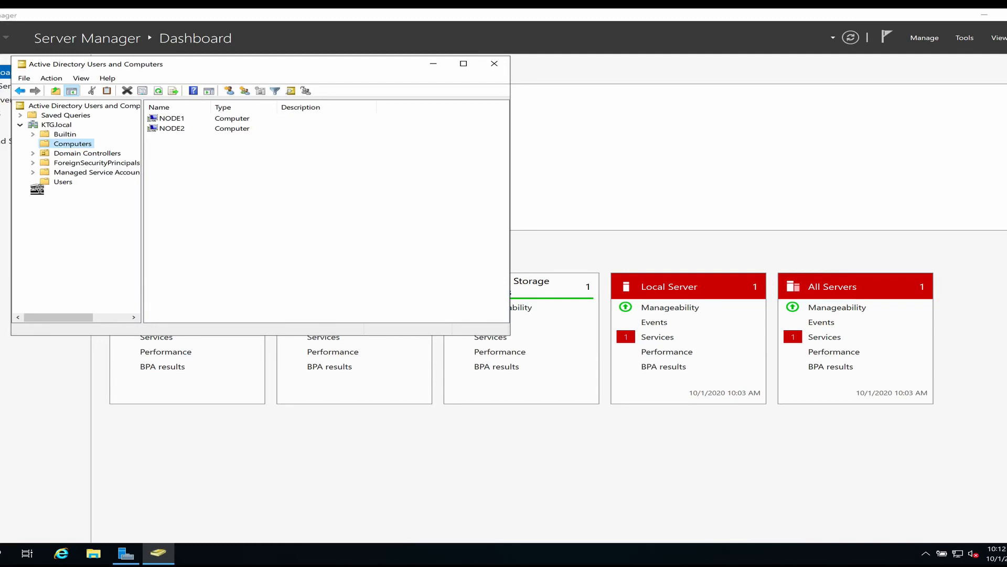
click(177, 129)
right_click(177, 129)
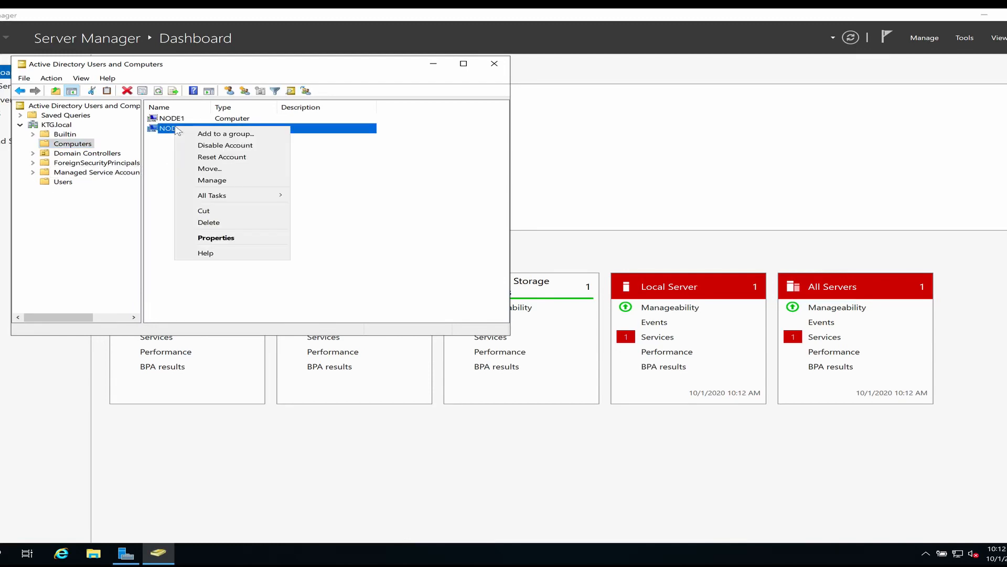
click(246, 184)
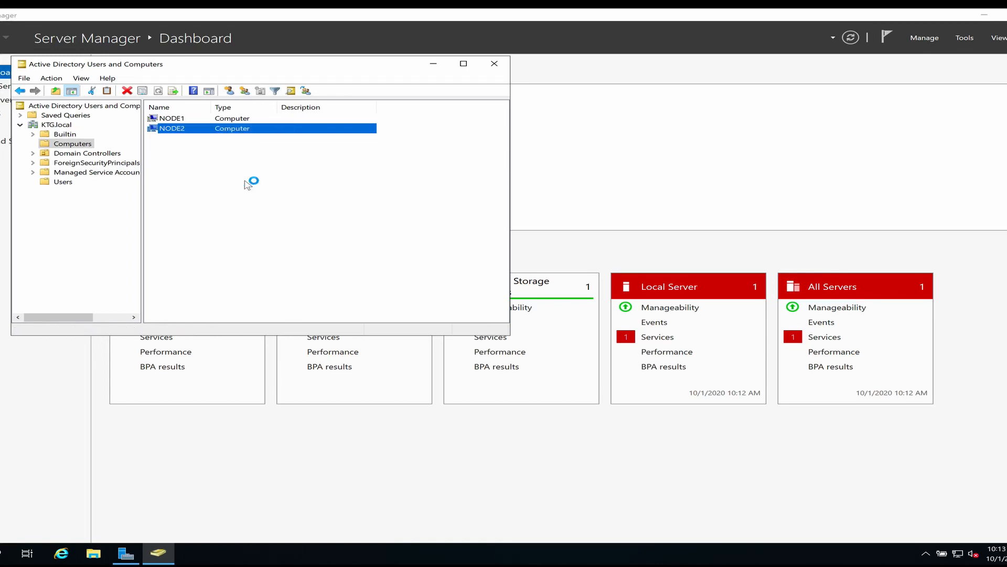